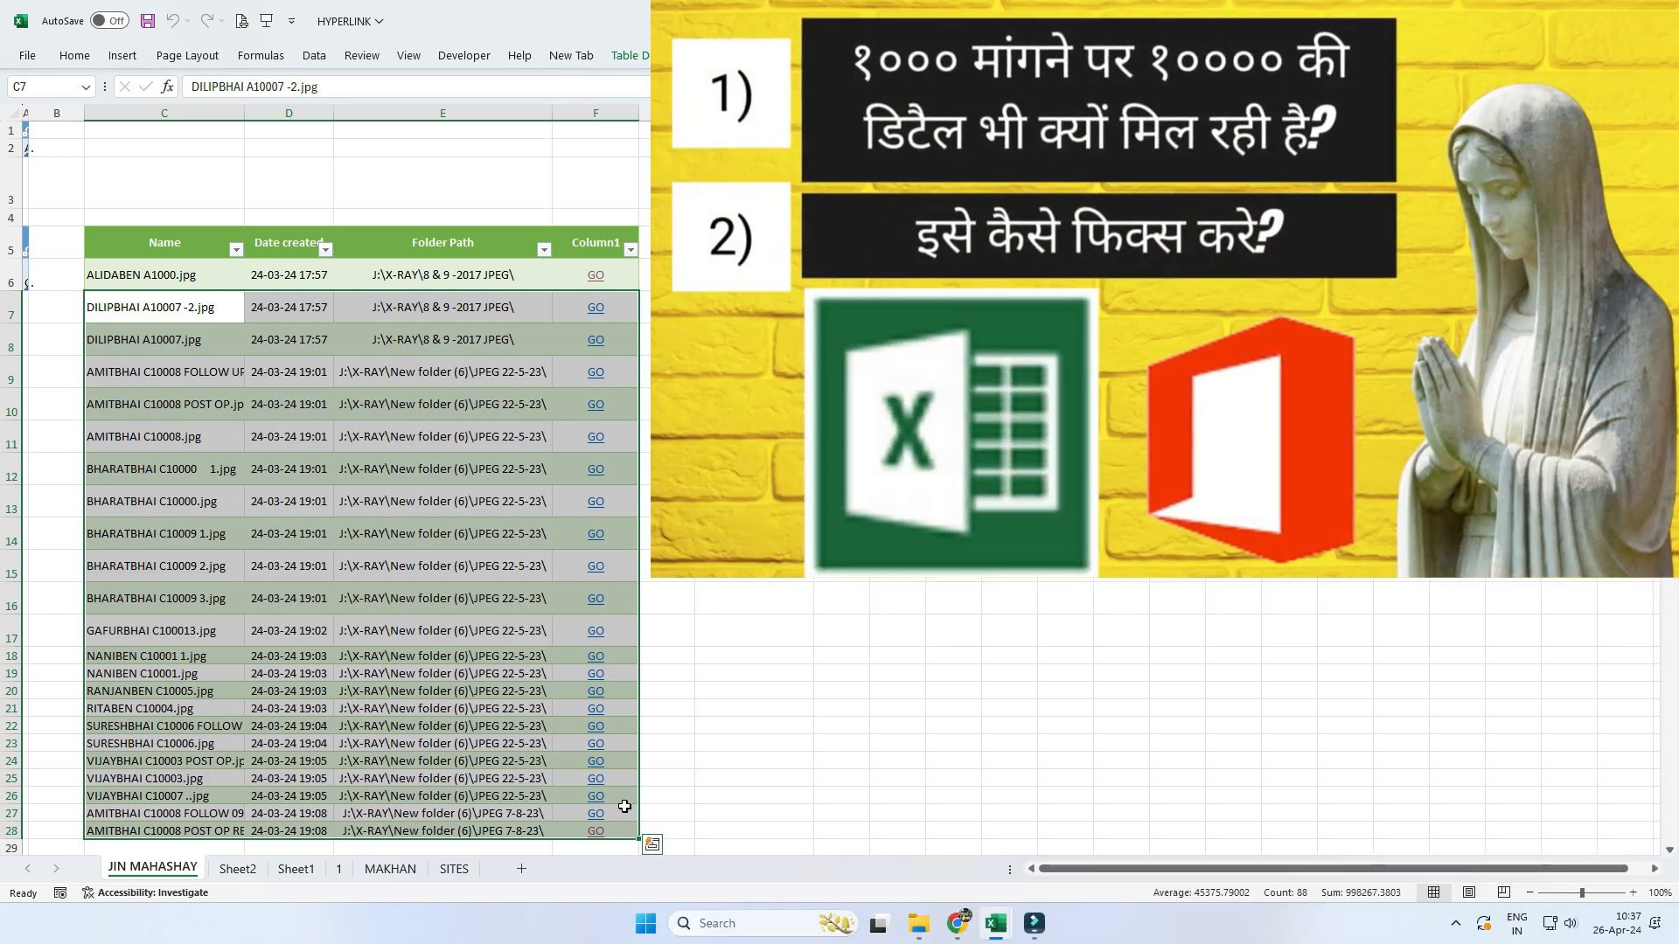
- Save the HYPERLINK workbook and minimize the open windows to show the desktop
{"action": "mouse_move", "coordinate": [1004, 936]}
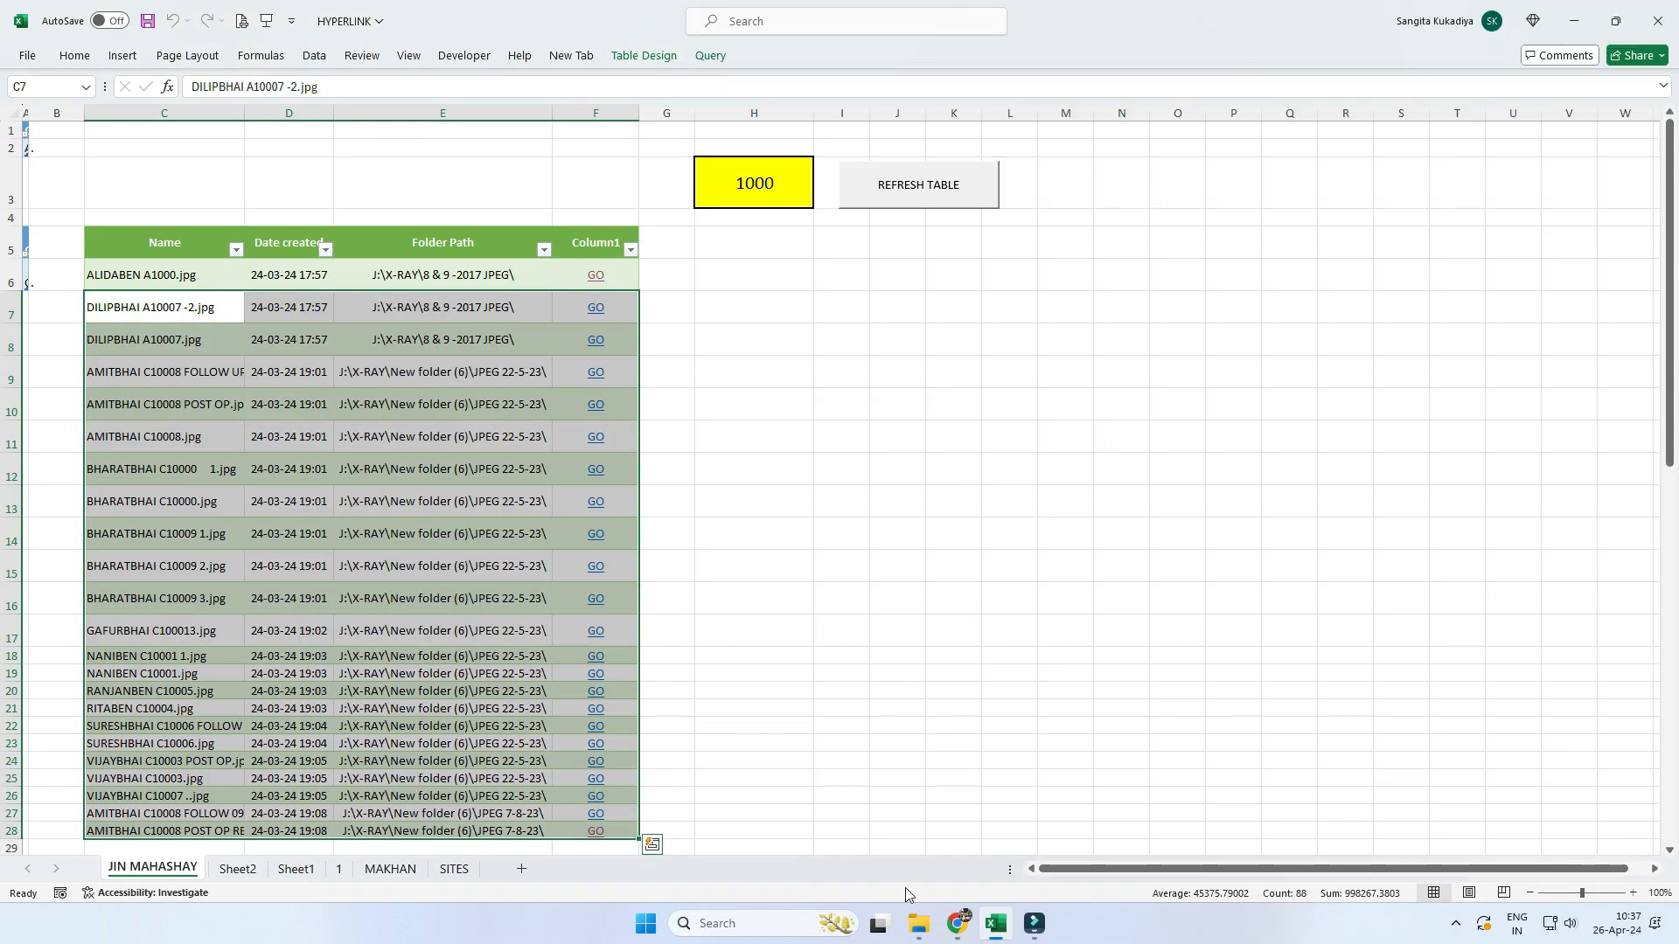
{"action": "left_click", "coordinate": [918, 924]}
{"action": "left_click", "coordinate": [147, 29]}
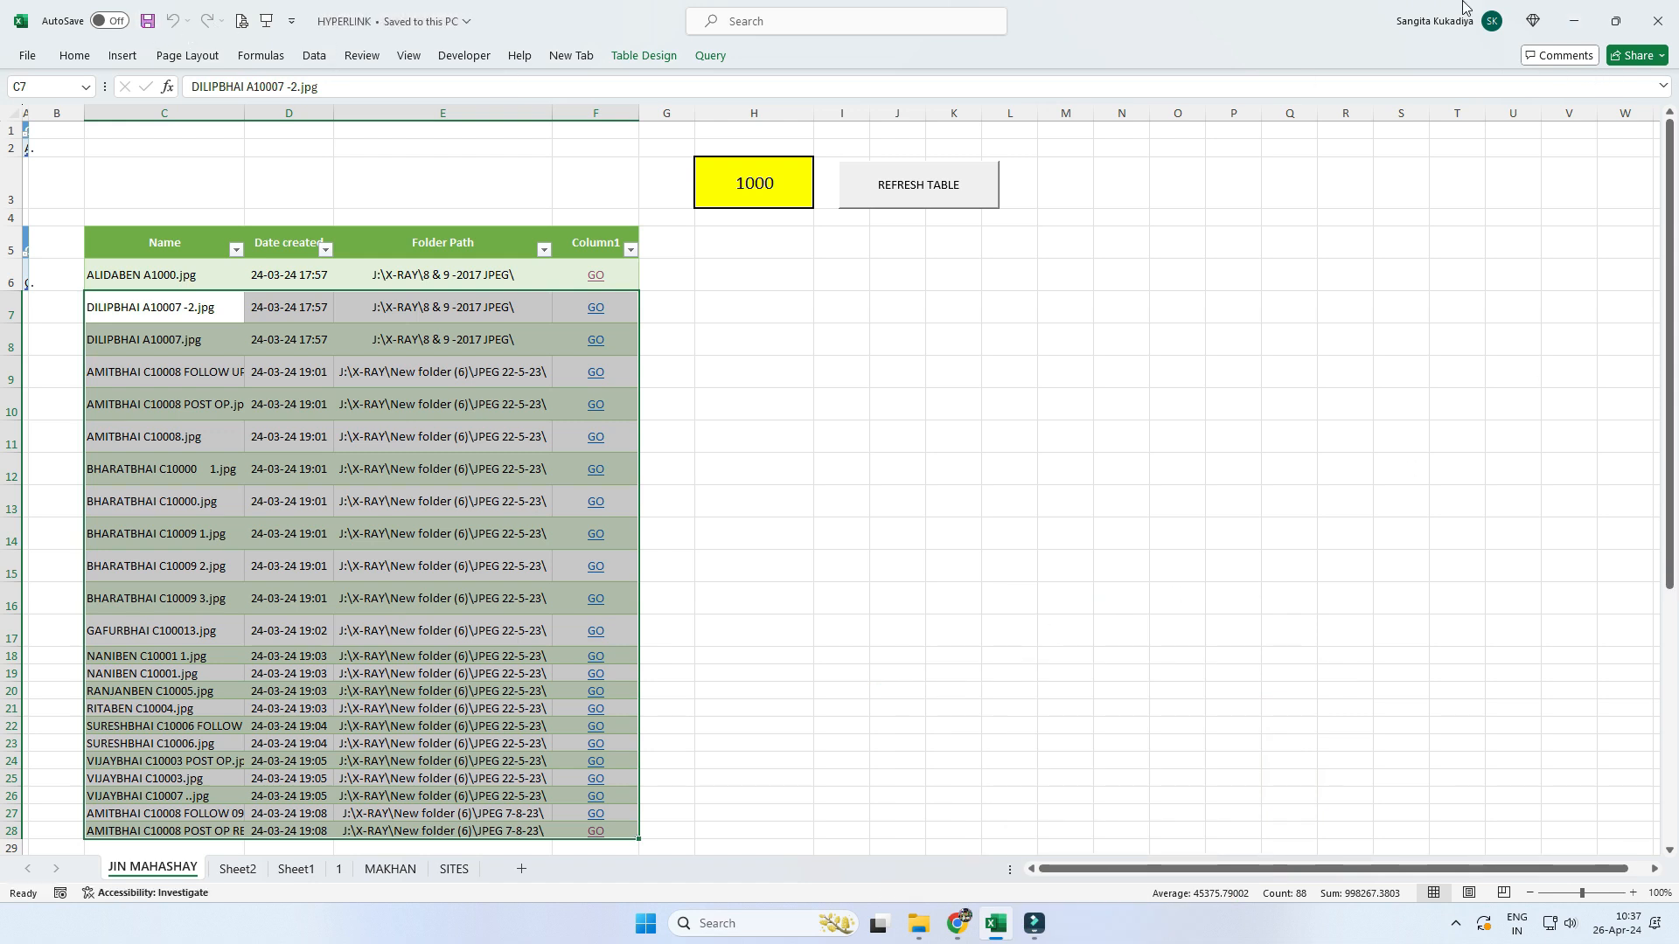
{"action": "left_click", "coordinate": [1572, 24]}
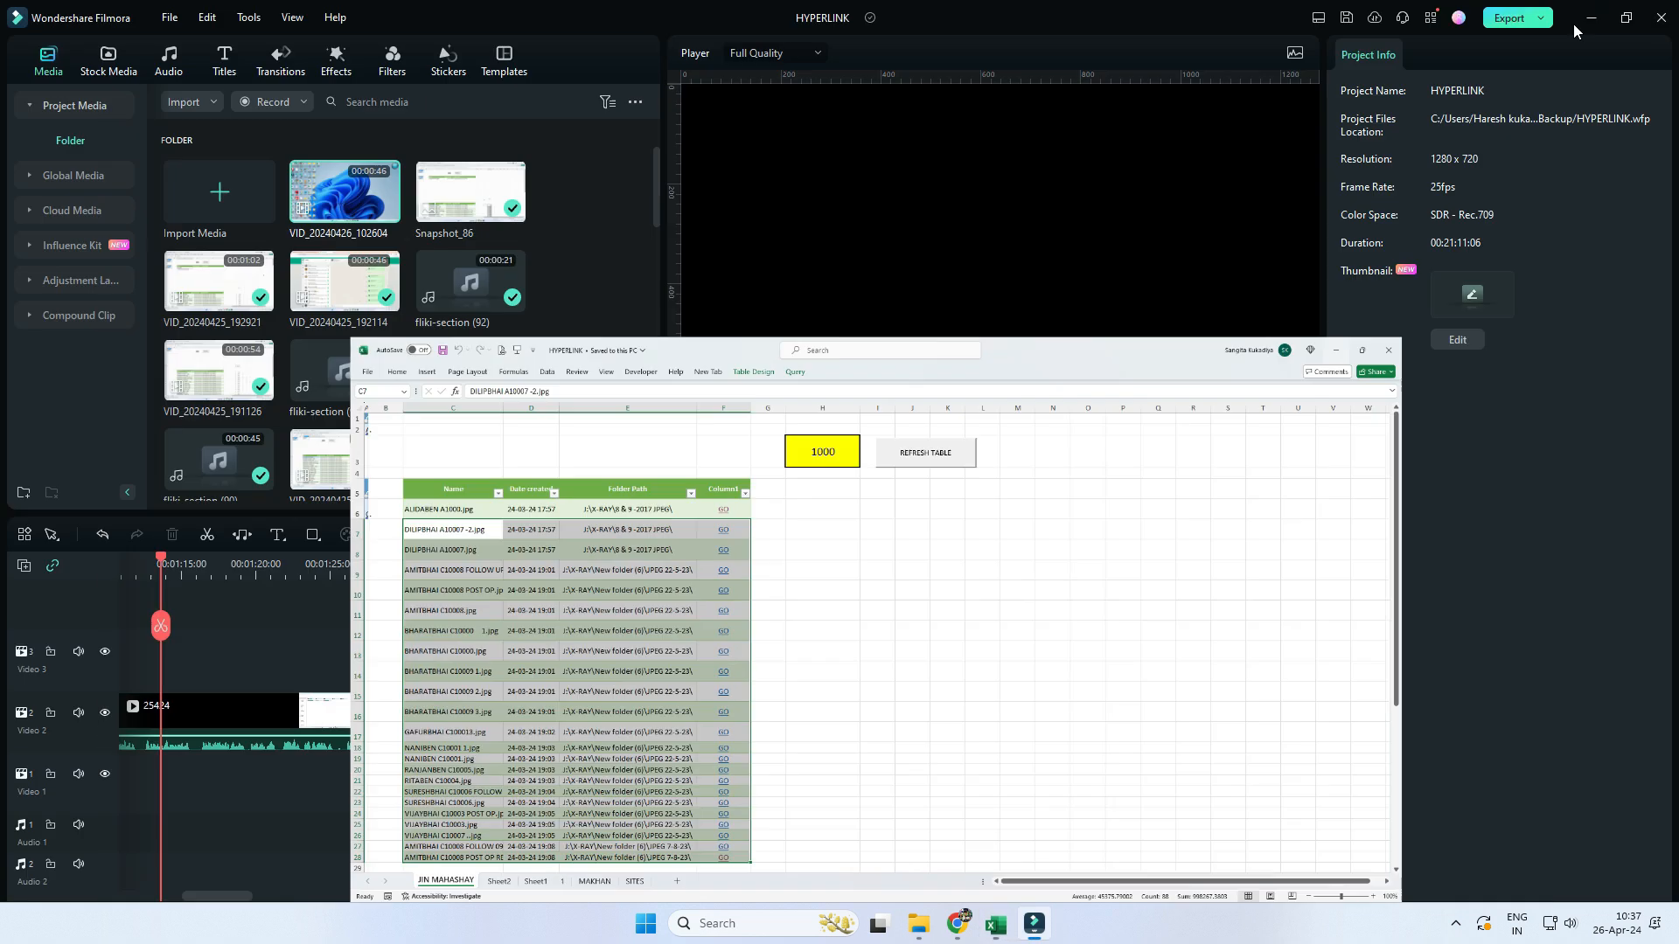
{"action": "left_click", "coordinate": [1590, 19]}
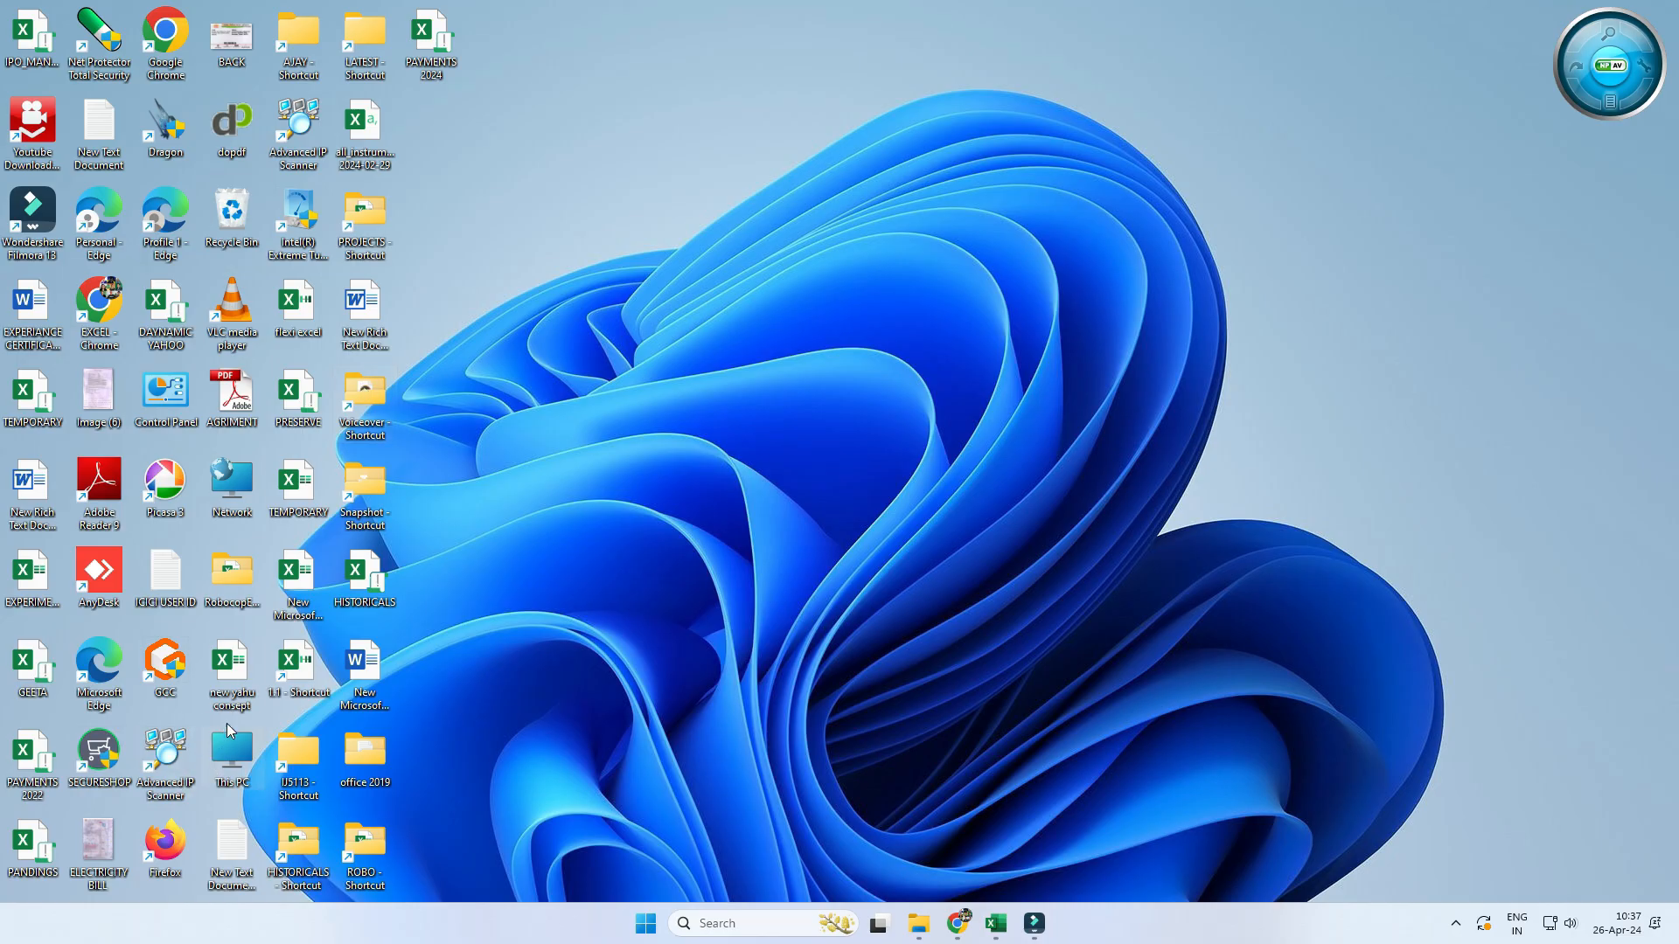
- Check how many files the X-RAY folder on drive J: contains in its properties
{"action": "double_click", "coordinate": [246, 753]}
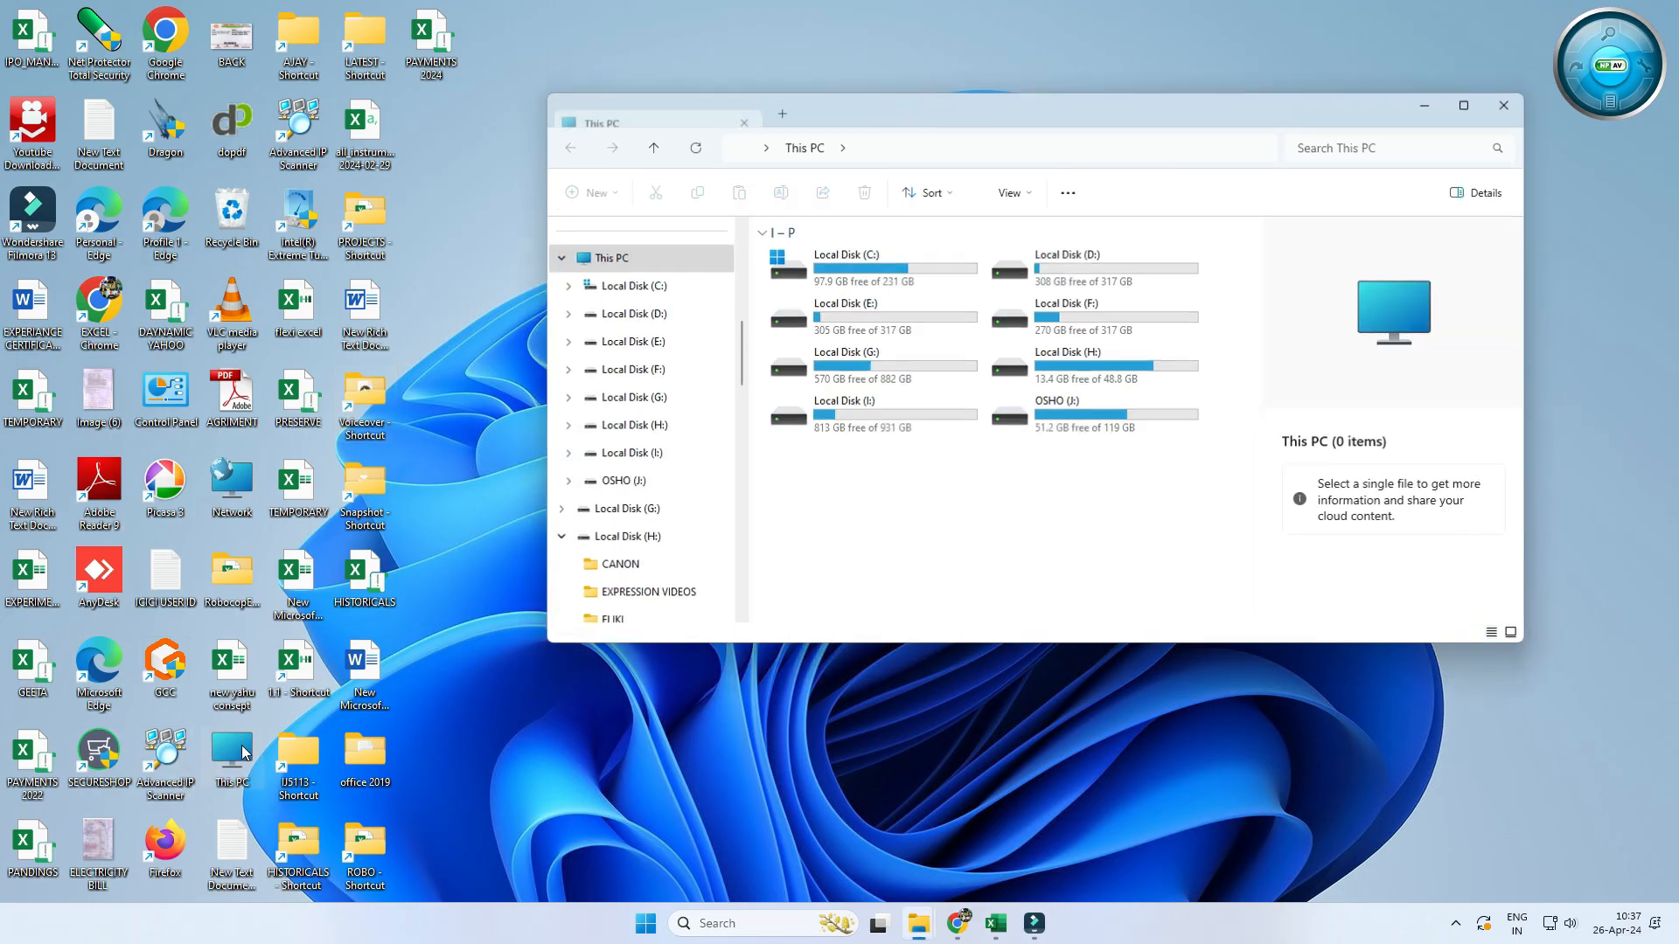
{"action": "double_click", "coordinate": [1458, 111]}
{"action": "scroll", "coordinate": [131, 438], "scroll_direction": "down", "scroll_amount": 10}
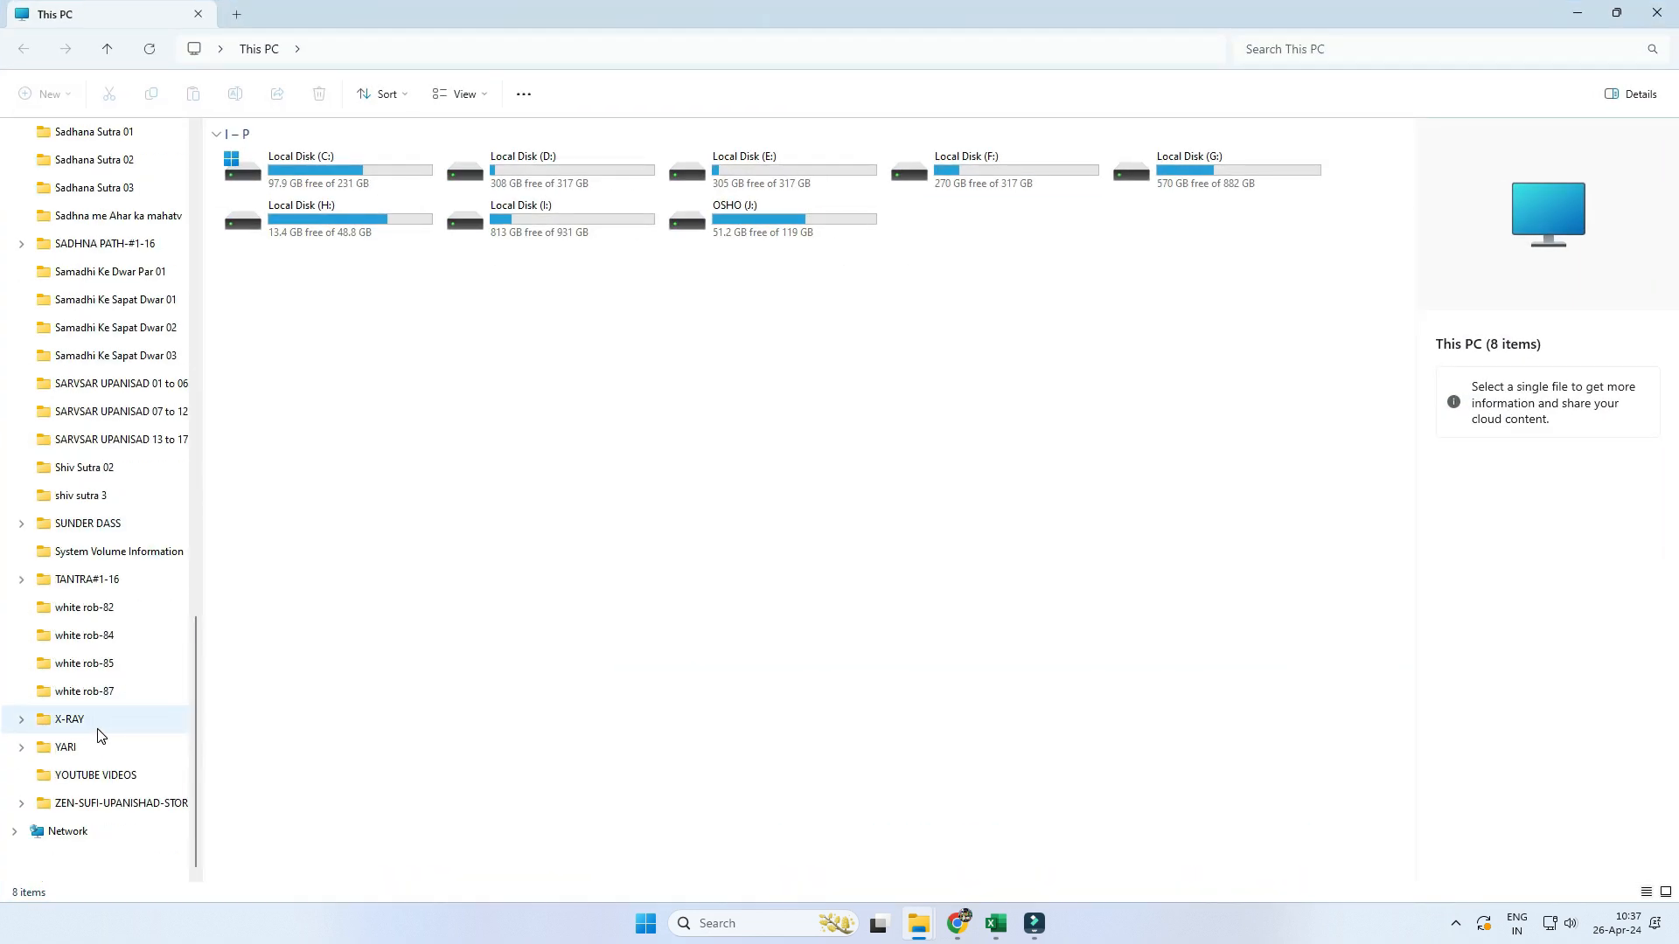
{"action": "right_click", "coordinate": [96, 729]}
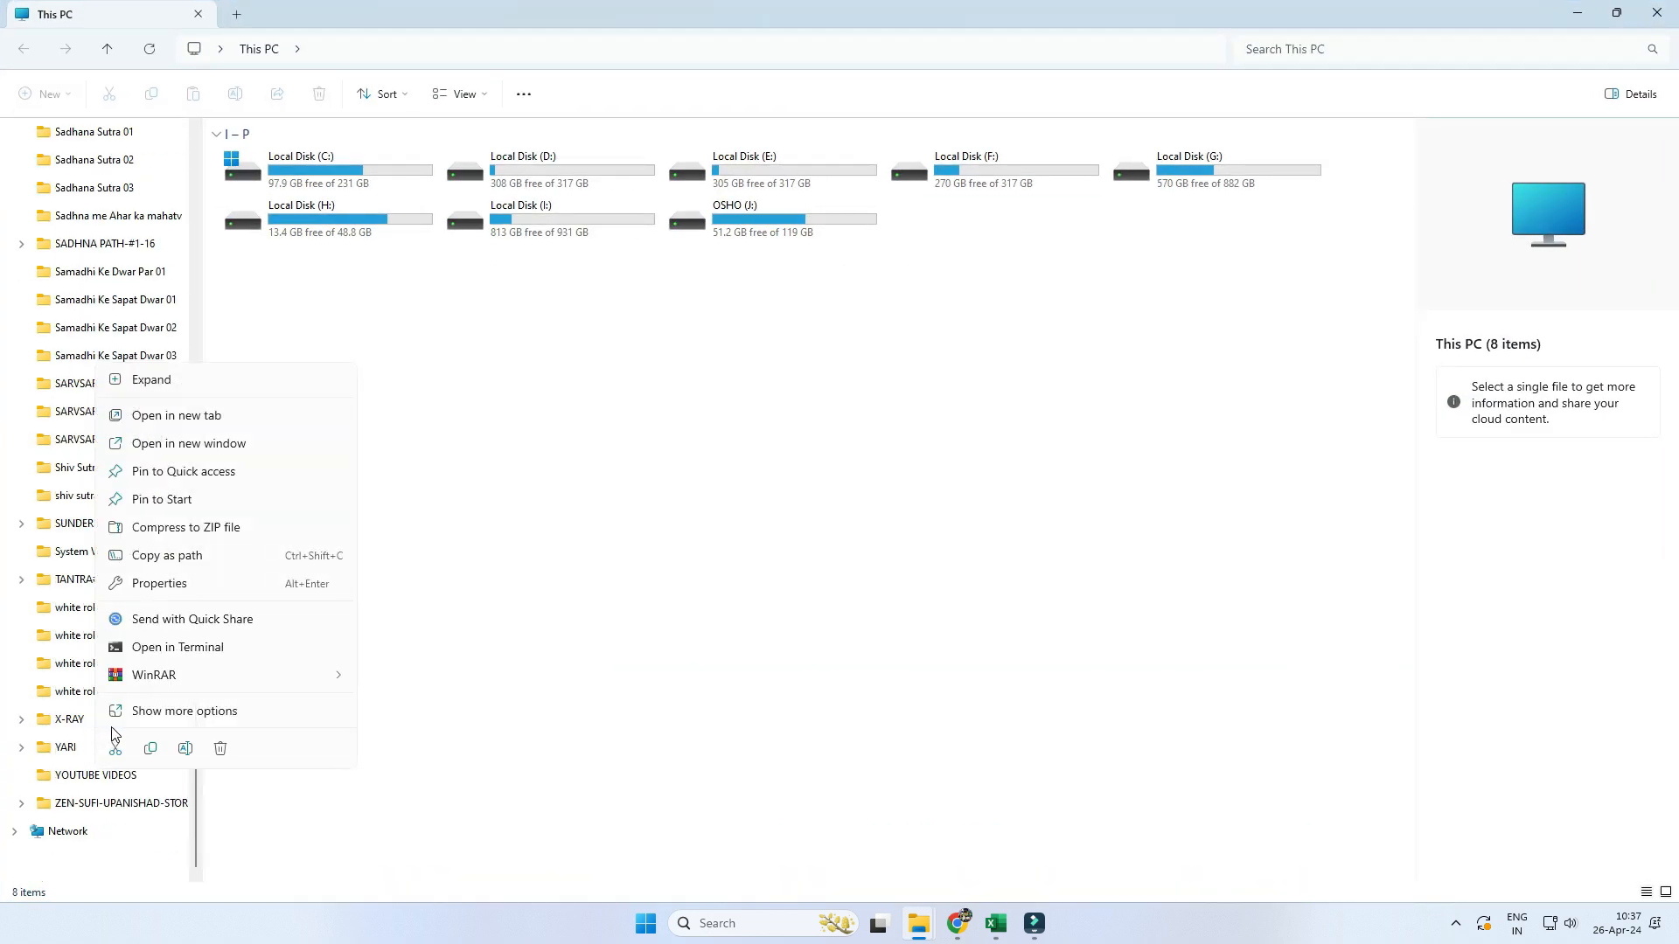
{"action": "left_click", "coordinate": [156, 712]}
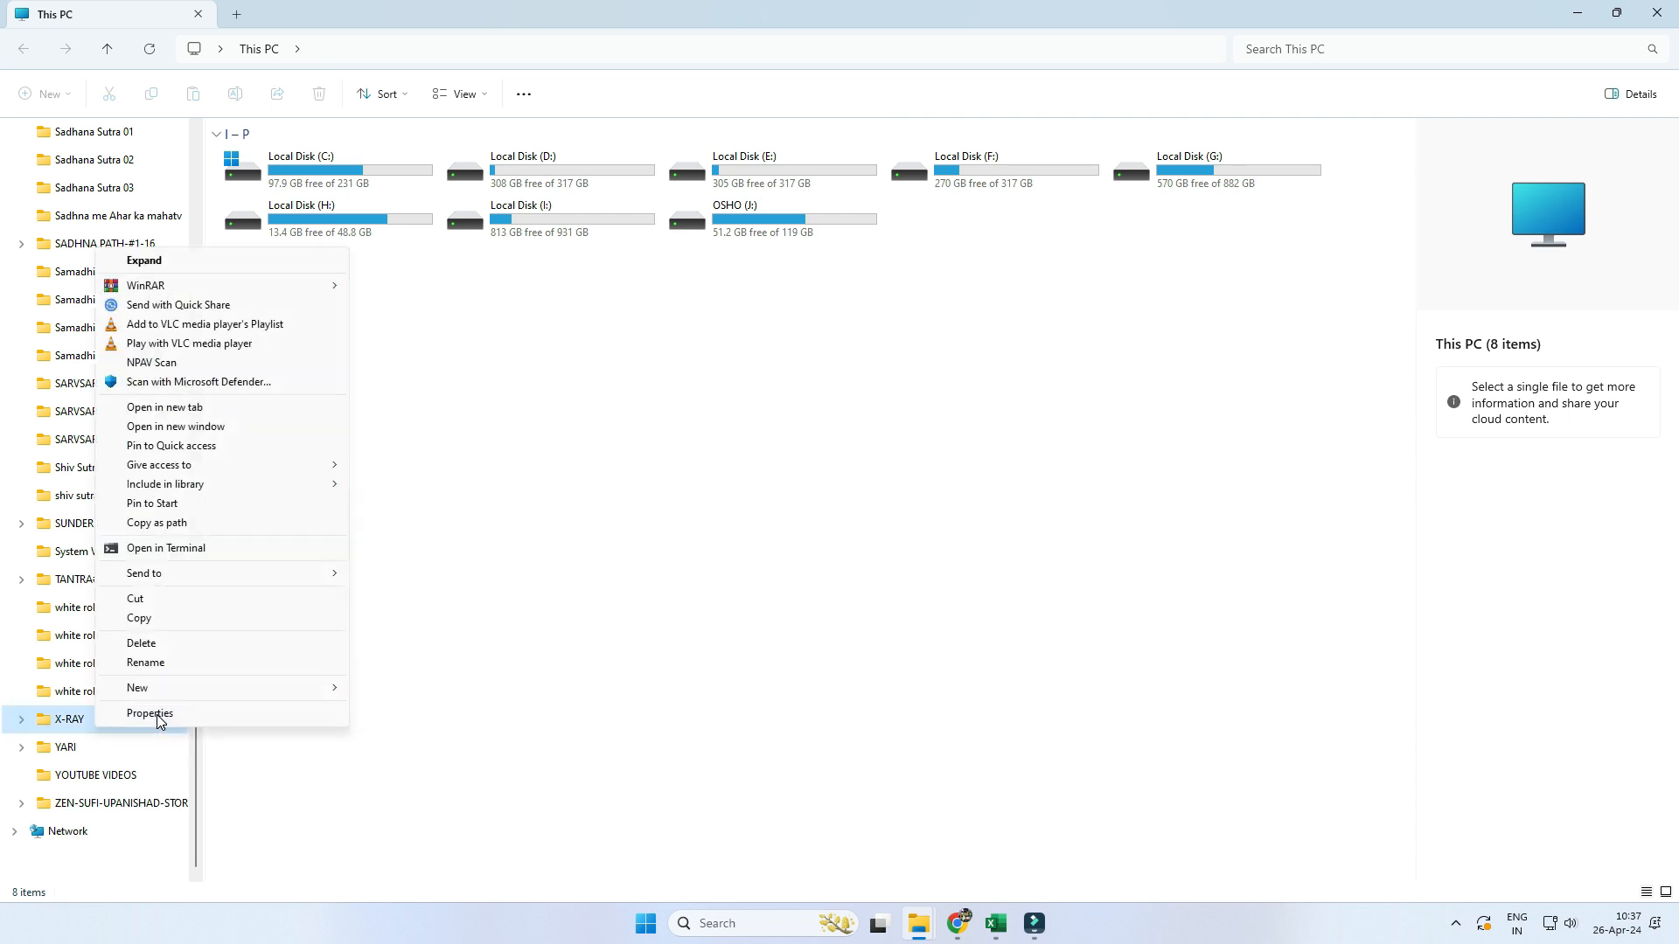
{"action": "left_click", "coordinate": [193, 713]}
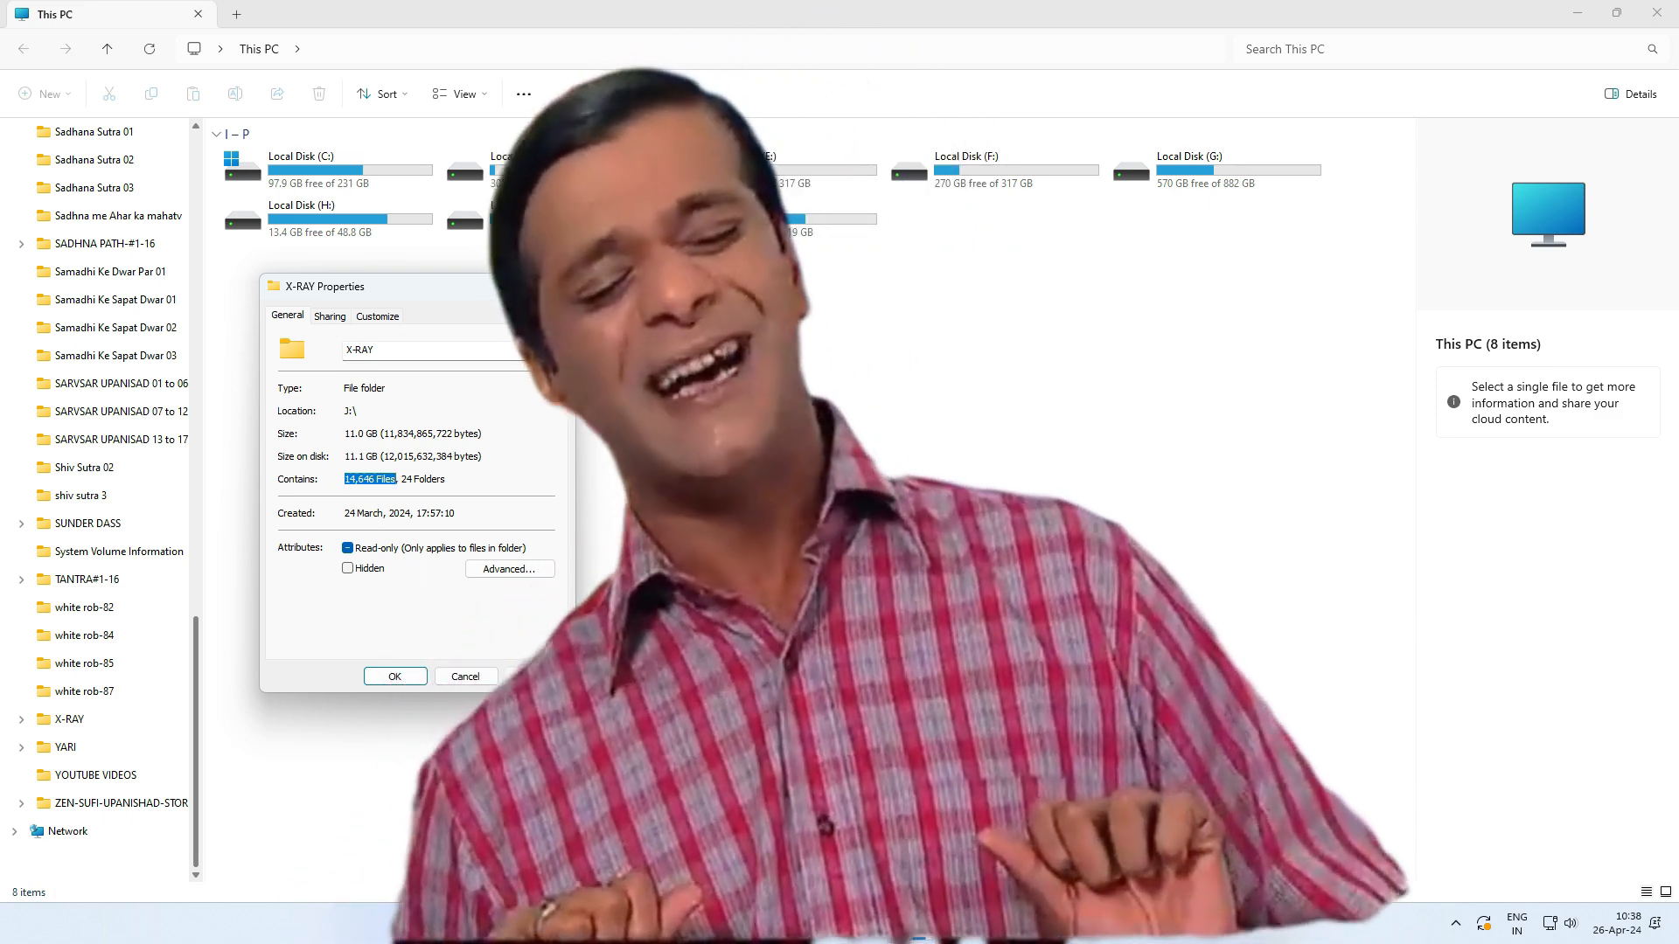
{"action": "left_click", "coordinate": [563, 287]}
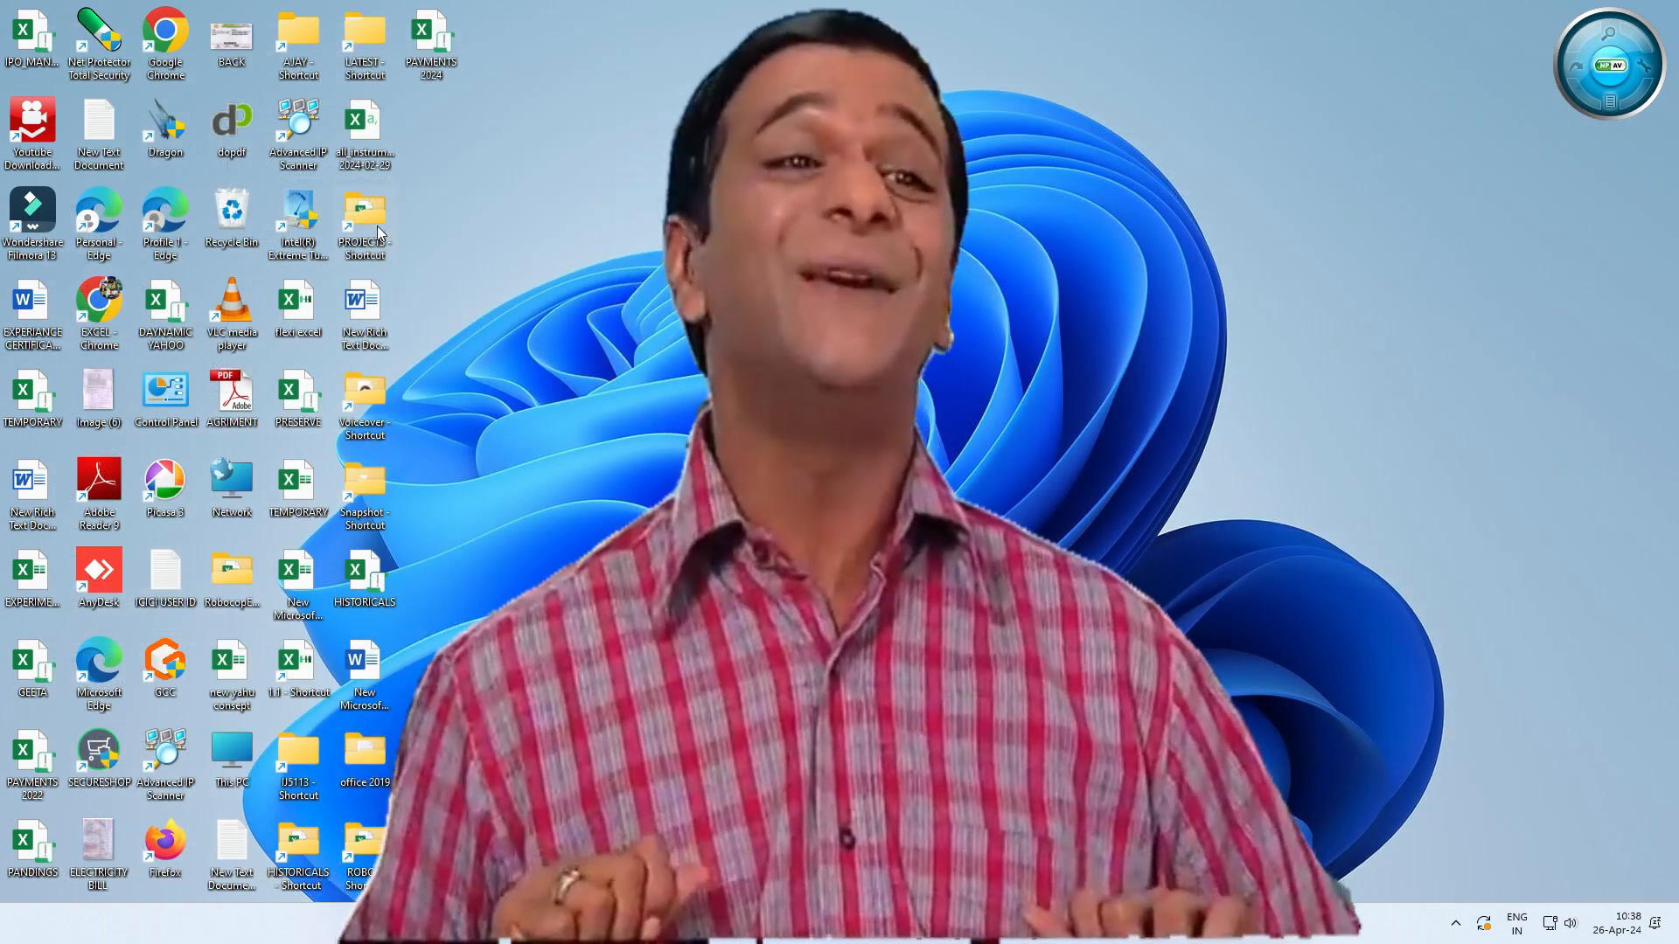
- Duplicate the BLANK workbook in the PROJECTS folder as SOLUTION and open the copy
{"action": "double_click", "coordinate": [377, 217]}
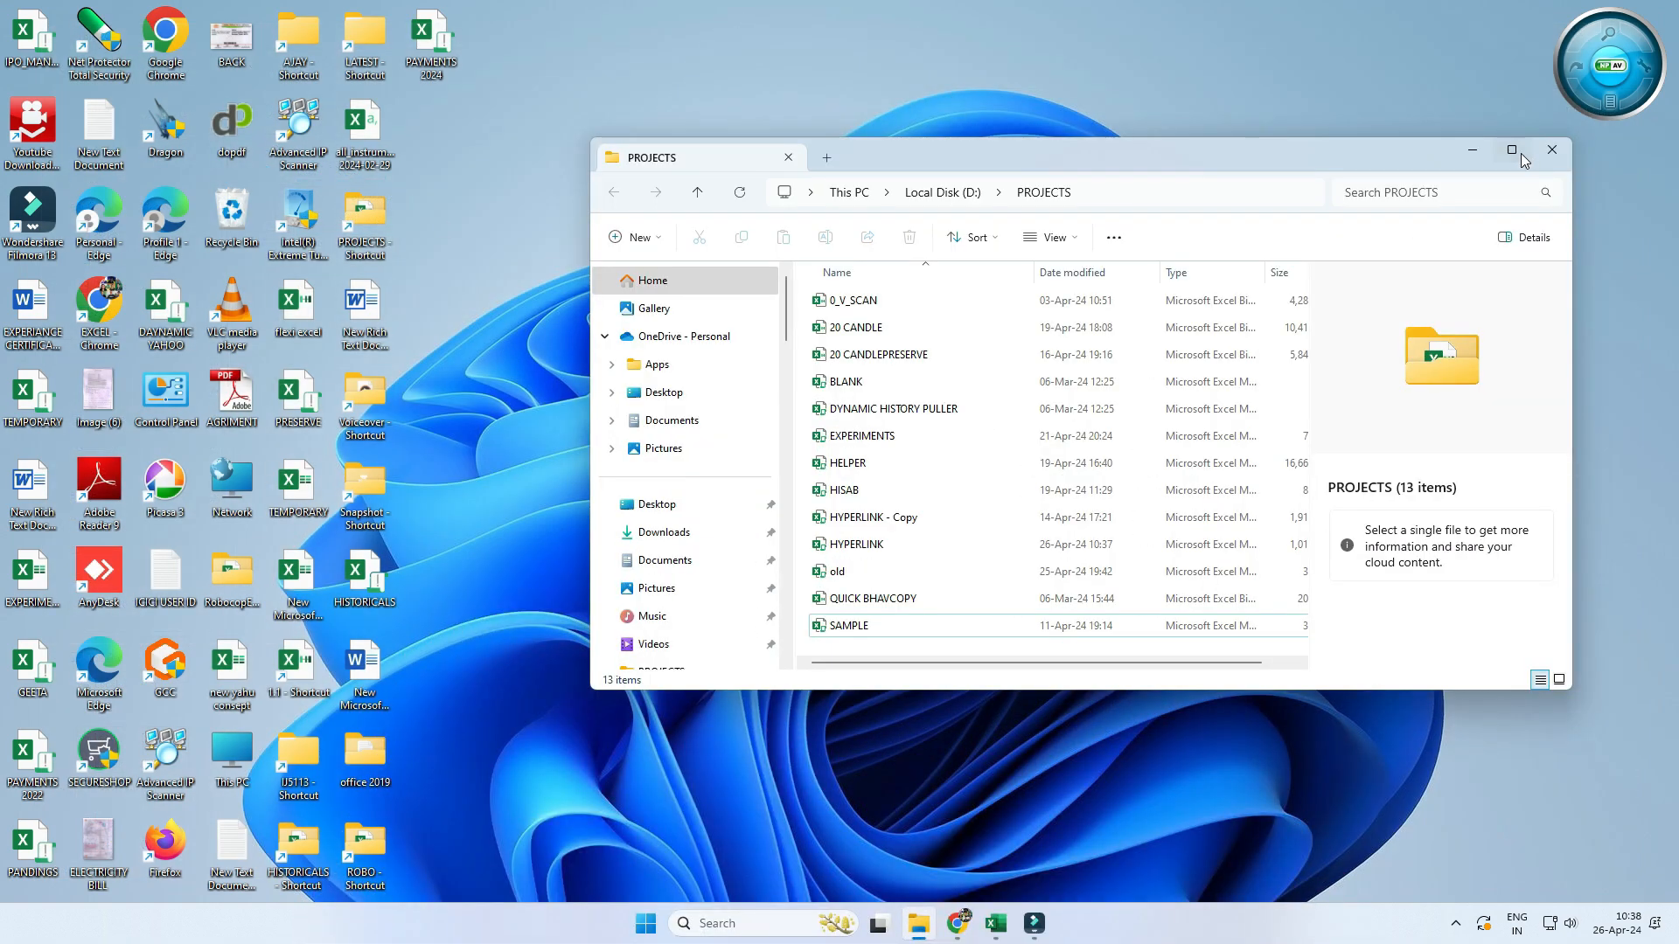
{"action": "left_click", "coordinate": [1522, 159]}
{"action": "left_click", "coordinate": [251, 244]}
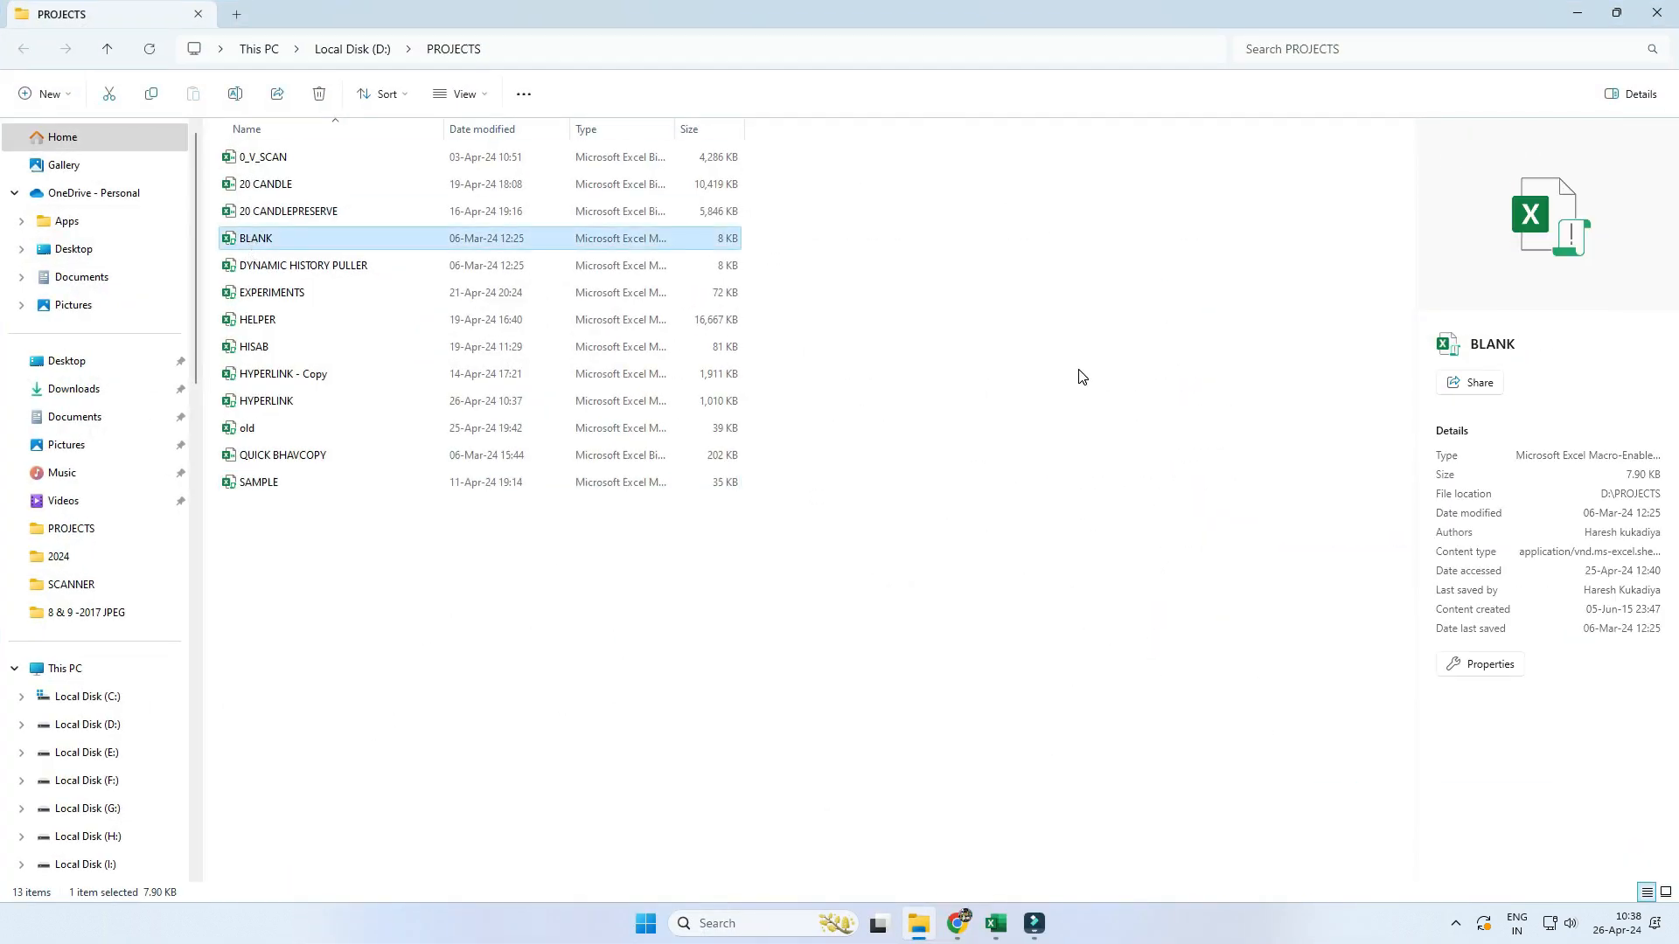
{"action": "key", "text": "F2"}
{"action": "type", "text": "SOLUTION"}
{"action": "key", "text": "Return"}
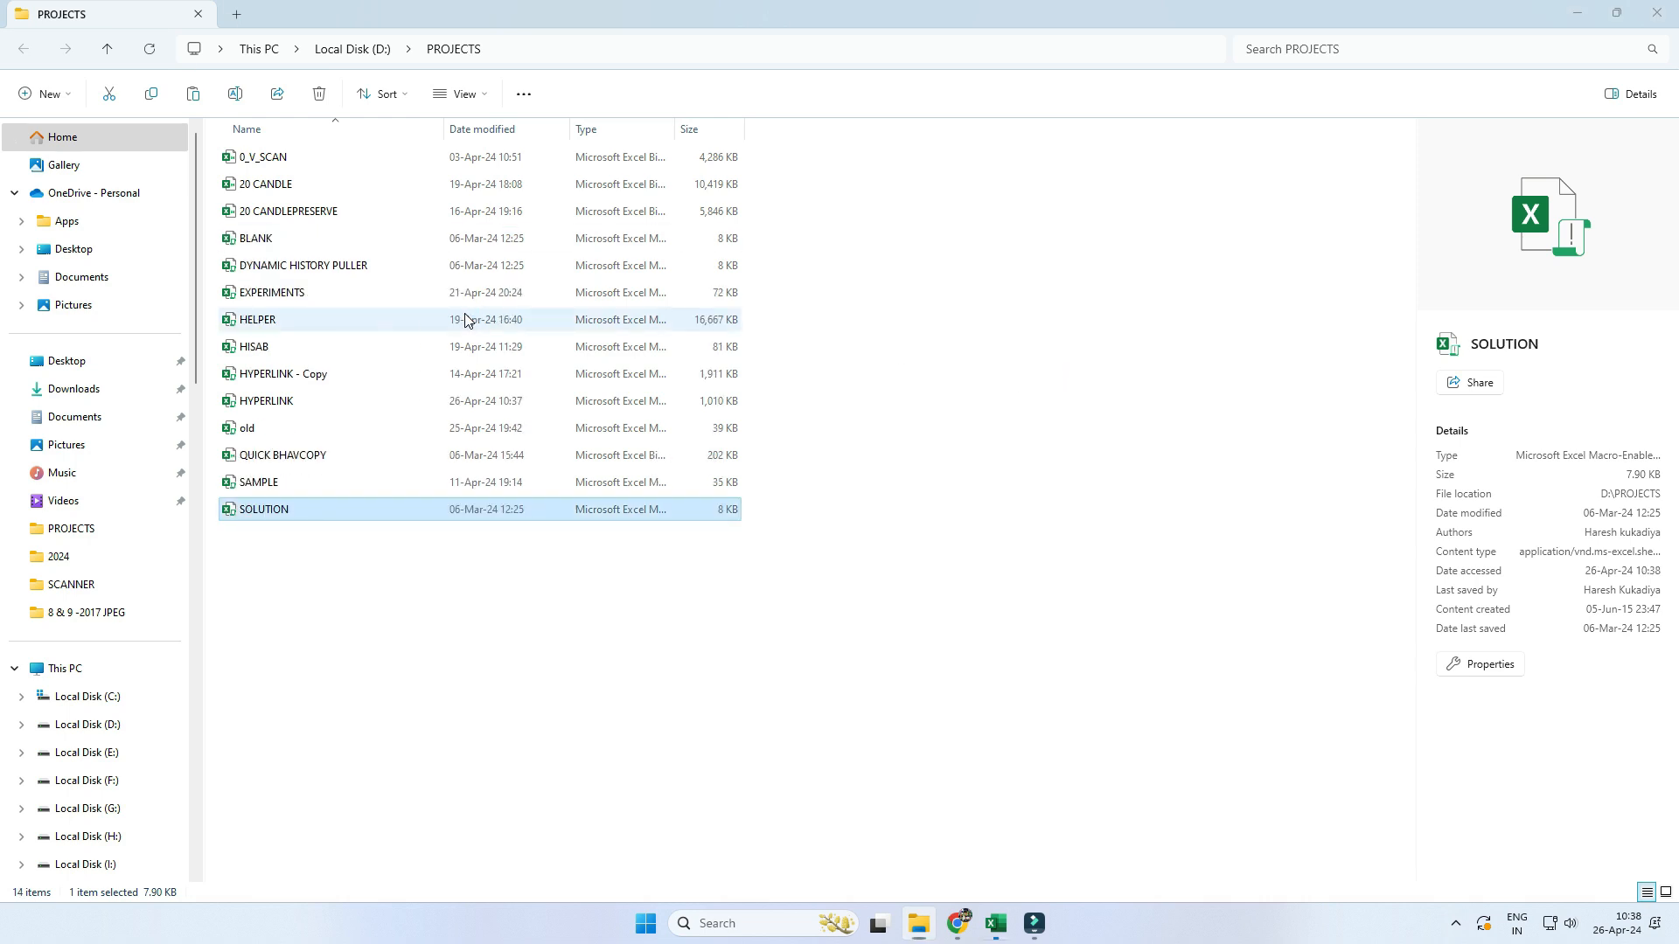
{"action": "key", "text": "Return"}
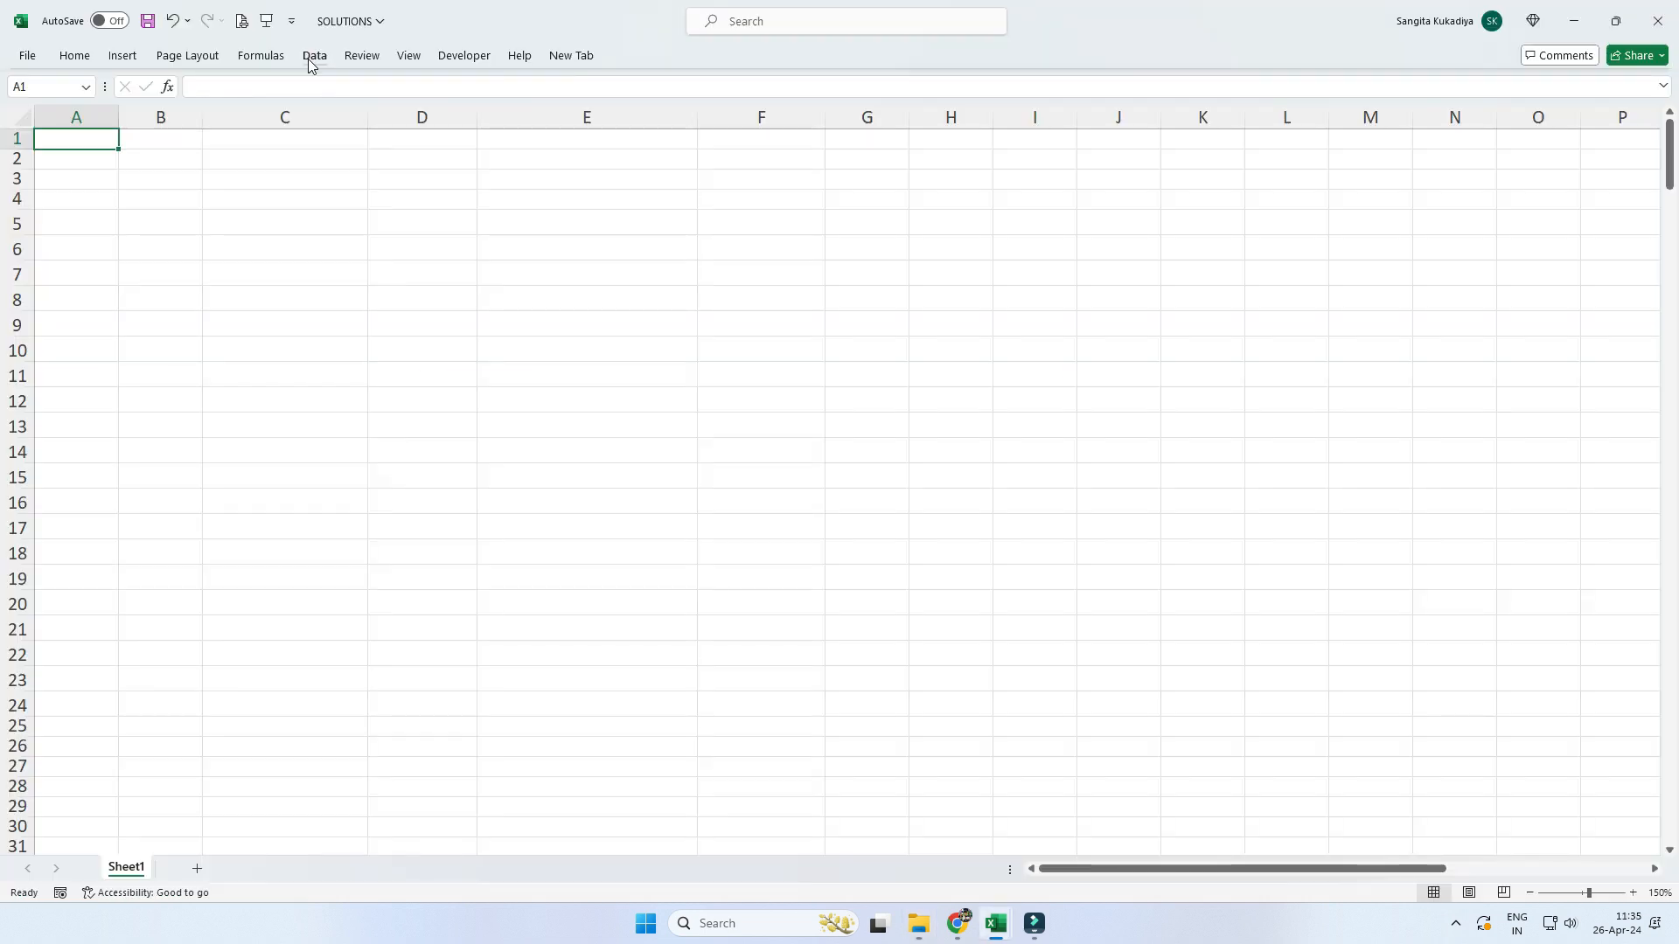
- Get data from the folder J:\X-RAY and open its file list for transformation in the Power Query Editor
{"action": "left_click", "coordinate": [314, 55]}
{"action": "left_click", "coordinate": [42, 131]}
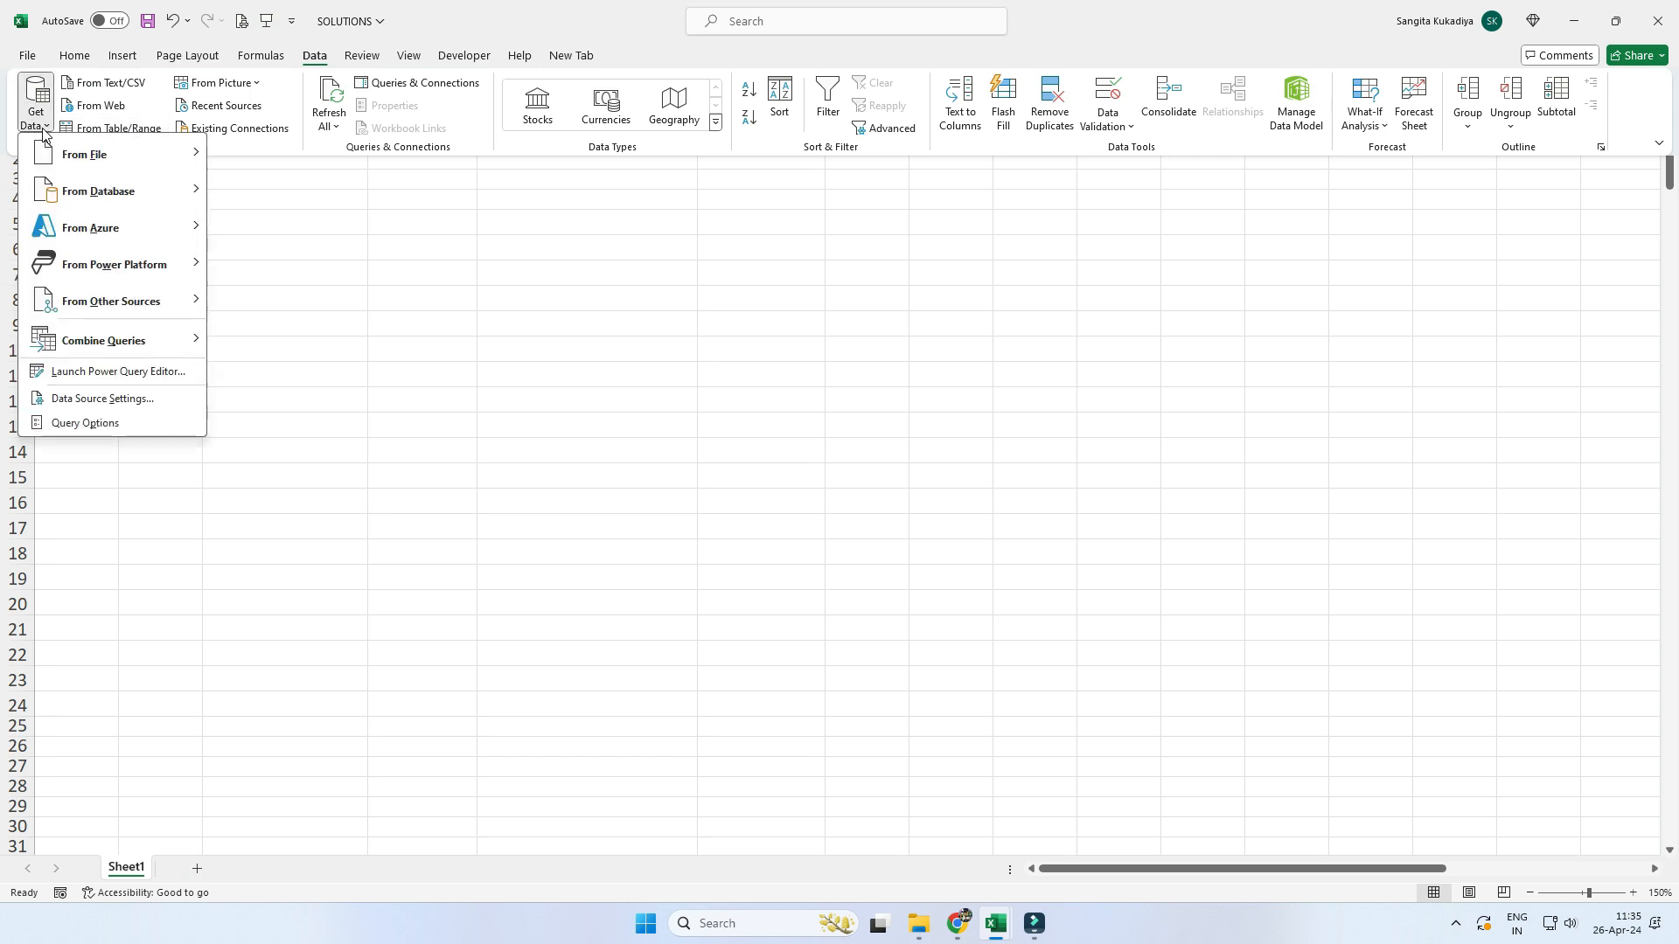
{"action": "mouse_move", "coordinate": [78, 154]}
{"action": "left_click", "coordinate": [280, 339]}
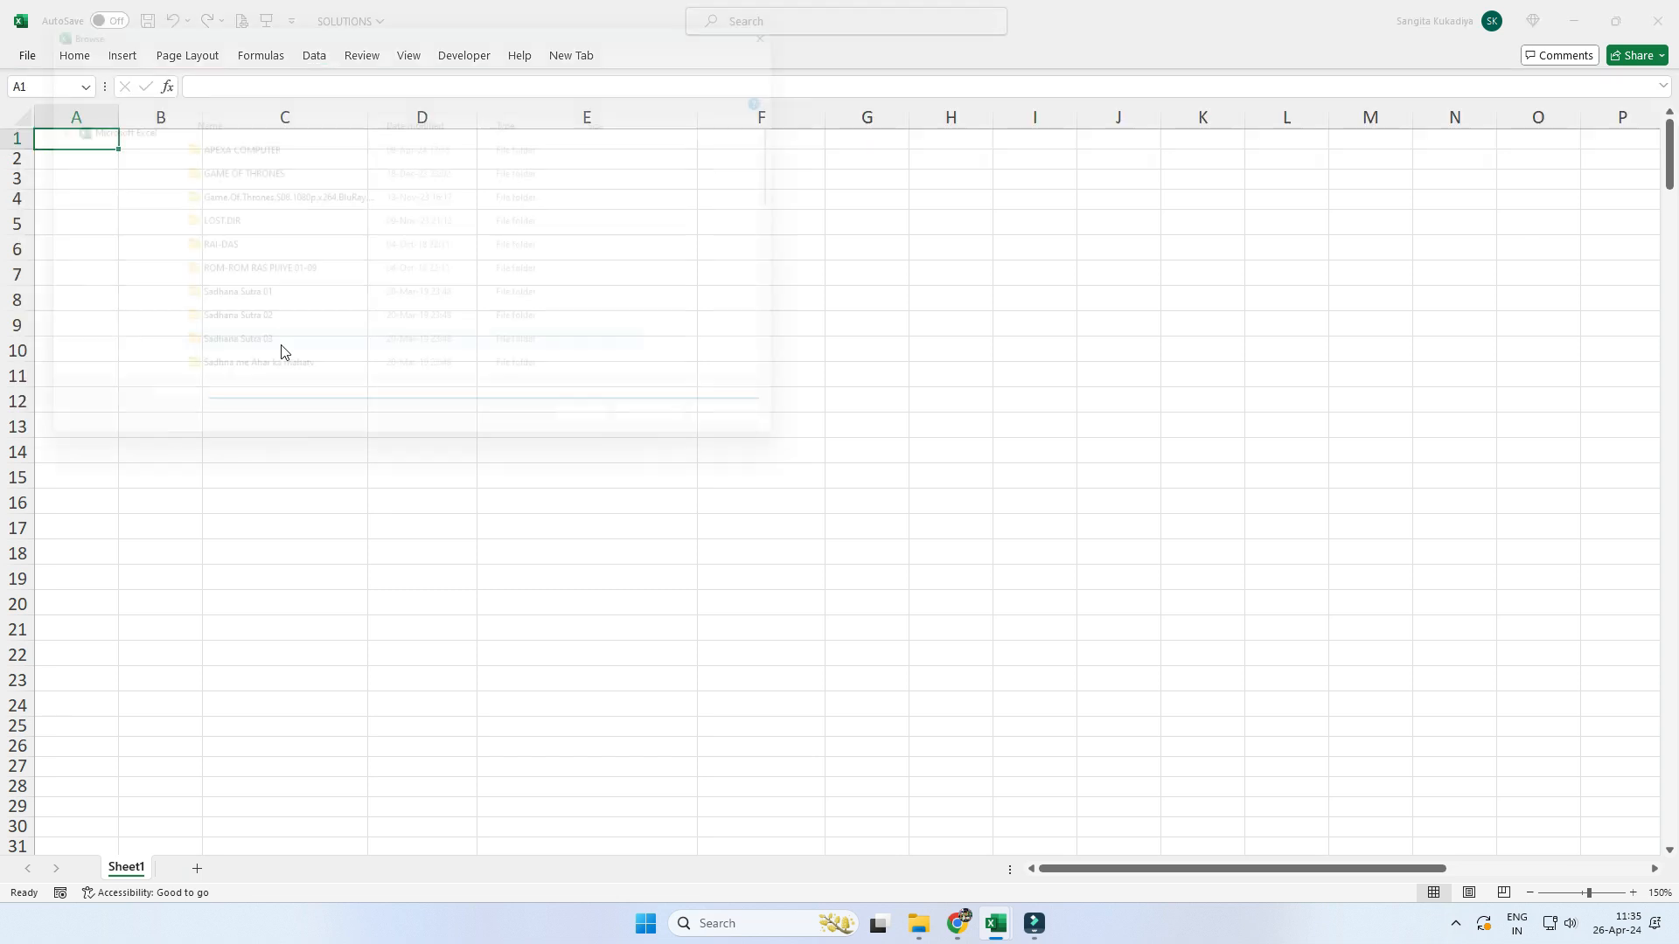
{"action": "scroll", "coordinate": [79, 320], "scroll_direction": "down", "scroll_amount": 5}
{"action": "scroll", "coordinate": [79, 320], "scroll_direction": "down", "scroll_amount": 10}
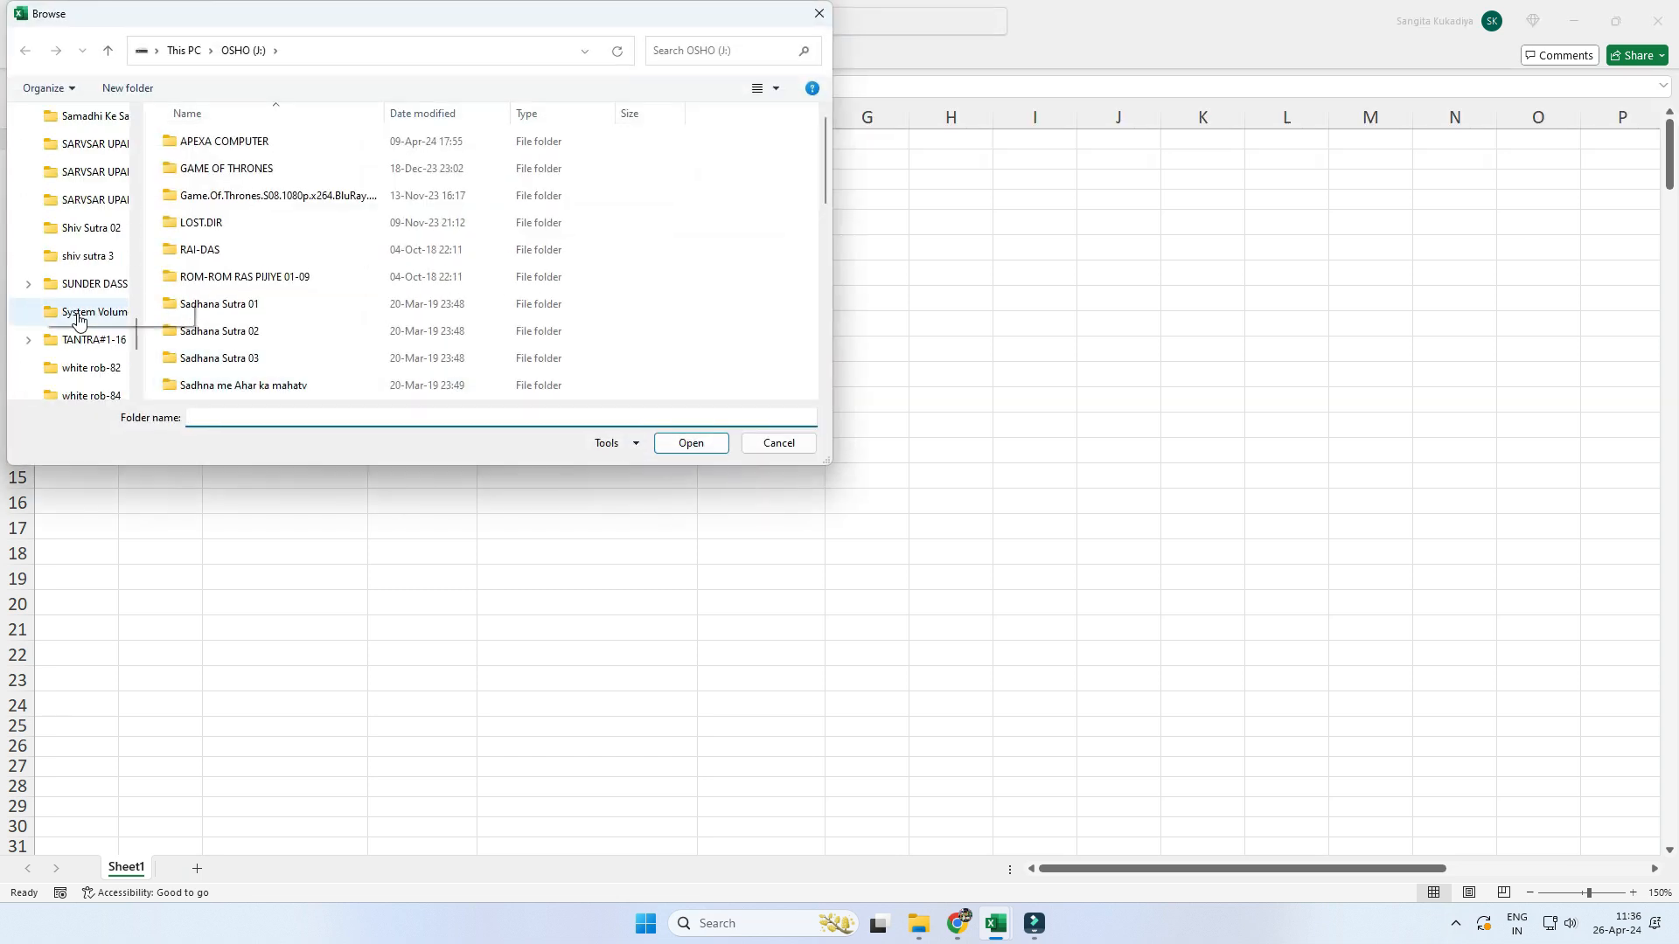
{"action": "left_click", "coordinate": [76, 199]}
{"action": "left_click", "coordinate": [687, 444]}
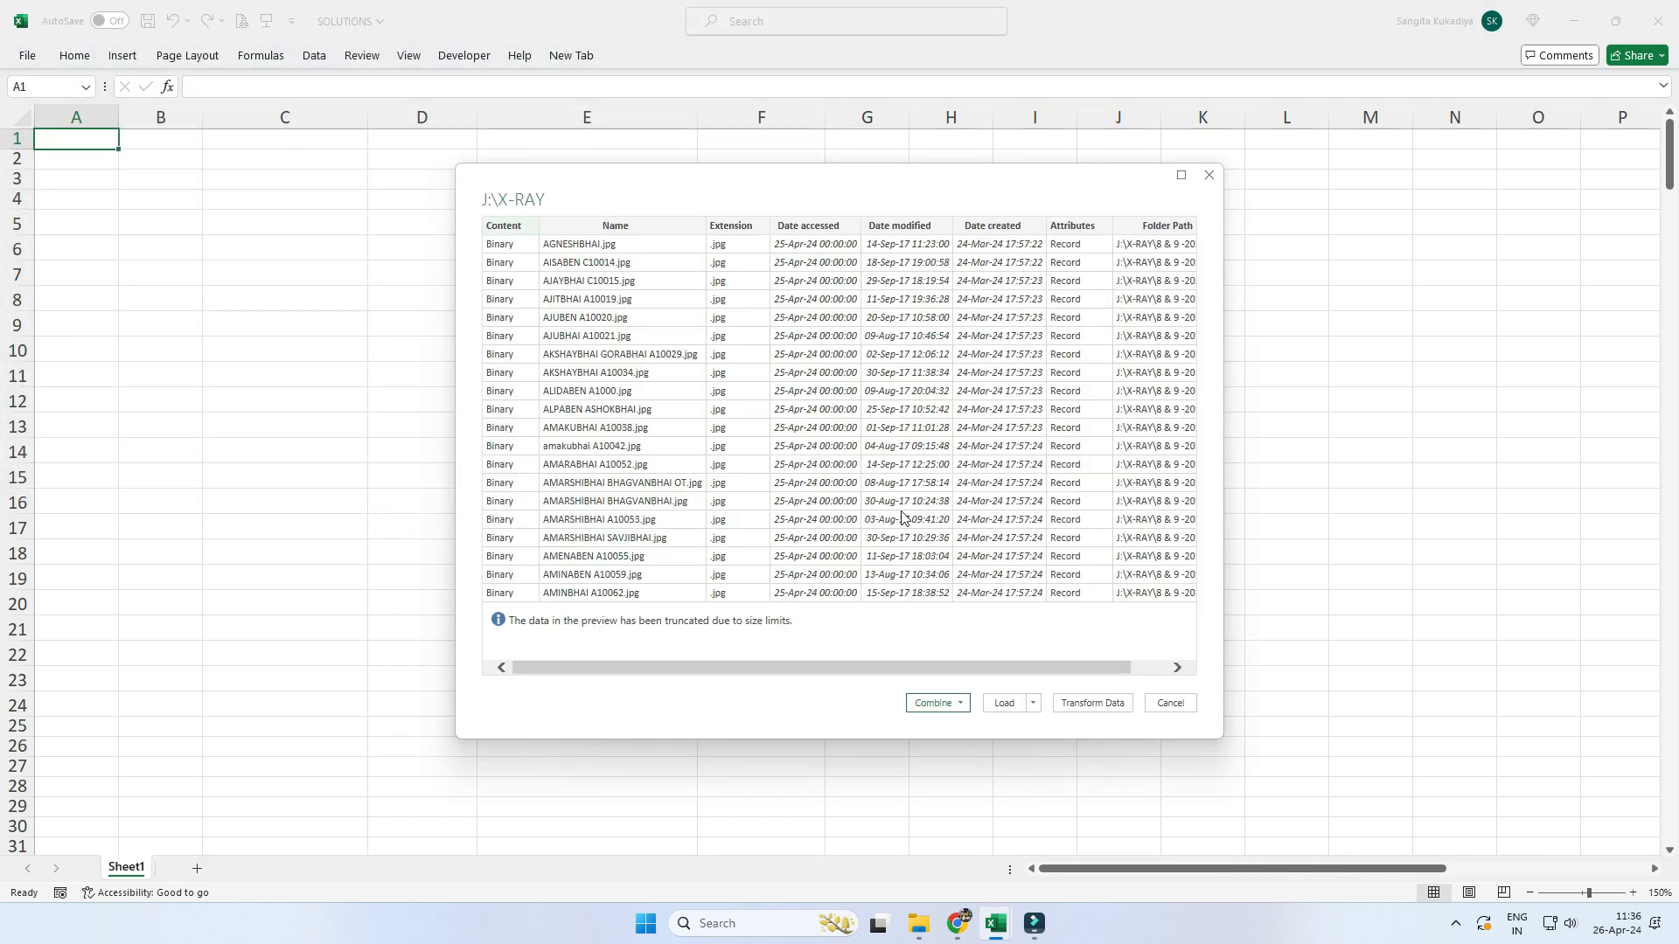
{"action": "left_click", "coordinate": [1092, 704]}
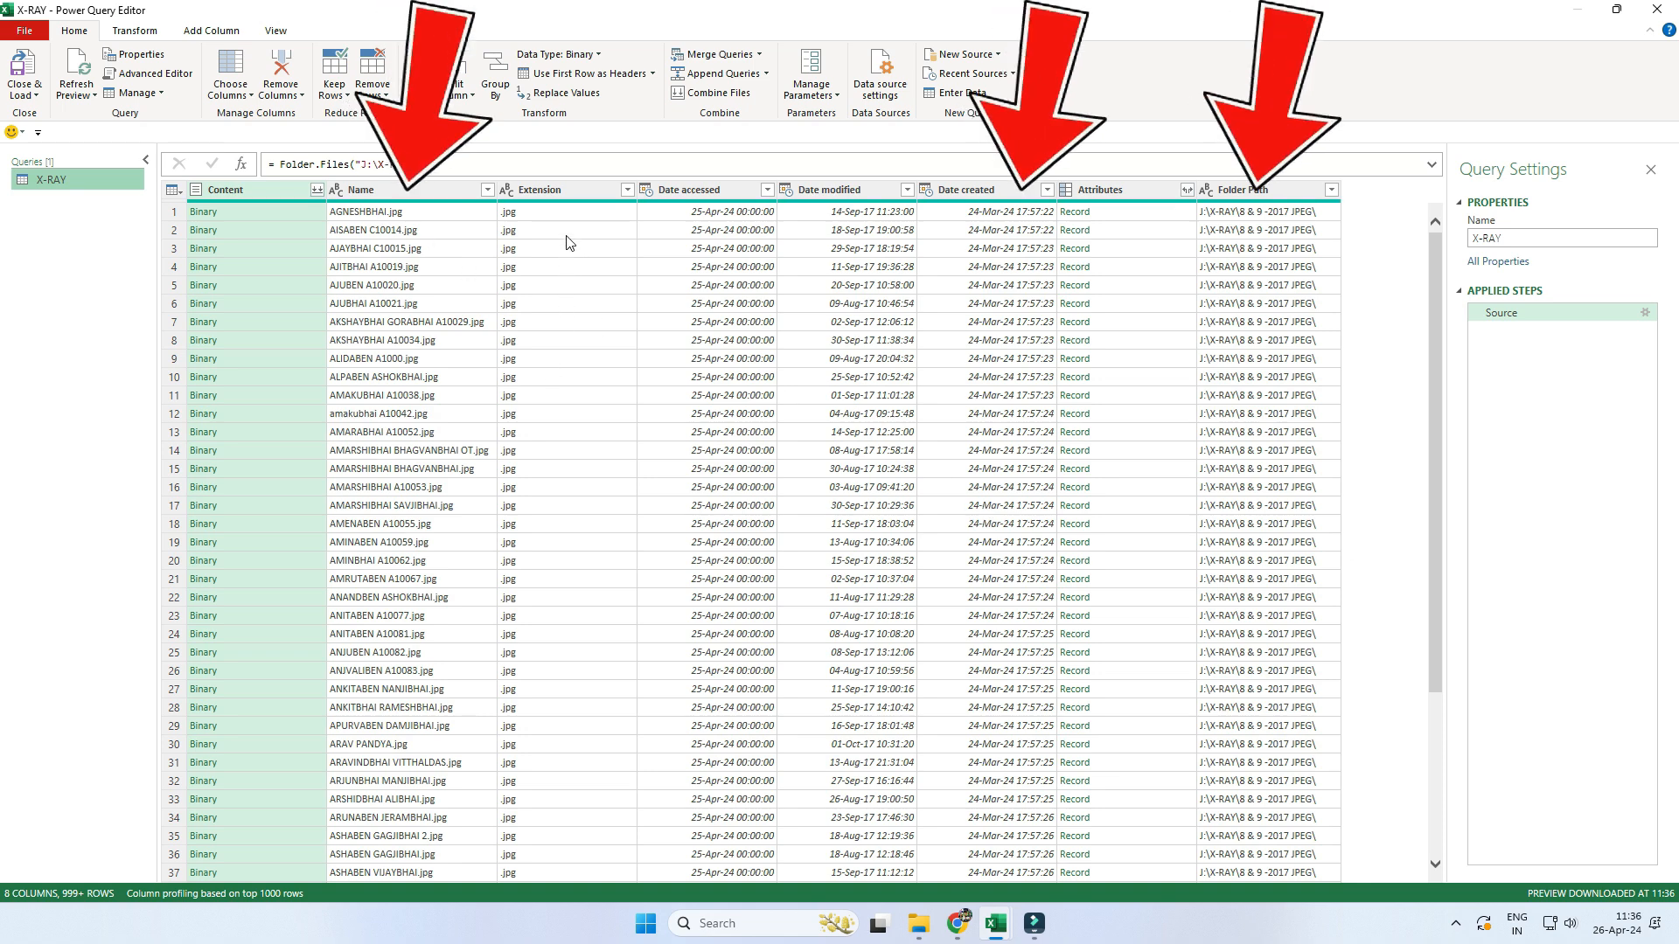
- Remove the Content, Extension, Date accessed, Date modified and Attributes columns from the X-RAY query
{"action": "left_click", "coordinate": [583, 193], "text": "ctrl"}
{"action": "left_click", "coordinate": [710, 190], "text": "ctrl"}
{"action": "left_click", "coordinate": [815, 191], "text": "ctrl"}
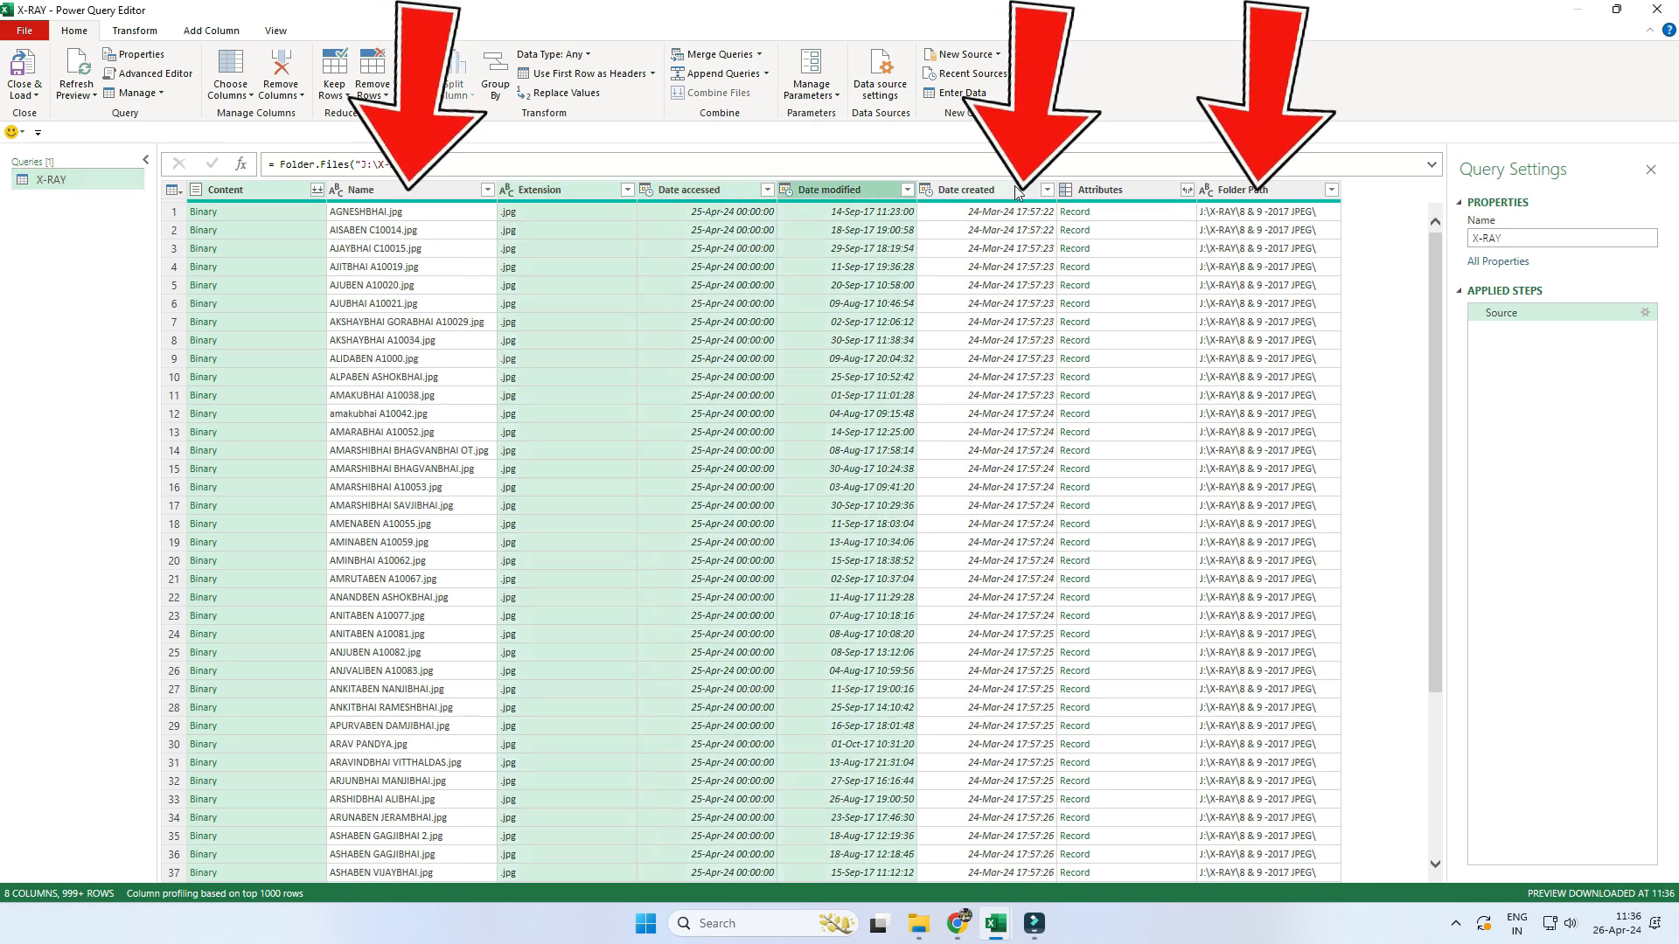
{"action": "left_click", "coordinate": [1114, 193], "text": "ctrl"}
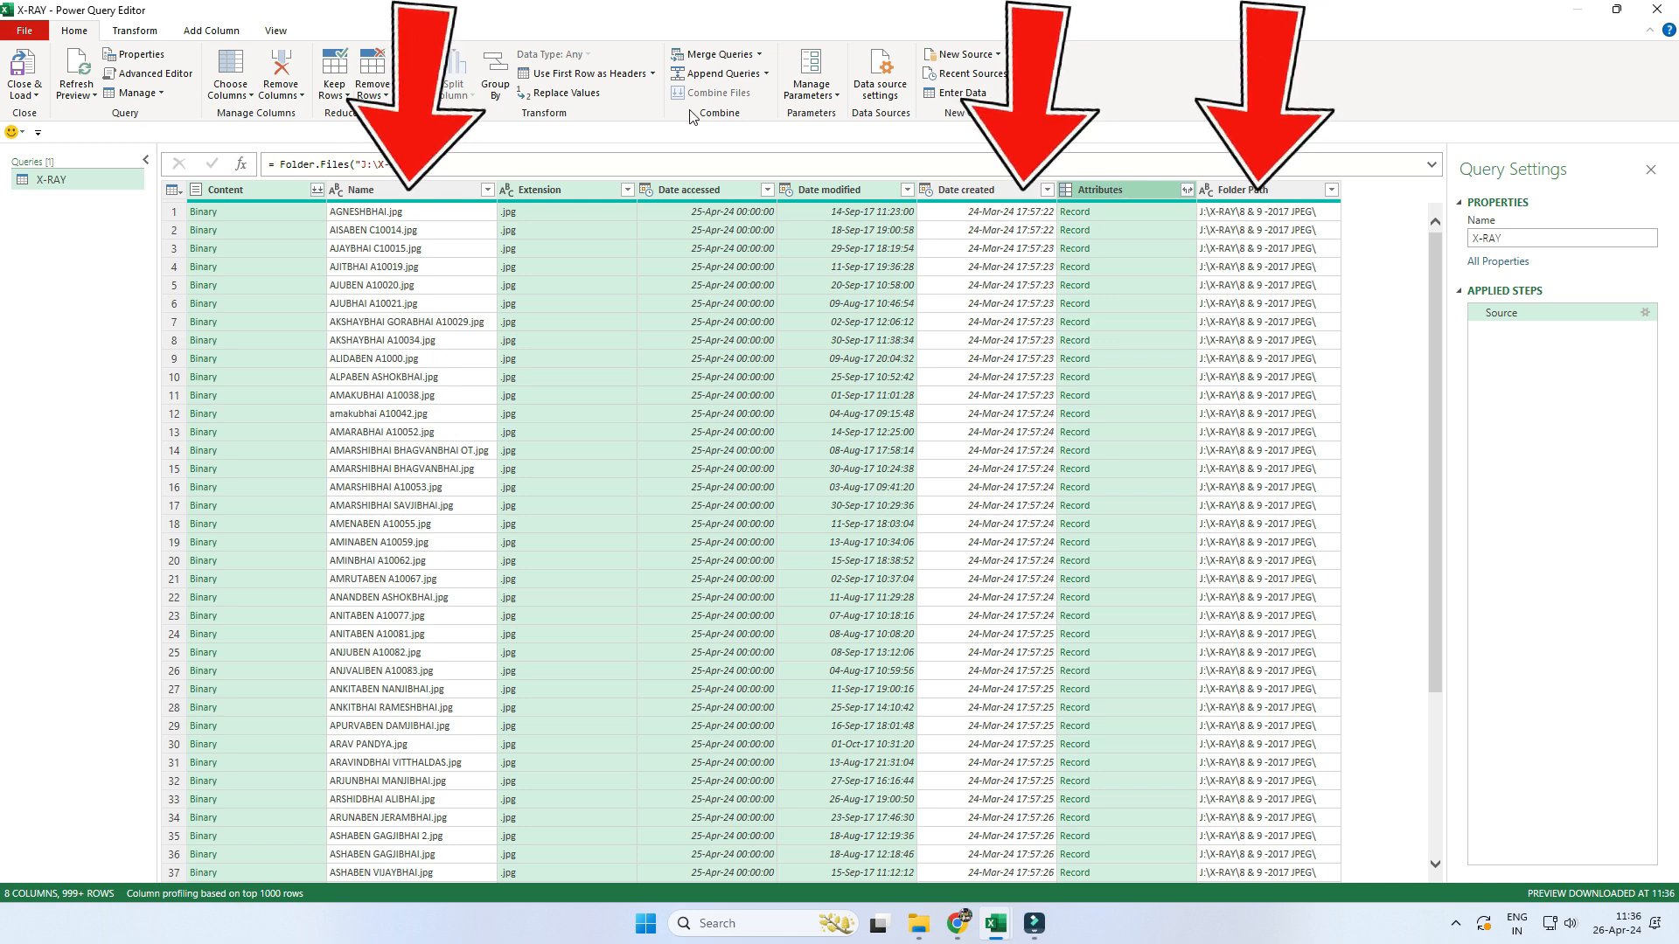
{"action": "left_click", "coordinate": [281, 74]}
- Load the X-RAY query as a table at cell C6 of the existing Sheet1 and give columns C to E an equal width
{"action": "left_click", "coordinate": [35, 96]}
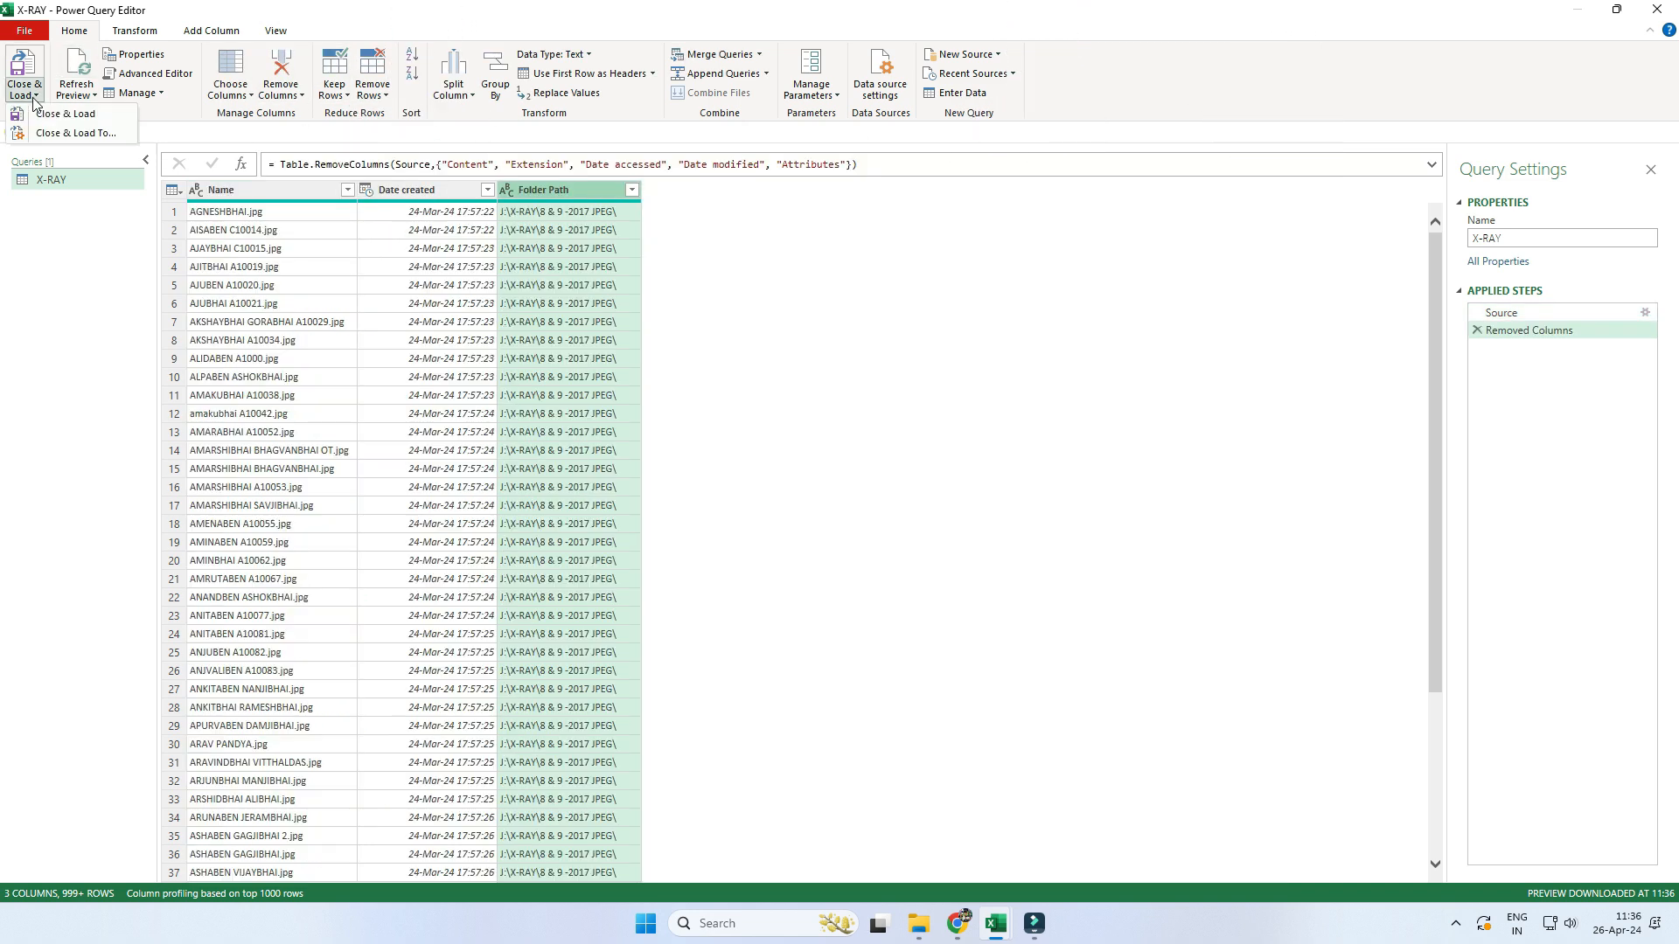
{"action": "left_click", "coordinate": [62, 134]}
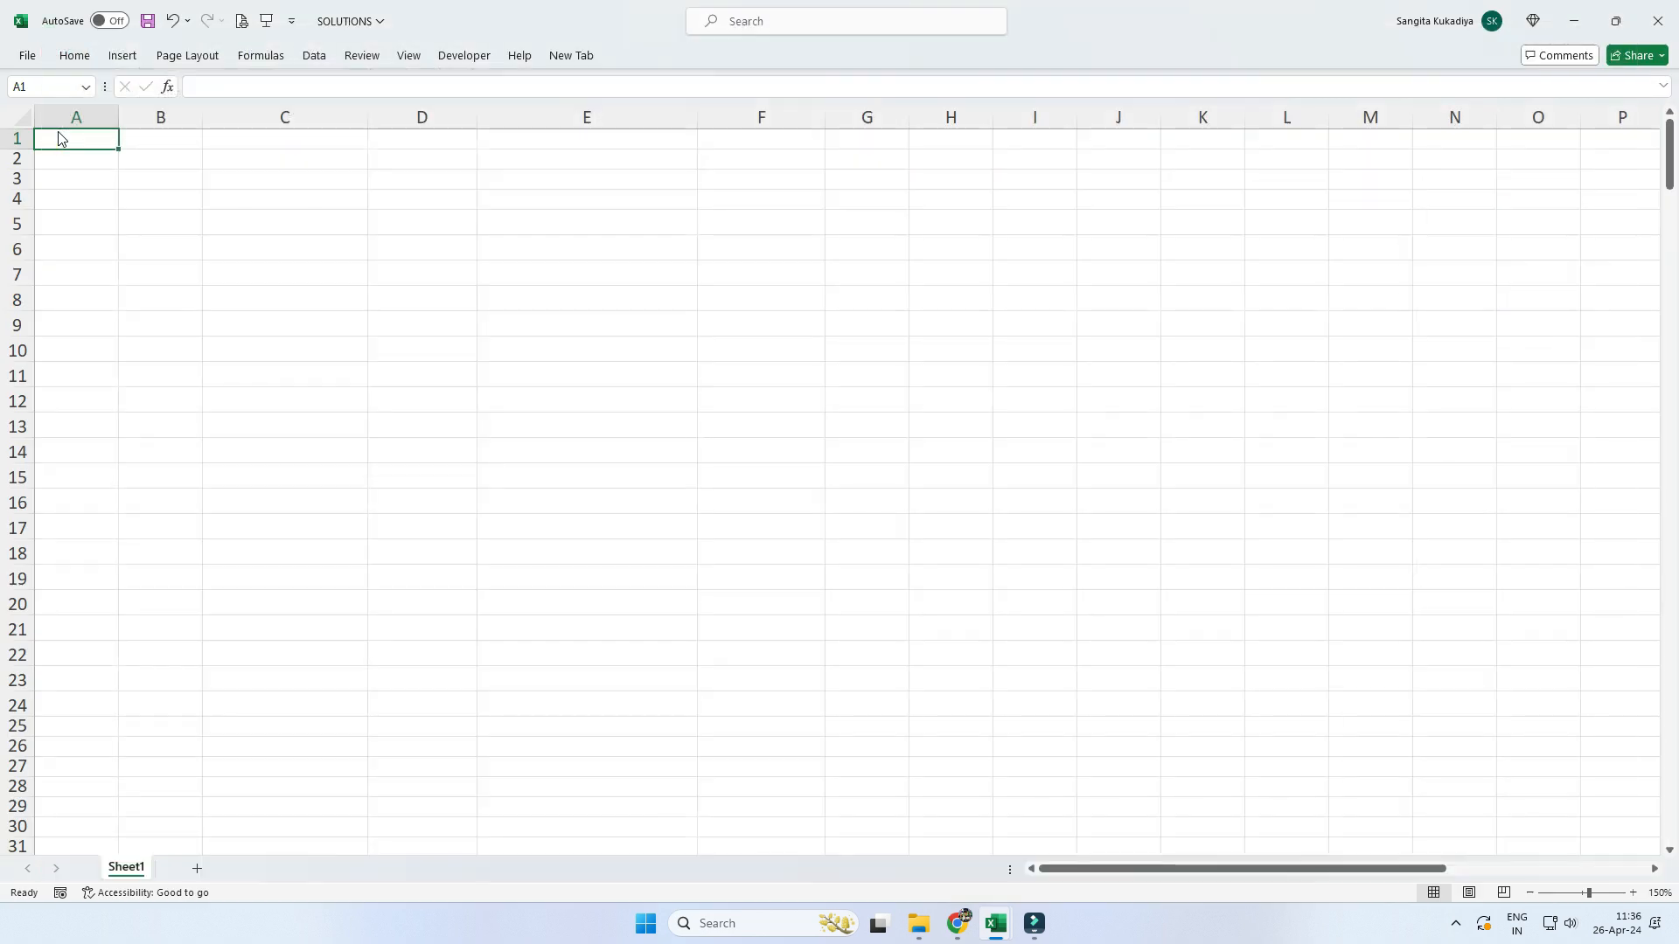
{"action": "left_click", "coordinate": [567, 354]}
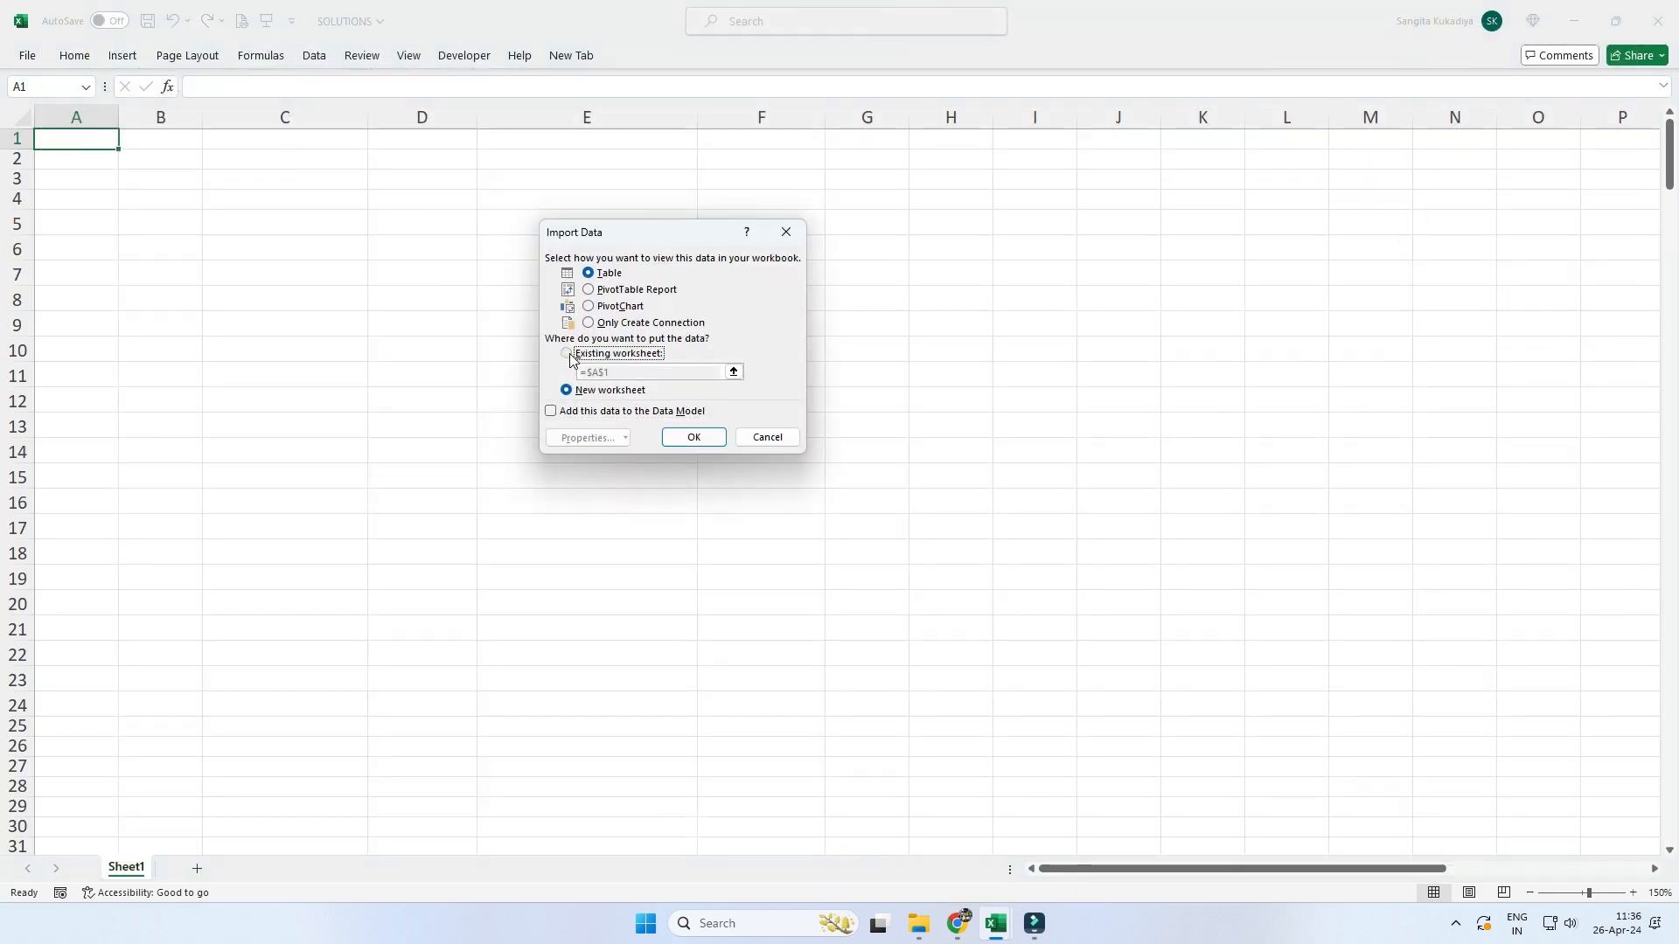
{"action": "left_click", "coordinate": [290, 248]}
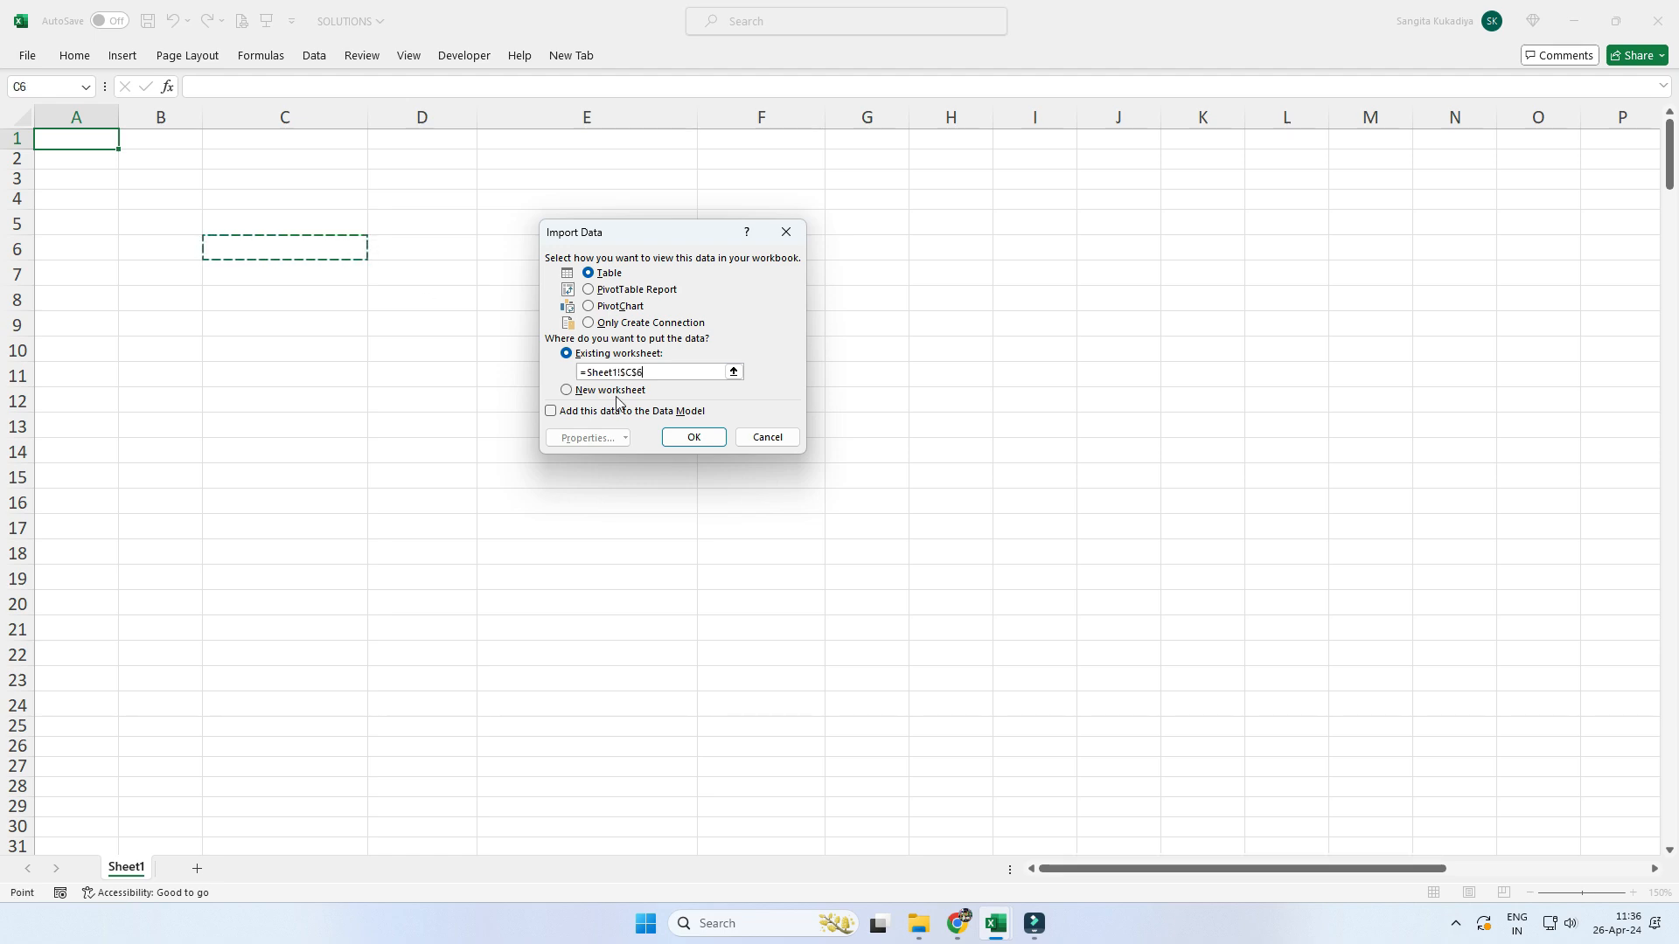
{"action": "left_click", "coordinate": [686, 439]}
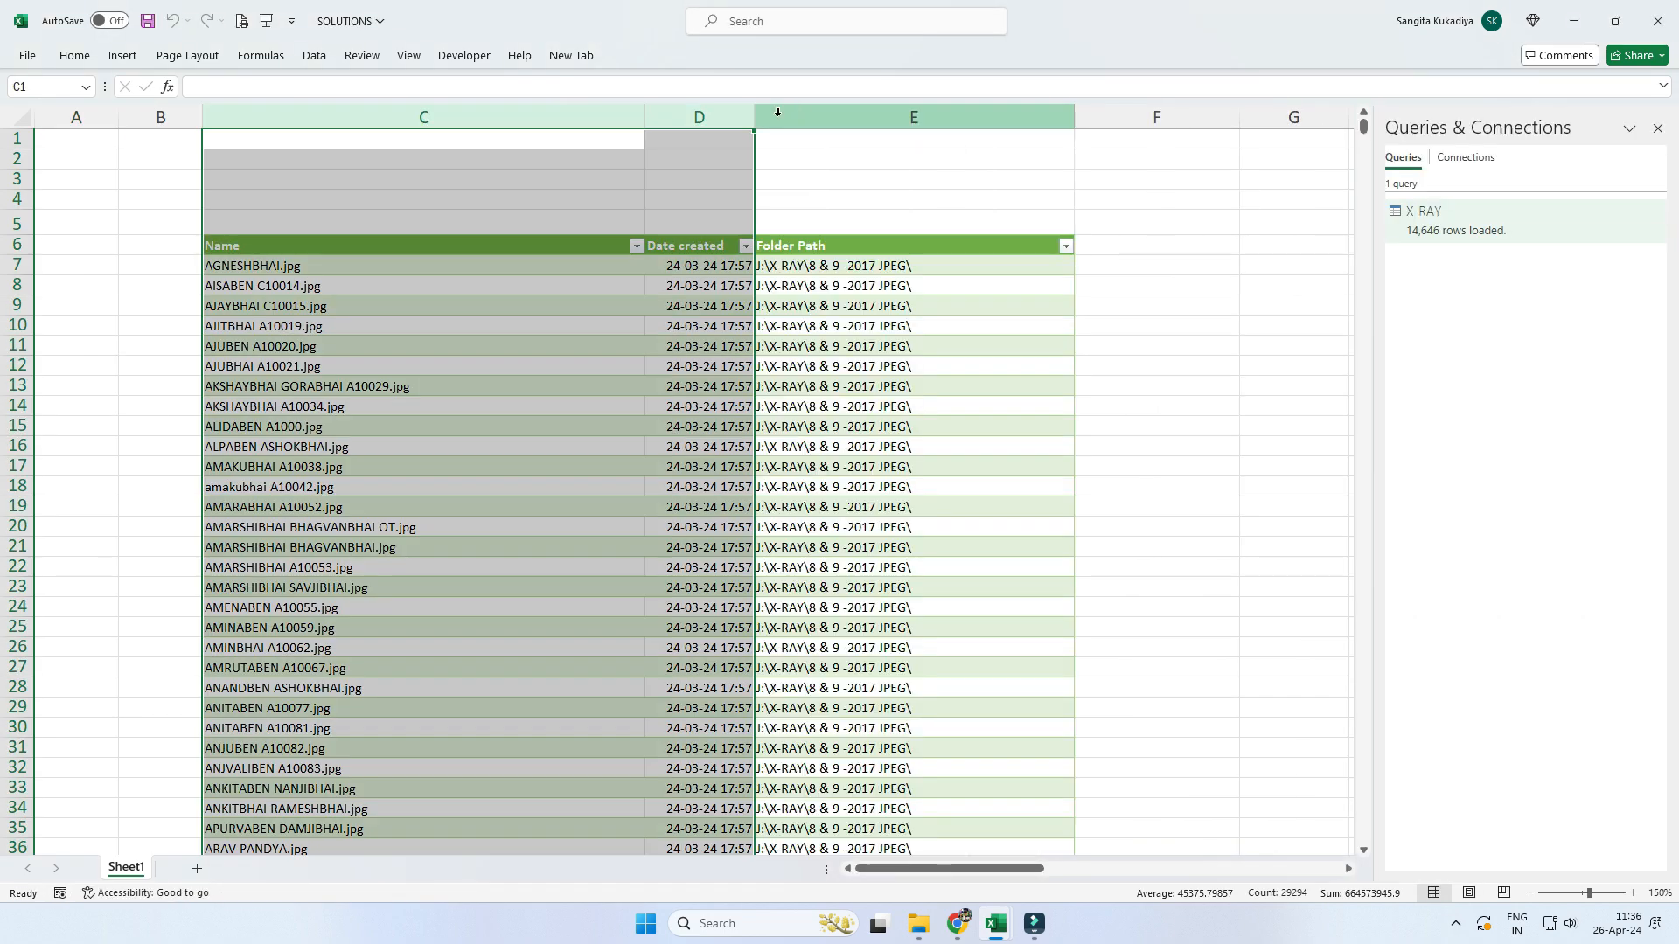
{"action": "left_click_drag", "start_coordinate": [776, 114], "coordinate": [399, 183]}
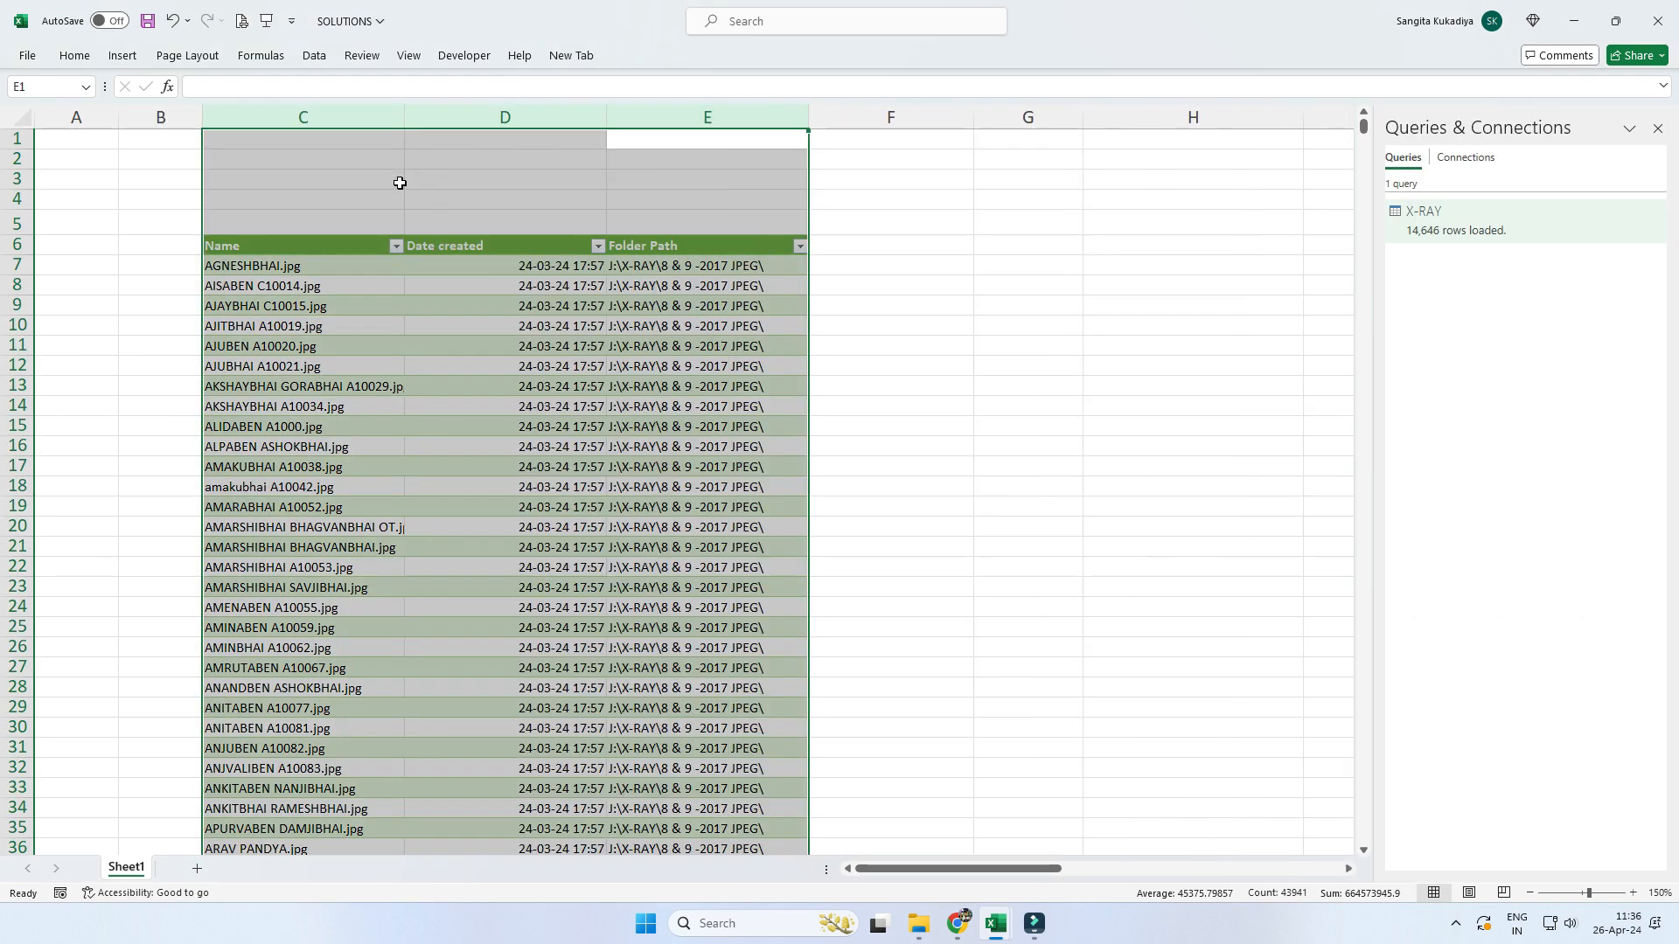
{"action": "left_click", "coordinate": [724, 275]}
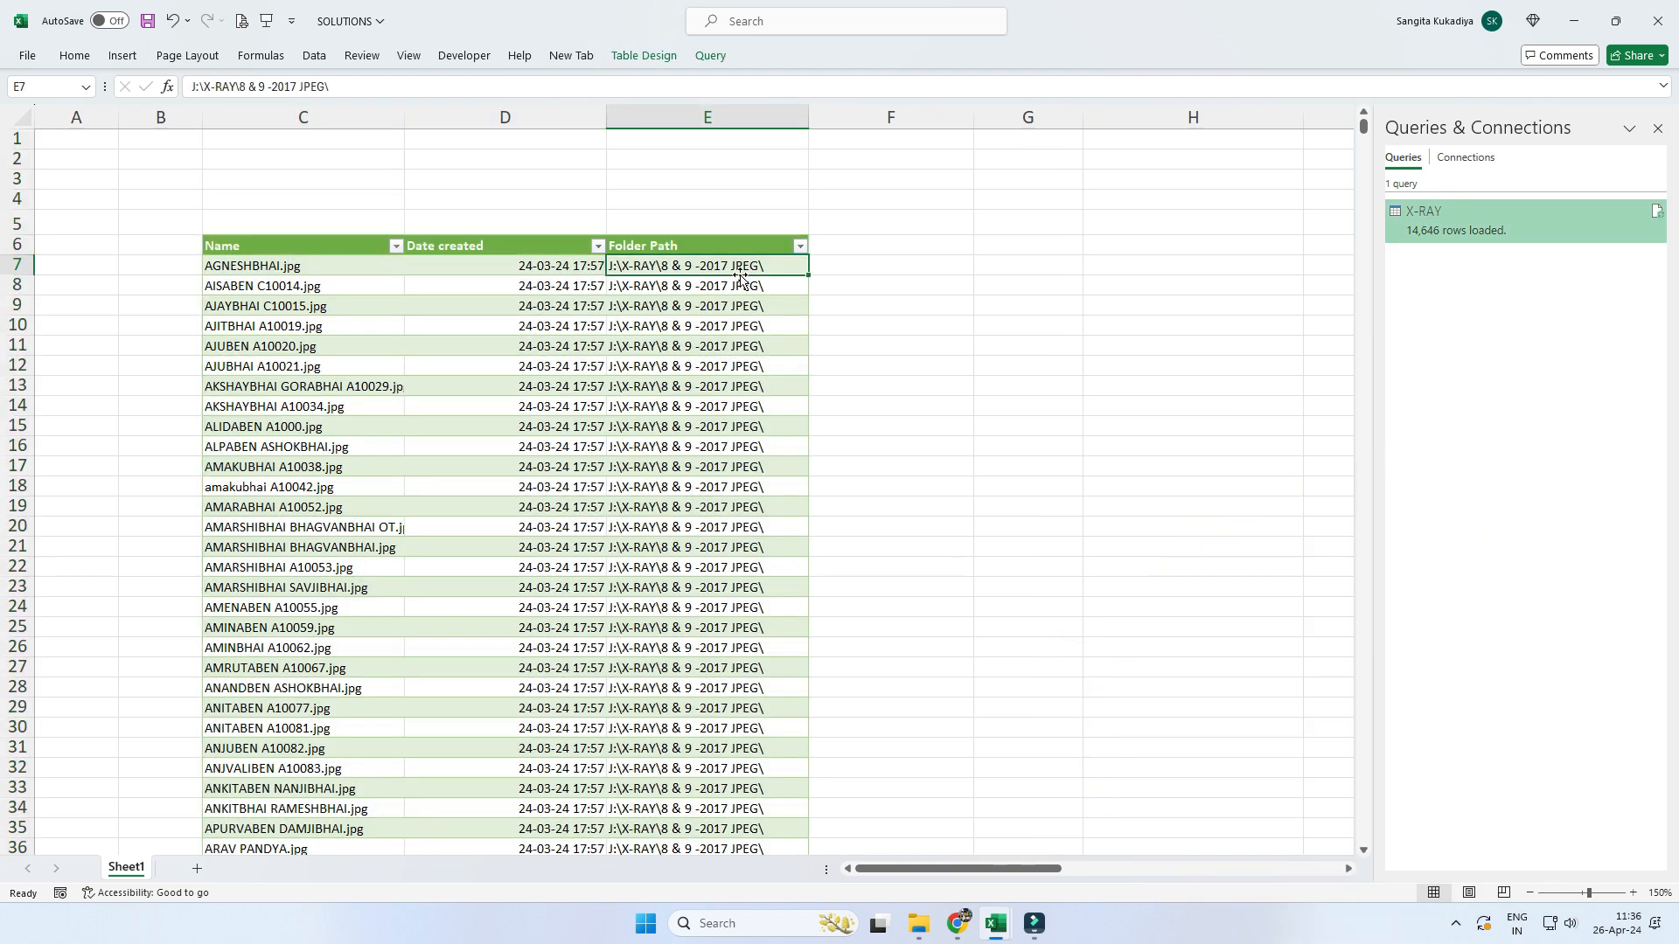
- Enter ASK1 as a heading in cell A1 and RAM beneath it in cell A2
{"action": "left_click", "coordinate": [81, 143]}
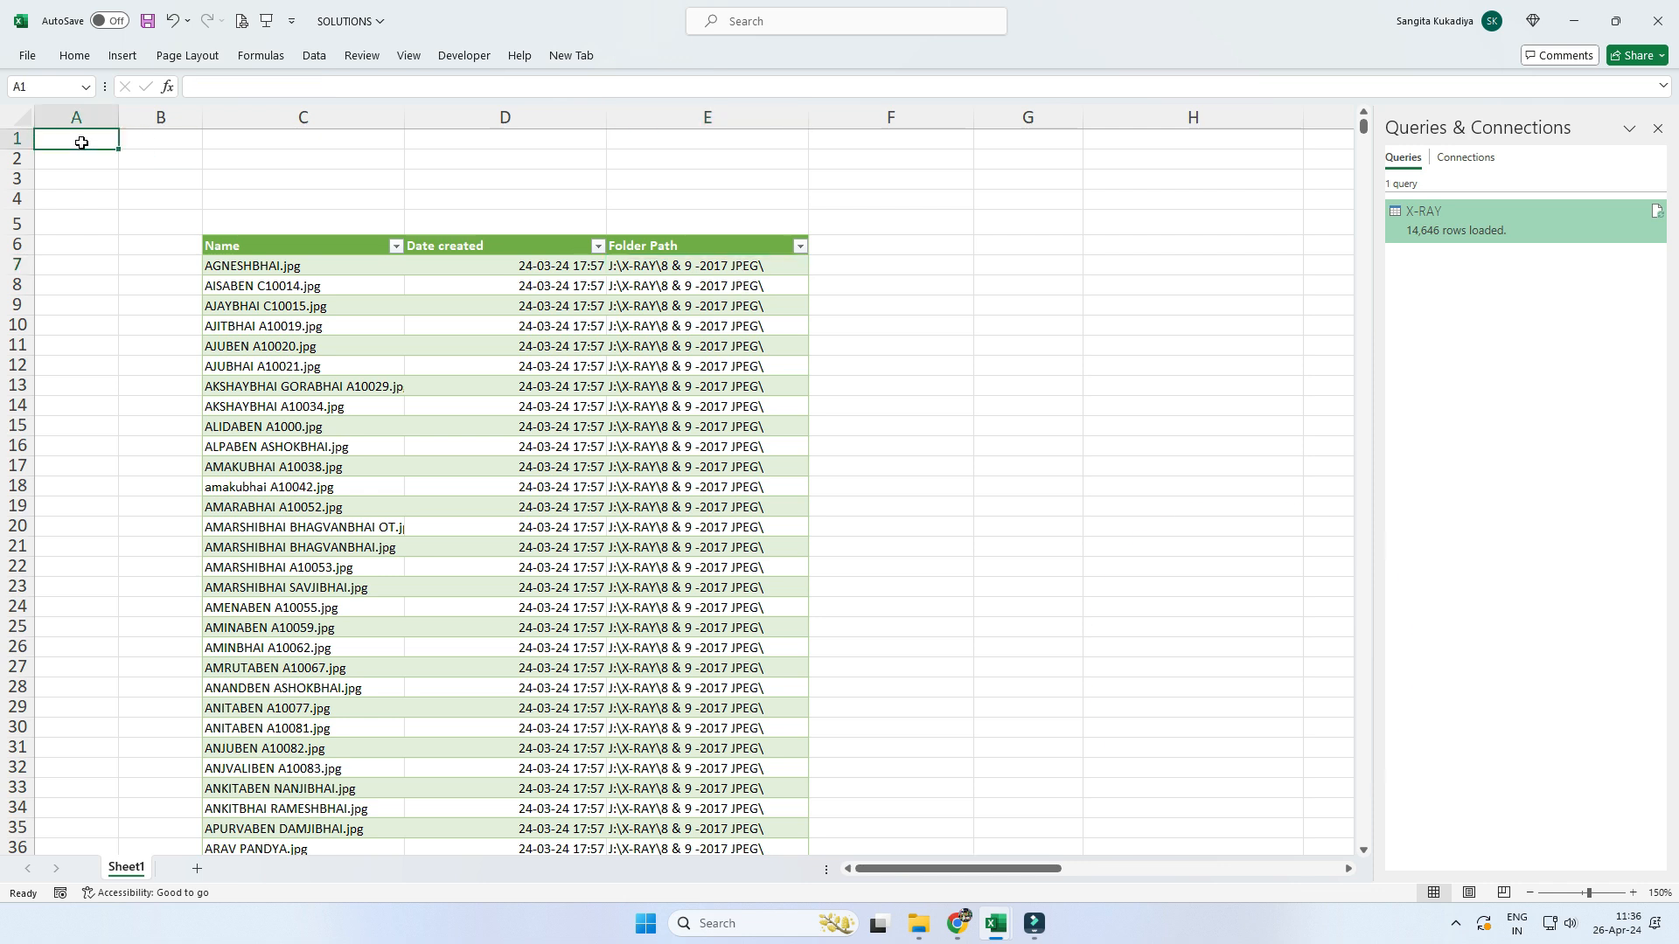
{"action": "type", "text": "ASK1"}
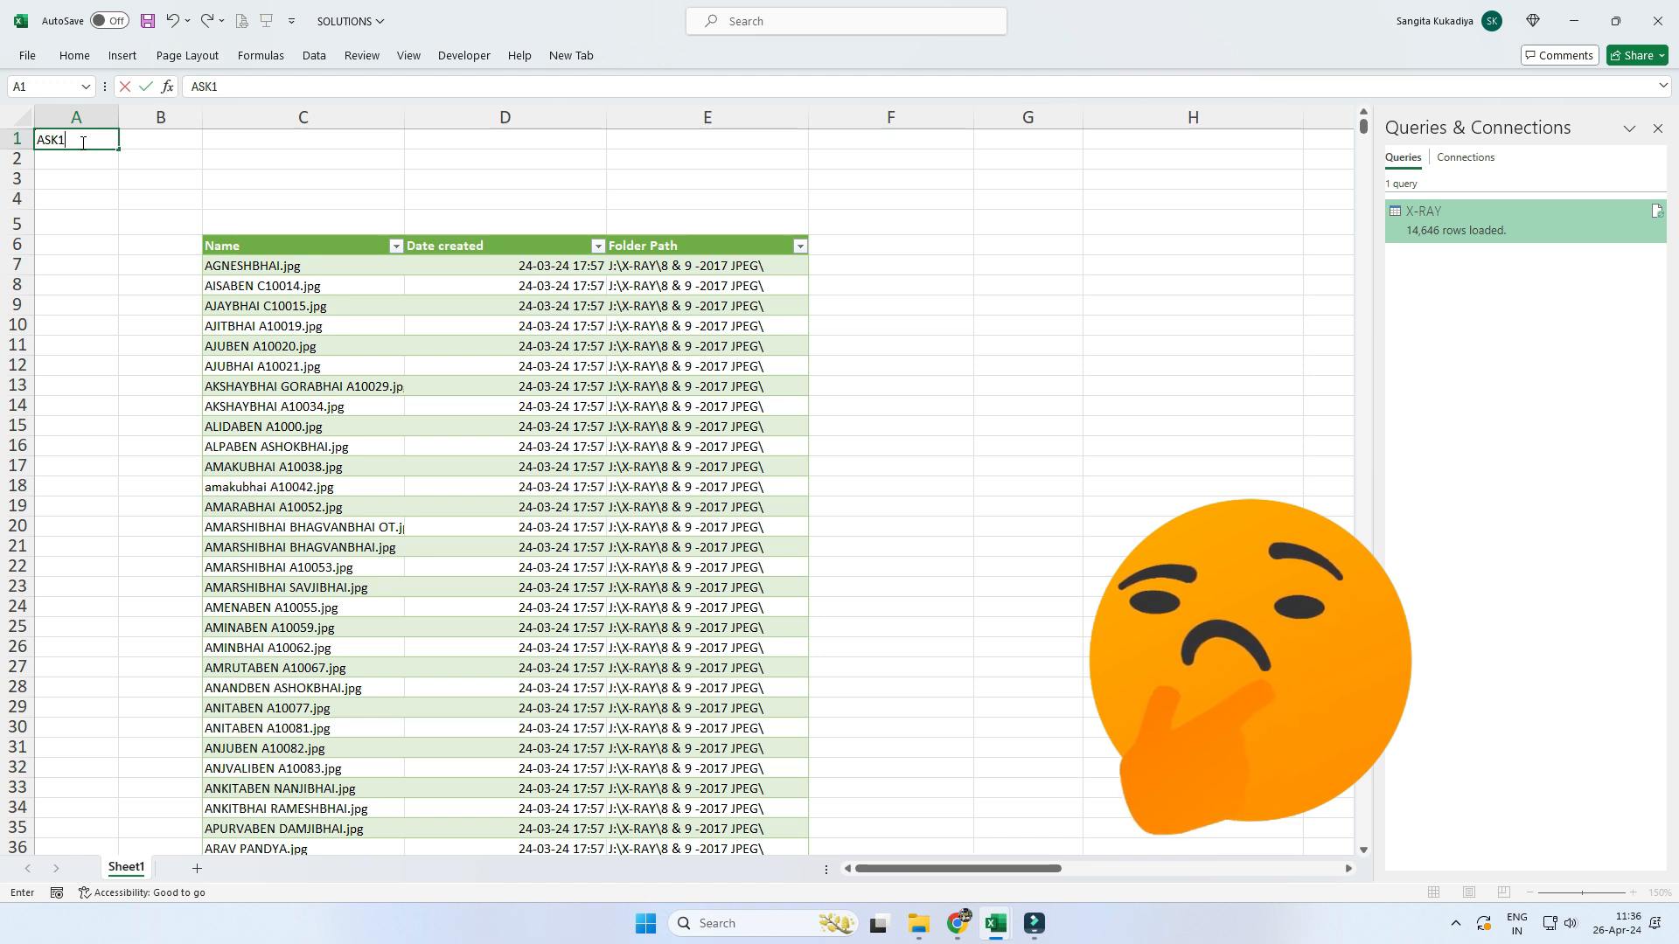
{"action": "key", "text": "Return"}
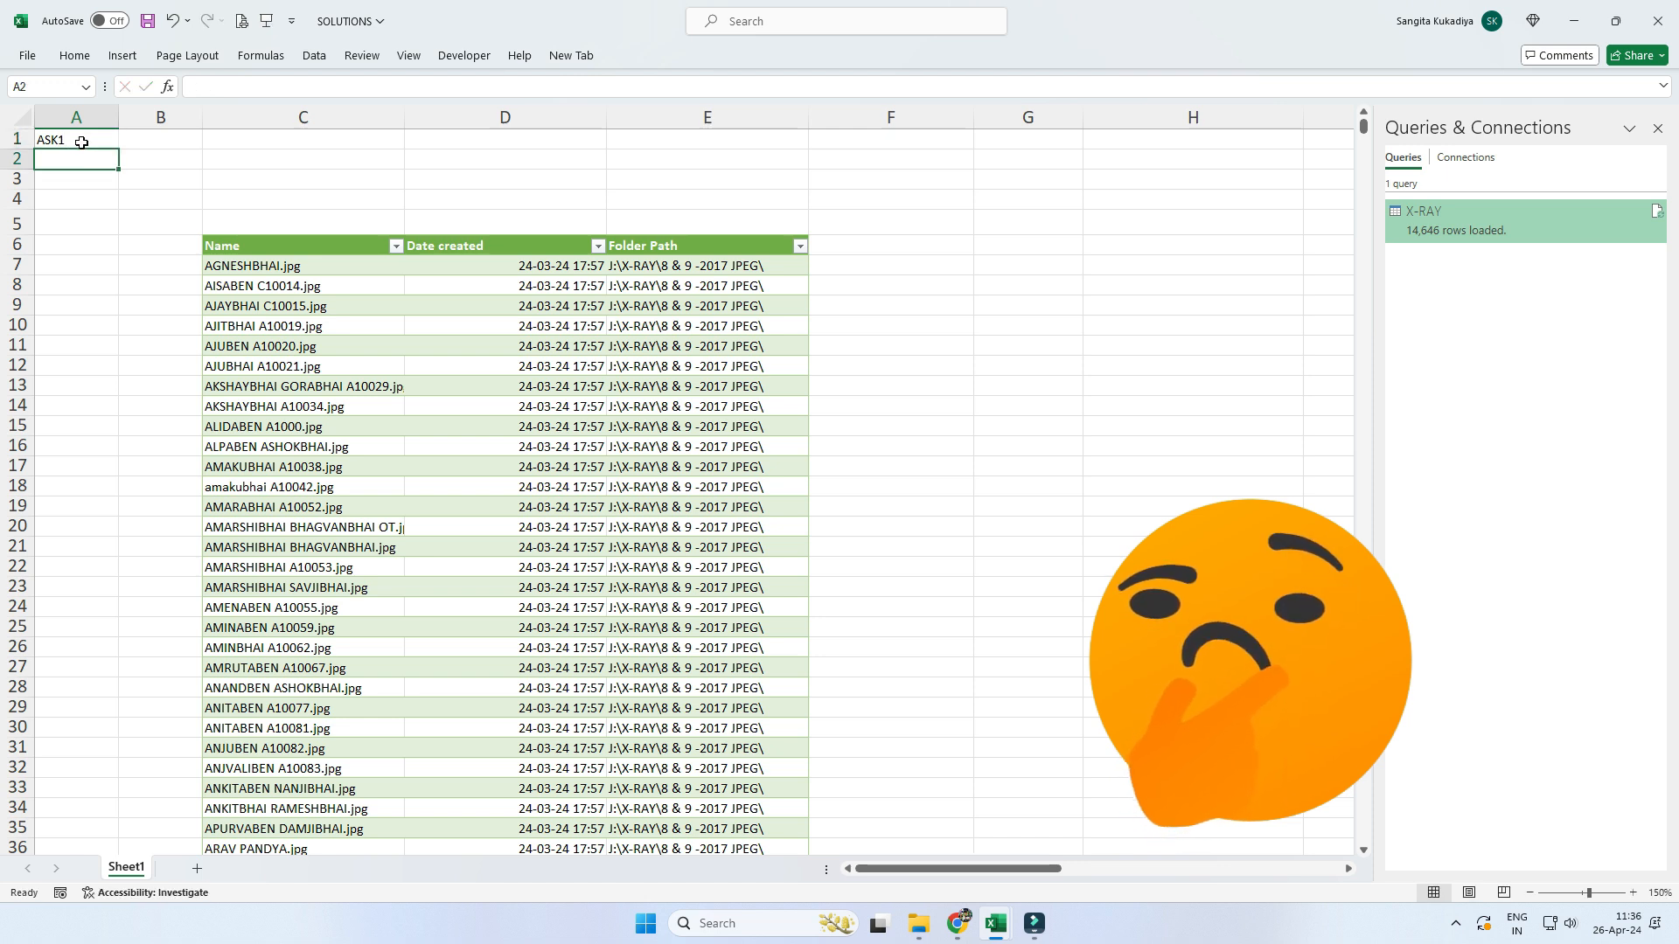
{"action": "type", "text": "RAM"}
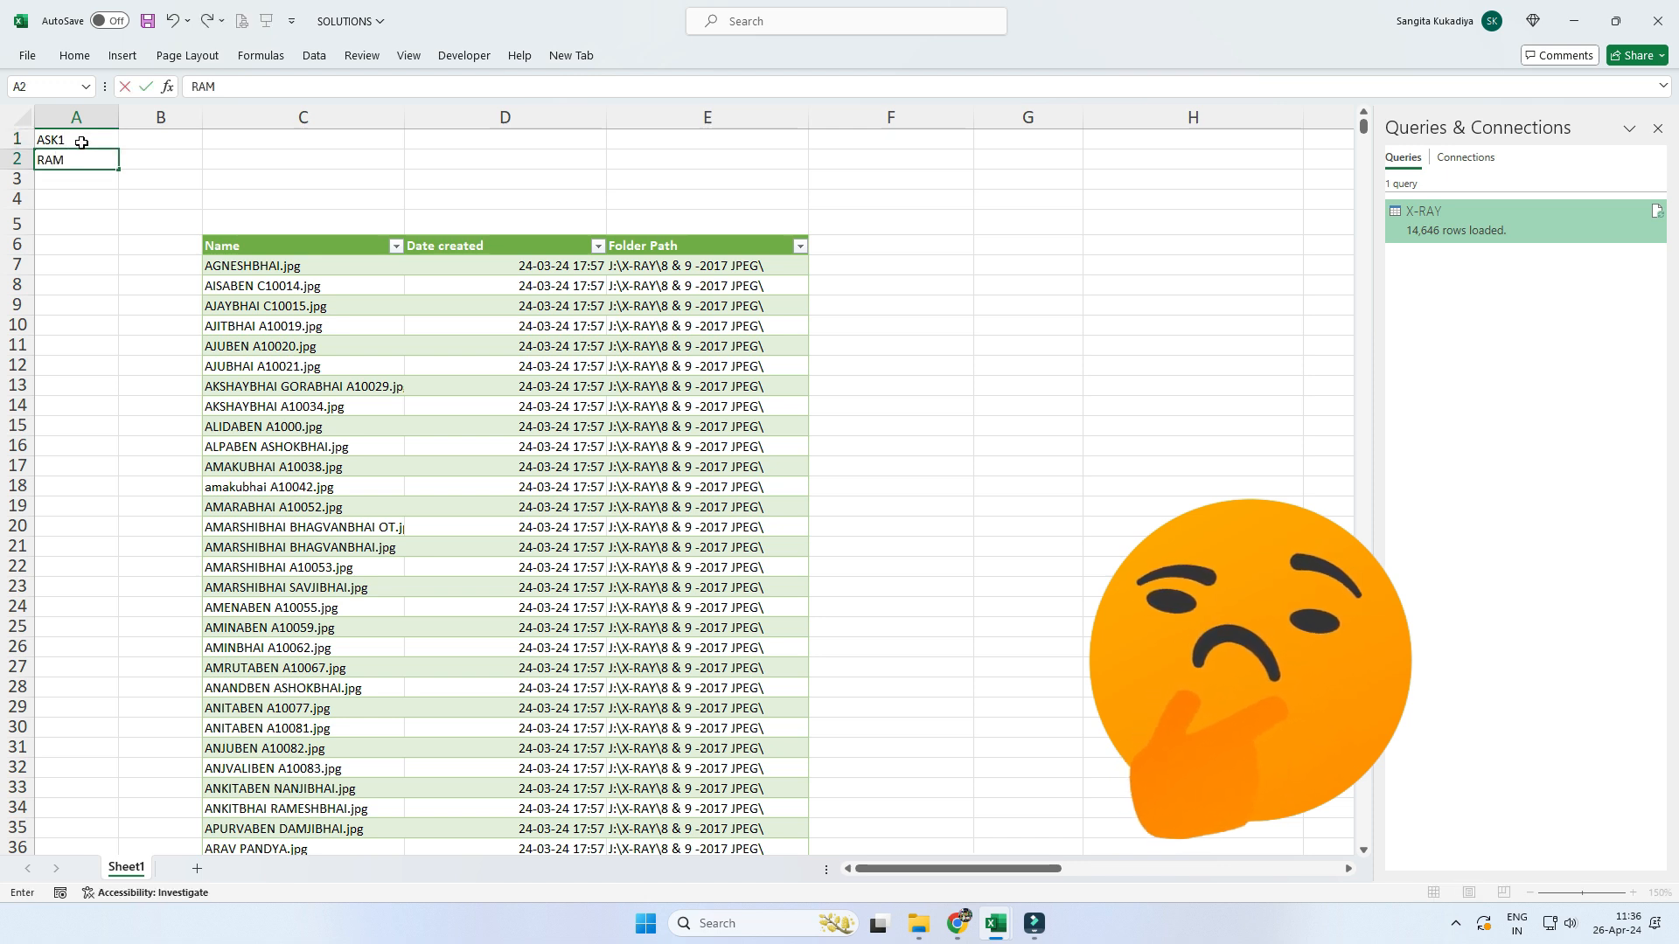
{"action": "key", "text": "Return"}
- Convert the range A1:A2 into a table with headers
{"action": "key", "text": "Up"}
{"action": "key", "text": "ctrl+t"}
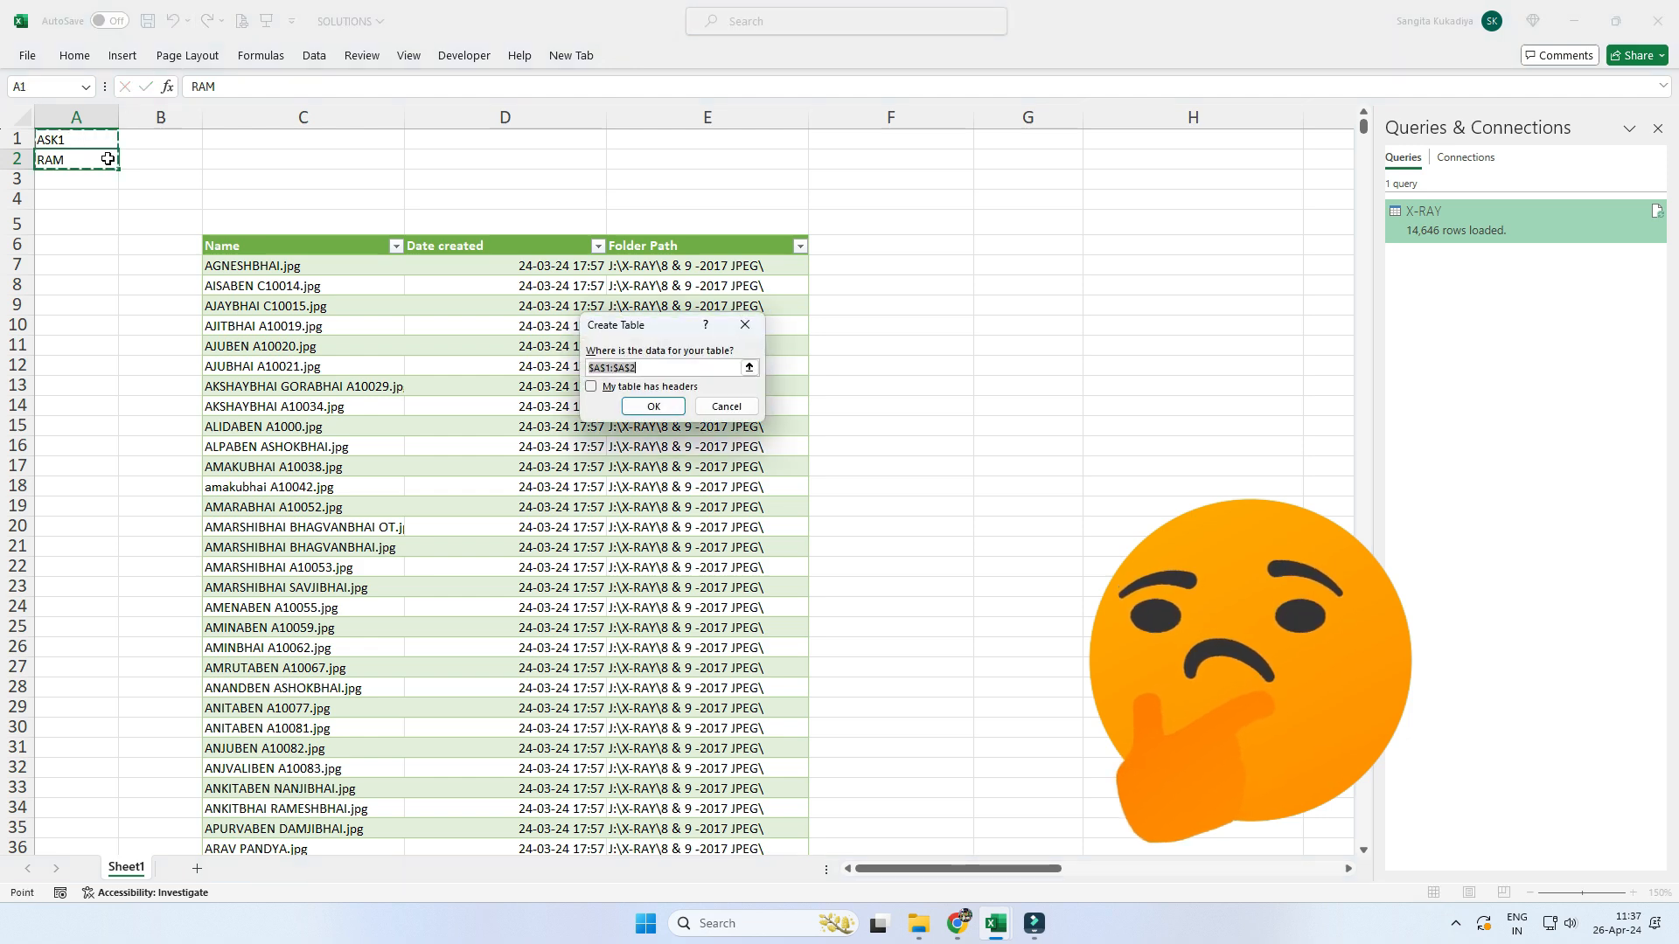
{"action": "left_click", "coordinate": [592, 387]}
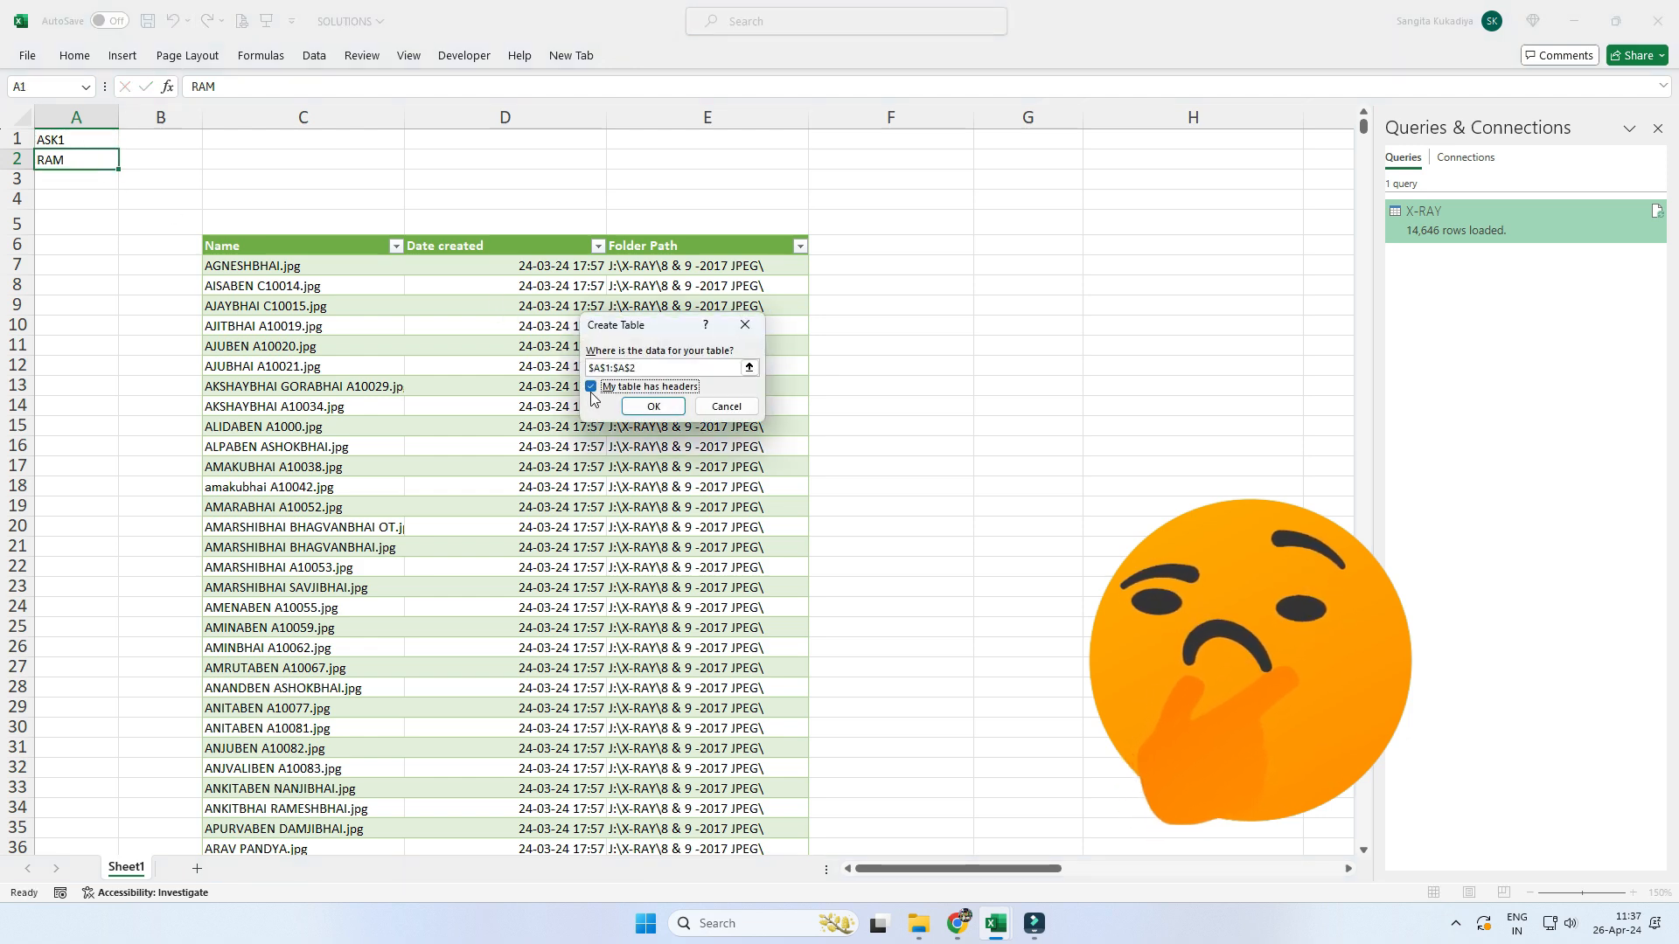
{"action": "left_click", "coordinate": [652, 407]}
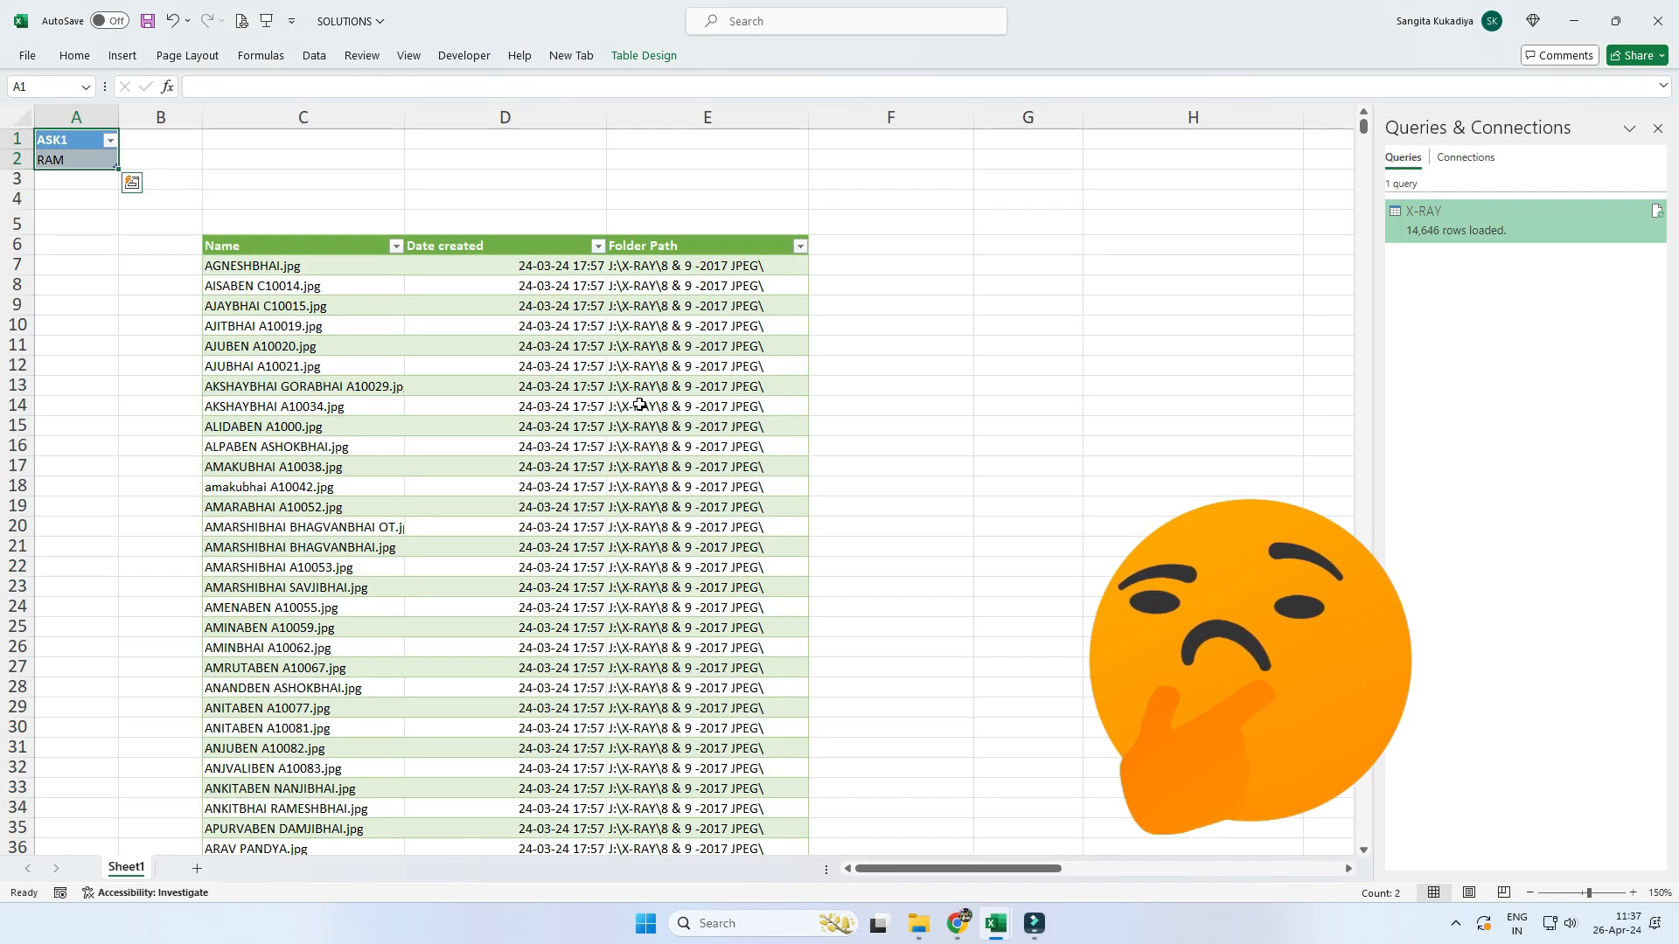
- Enter ASK2 as a heading in cell A4 and SHYAM beneath it in cell A5
{"action": "left_click", "coordinate": [92, 200]}
{"action": "type", "text": "ASK2"}
{"action": "key", "text": "Return"}
{"action": "type", "text": "SHYAM"}
{"action": "key", "text": "Return"}
- Convert the range A4:A5 into a table with headers
{"action": "left_click_drag", "start_coordinate": [91, 200], "coordinate": [92, 226]}
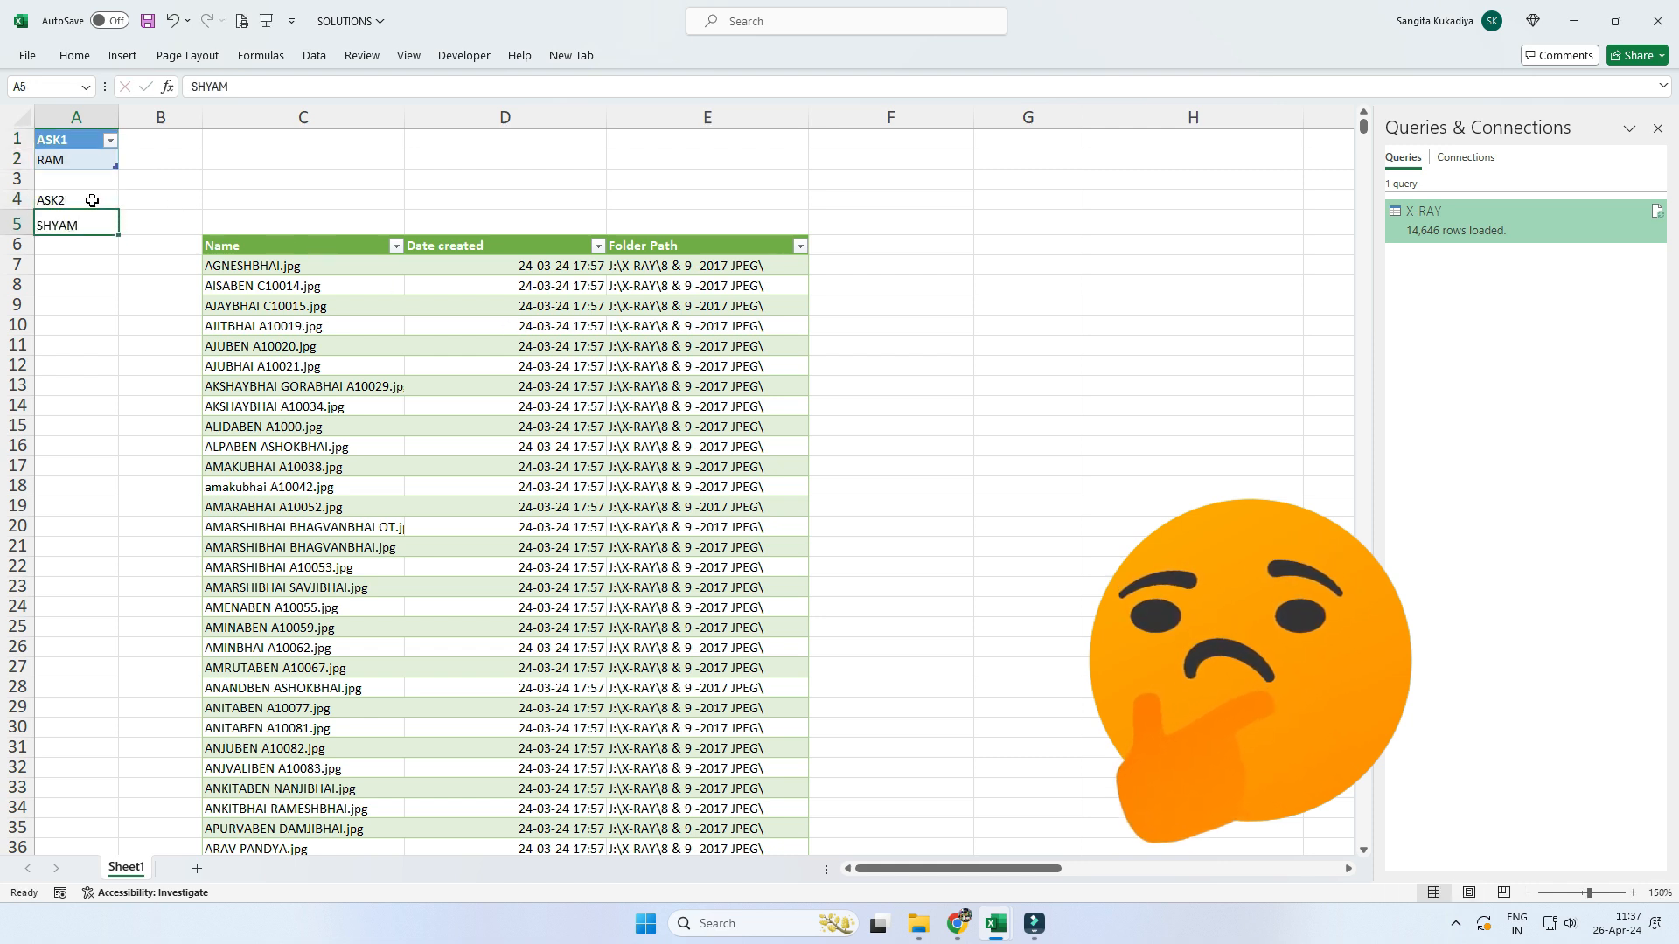
{"action": "key", "text": "ctrl+t"}
{"action": "left_click", "coordinate": [592, 388]}
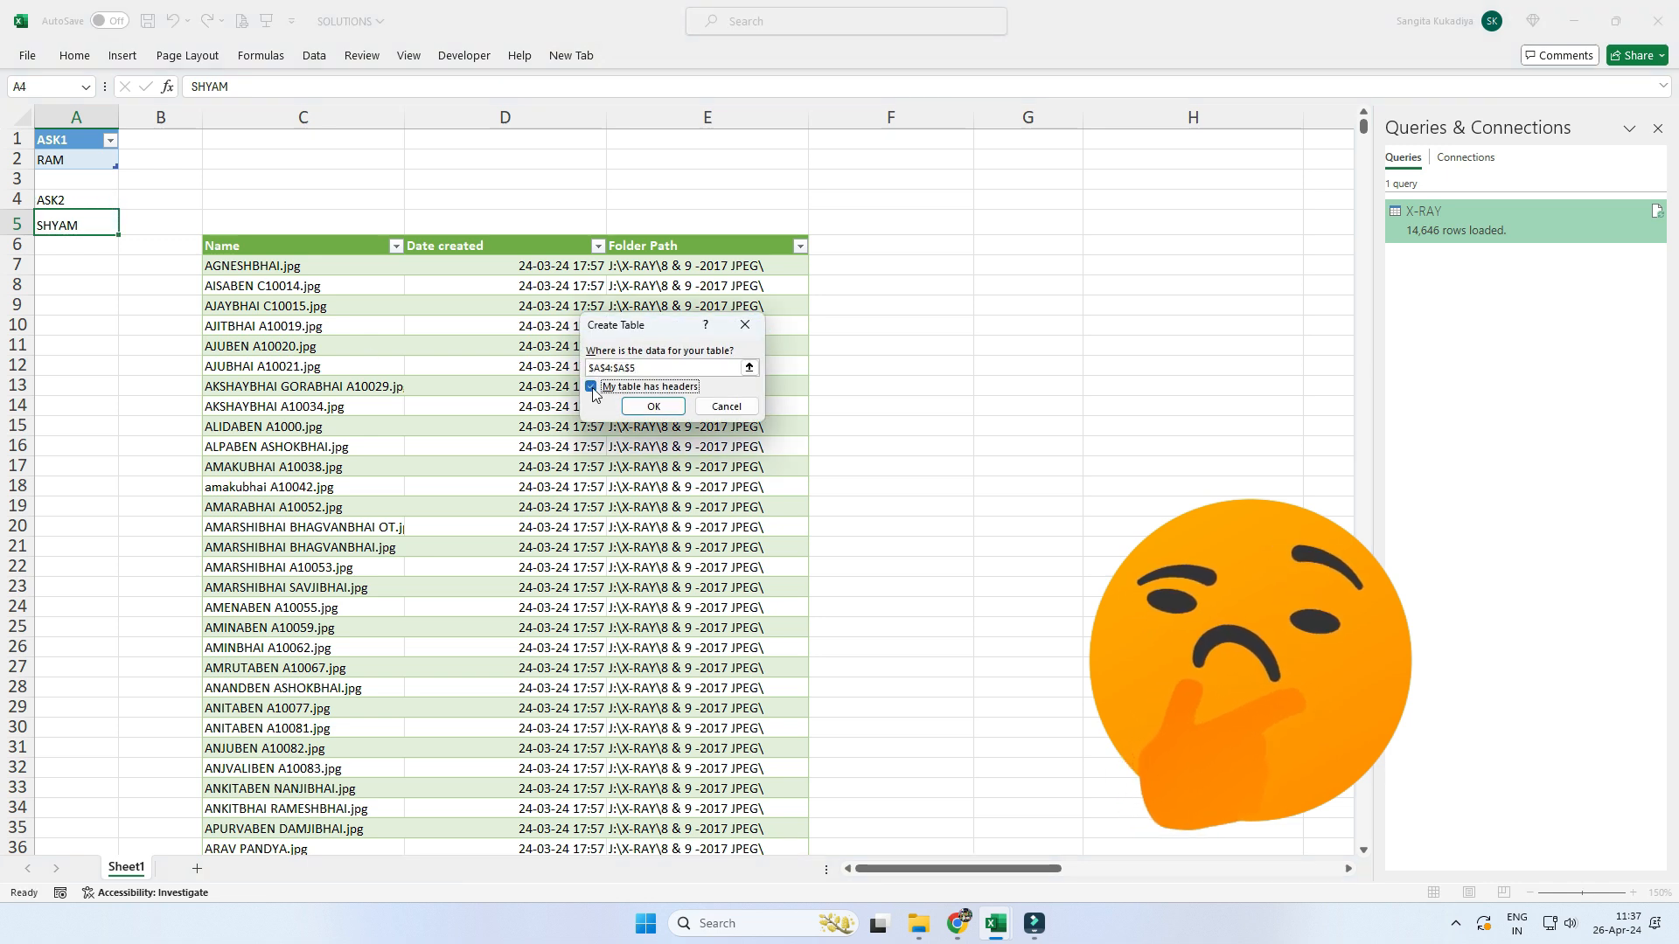
{"action": "left_click", "coordinate": [647, 406]}
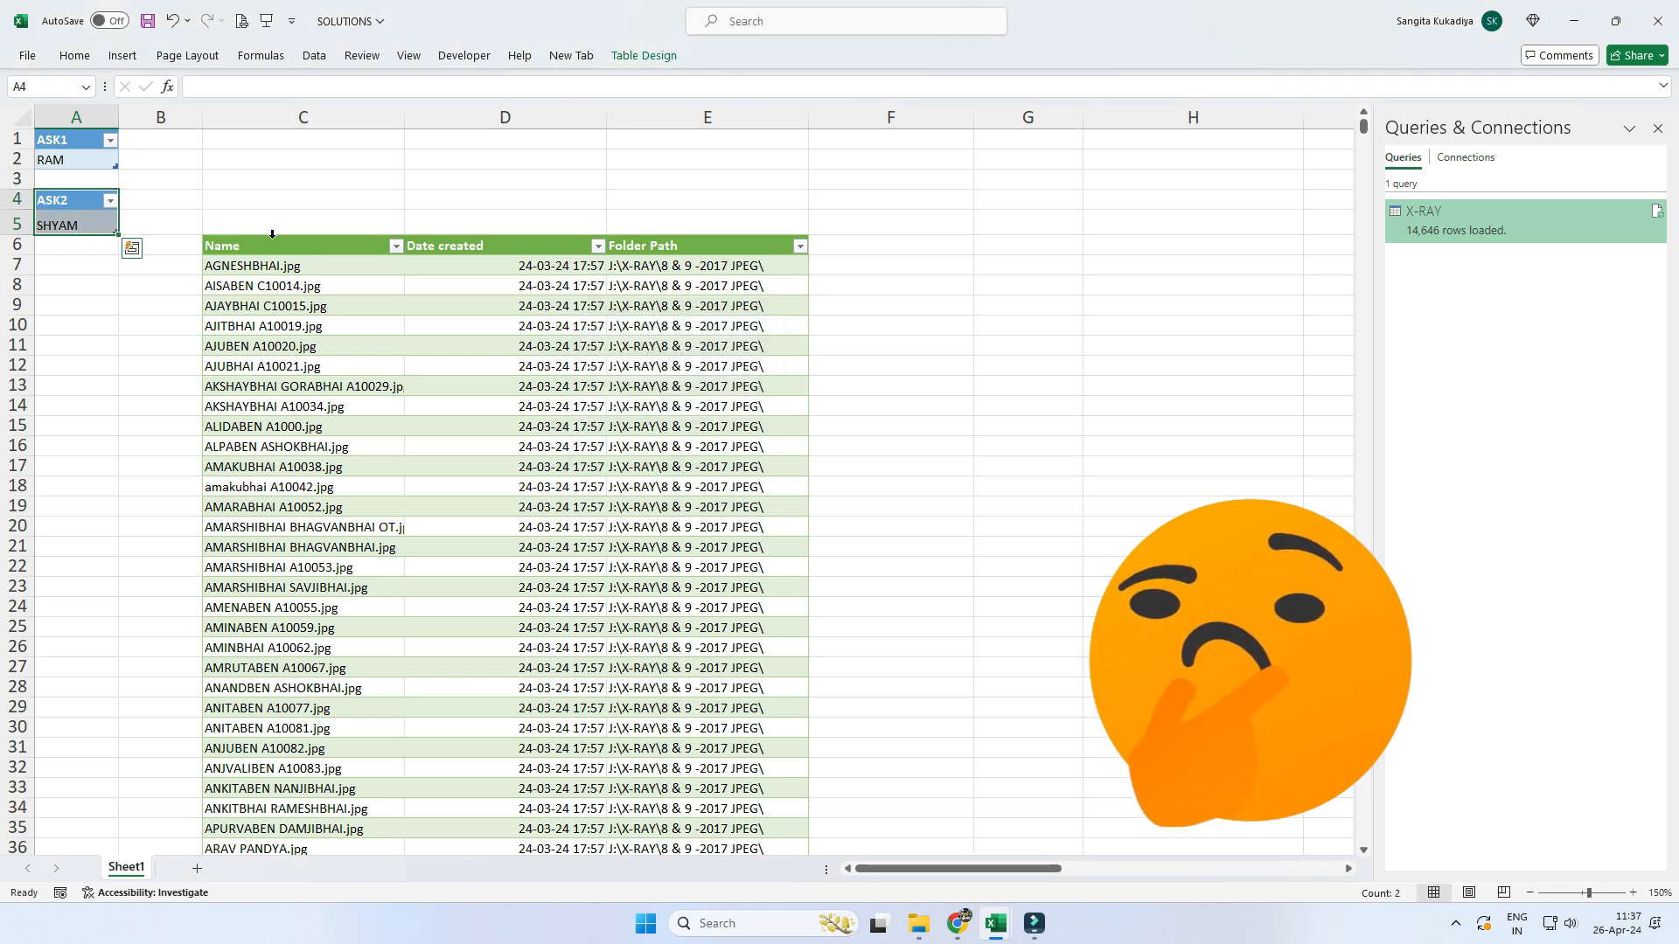
- Bring the ASK1 table into Power Query and drill down to its RAM value
{"action": "left_click", "coordinate": [70, 140]}
{"action": "key", "text": "ctrl+c"}
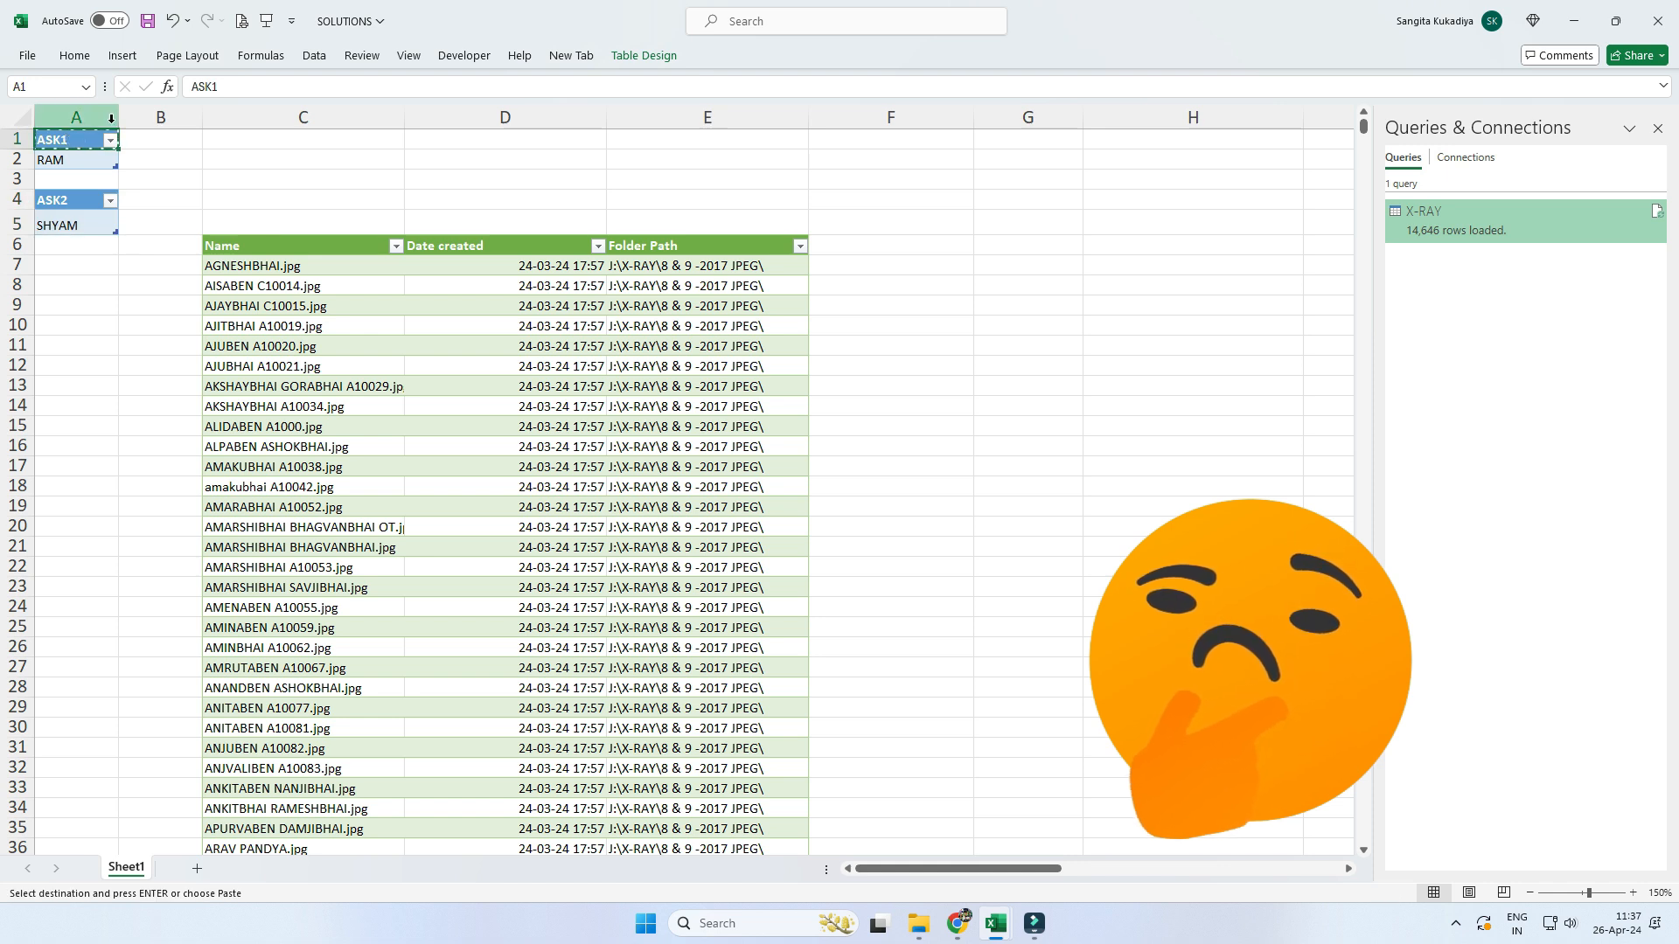
{"action": "left_click", "coordinate": [97, 158]}
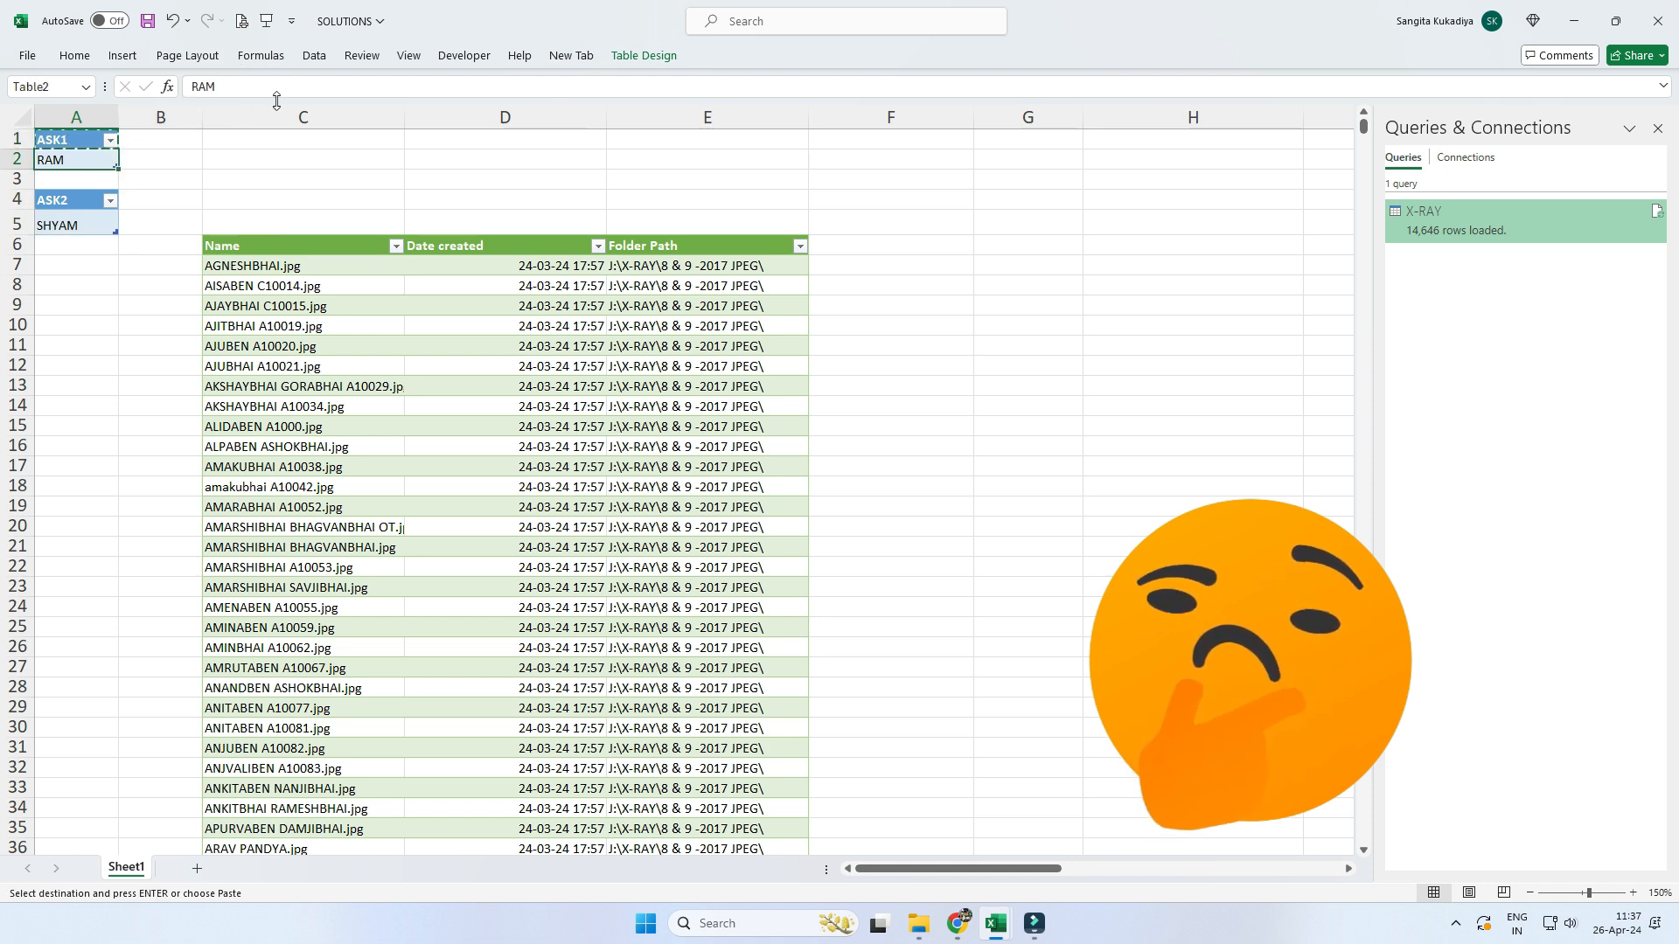
{"action": "left_click", "coordinate": [314, 56]}
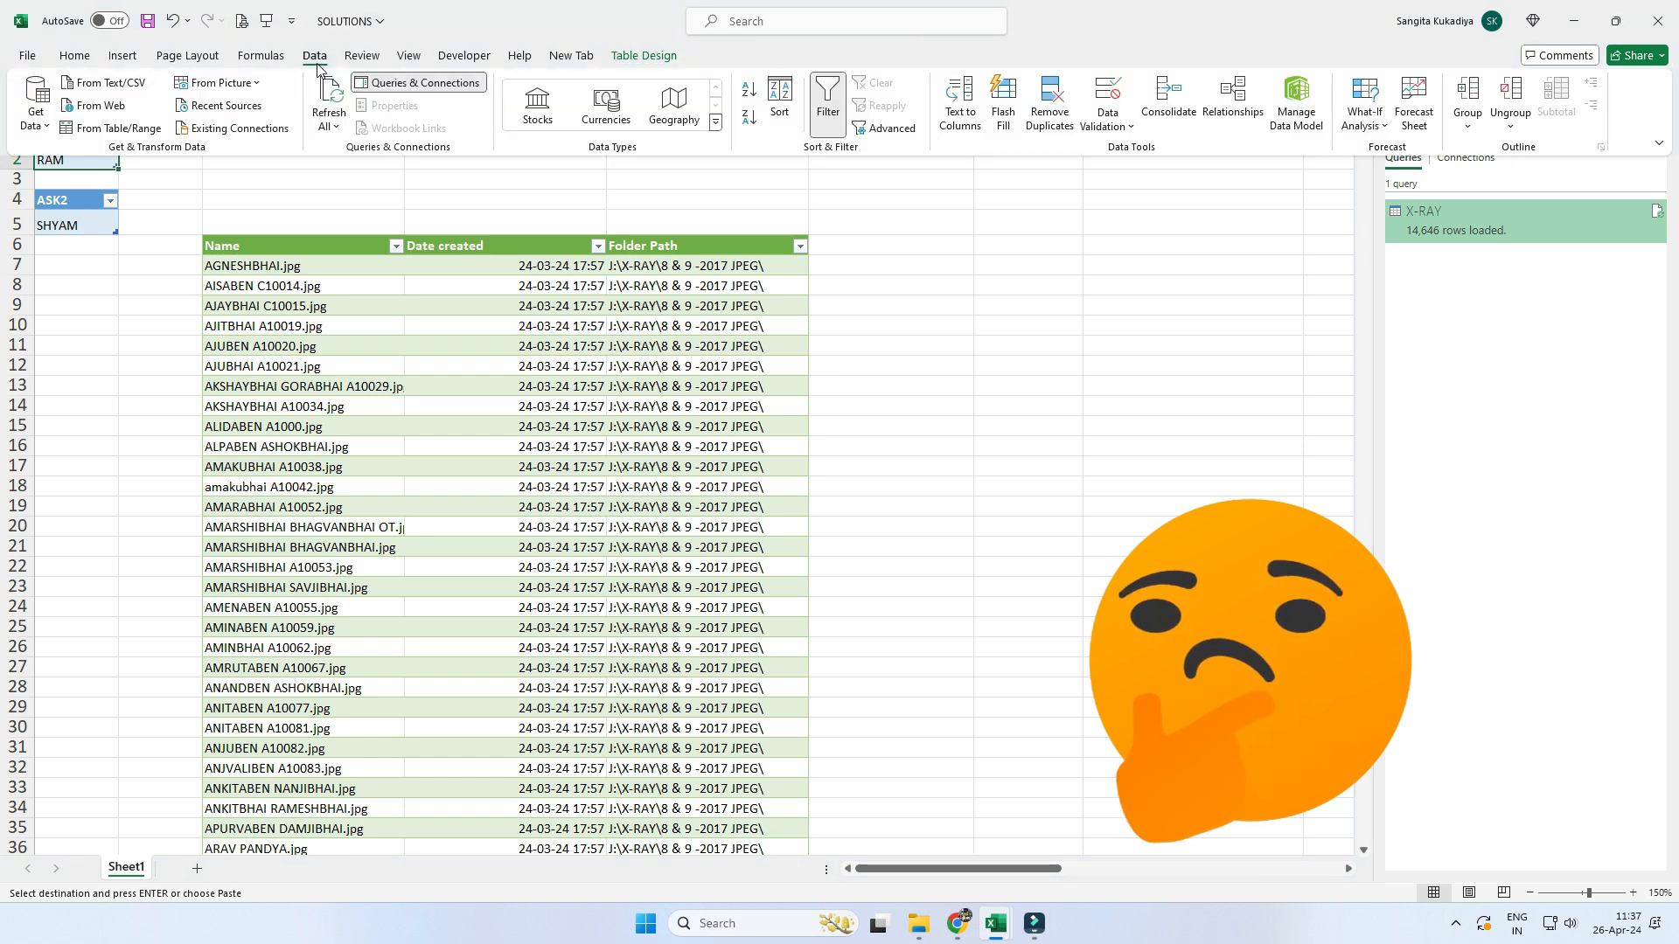
{"action": "left_click", "coordinate": [133, 133]}
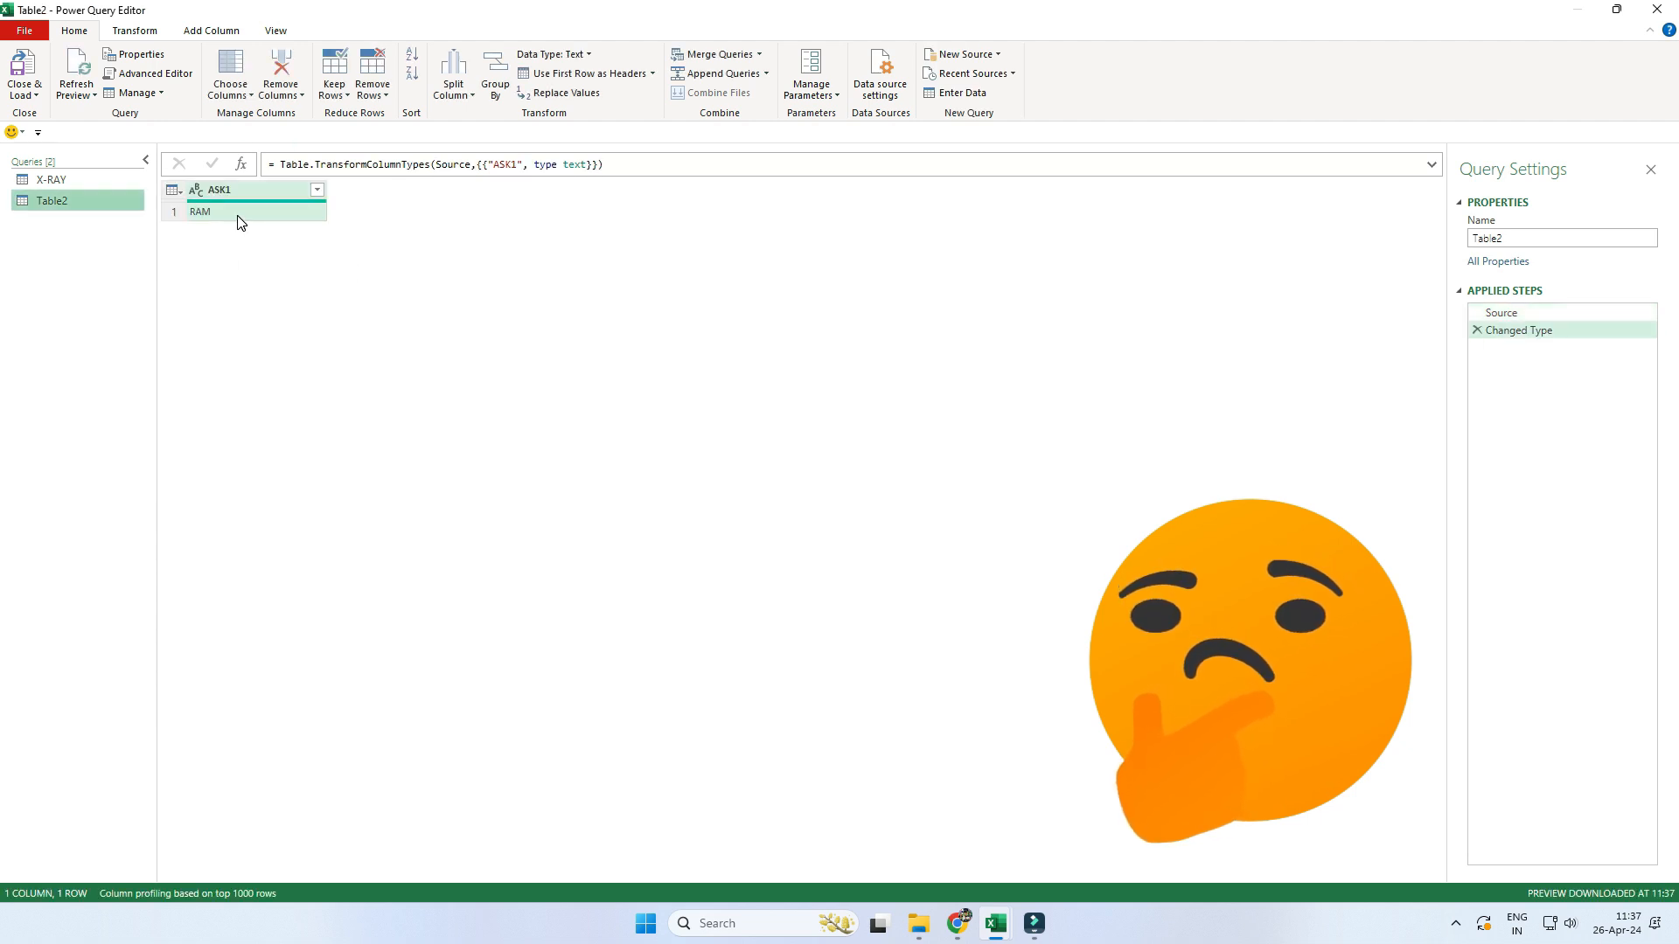
{"action": "right_click", "coordinate": [238, 215]}
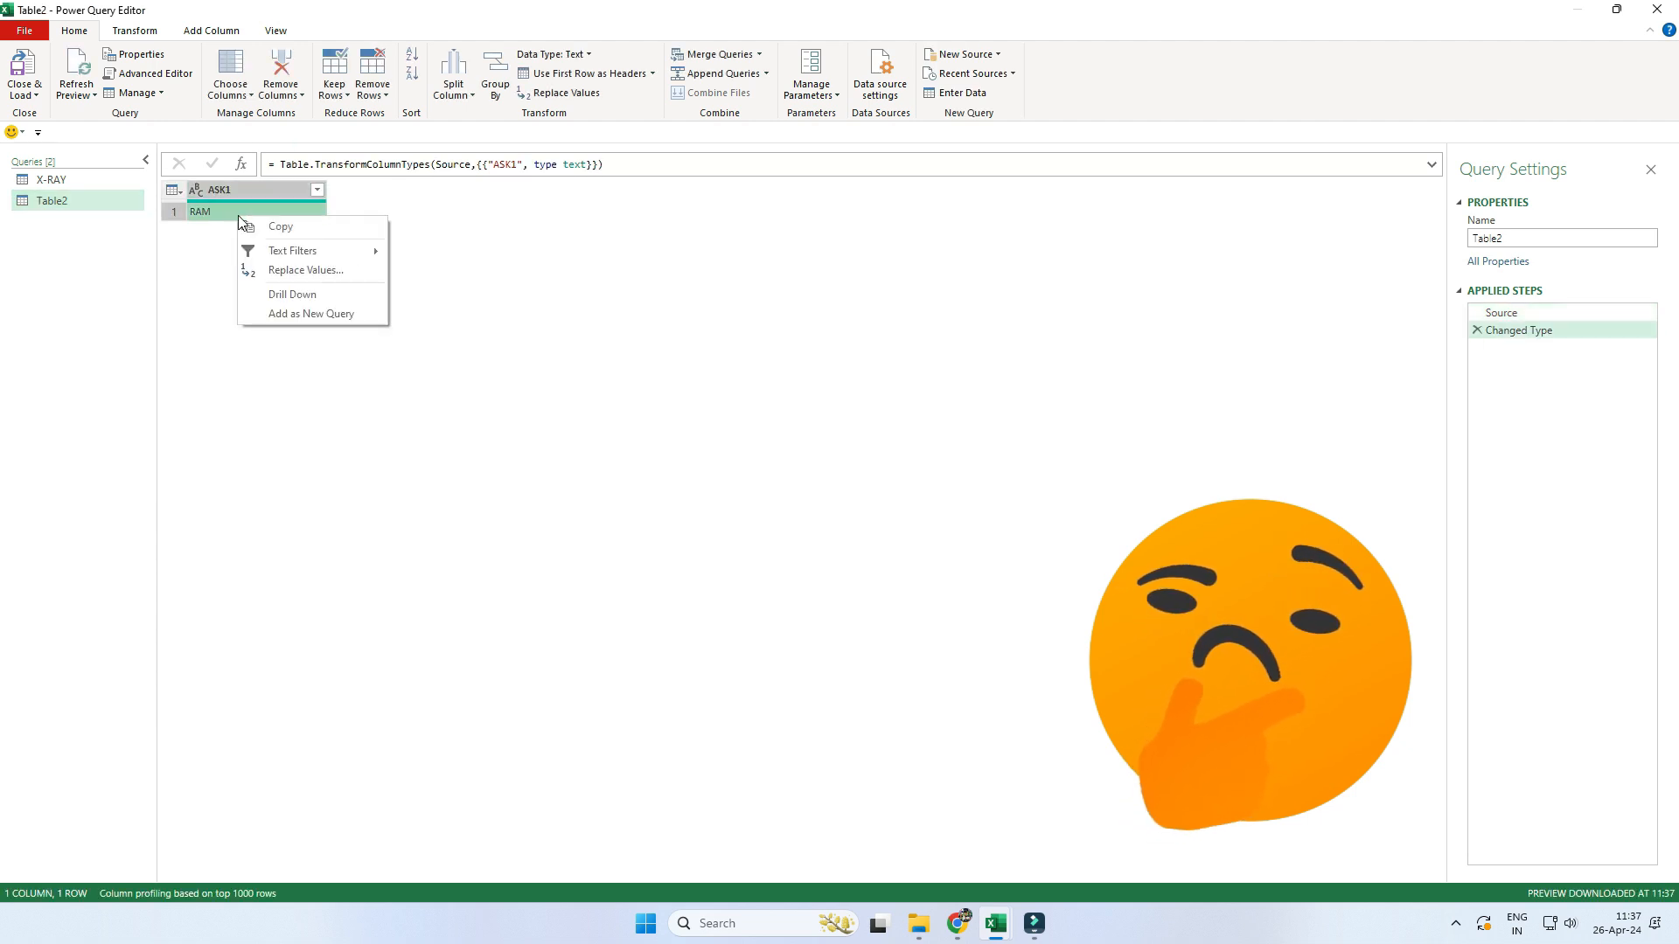
{"action": "left_click", "coordinate": [297, 292]}
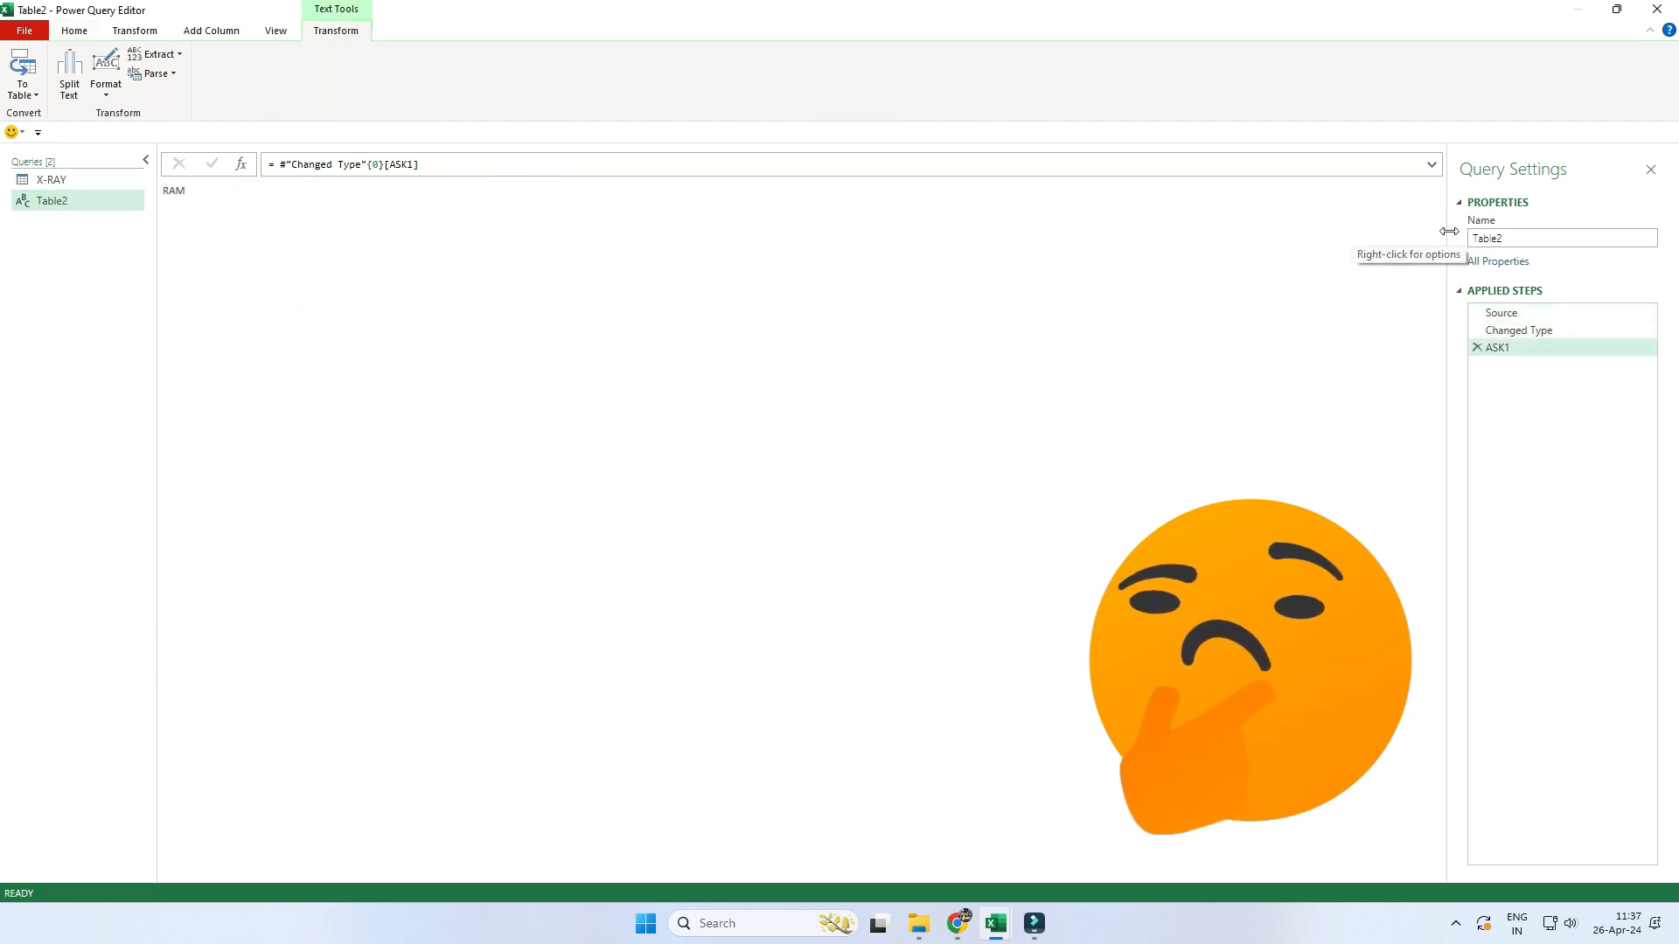
- Rename the drilled-down query ASK1 and load it as a connection only
{"action": "double_click", "coordinate": [1518, 236]}
{"action": "type", "text": "ASK1"}
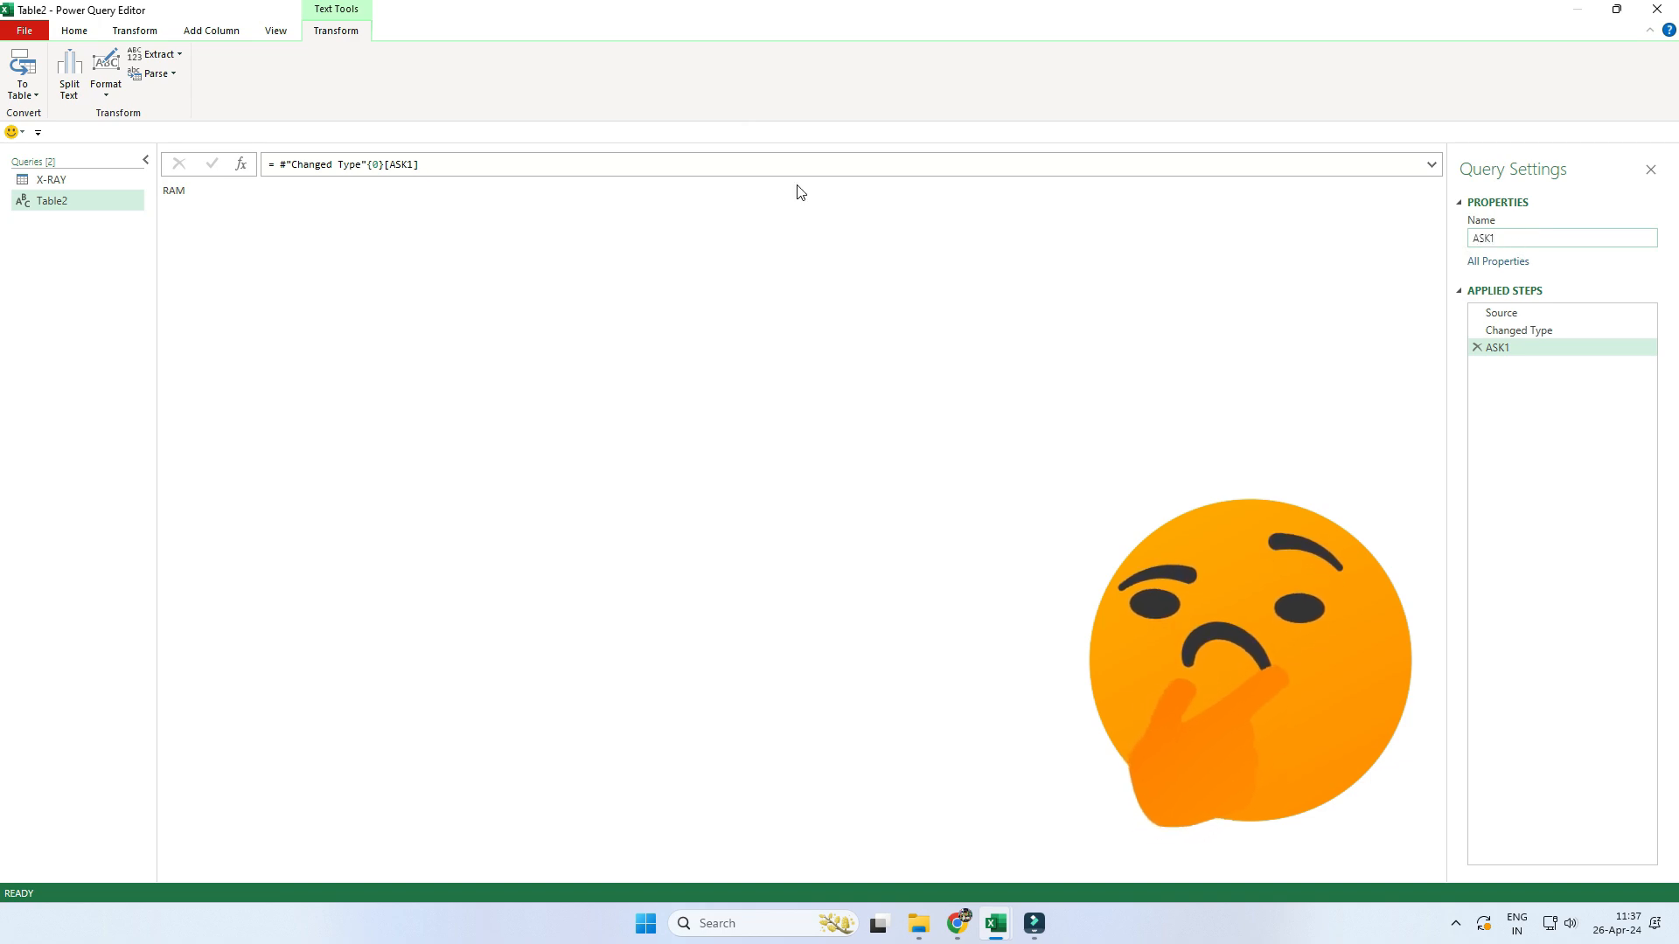
{"action": "left_click", "coordinate": [25, 31]}
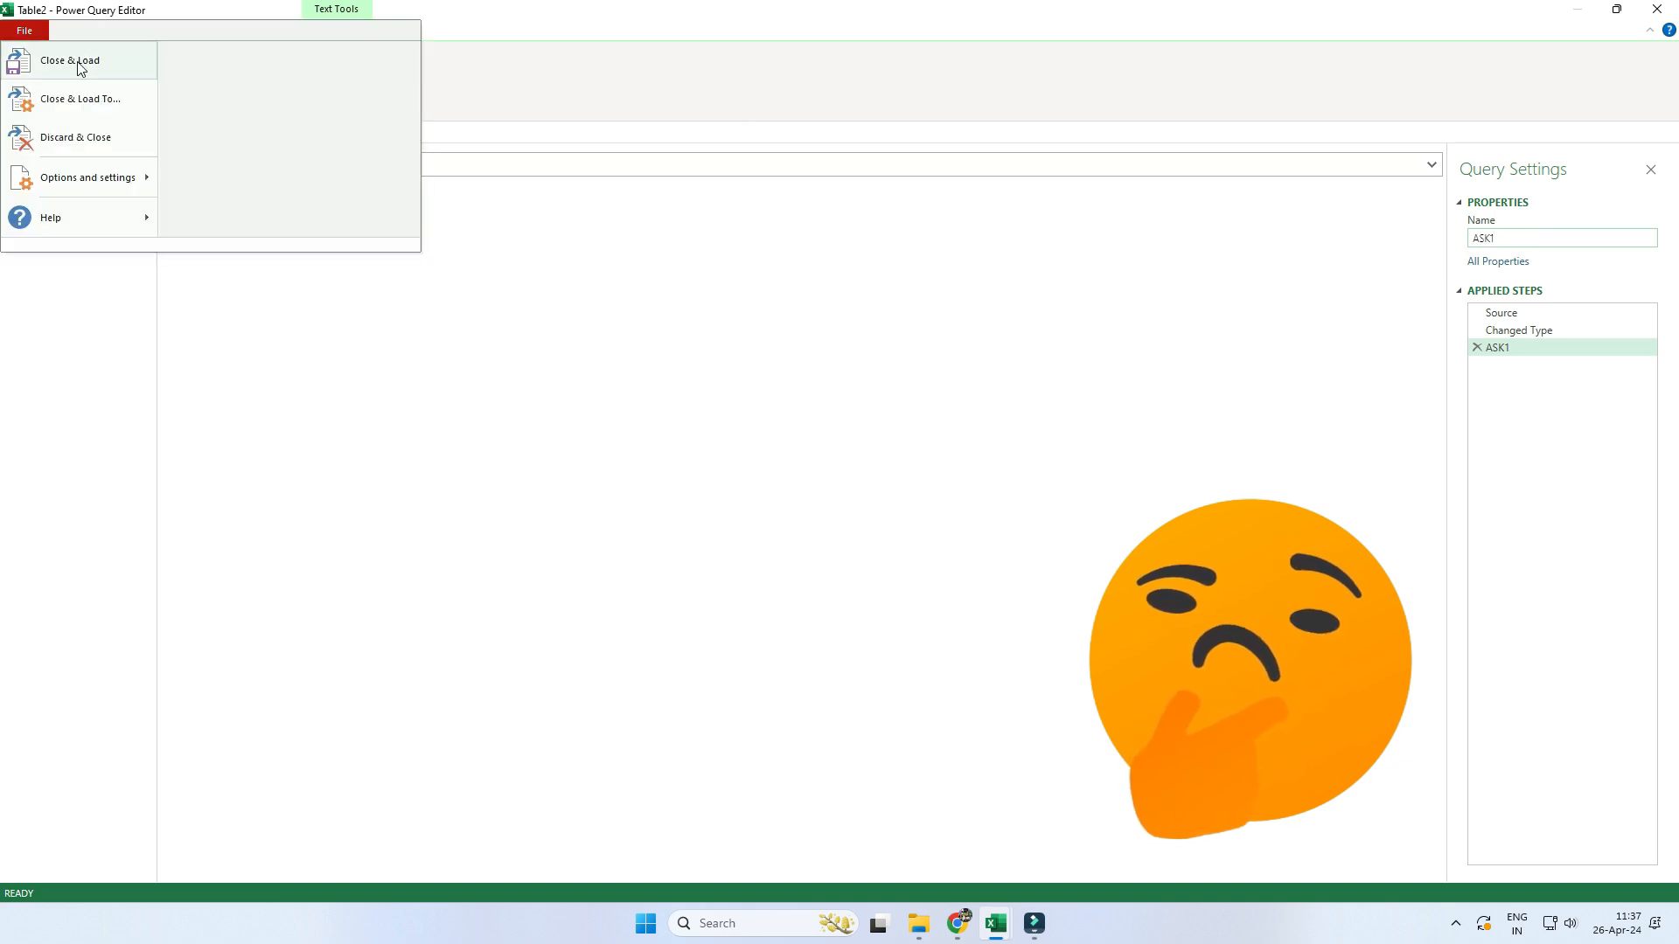
{"action": "left_click", "coordinate": [88, 99]}
{"action": "left_click", "coordinate": [593, 322]}
{"action": "left_click", "coordinate": [694, 439]}
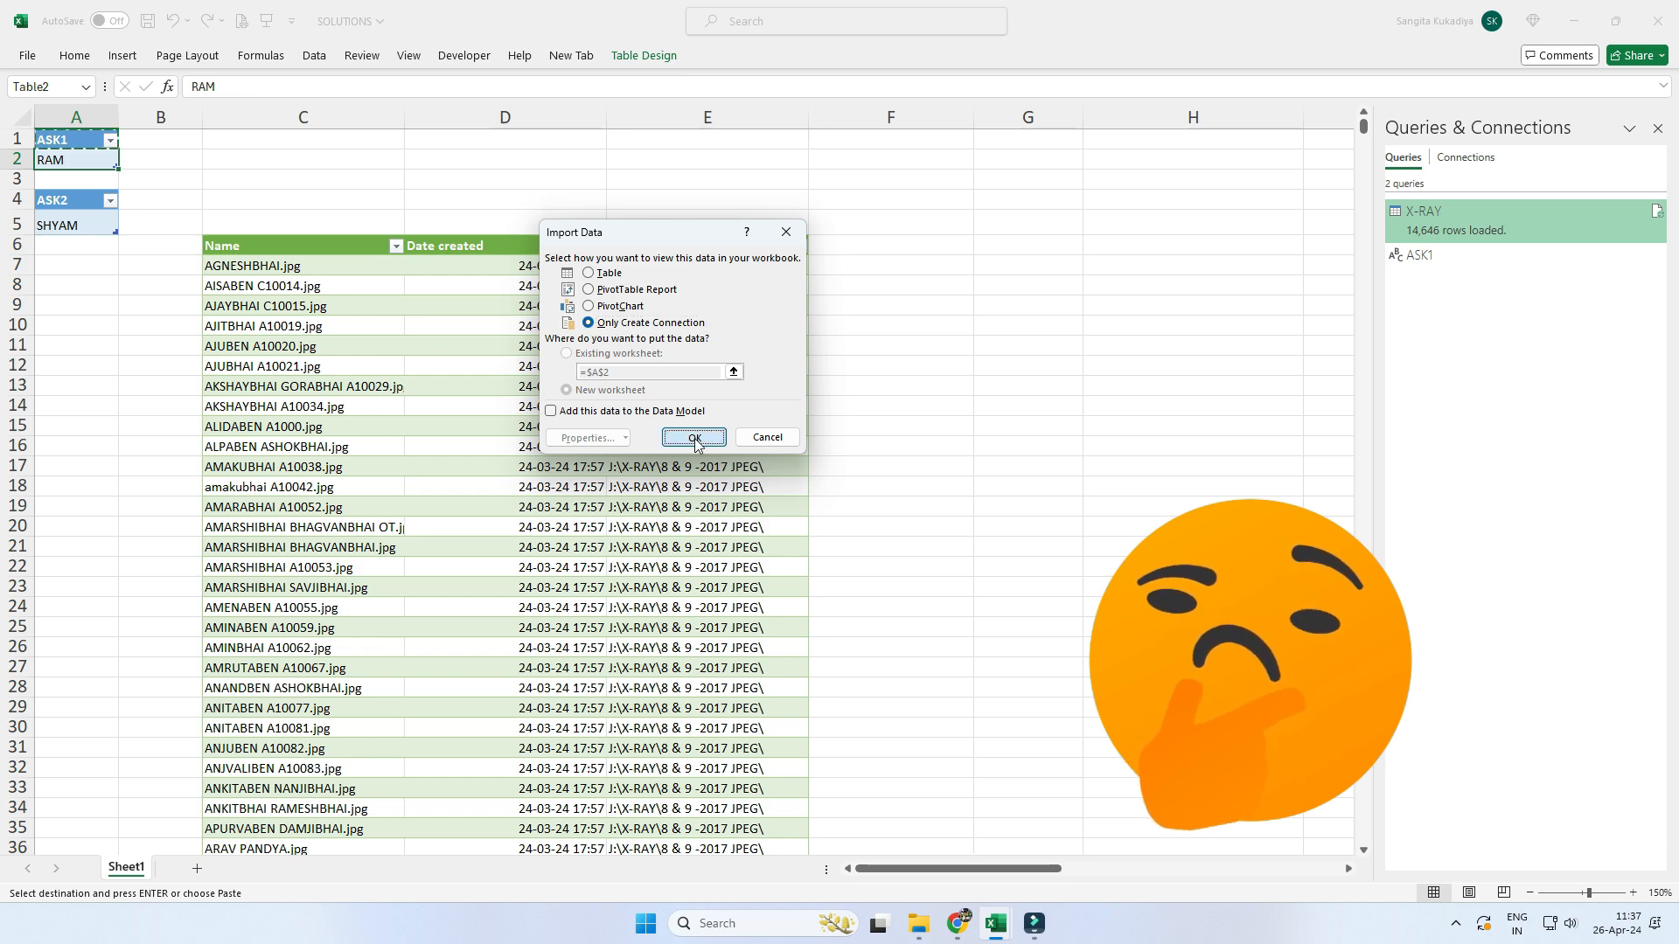
- Bring the ASK2 table into Power Query and drill down to its SHYAM value
{"action": "left_click", "coordinate": [87, 201]}
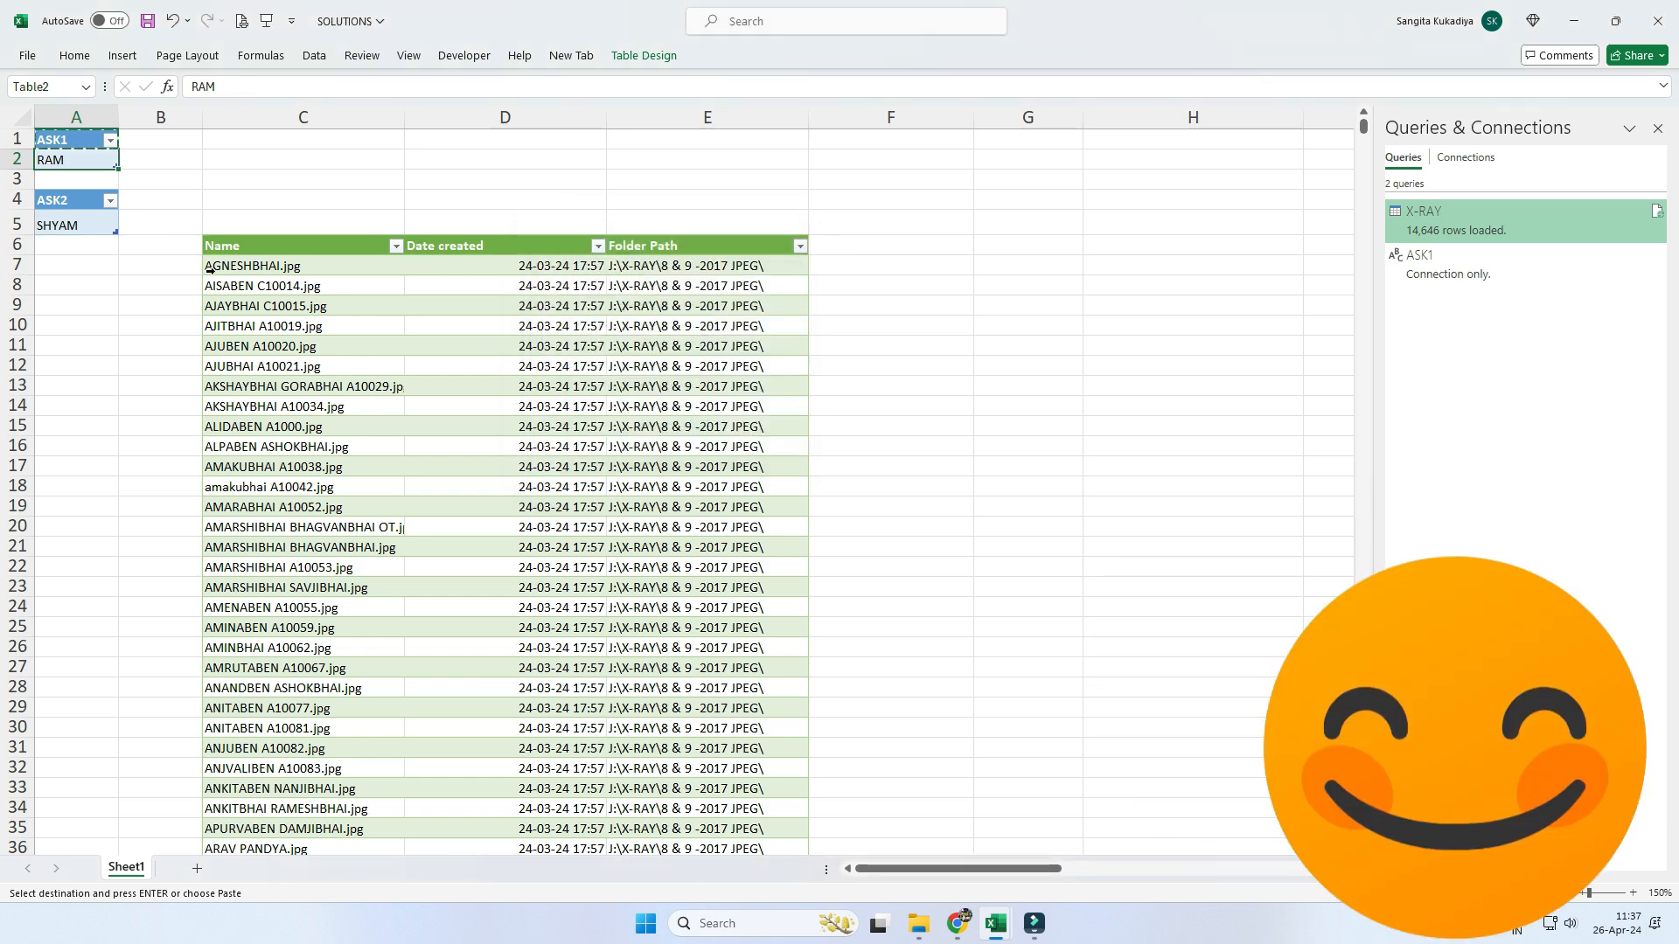
{"action": "key", "text": "ctrl+c"}
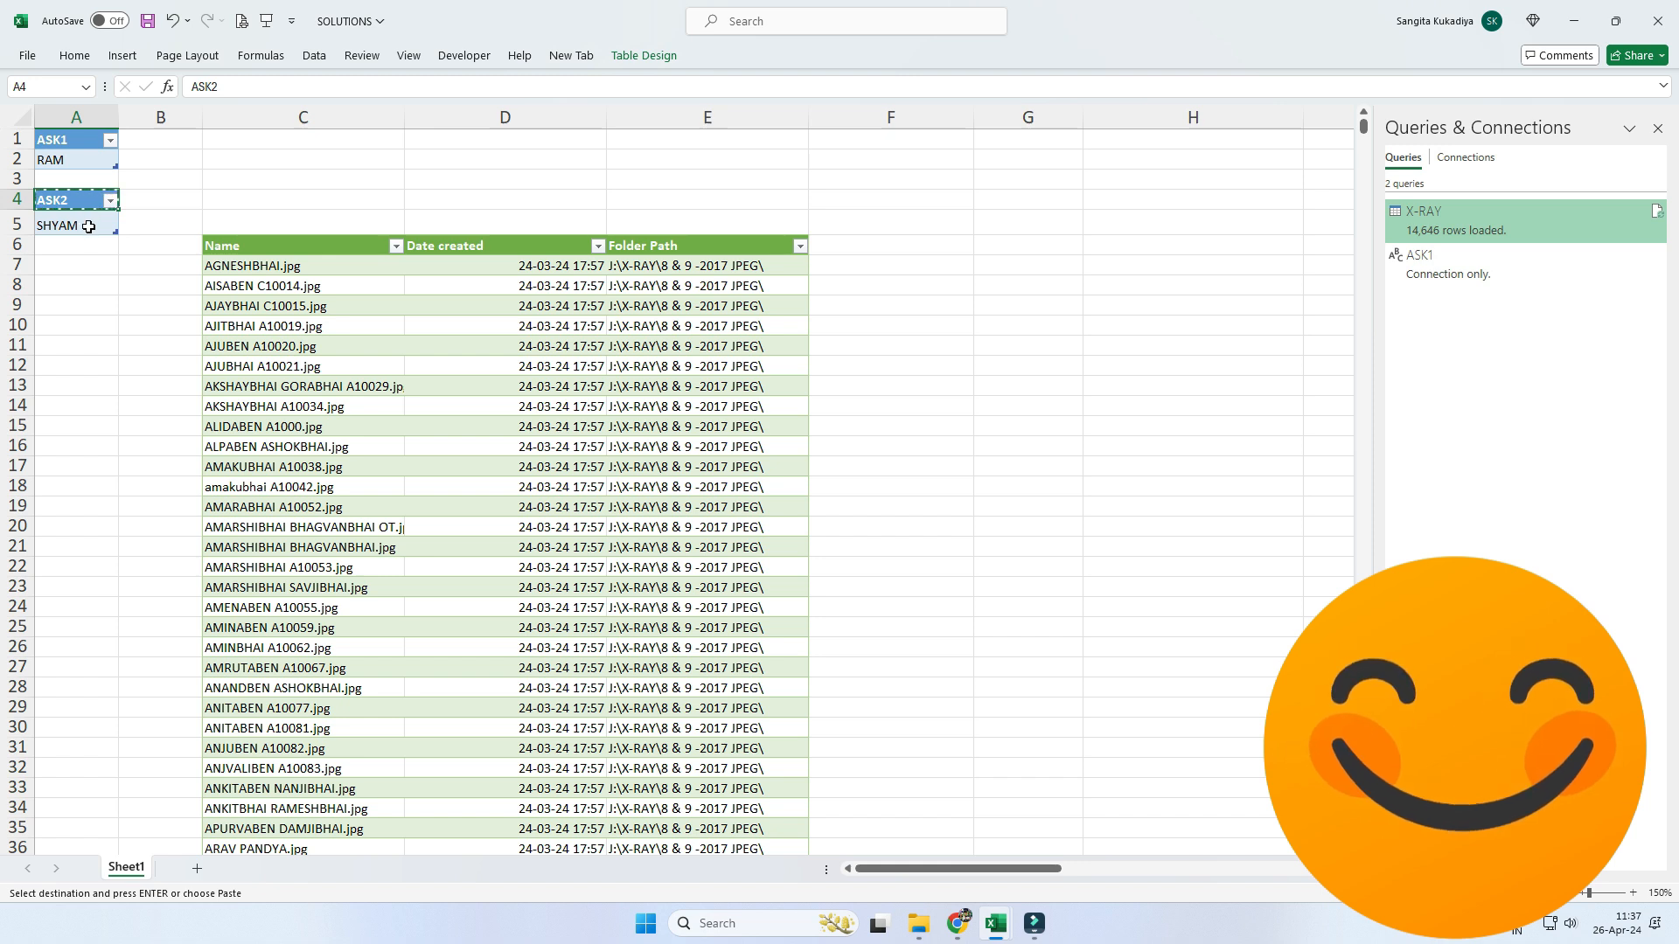
{"action": "left_click", "coordinate": [88, 226]}
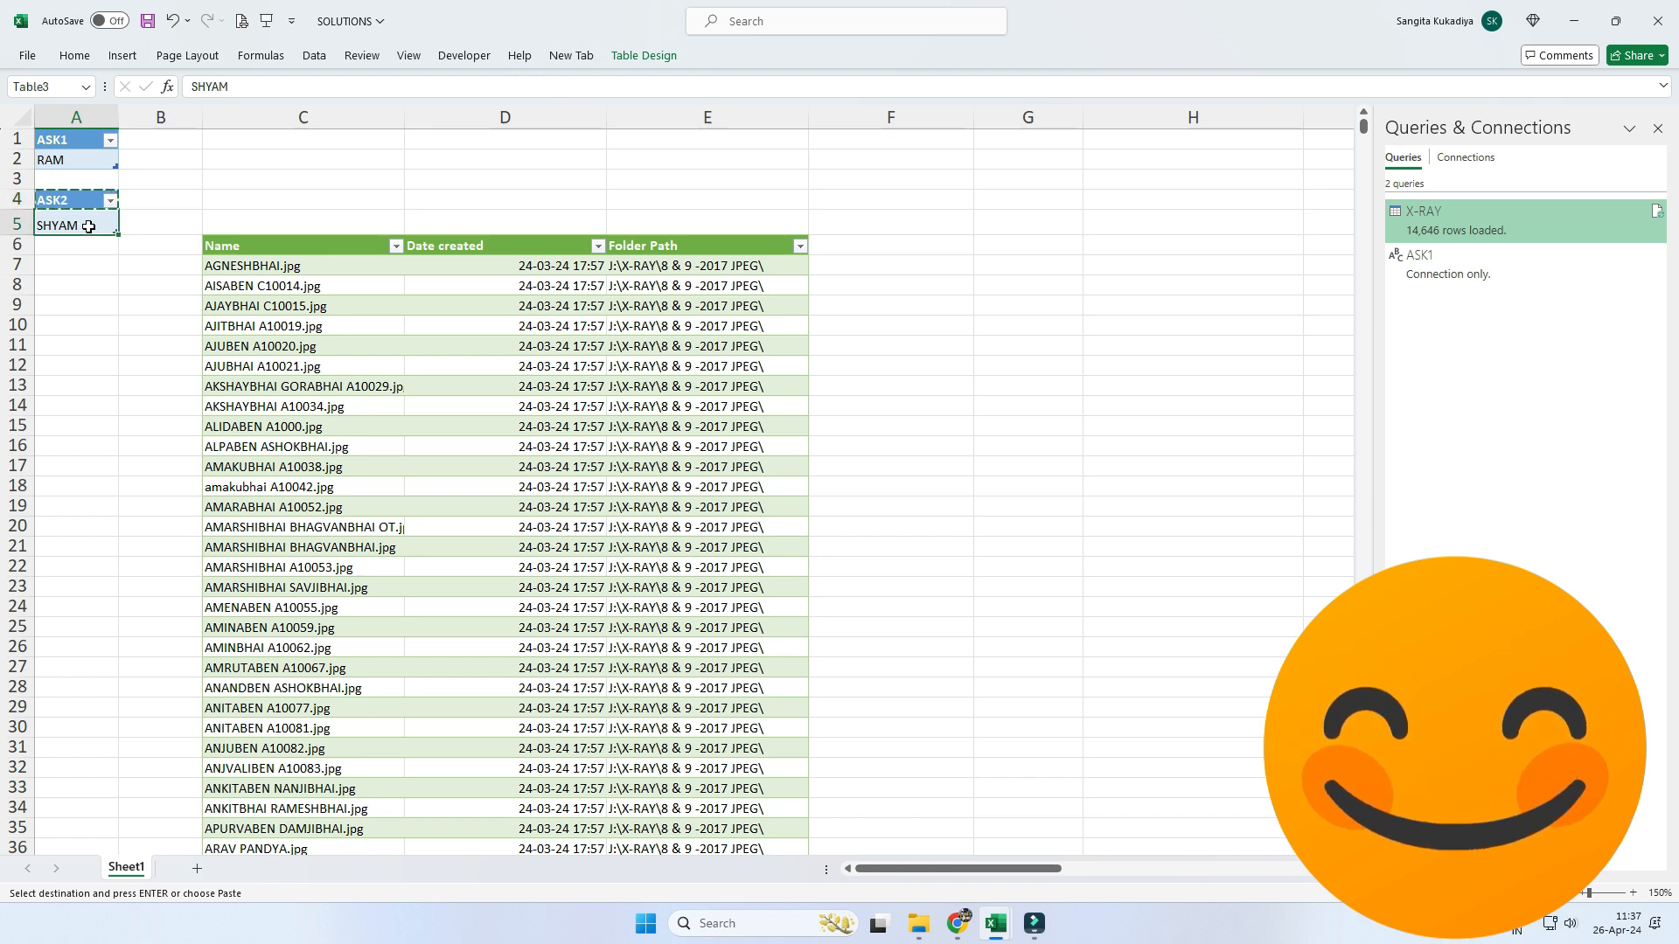
{"action": "left_click", "coordinate": [314, 56]}
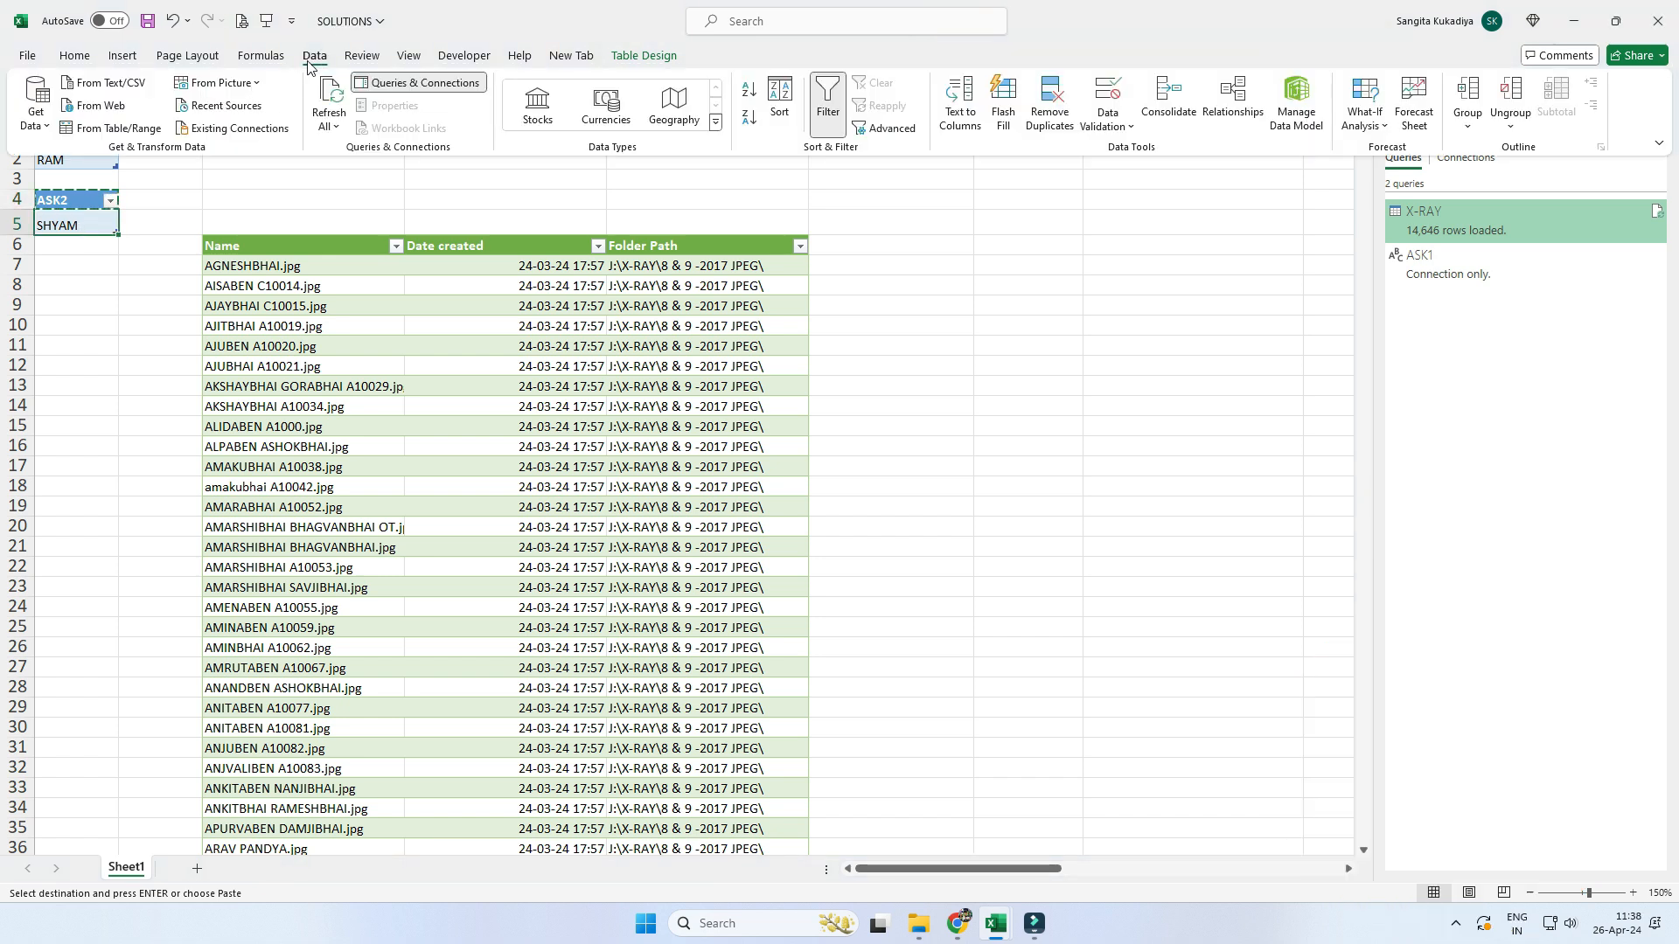
{"action": "left_click", "coordinate": [149, 129]}
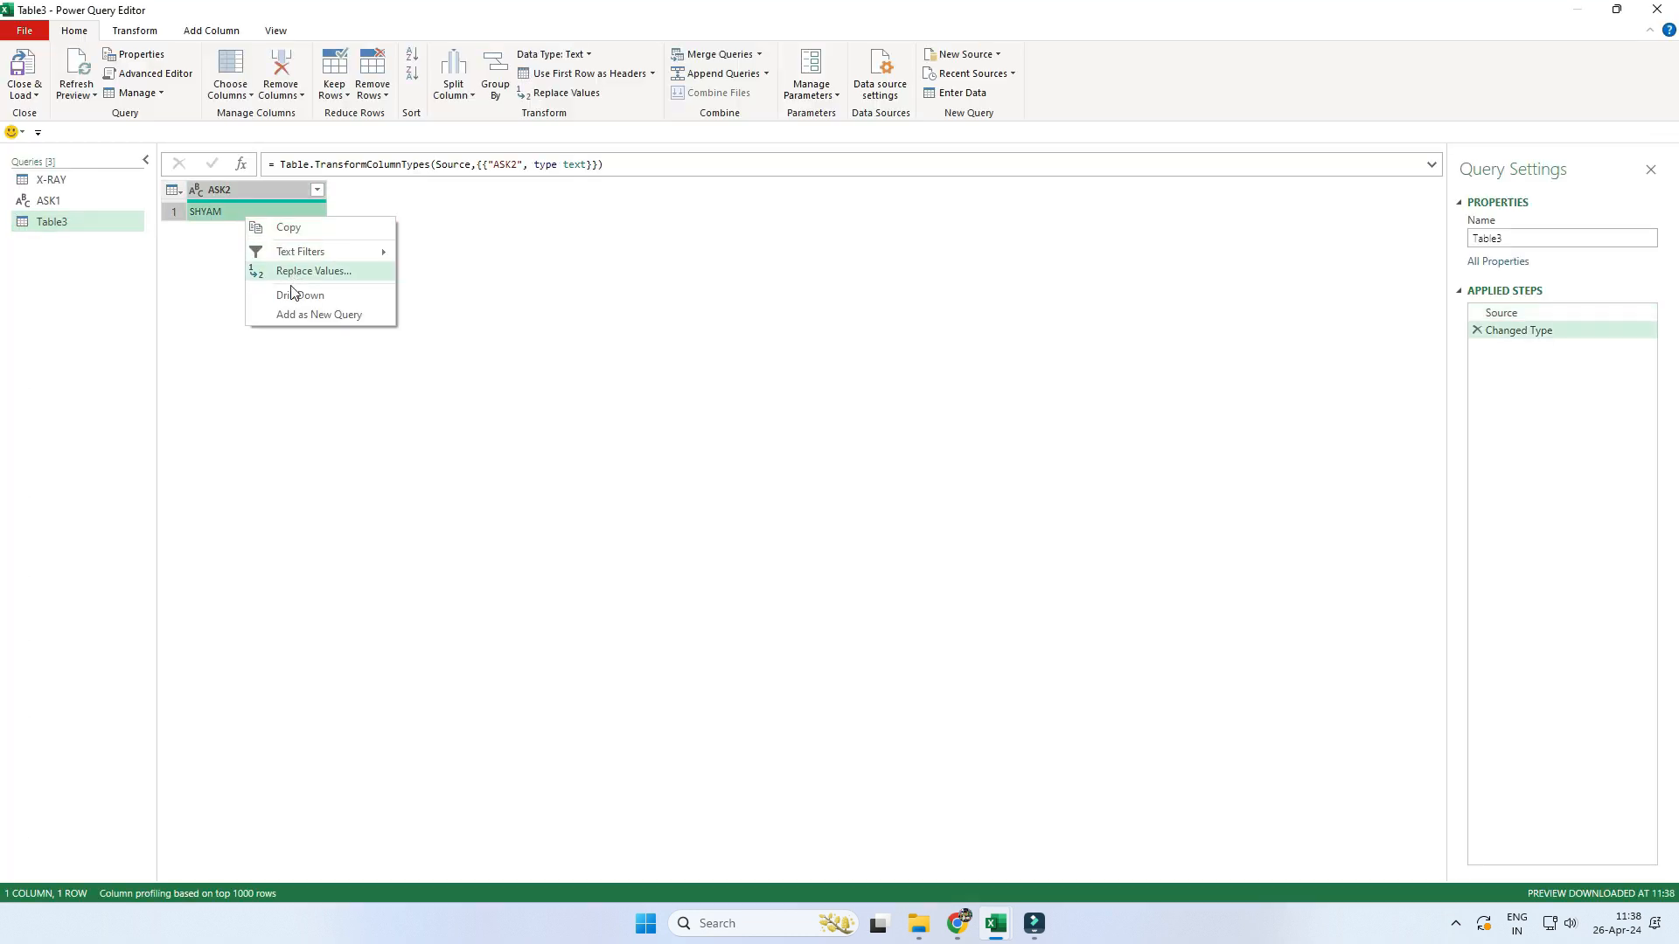
{"action": "left_click", "coordinate": [296, 294]}
- Rename the drilled-down query ASK2 and load it as a connection only
{"action": "left_click_drag", "start_coordinate": [1546, 239], "coordinate": [1338, 237]}
{"action": "type", "text": "ASK2"}
{"action": "left_click", "coordinate": [34, 29]}
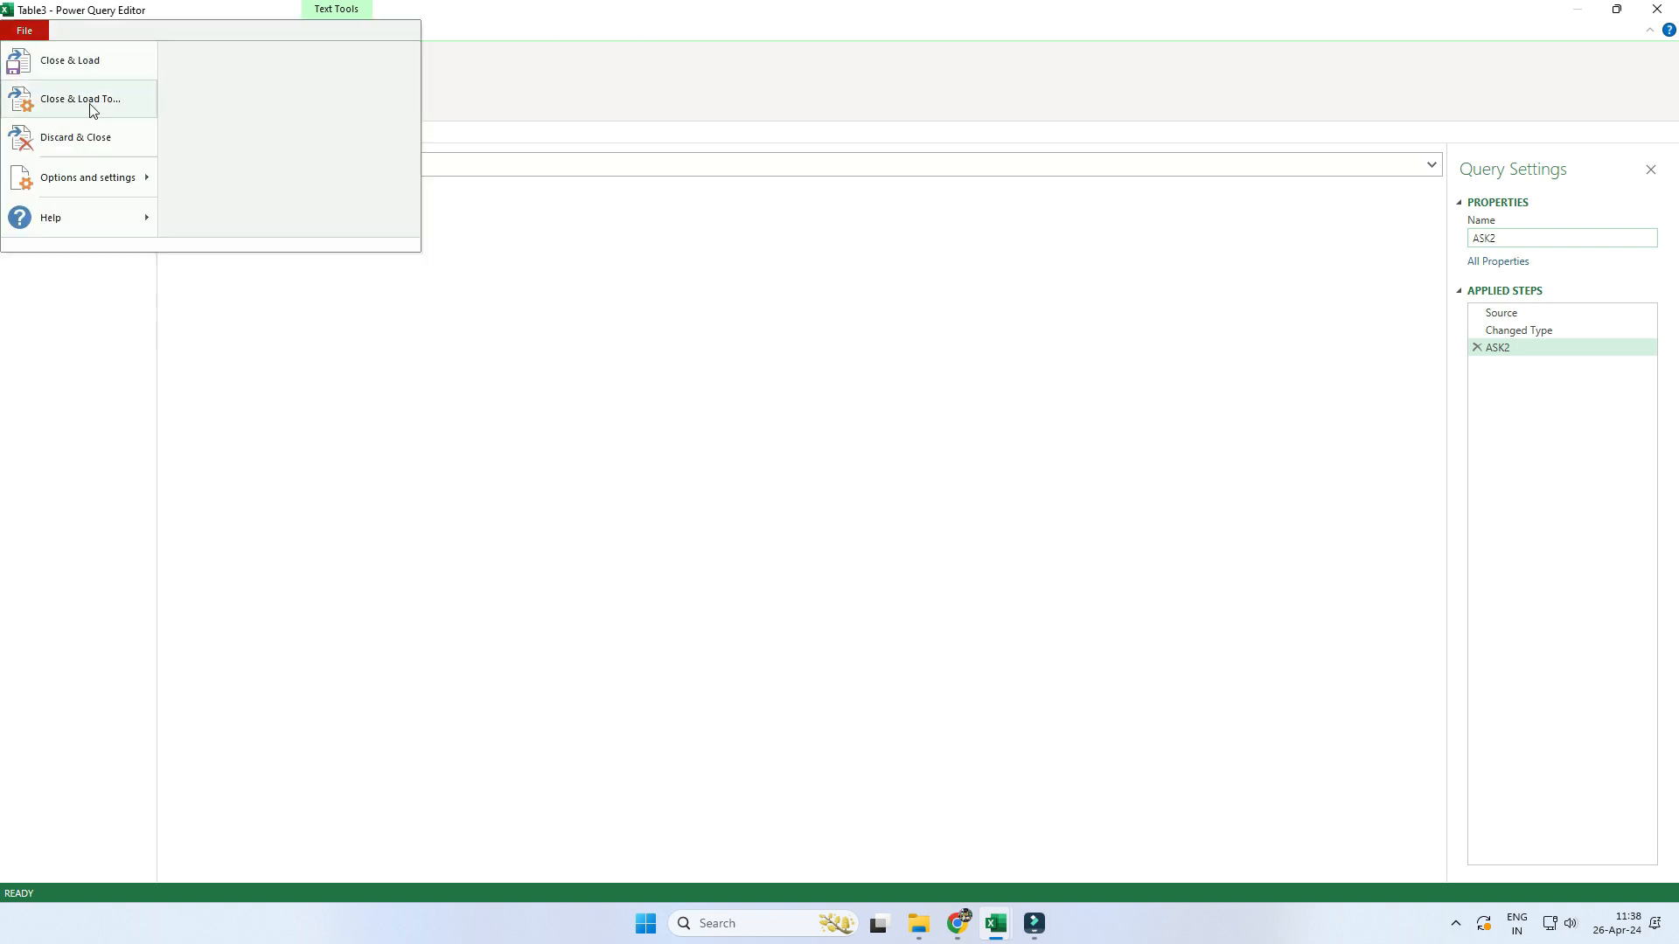
{"action": "left_click", "coordinate": [90, 107]}
{"action": "left_click", "coordinate": [588, 323]}
{"action": "left_click", "coordinate": [693, 437]}
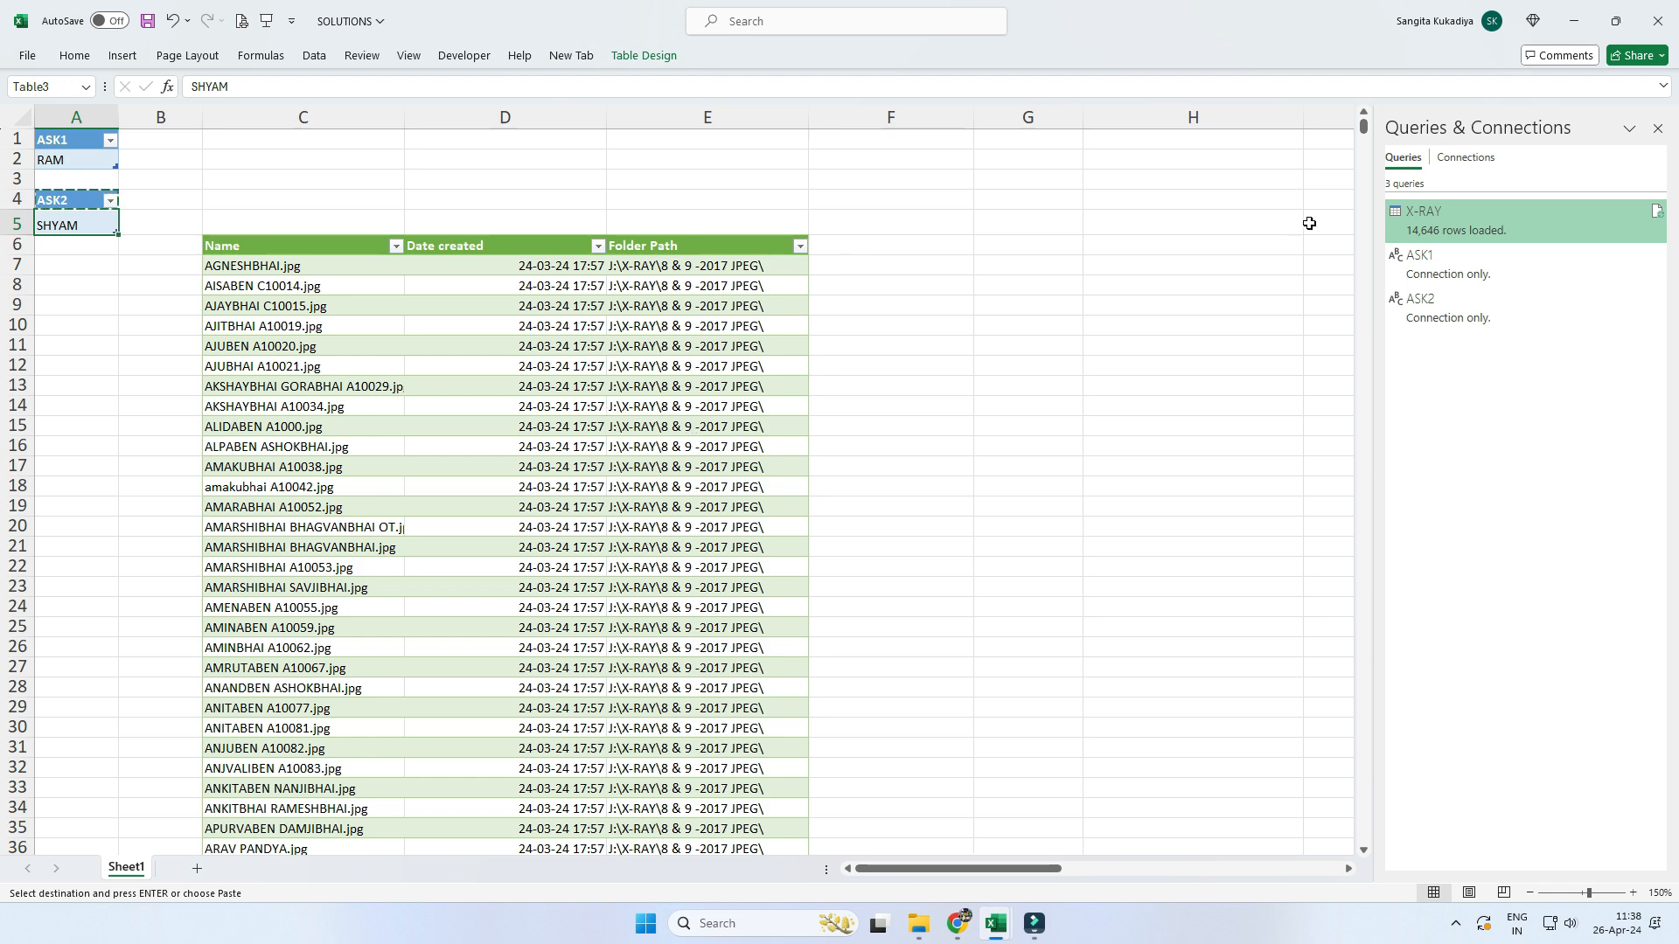
- Replace the ASK1 value in cell A2 with the formula ="A"&D2
{"action": "mouse_move", "coordinate": [1418, 221]}
{"action": "left_click", "coordinate": [74, 165]}
{"action": "type", "text": "=\"A\"&"}
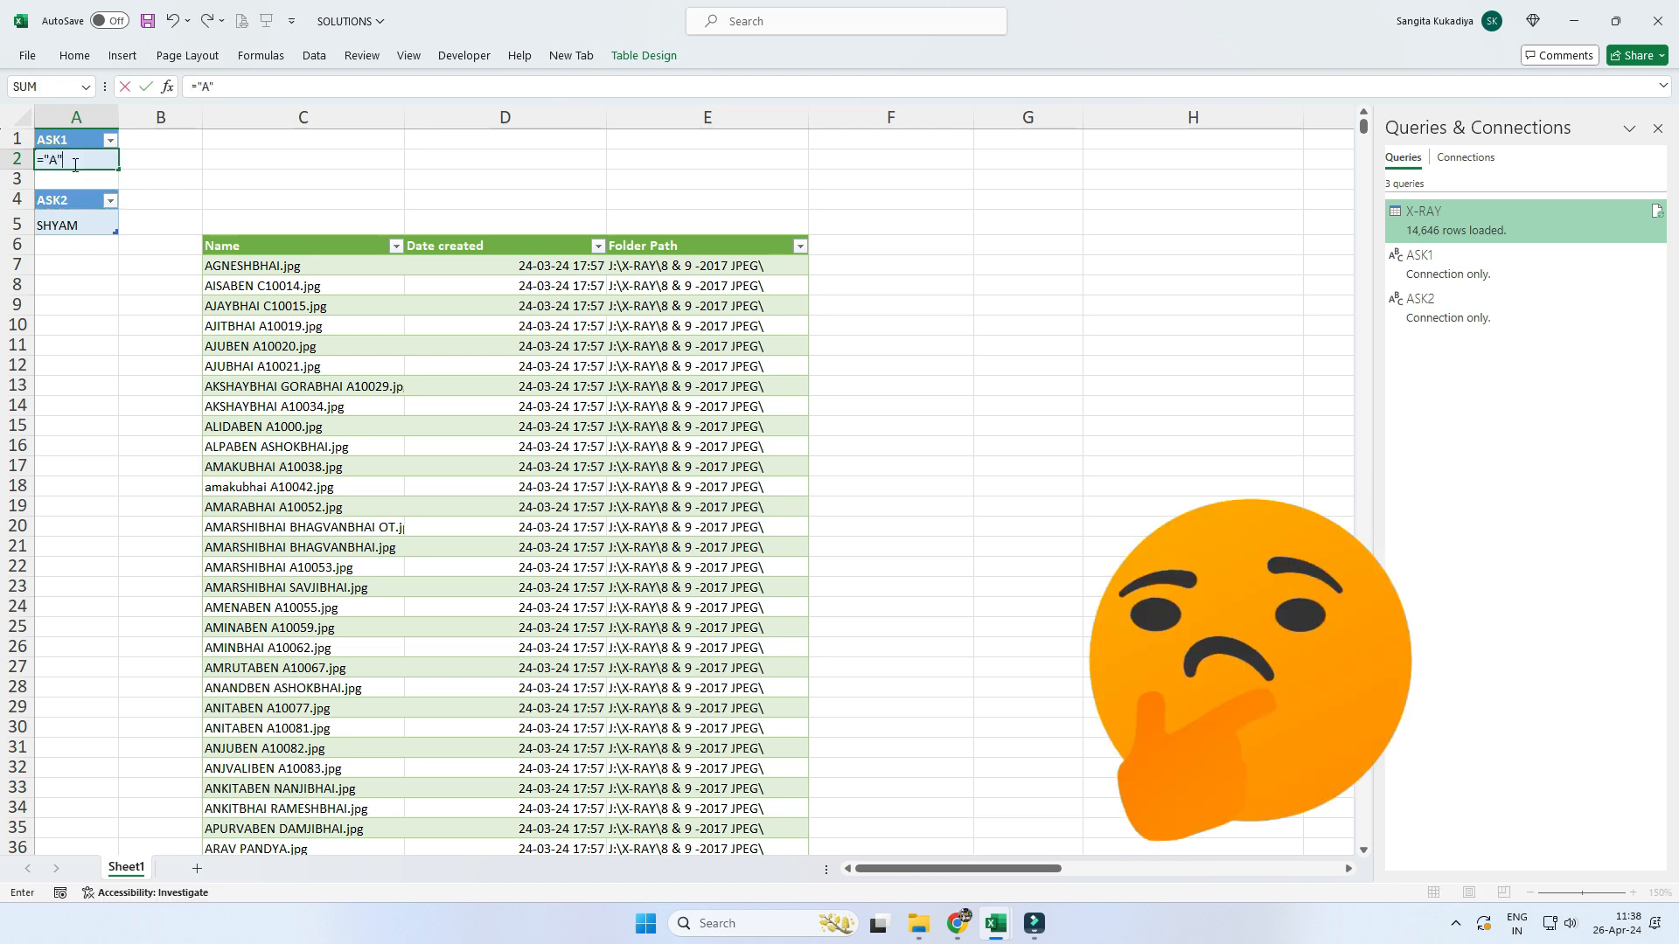
{"action": "left_click", "coordinate": [516, 160]}
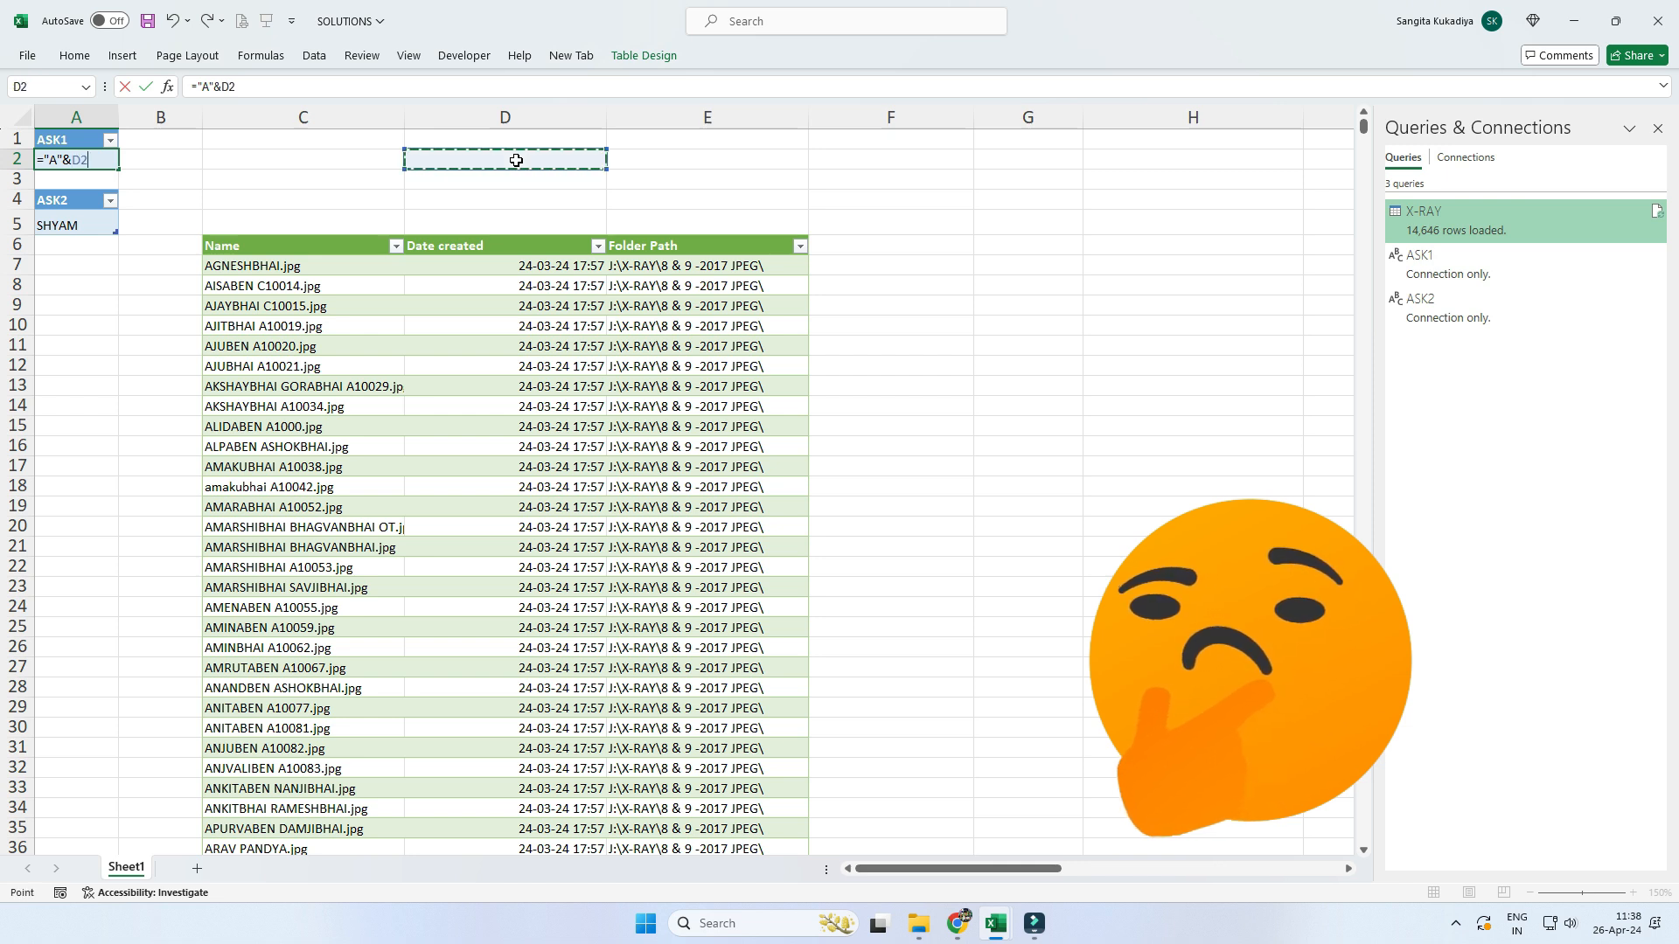
{"action": "key", "text": "Return"}
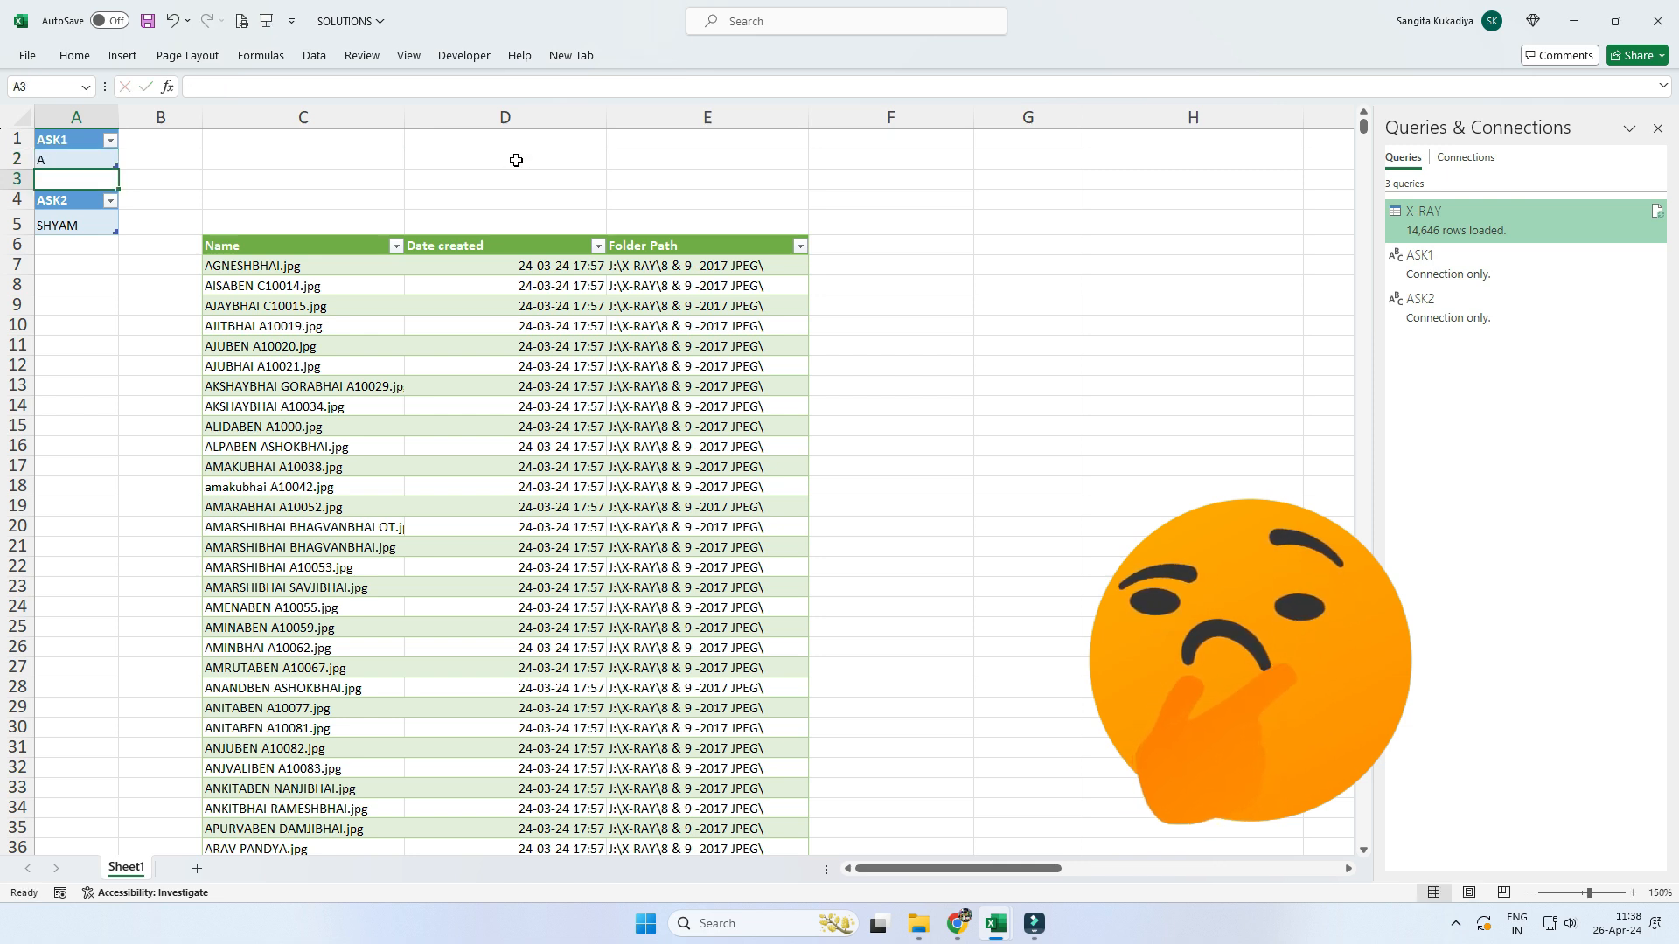
- Reuse the formula from A2 in the ASK2 cell A5, changing its letter to make ="C"&D2
{"action": "left_click", "coordinate": [92, 162]}
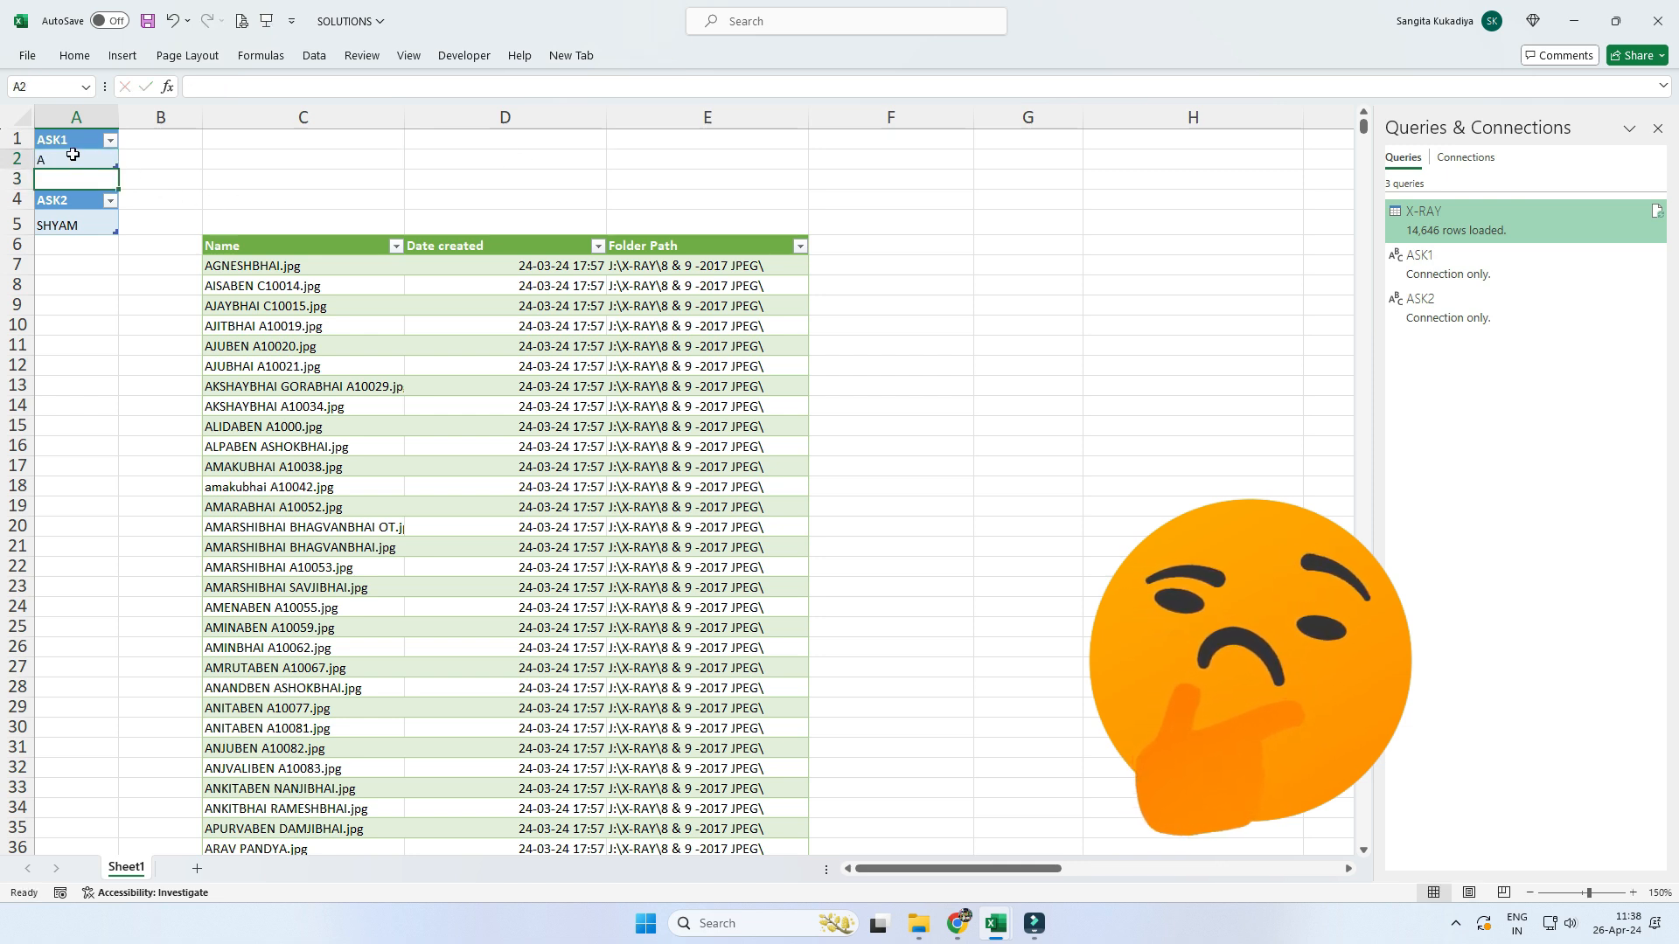
{"action": "left_click", "coordinate": [245, 79]}
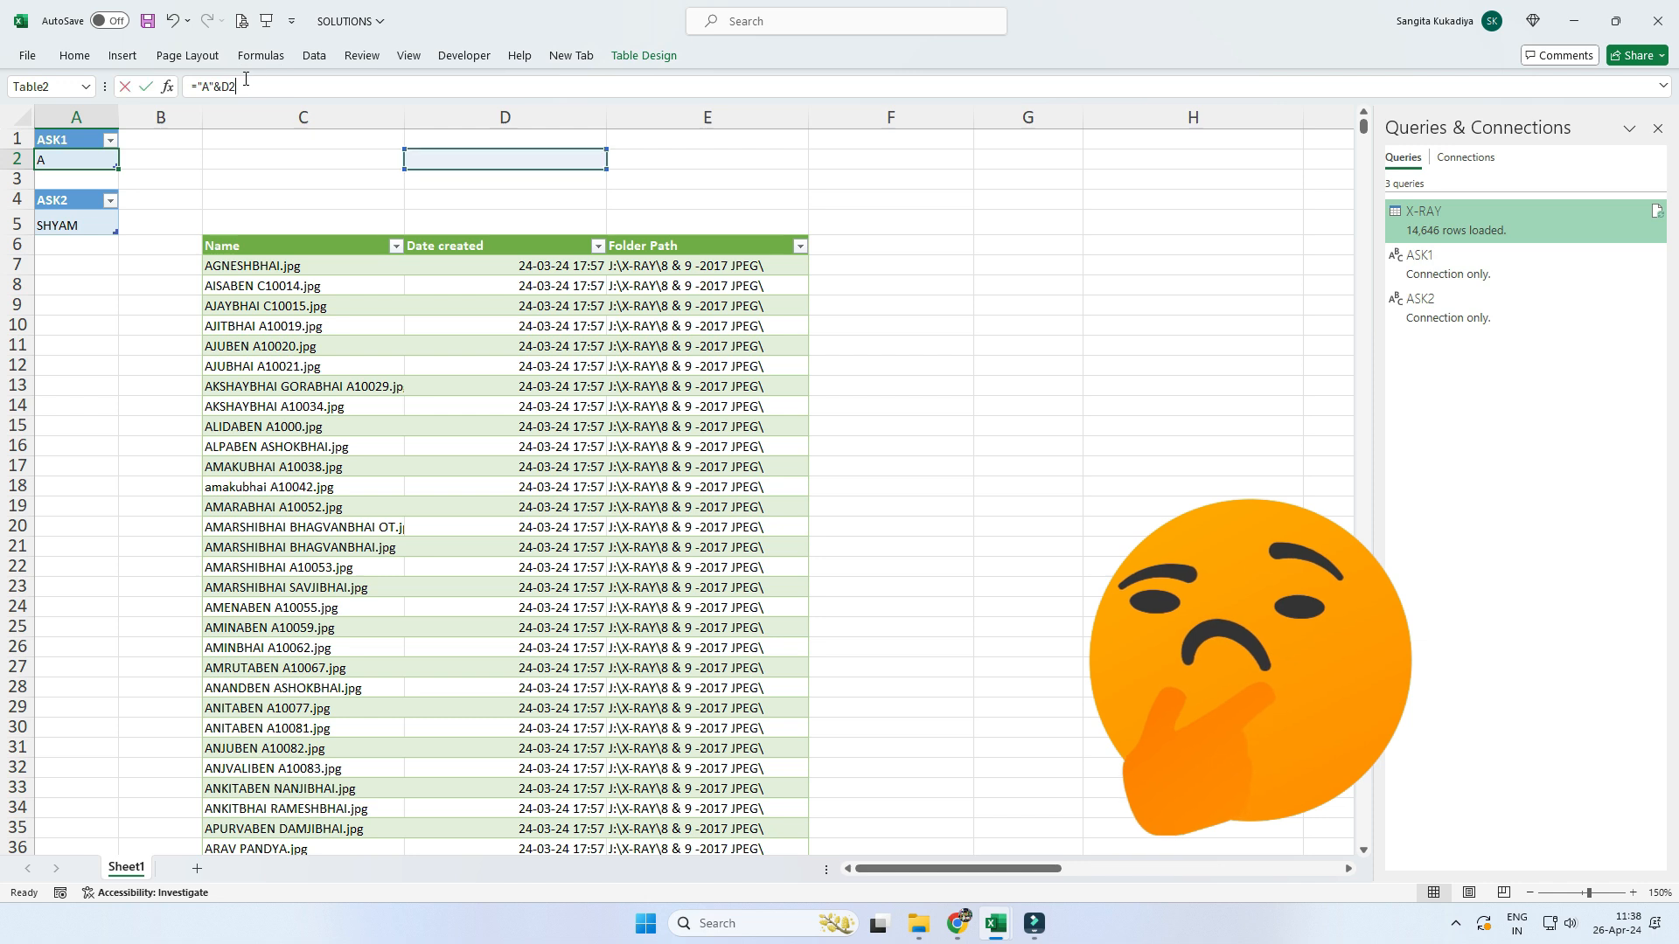
{"action": "left_click", "coordinate": [76, 223]}
{"action": "key", "text": "ctrl+v"}
{"action": "left_click", "coordinate": [206, 85]}
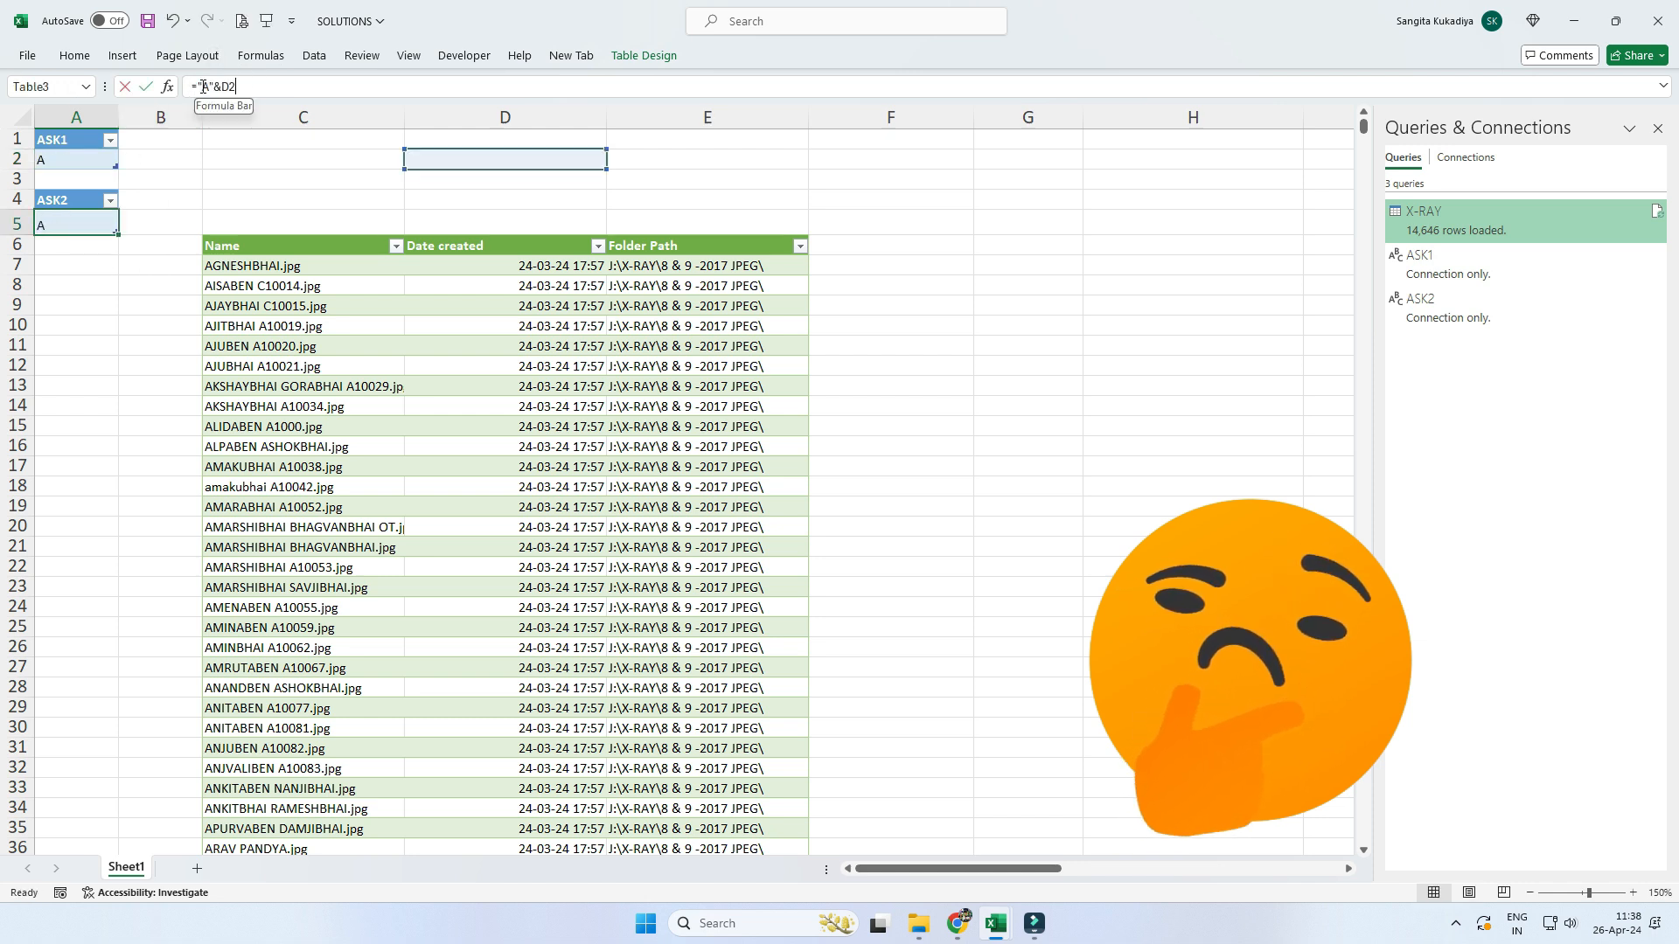
{"action": "key", "text": "BackSpace"}
{"action": "type", "text": "C"}
{"action": "key", "text": "Return"}
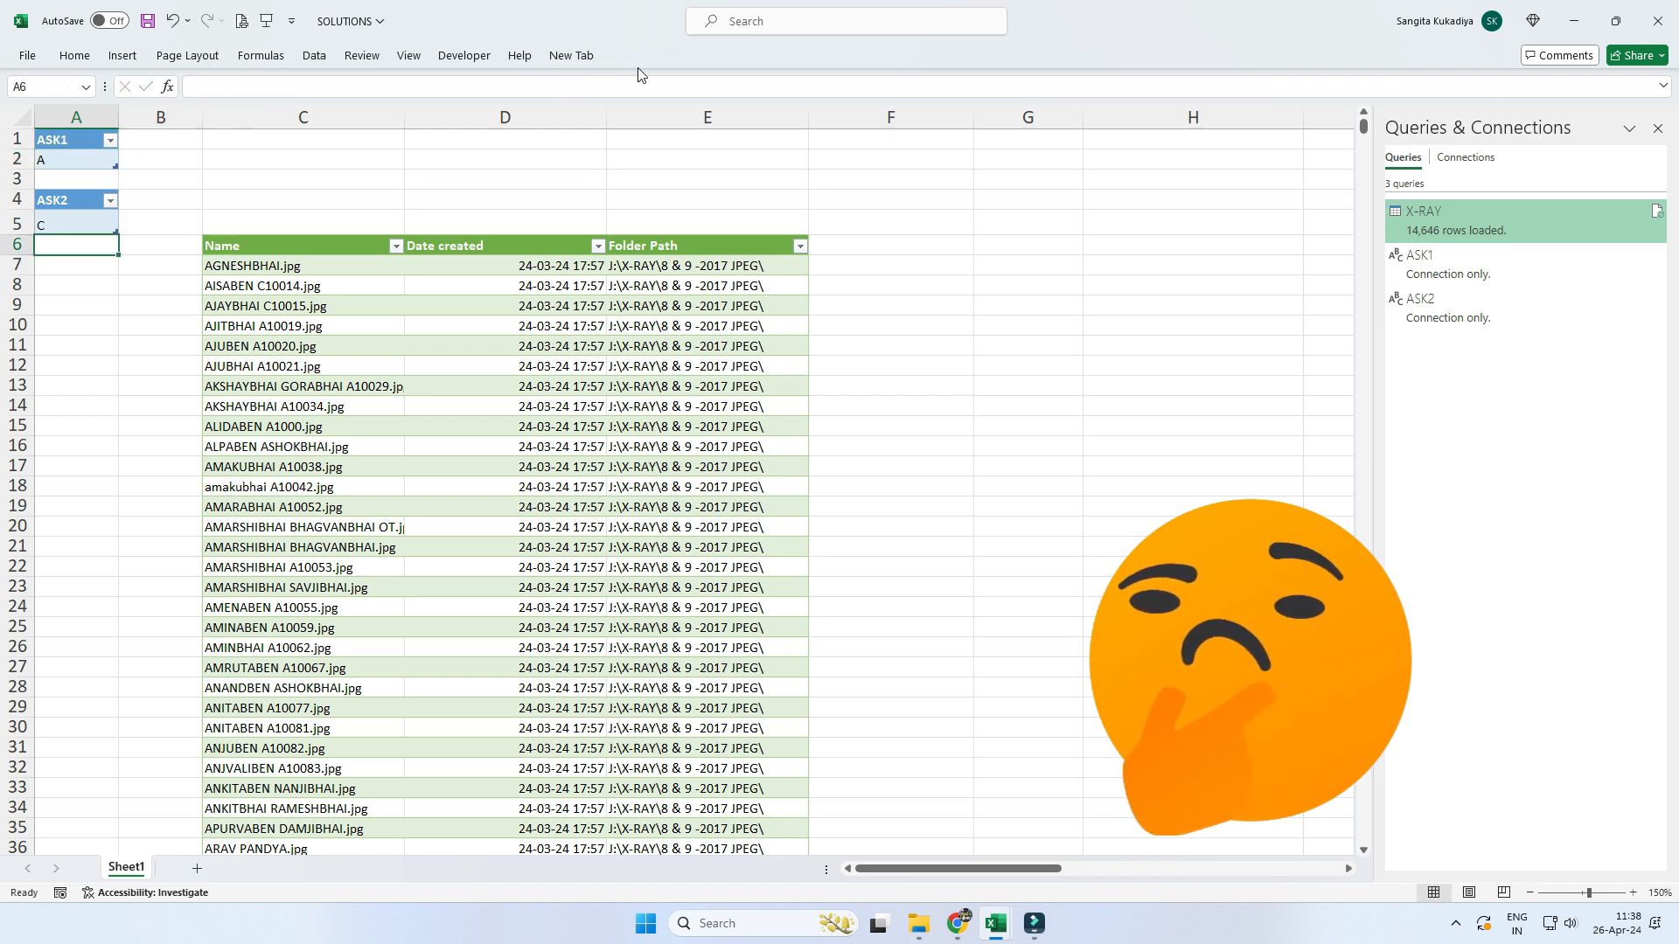
- Enter 8000 in cell D2 and fill the cell with yellow
{"action": "left_click", "coordinate": [458, 150]}
{"action": "type", "text": "8000"}
{"action": "key", "text": "Return"}
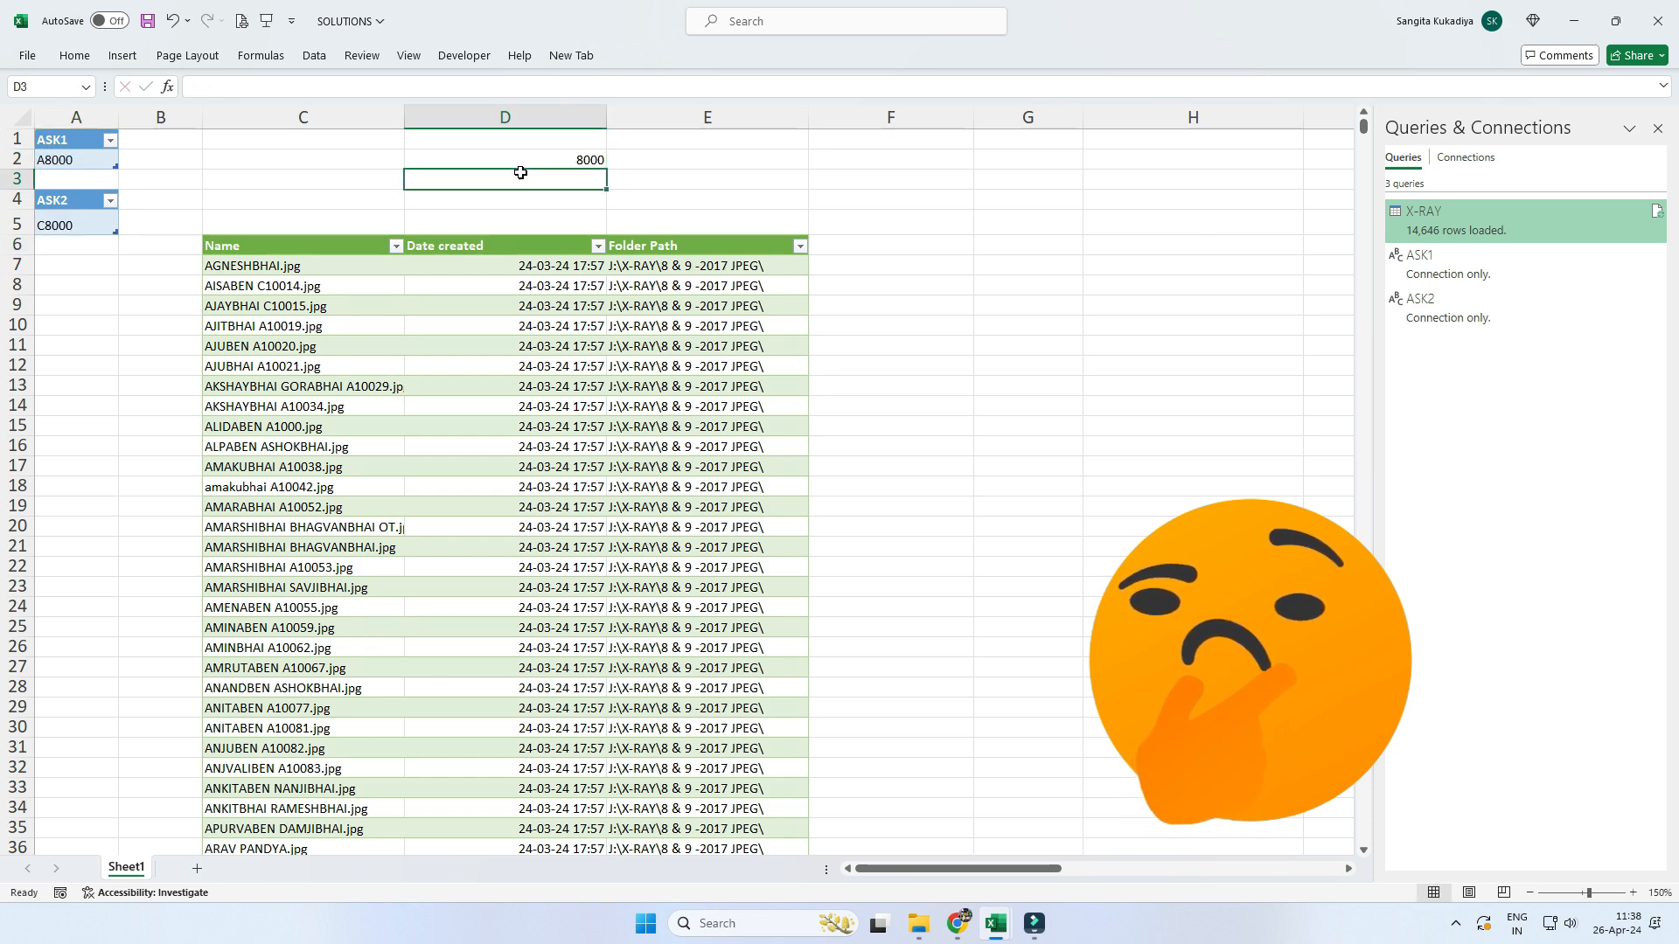
{"action": "key", "text": "Up"}
{"action": "left_click", "coordinate": [75, 55]}
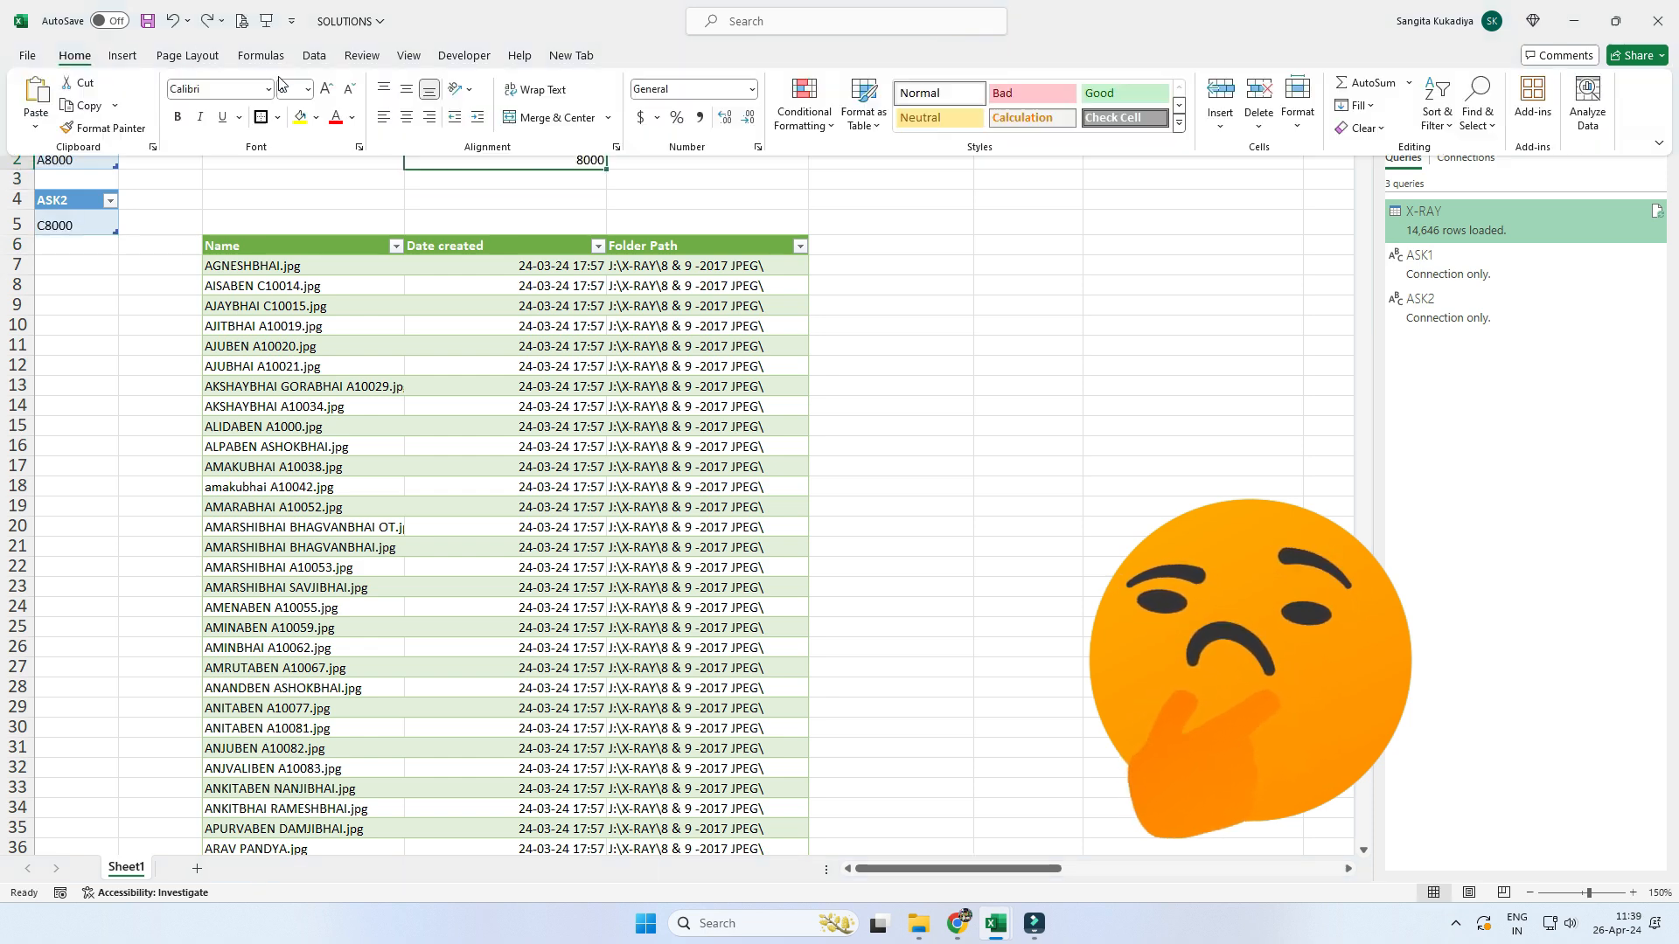
{"action": "left_click", "coordinate": [301, 119]}
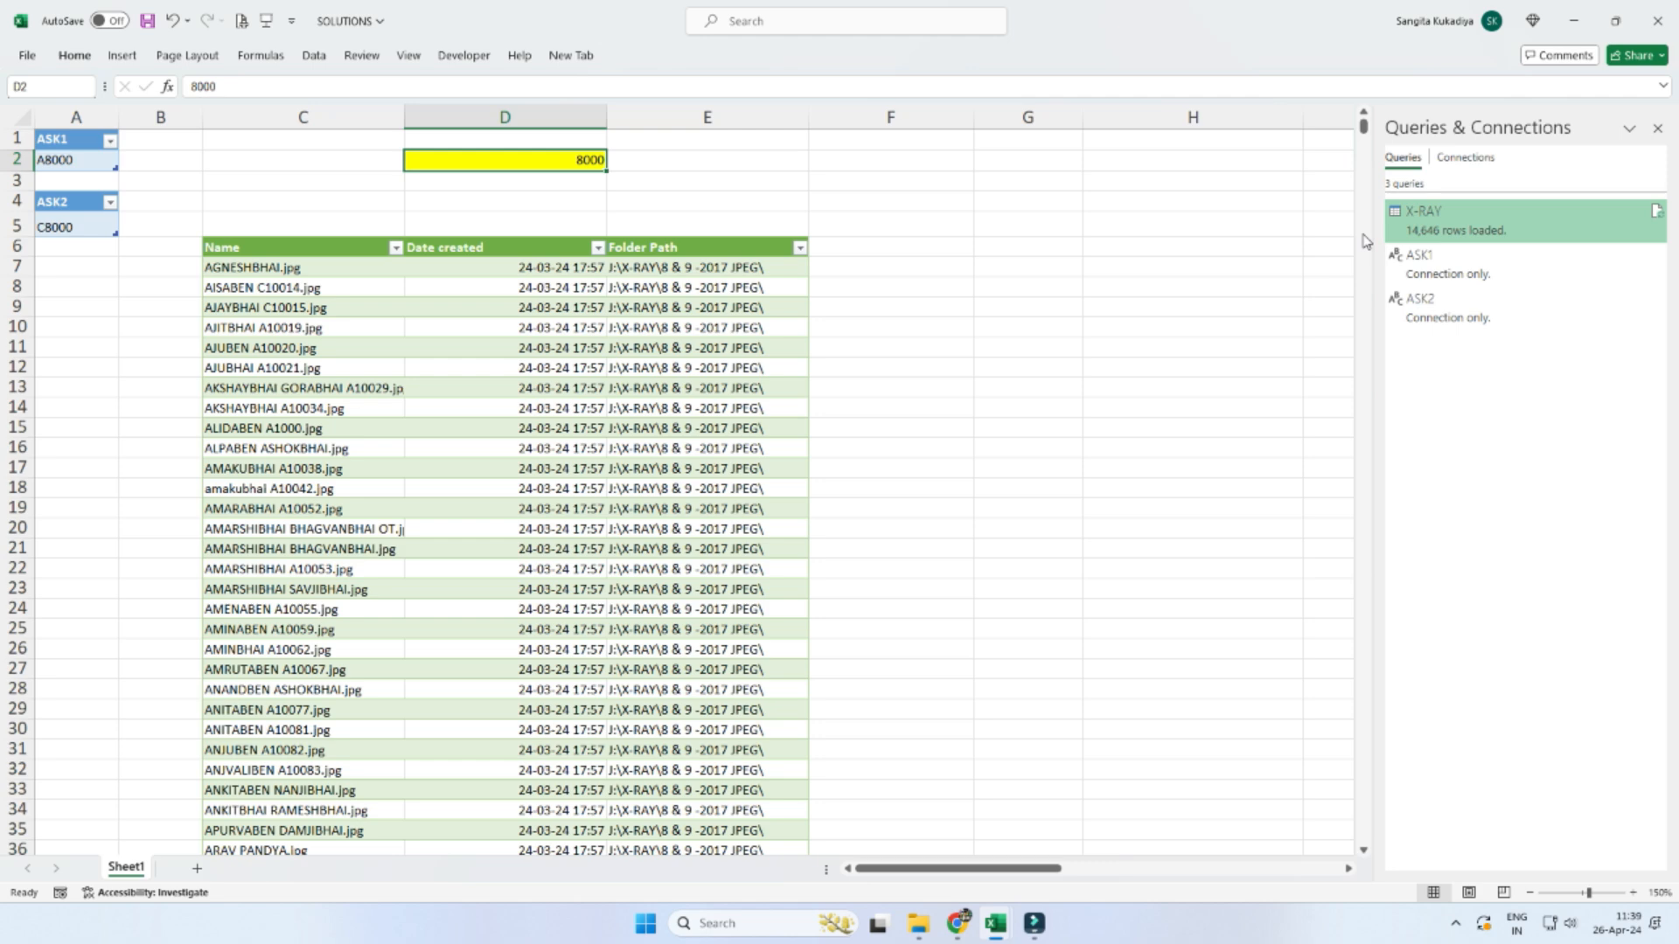
- Open the X-RAY query for editing and set up a Name column text filter that contains RAM
{"action": "double_click", "coordinate": [1421, 213]}
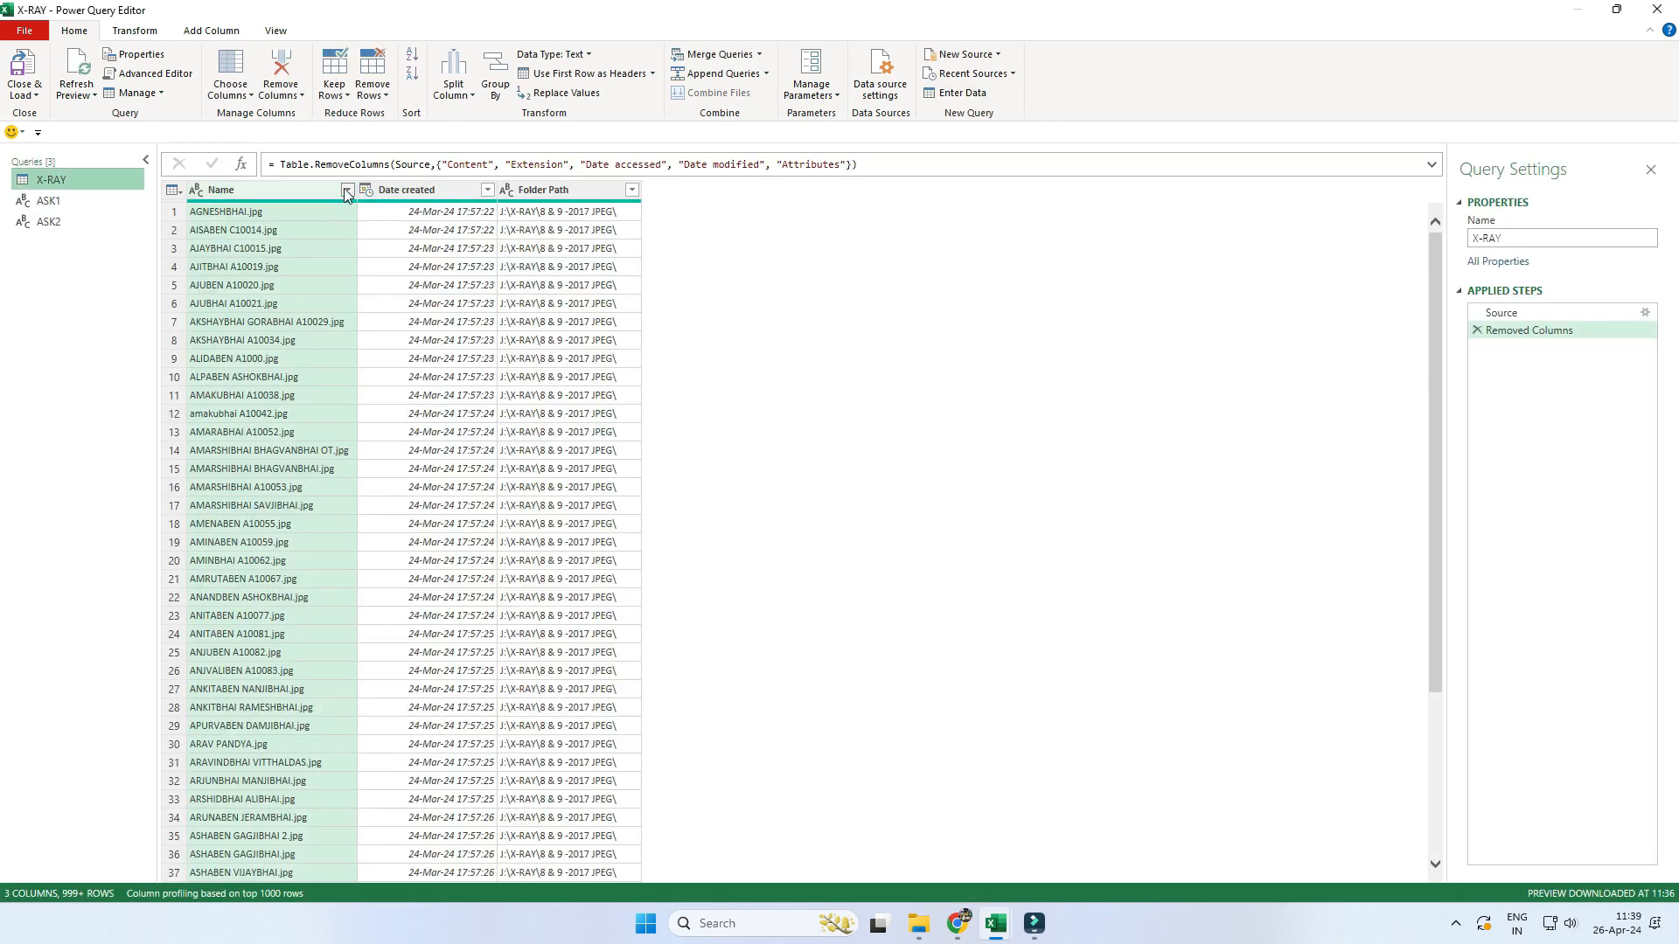
{"action": "left_click", "coordinate": [347, 189]}
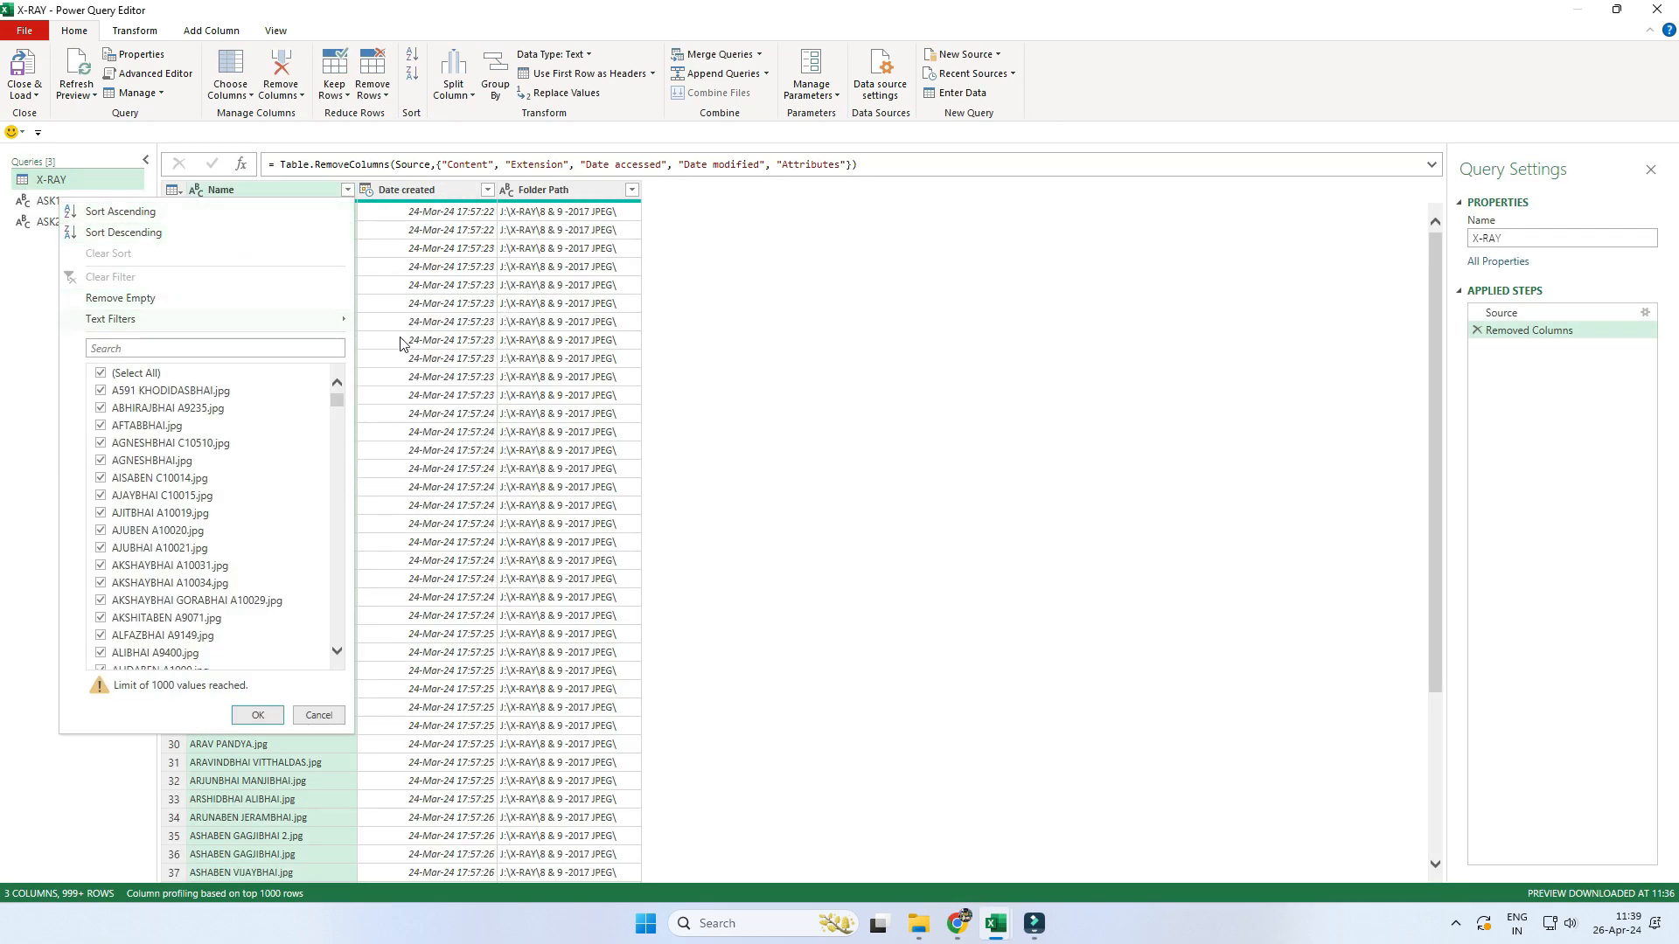
{"action": "mouse_move", "coordinate": [299, 329]}
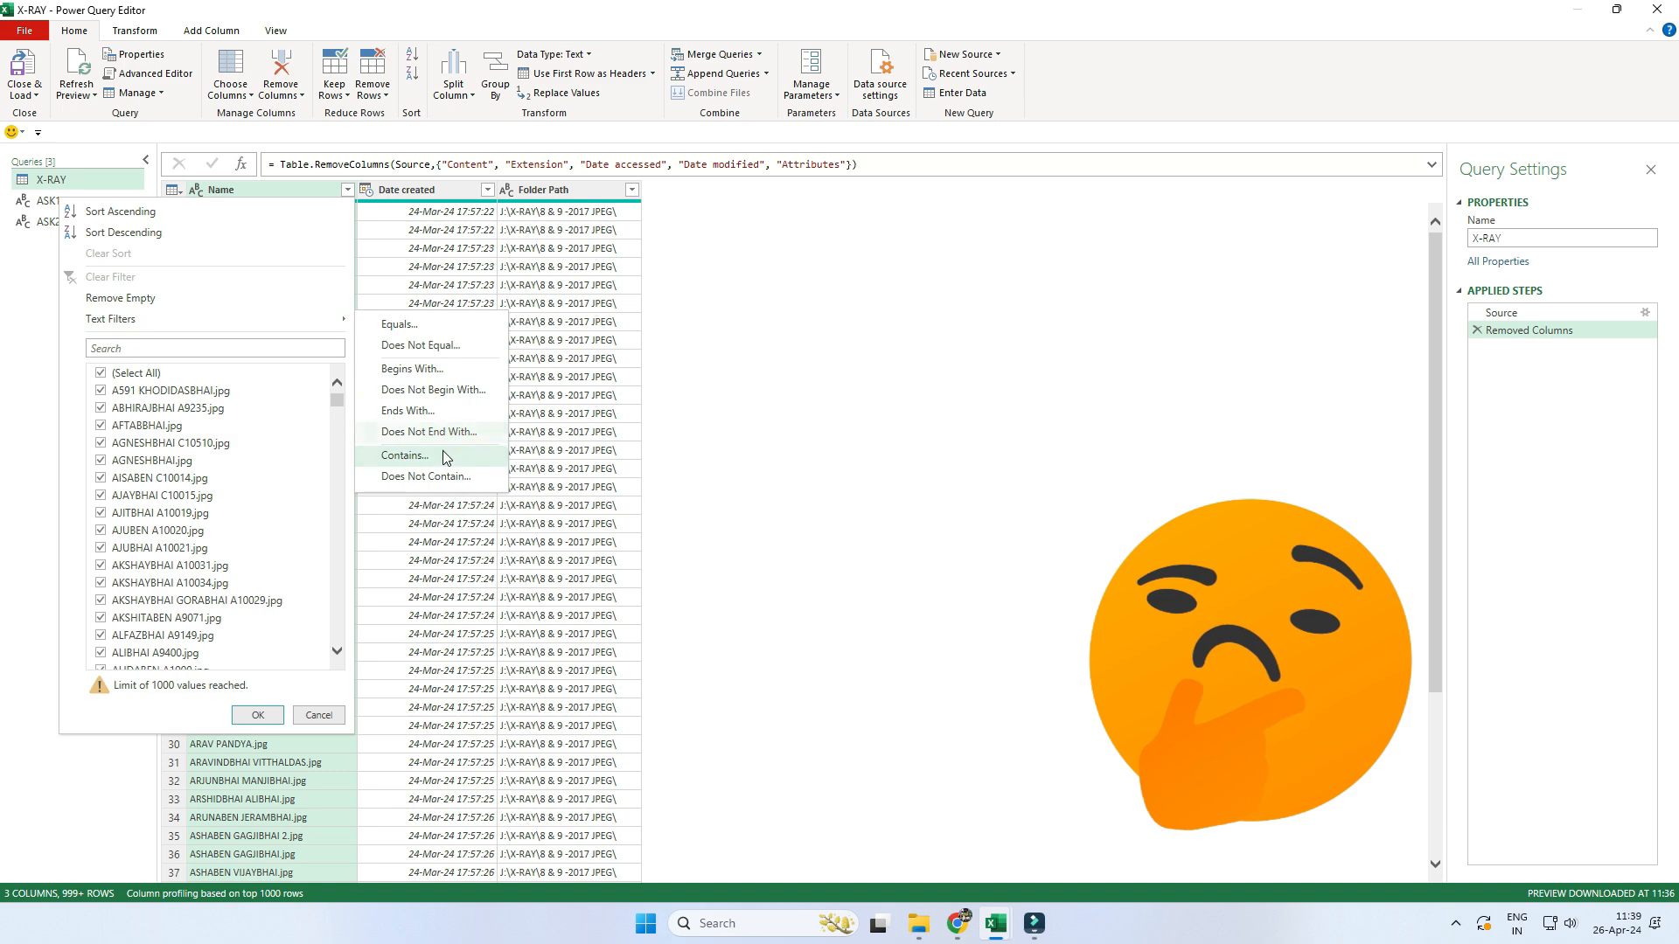
{"action": "left_click", "coordinate": [405, 456]}
{"action": "left_click", "coordinate": [738, 454]}
{"action": "type", "text": "RAM"}
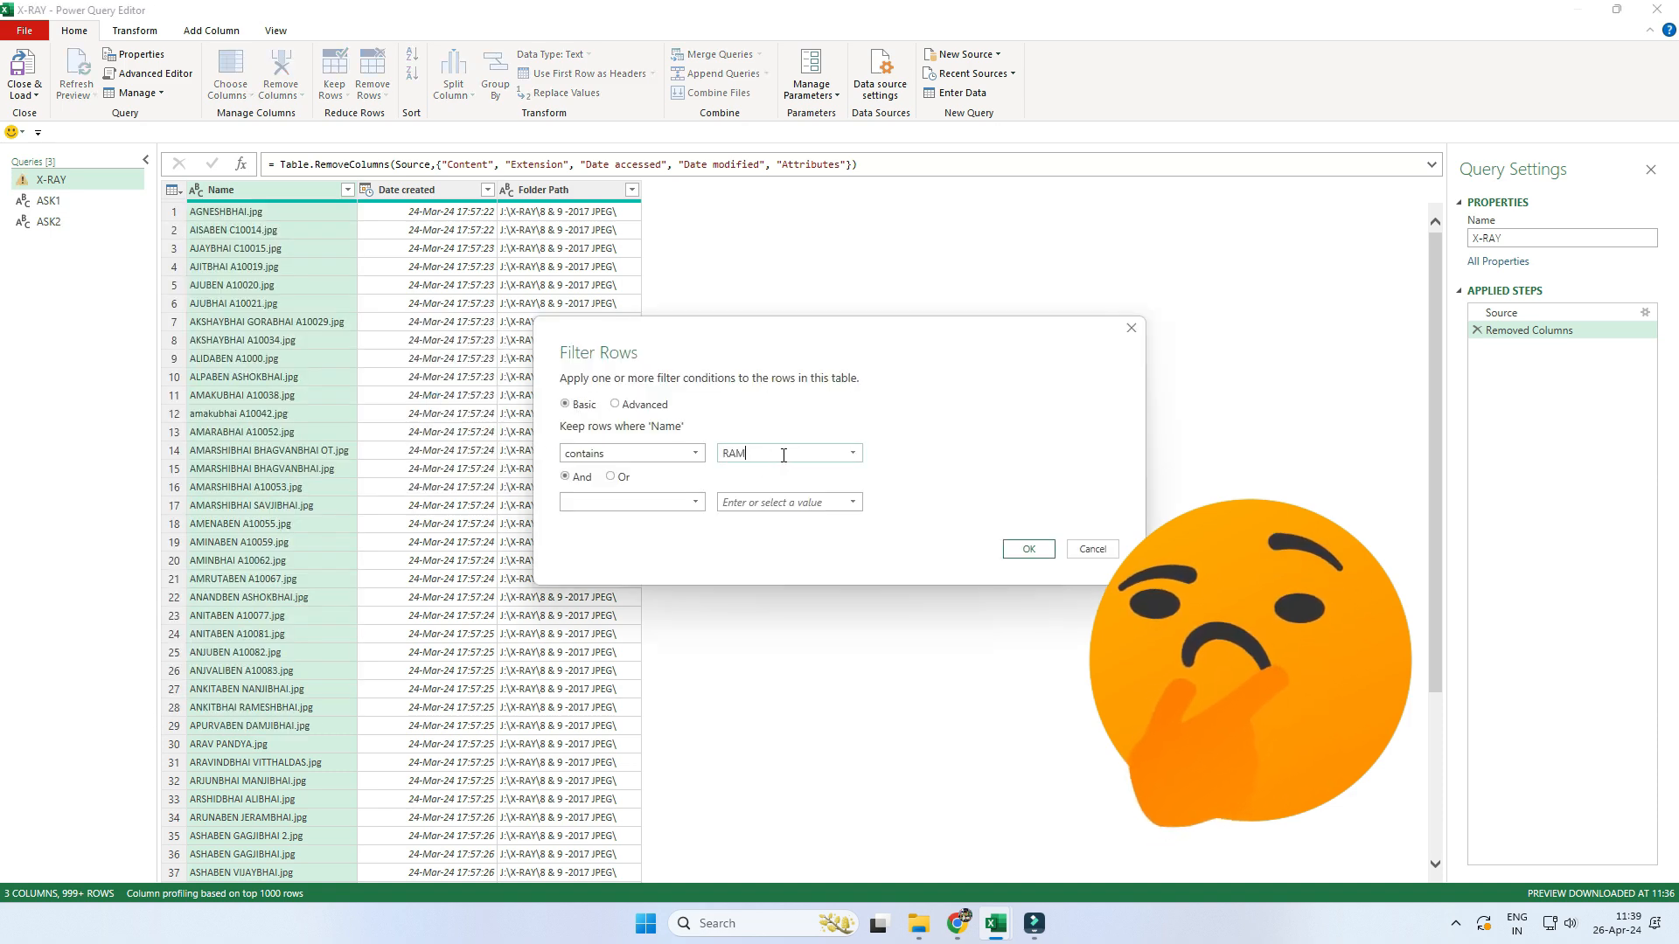
- Add an Or condition to the Name filter for text that contains SHYAM and apply the filter
{"action": "left_click", "coordinate": [610, 477]}
{"action": "left_click", "coordinate": [634, 501]}
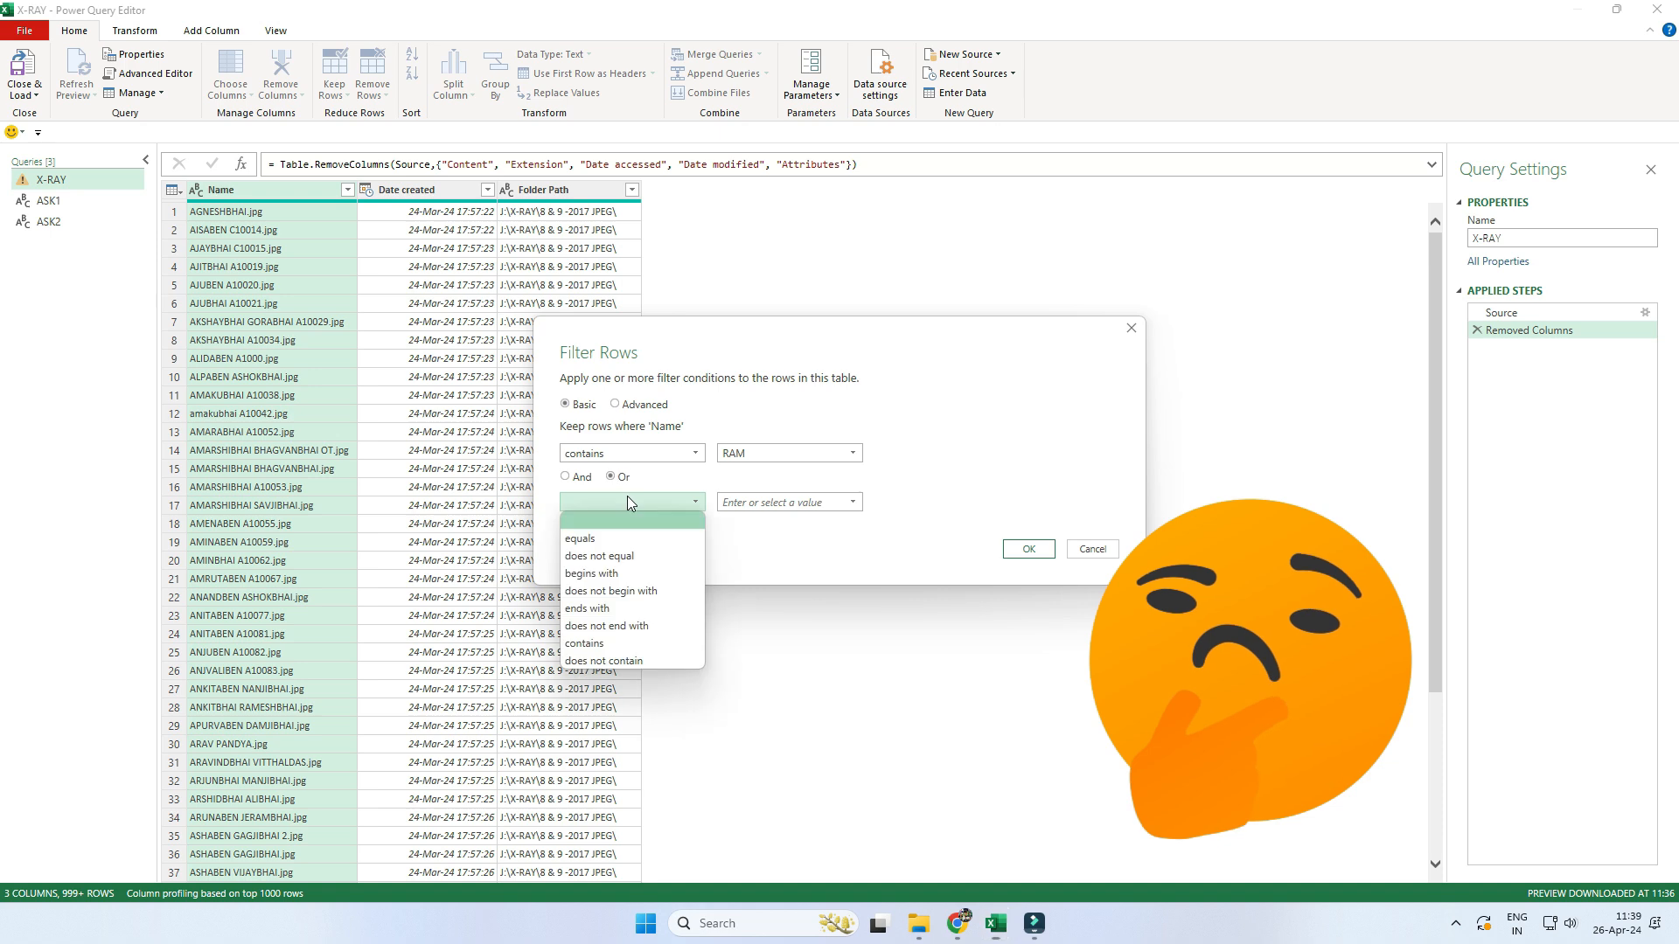
{"action": "left_click", "coordinate": [597, 652]}
{"action": "left_click", "coordinate": [758, 502]}
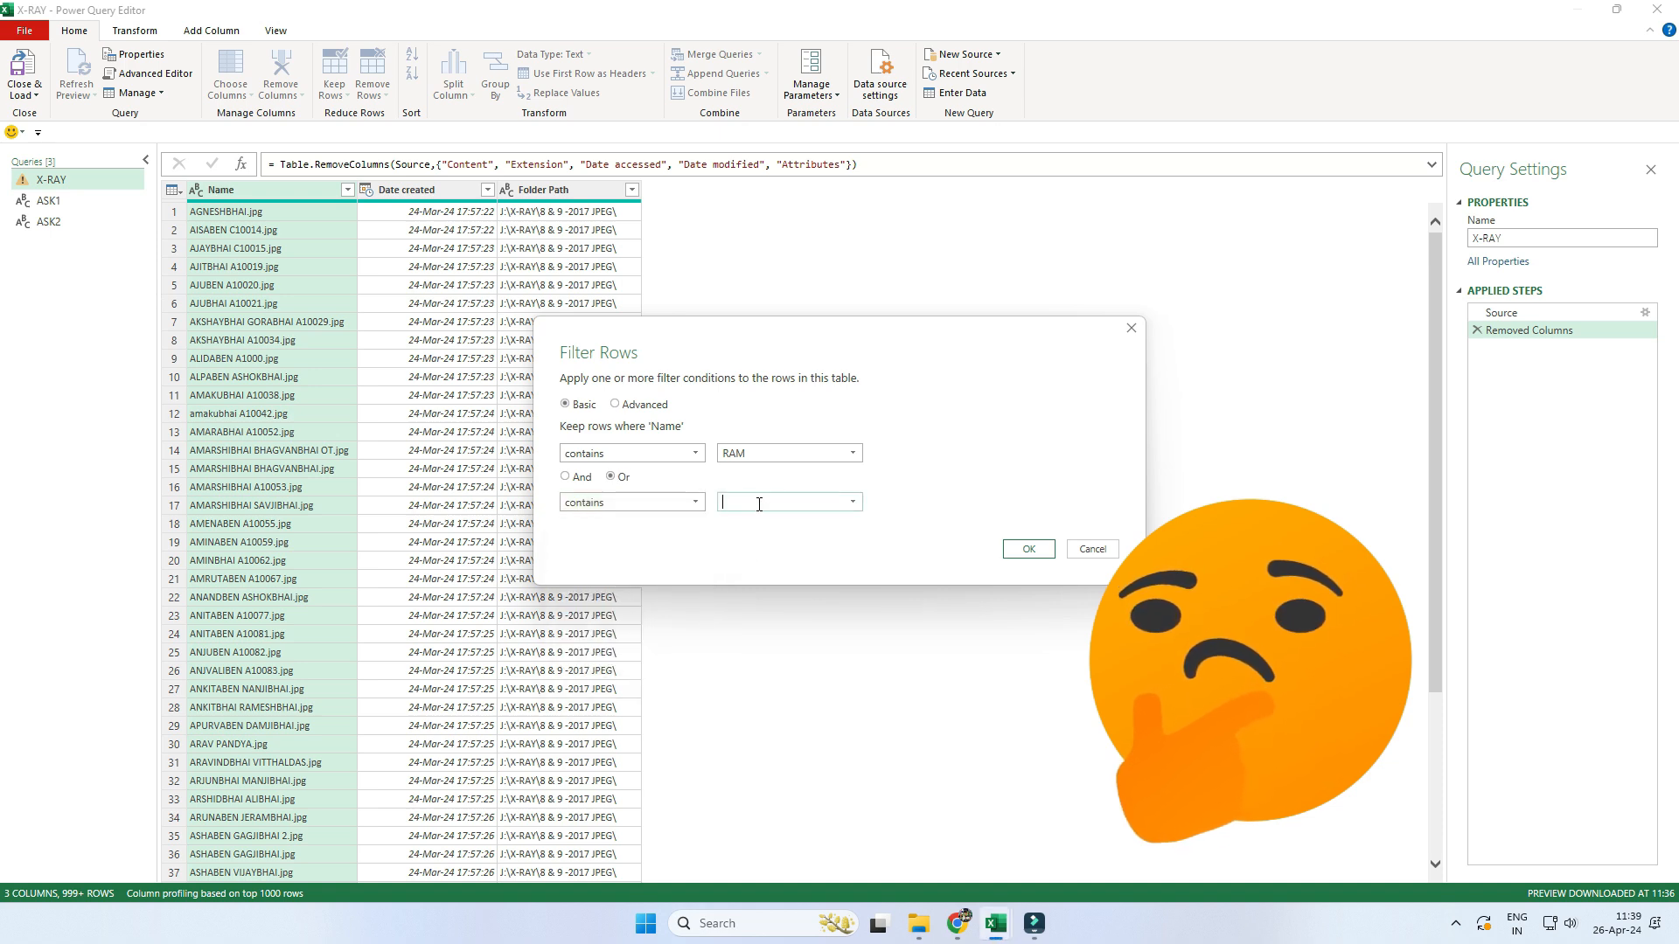
{"action": "type", "text": "SHYAM"}
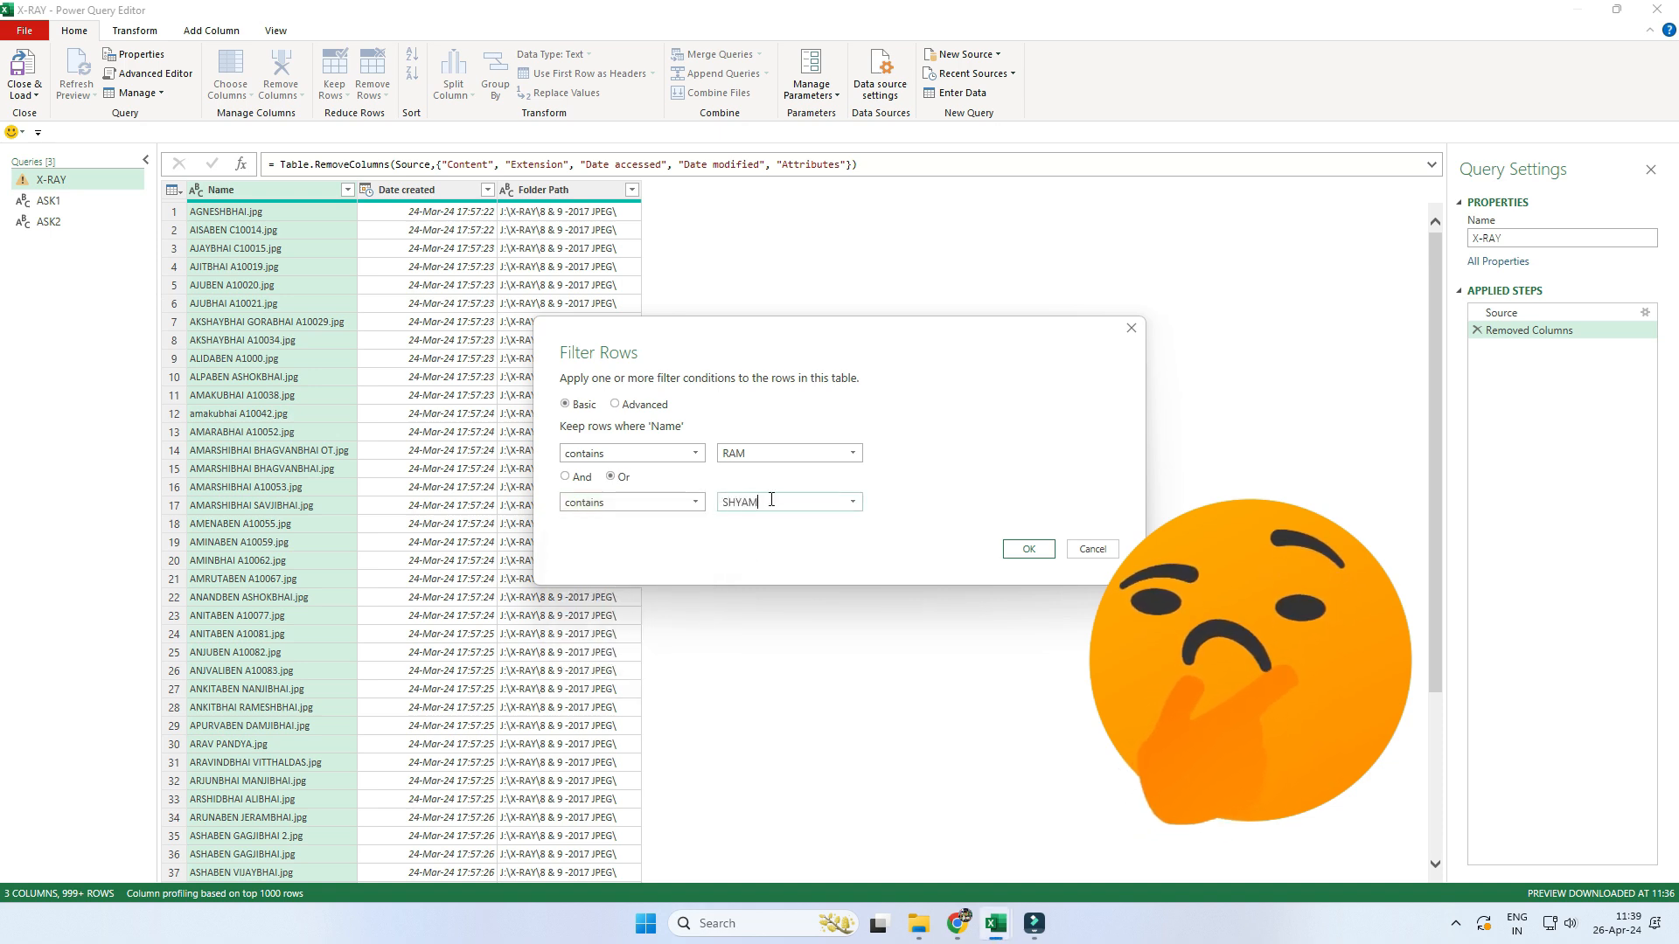
{"action": "left_click", "coordinate": [1023, 552]}
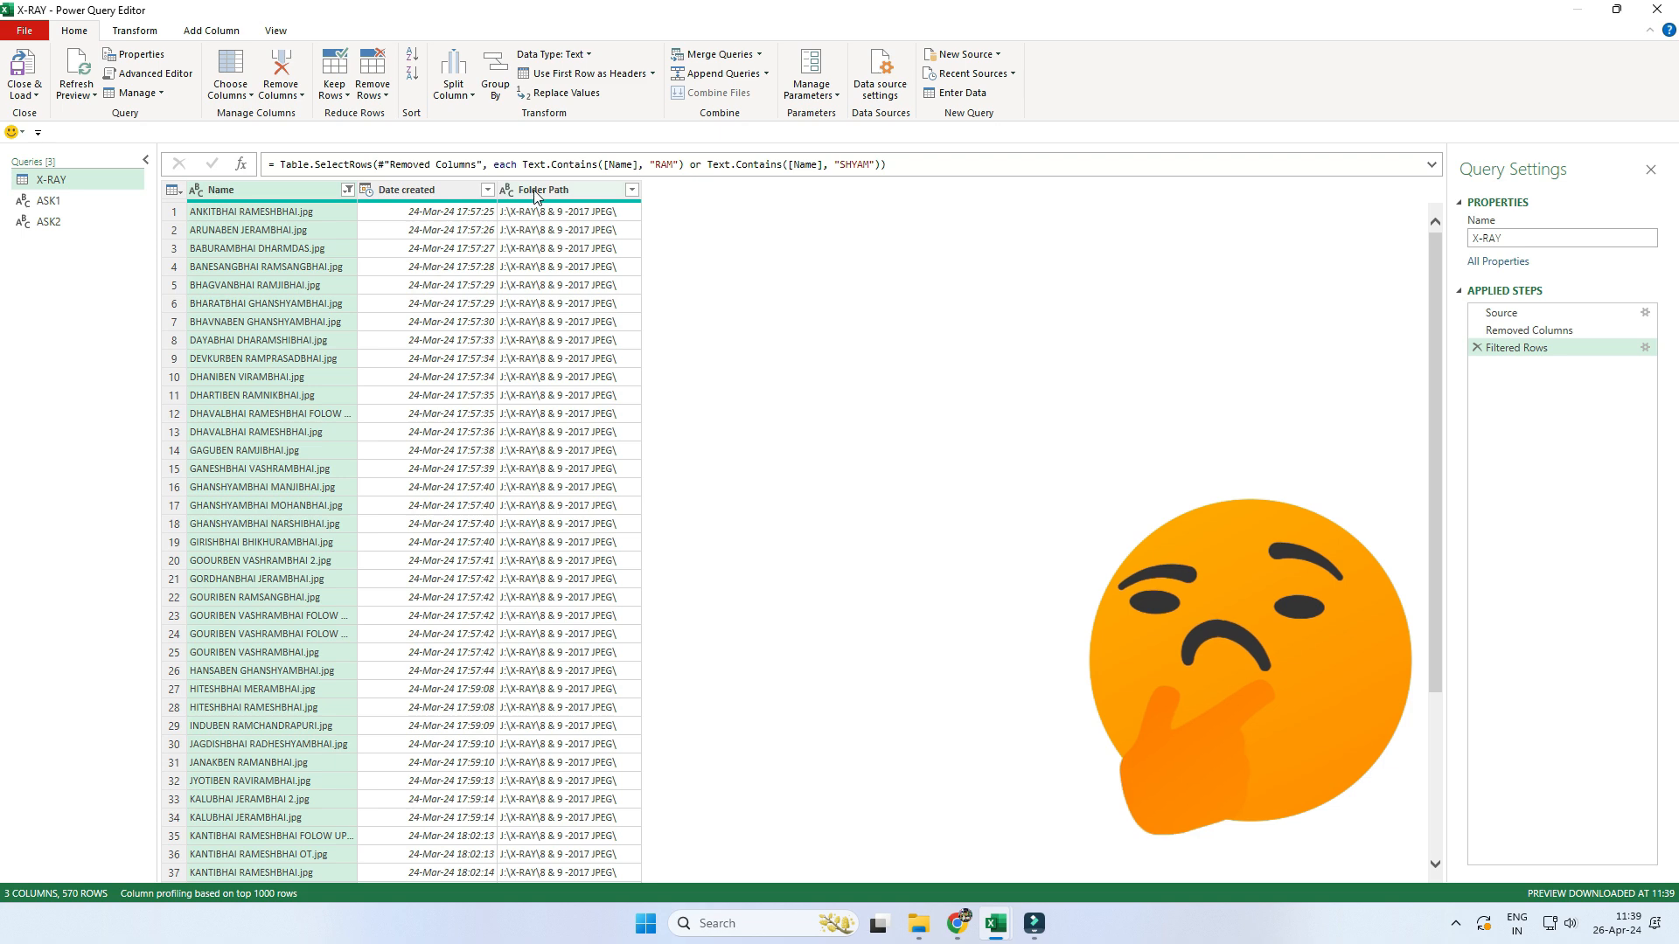
- Close and load the filtered X-RAY query into the sheet and check the file names in the Name column
{"action": "left_click", "coordinate": [38, 93]}
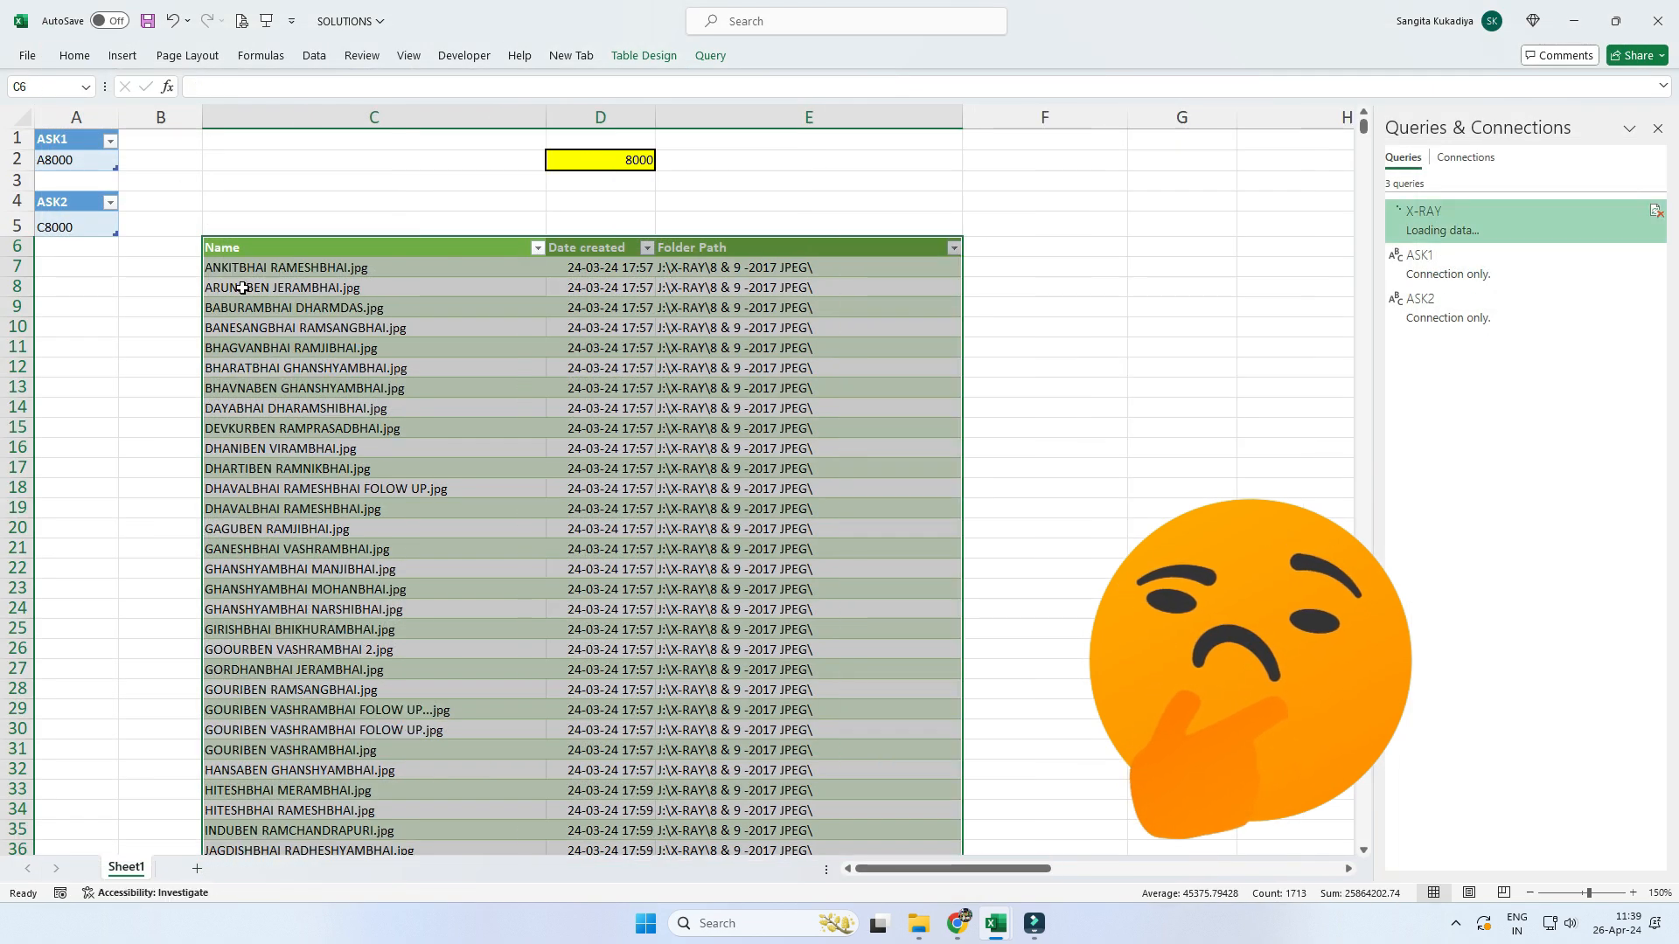
{"action": "left_click", "coordinate": [312, 271]}
{"action": "left_click", "coordinate": [314, 289]}
{"action": "left_click_drag", "start_coordinate": [297, 267], "coordinate": [310, 683]}
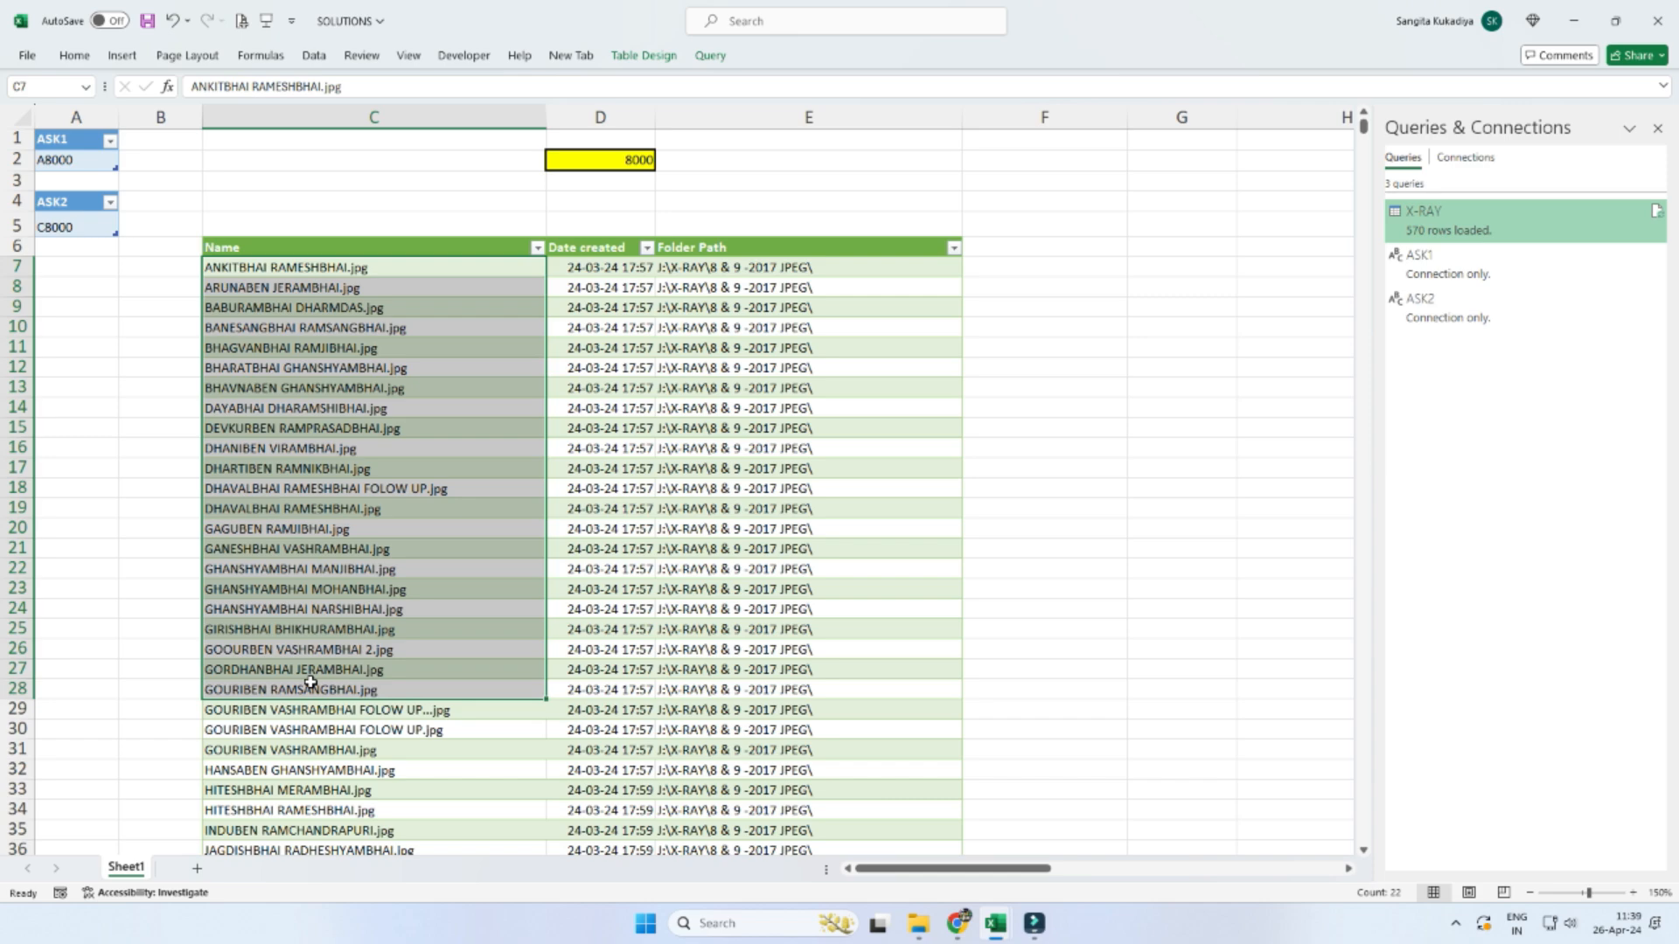
{"action": "left_click", "coordinate": [482, 275]}
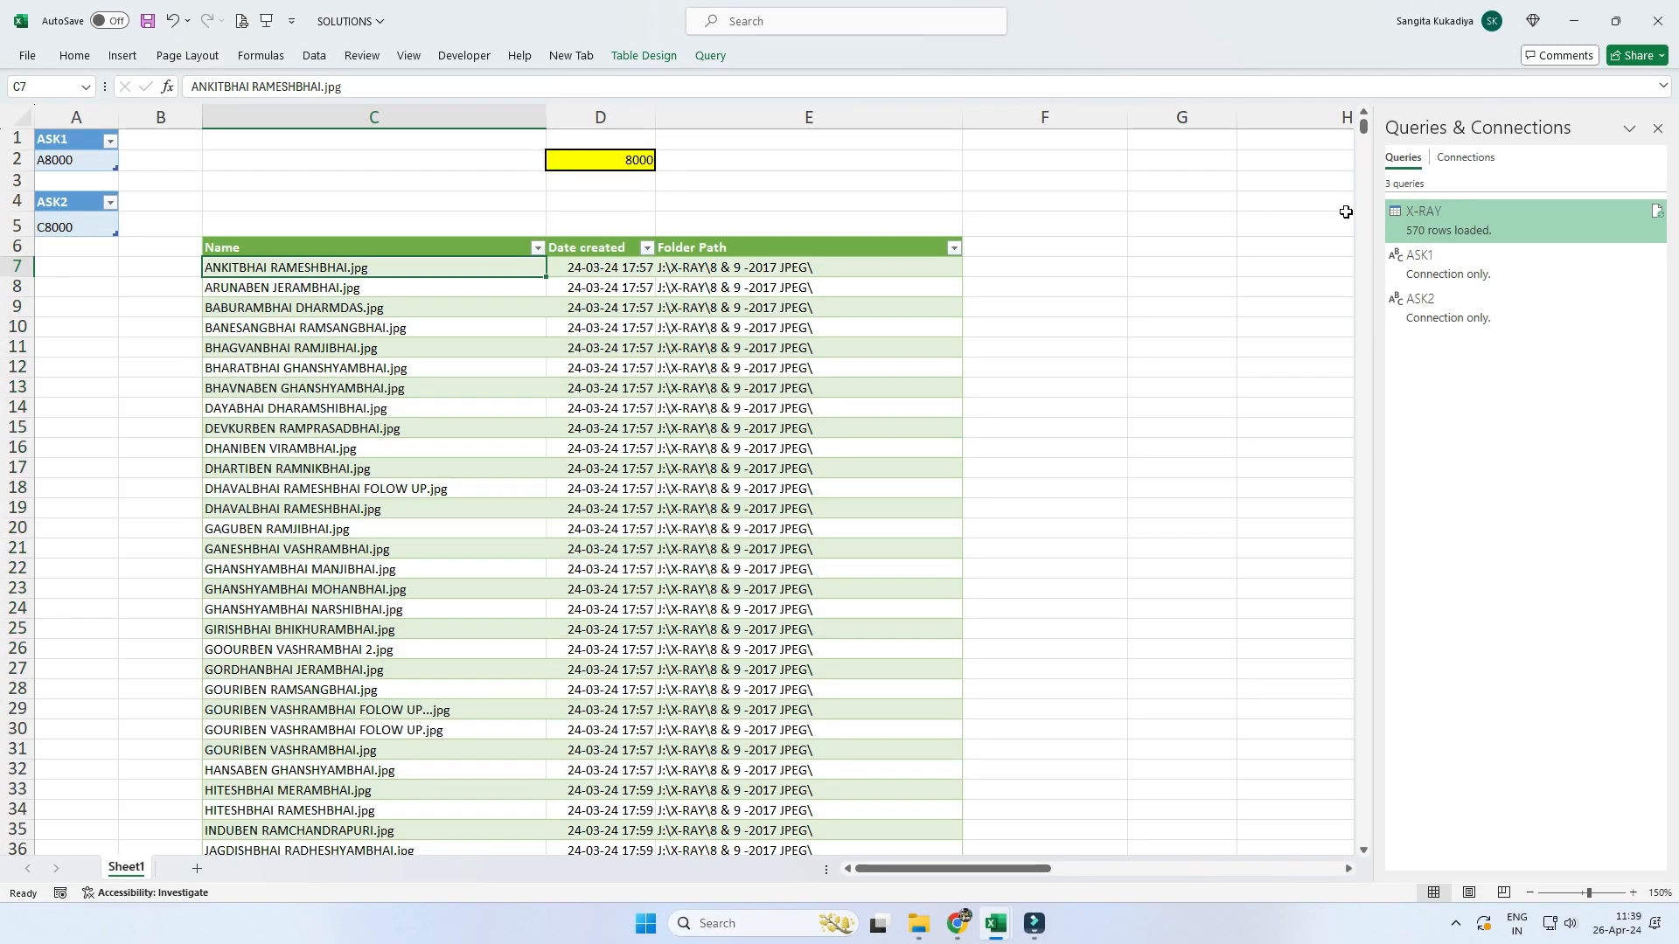
- Reopen the X-RAY query for editing and replace "RAM" with ASK1 in the Filtered Rows formula
{"action": "double_click", "coordinate": [1425, 213]}
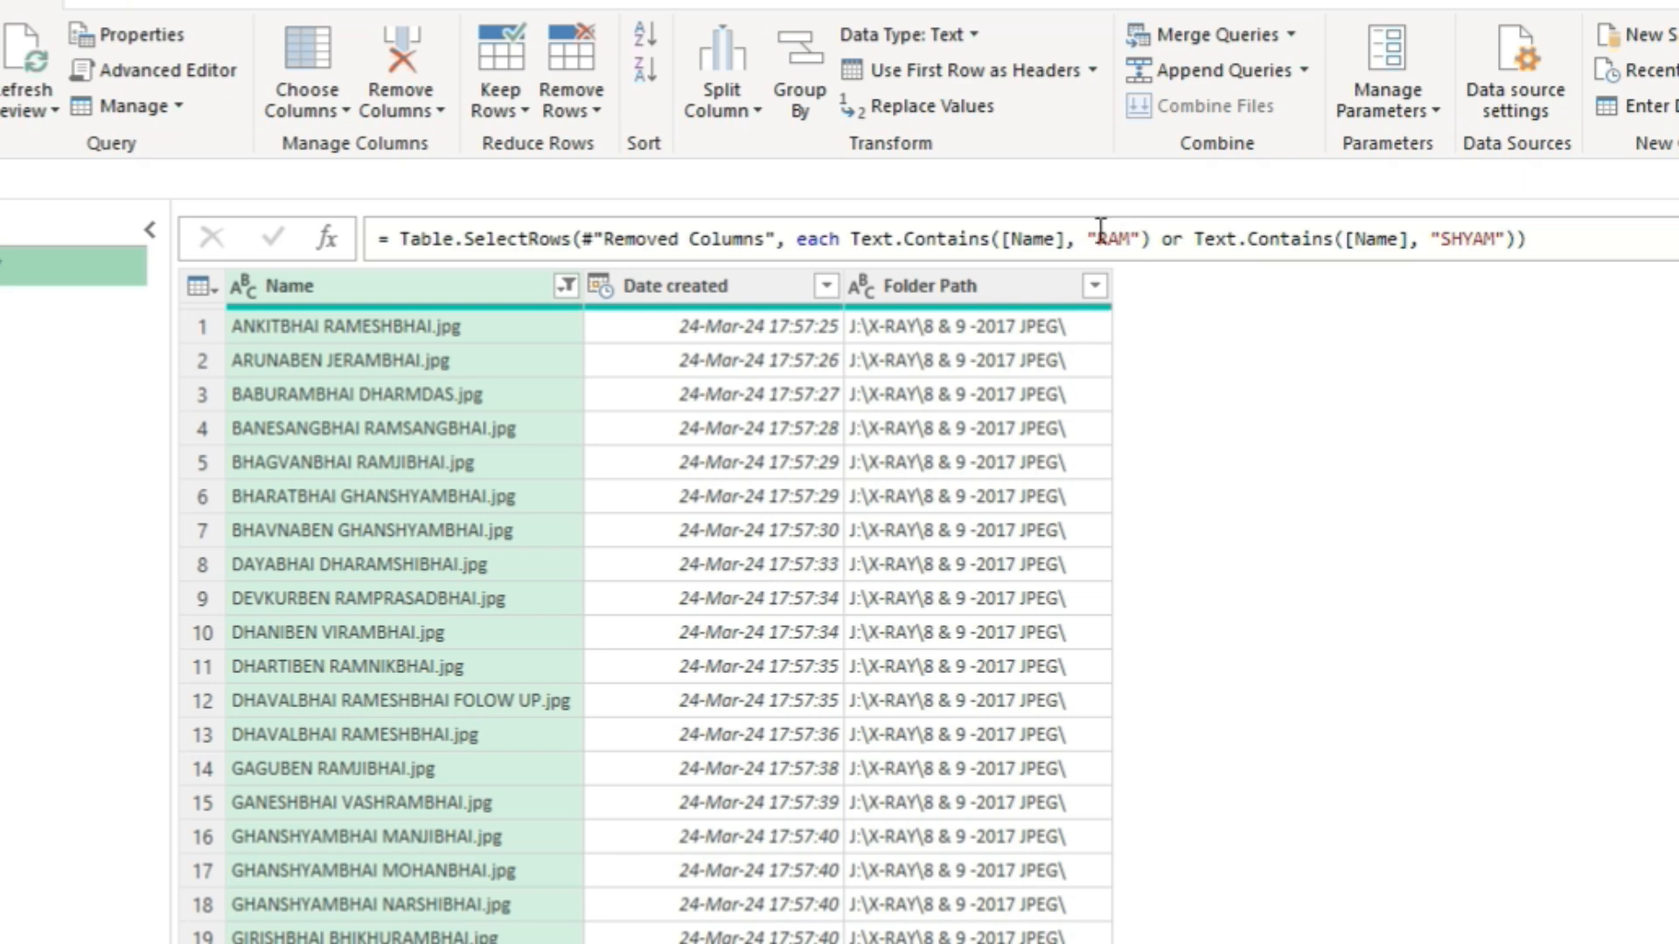
{"action": "left_click_drag", "start_coordinate": [1089, 239], "coordinate": [1143, 239]}
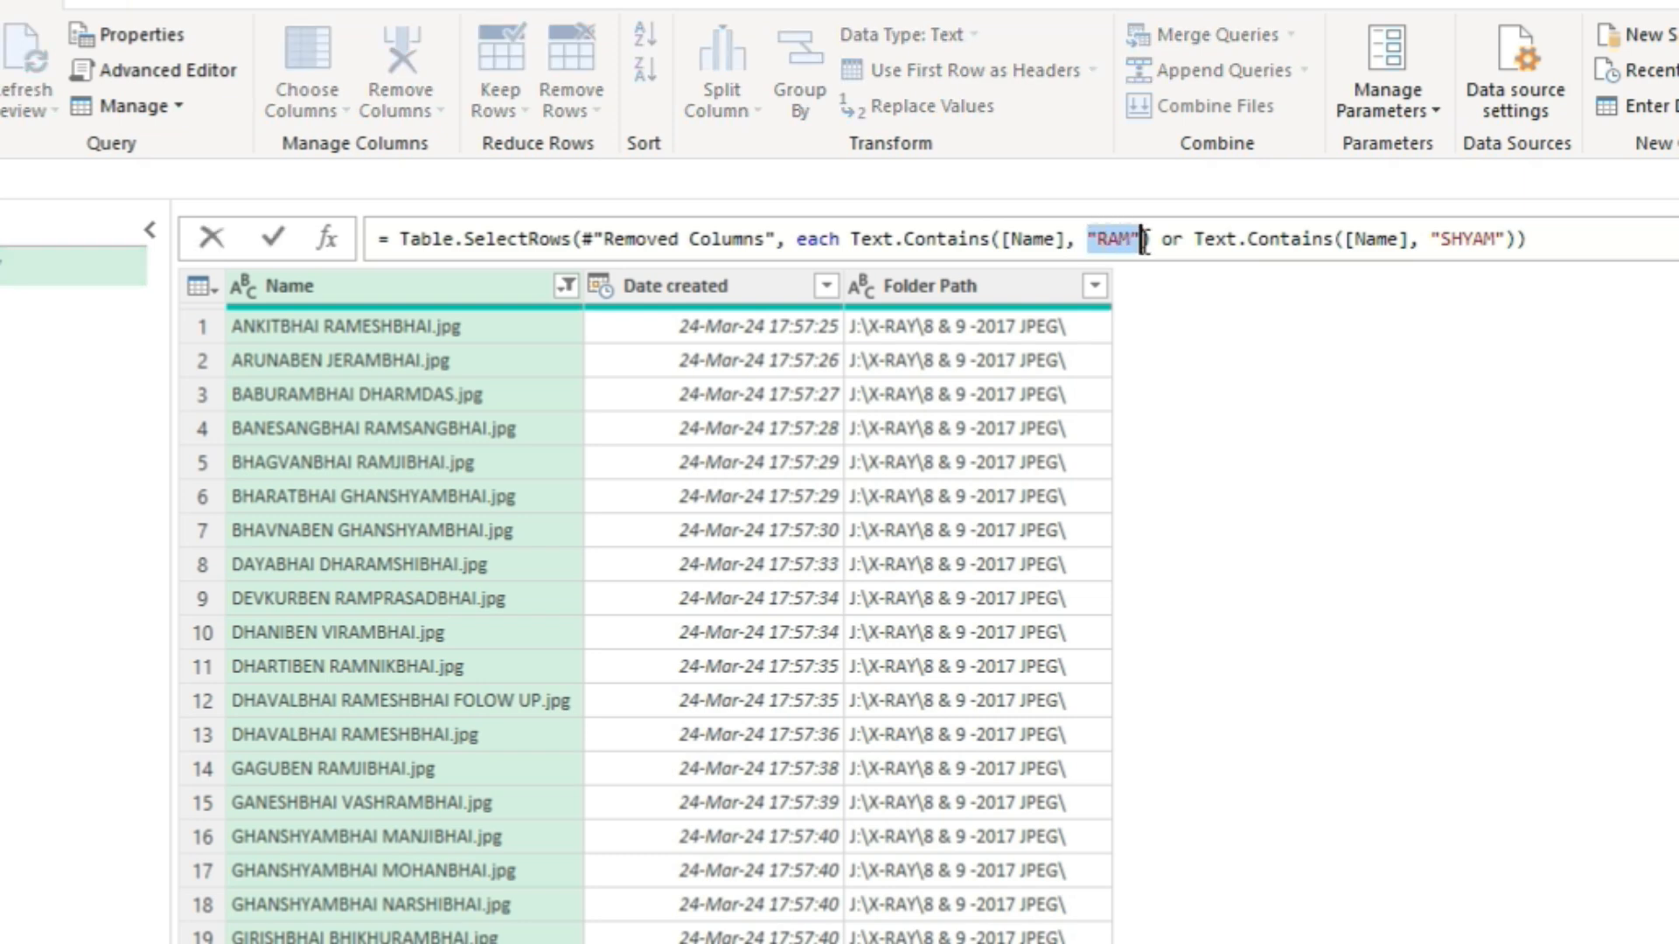
{"action": "left_click_drag", "start_coordinate": [1432, 238], "coordinate": [1505, 239]}
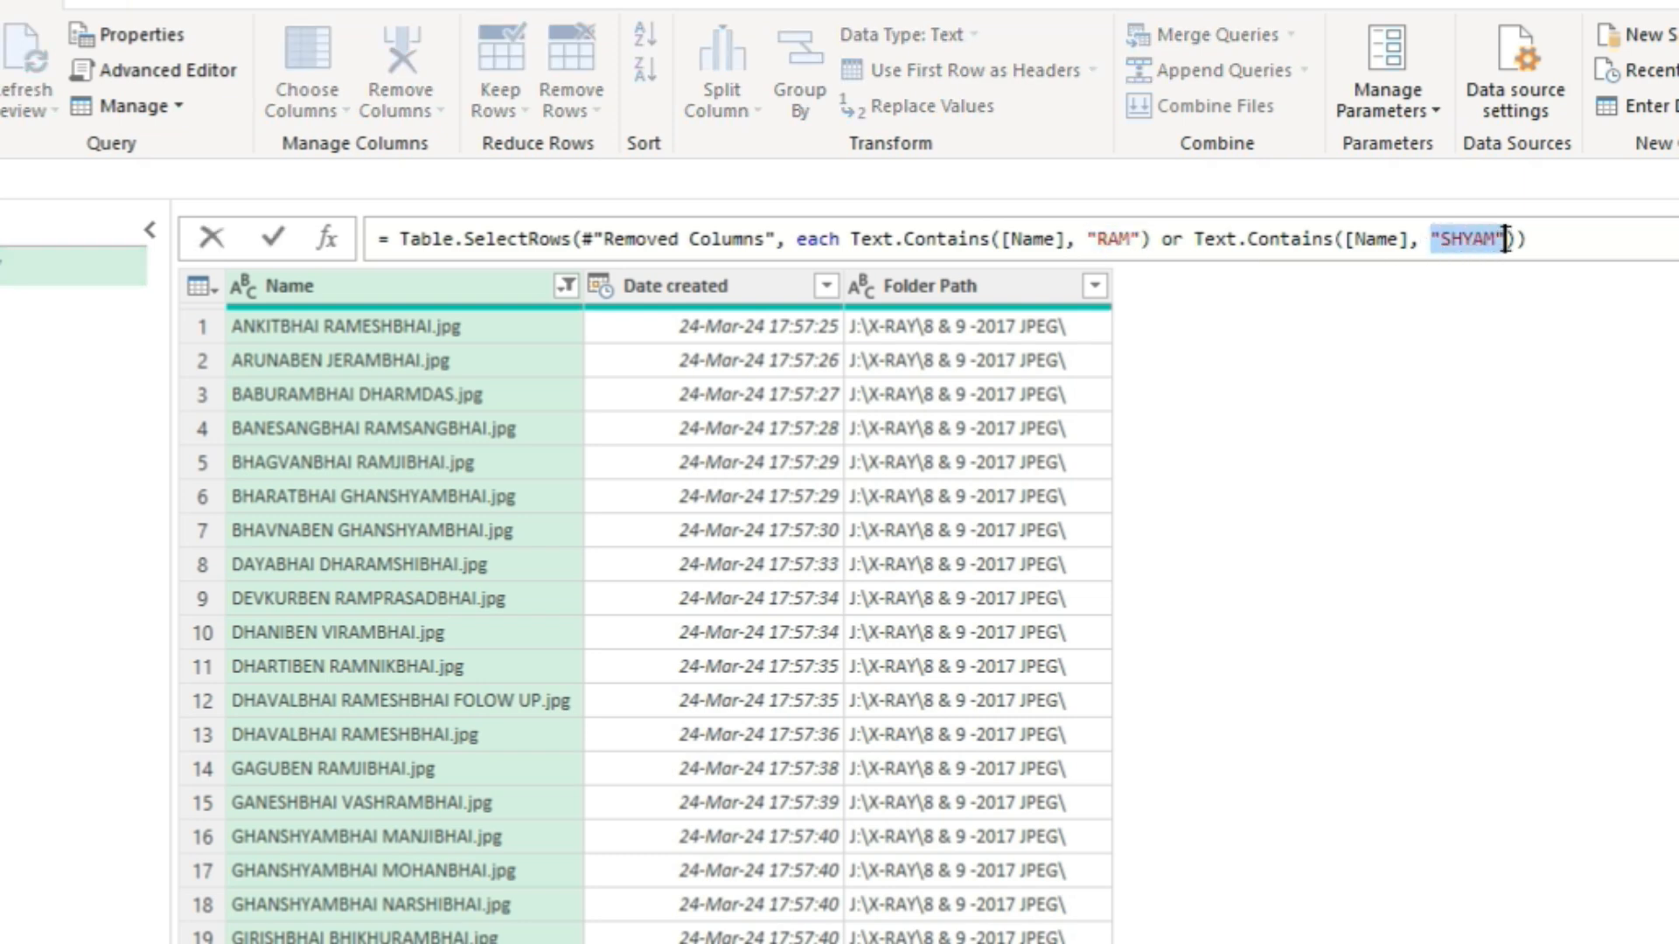
{"action": "left_click_drag", "start_coordinate": [1090, 239], "coordinate": [1145, 239]}
{"action": "key", "text": "BackSpace"}
{"action": "type", "text": "AS"}
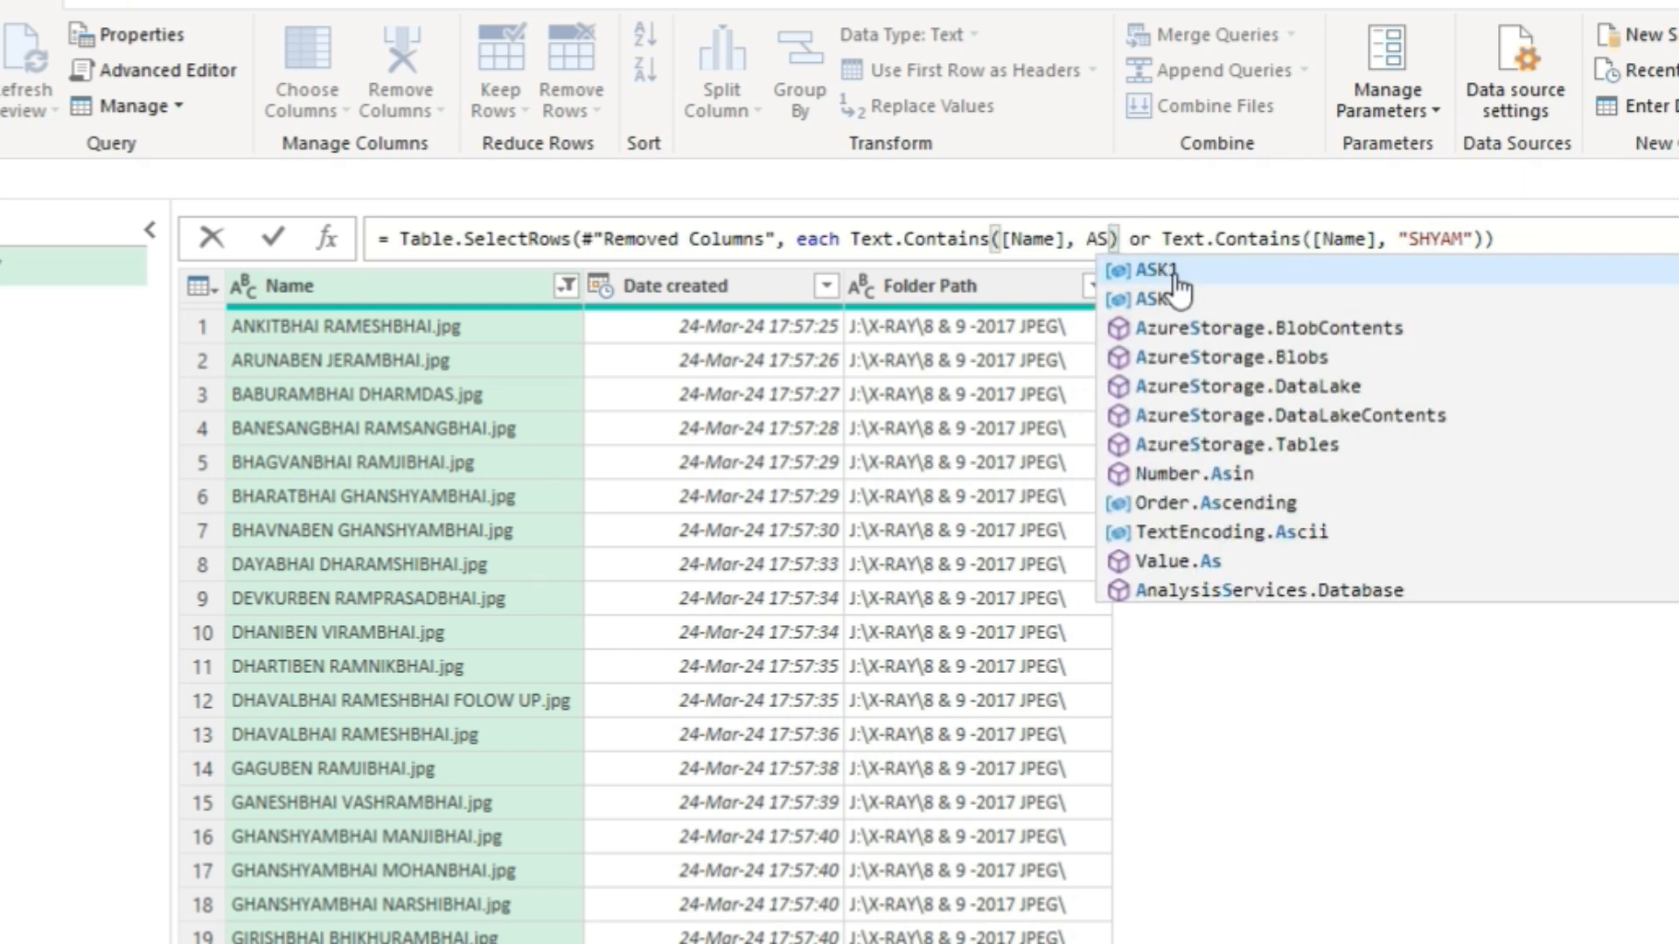
{"action": "left_click", "coordinate": [1168, 274]}
- Replace "SHYAM" with ASK2 in the Filtered Rows formula, then close and load the query
{"action": "left_click_drag", "start_coordinate": [1427, 239], "coordinate": [1503, 239]}
{"action": "type", "text": "AS"}
{"action": "left_click", "coordinate": [1490, 302]}
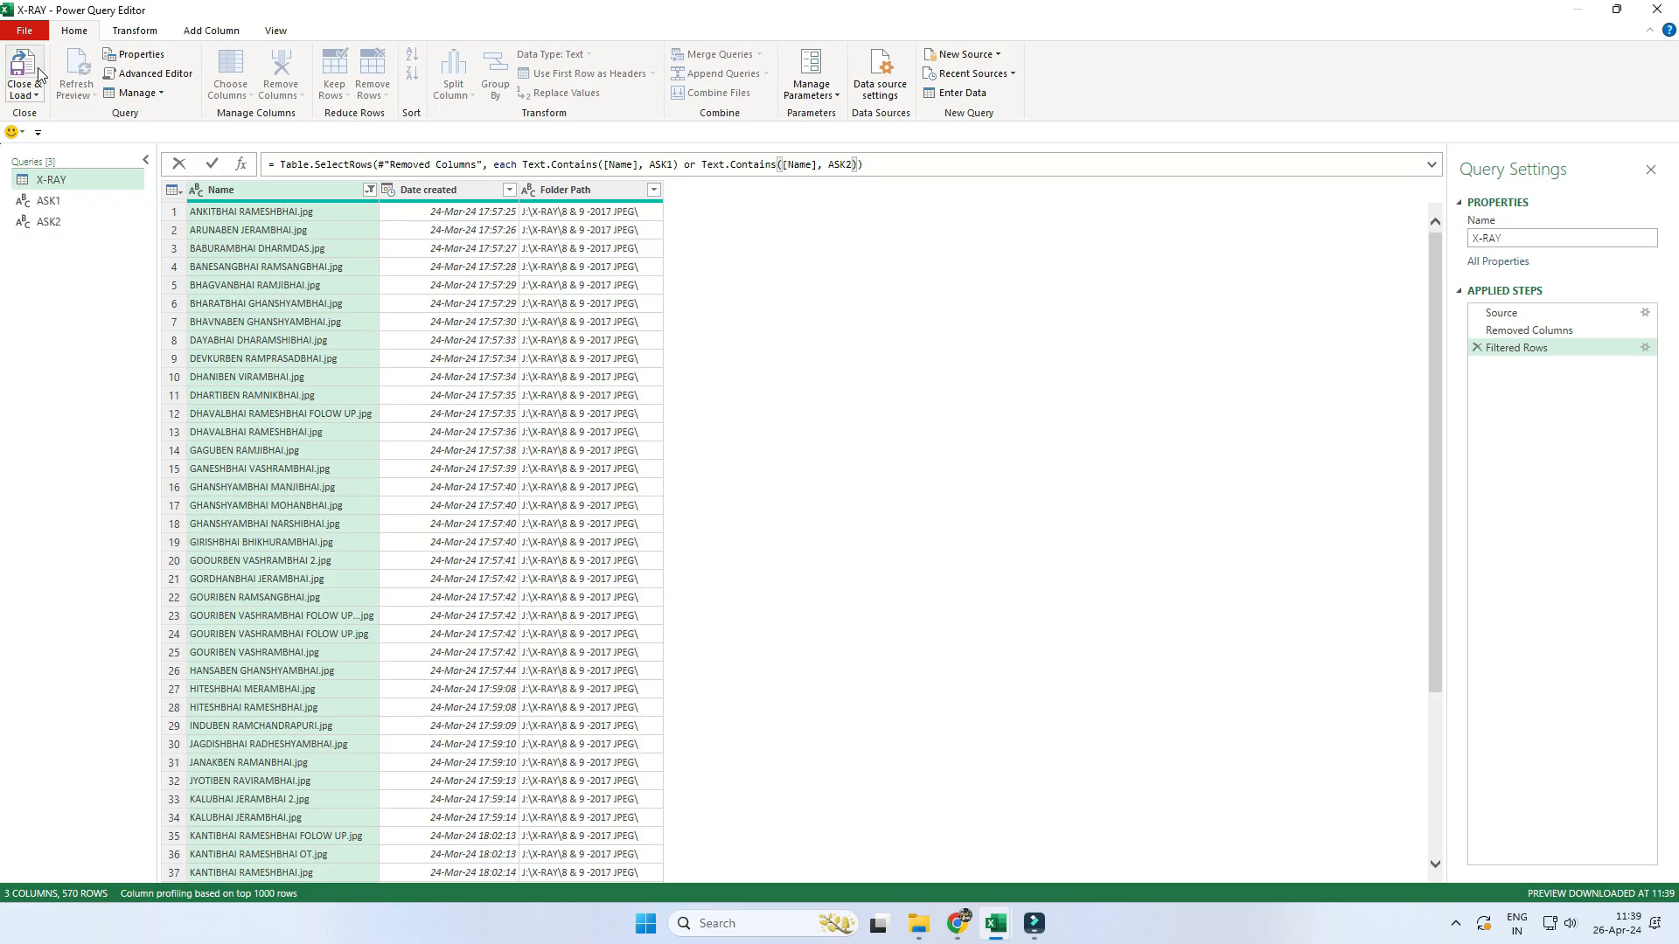
{"action": "left_click", "coordinate": [35, 74]}
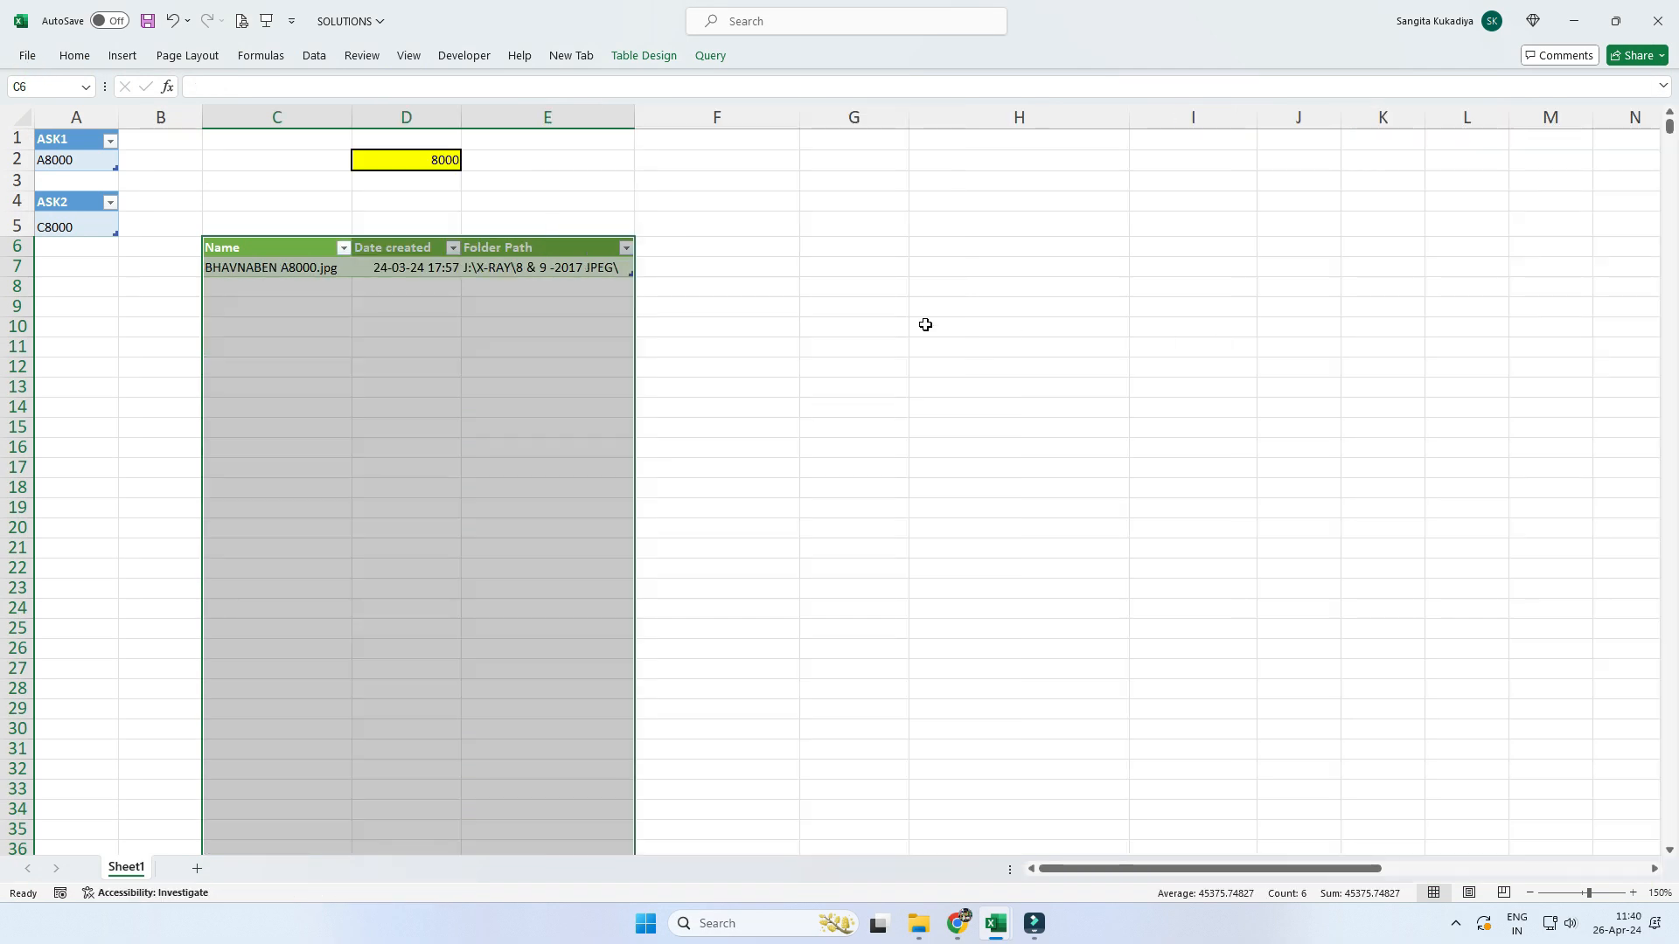
- Enter 9000 in cell D2 and refresh the X-RAY table
{"action": "left_click", "coordinate": [428, 162]}
{"action": "type", "text": "9000"}
{"action": "key", "text": "Return"}
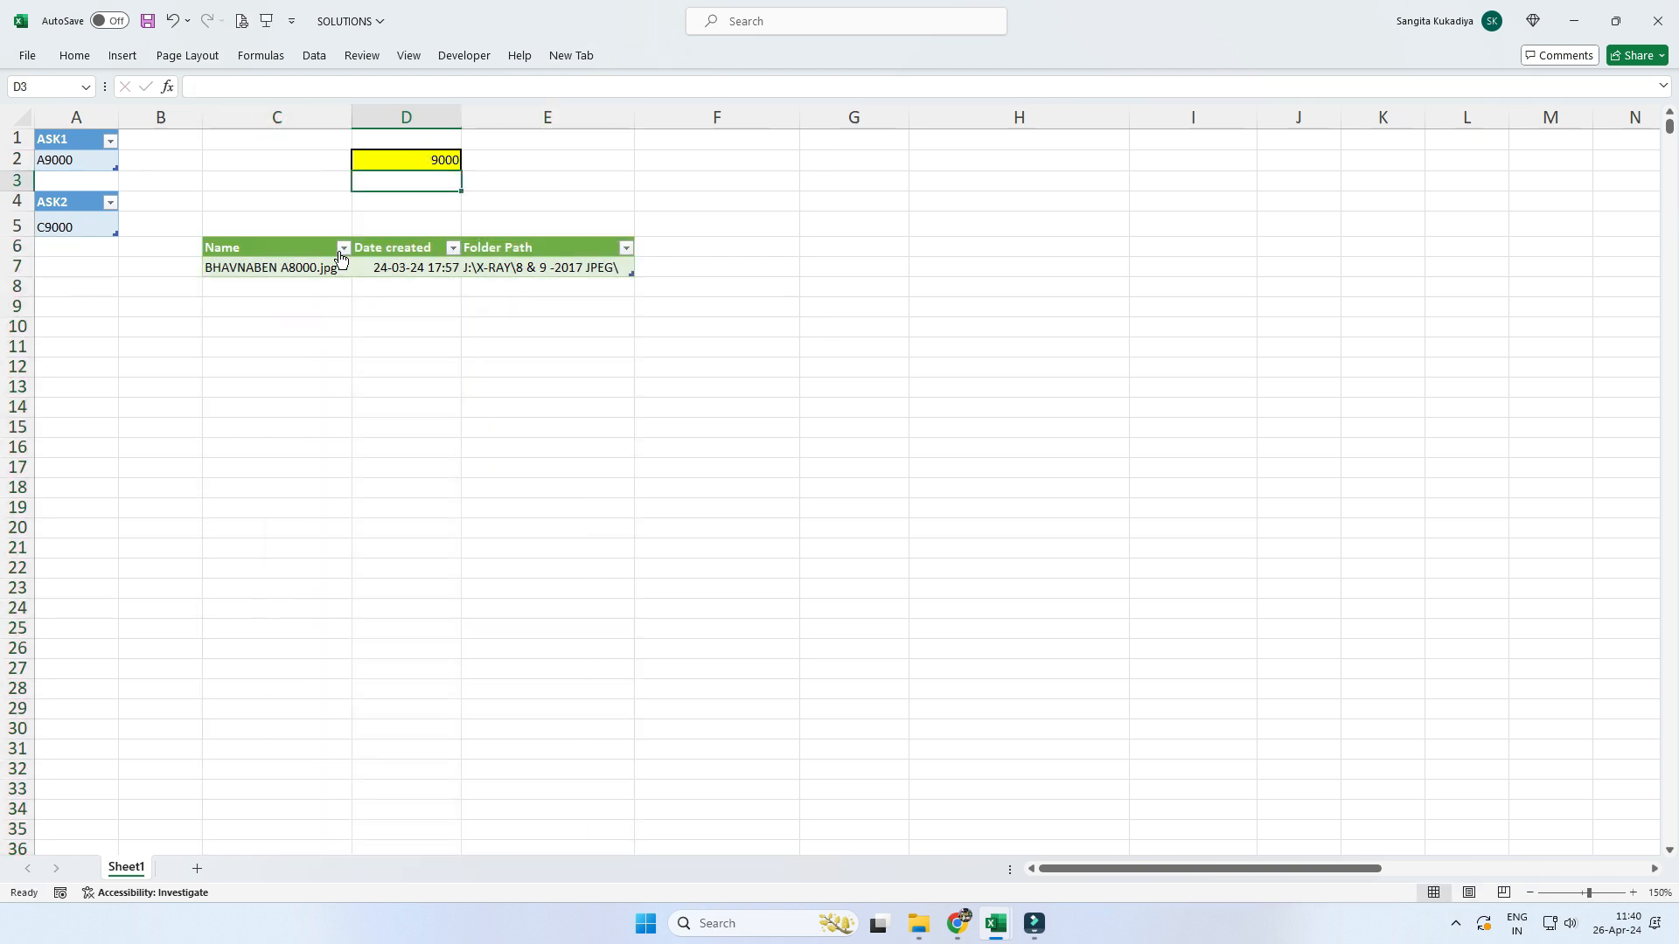
{"action": "right_click", "coordinate": [307, 270]}
{"action": "left_click", "coordinate": [347, 472]}
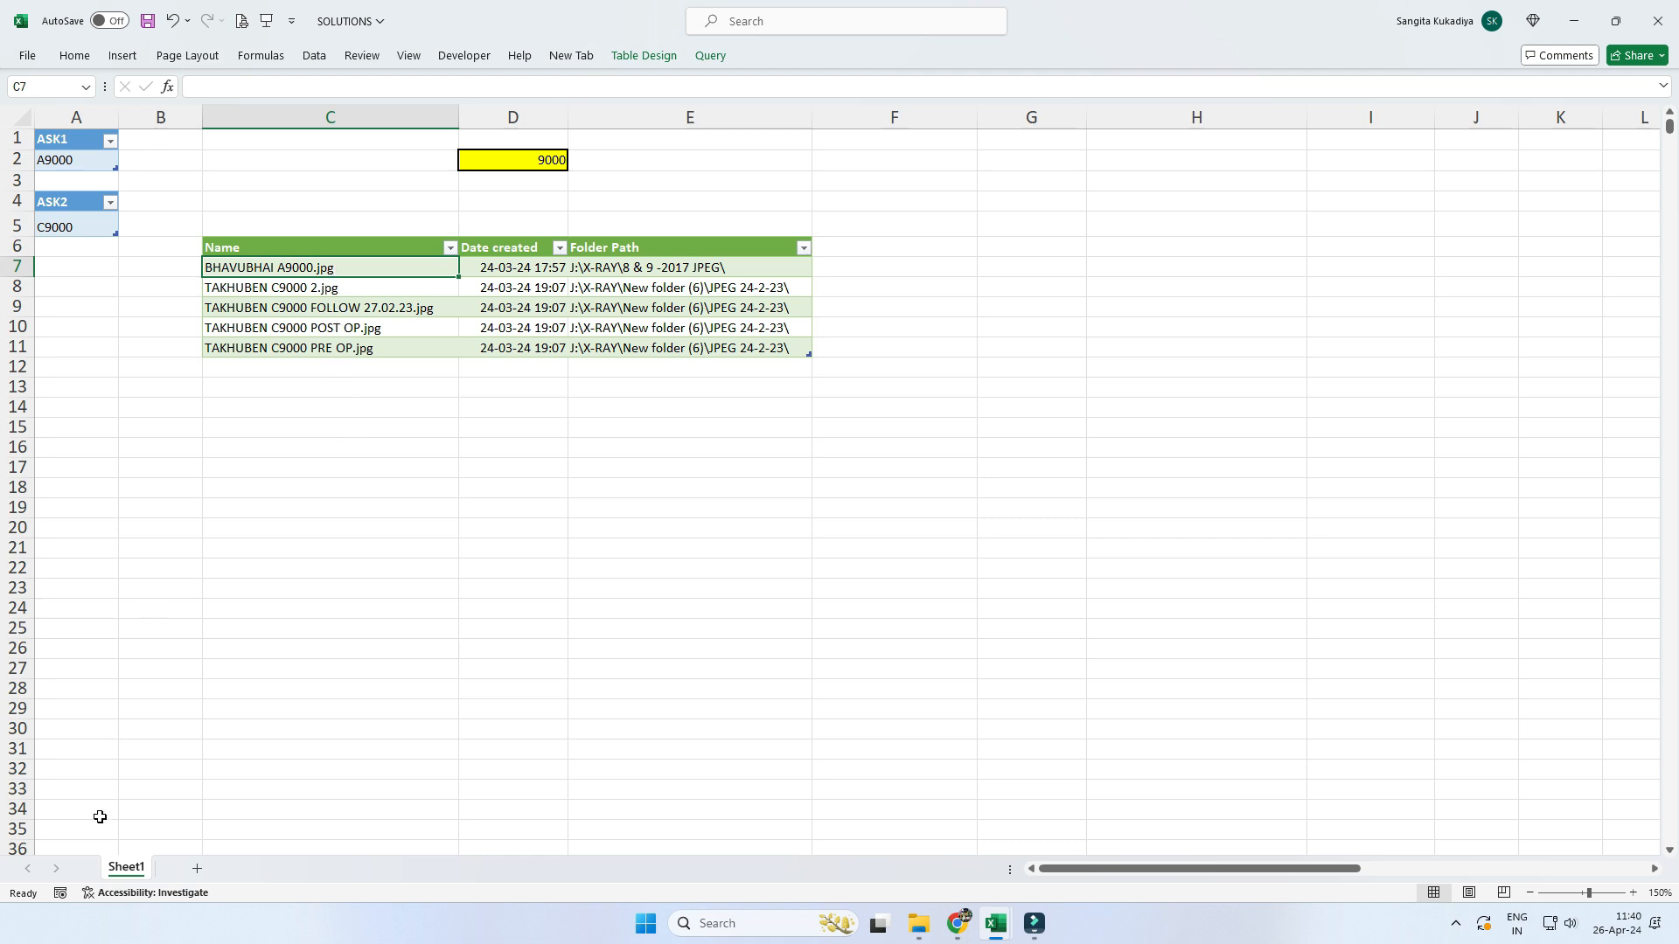
- Record a macro named REFRESH in this workbook that refreshes the X-RAY table
{"action": "left_click", "coordinate": [59, 892]}
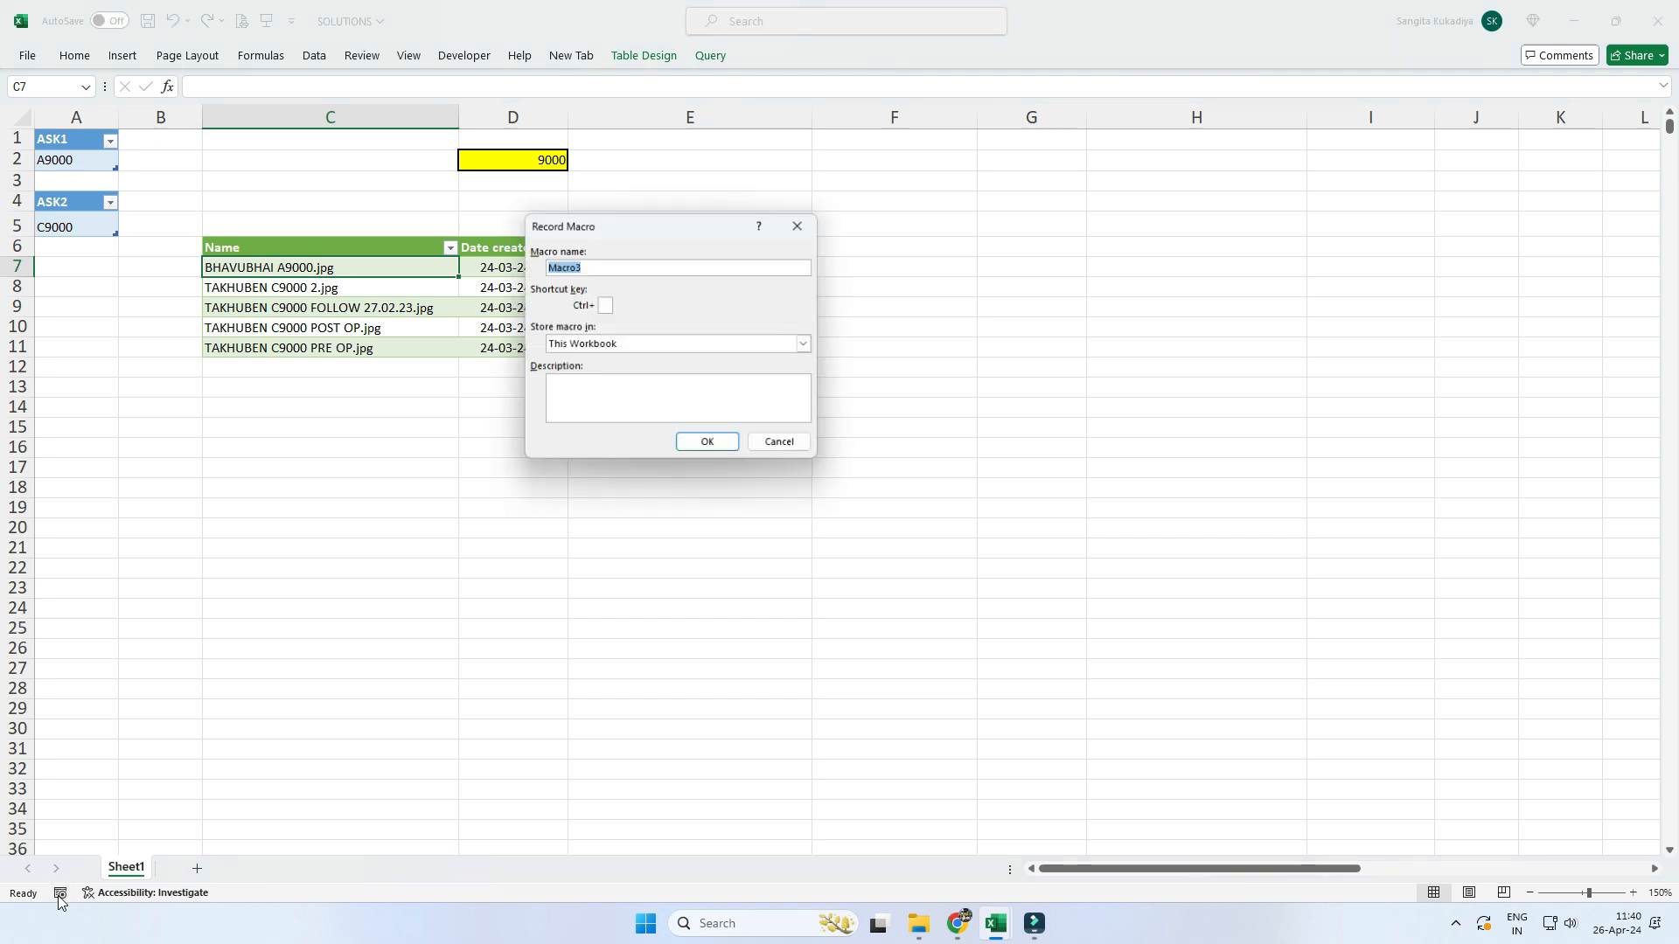
{"action": "type", "text": "REFRESH"}
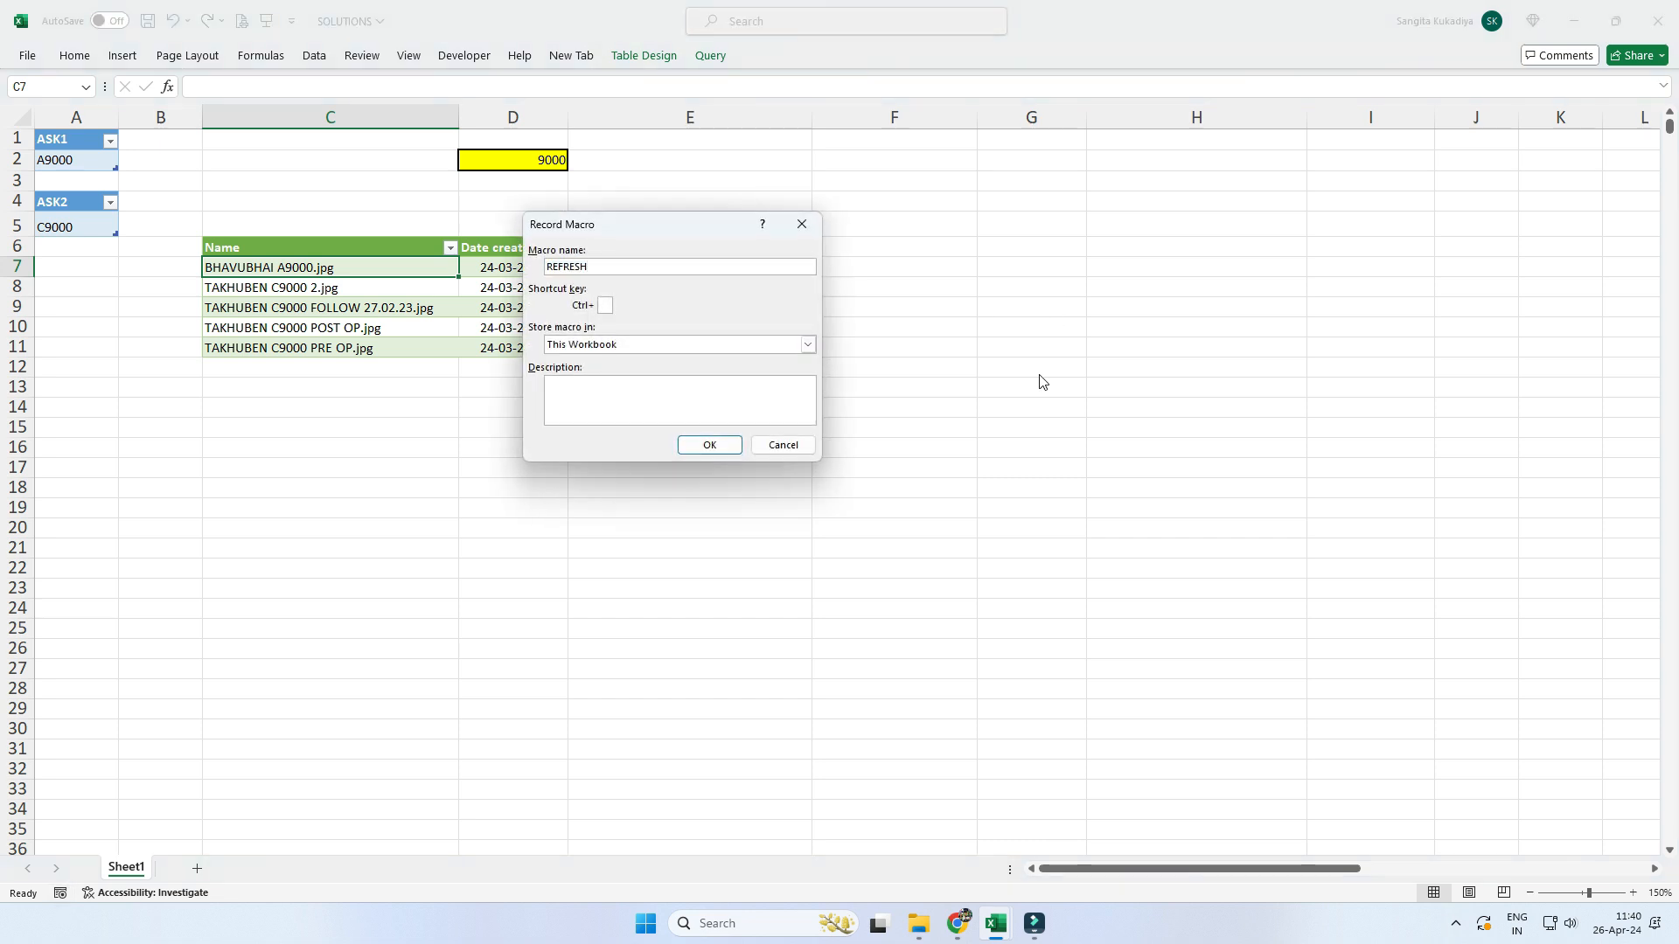
{"action": "left_click", "coordinate": [704, 447]}
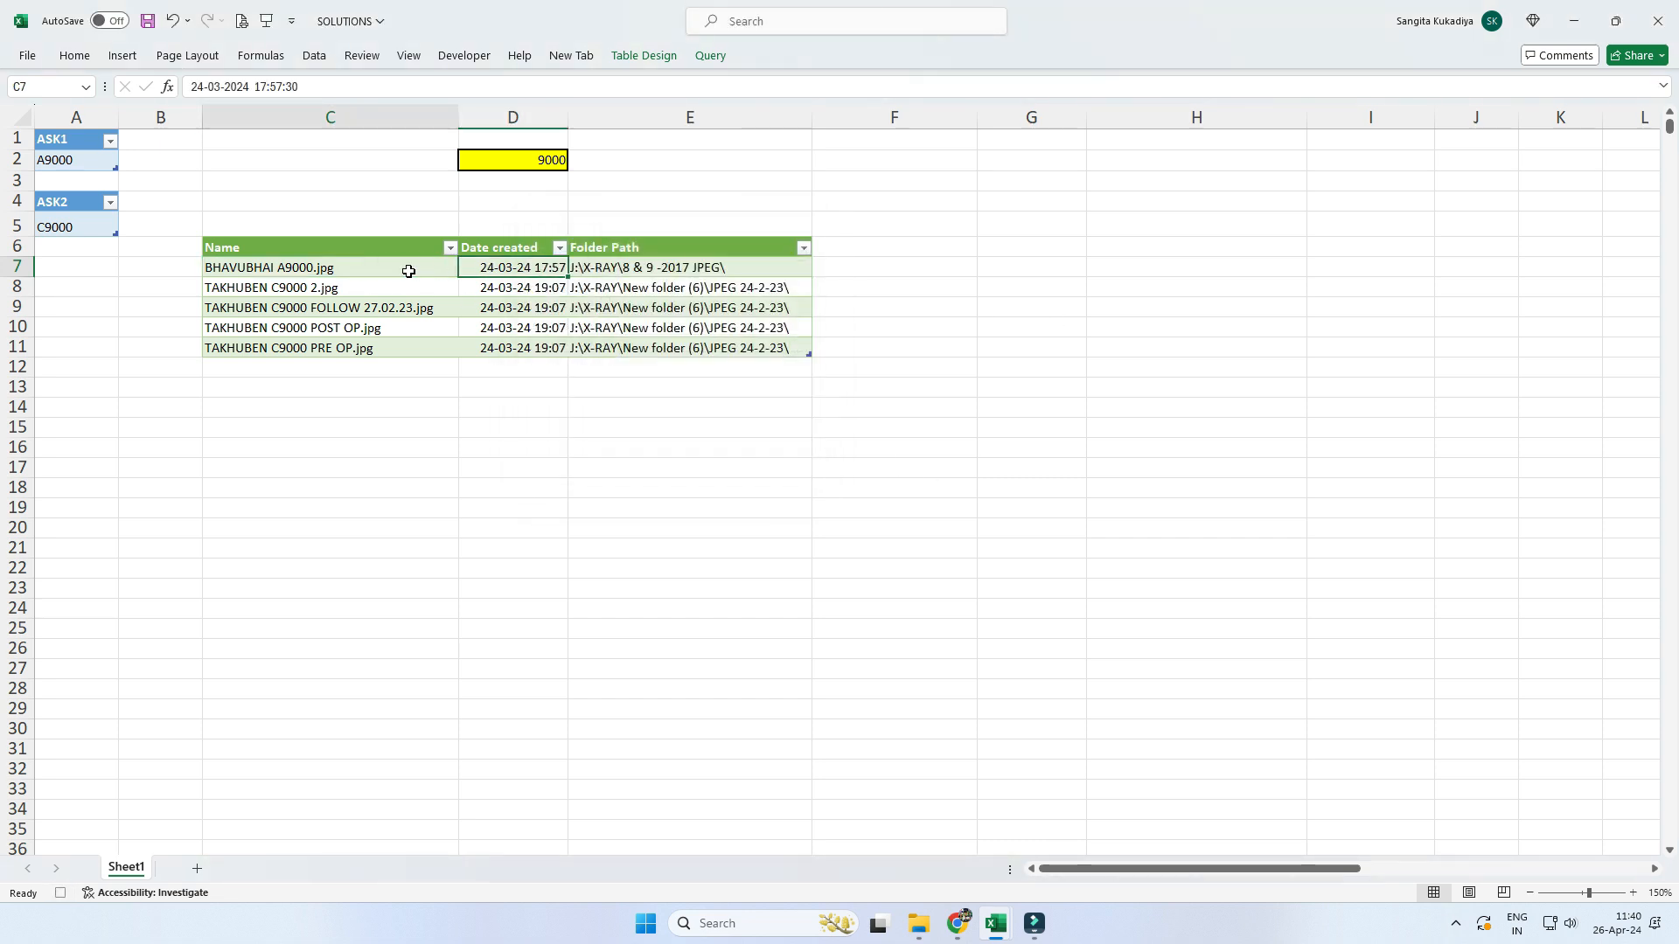
{"action": "right_click", "coordinate": [409, 271]}
{"action": "left_click", "coordinate": [455, 472]}
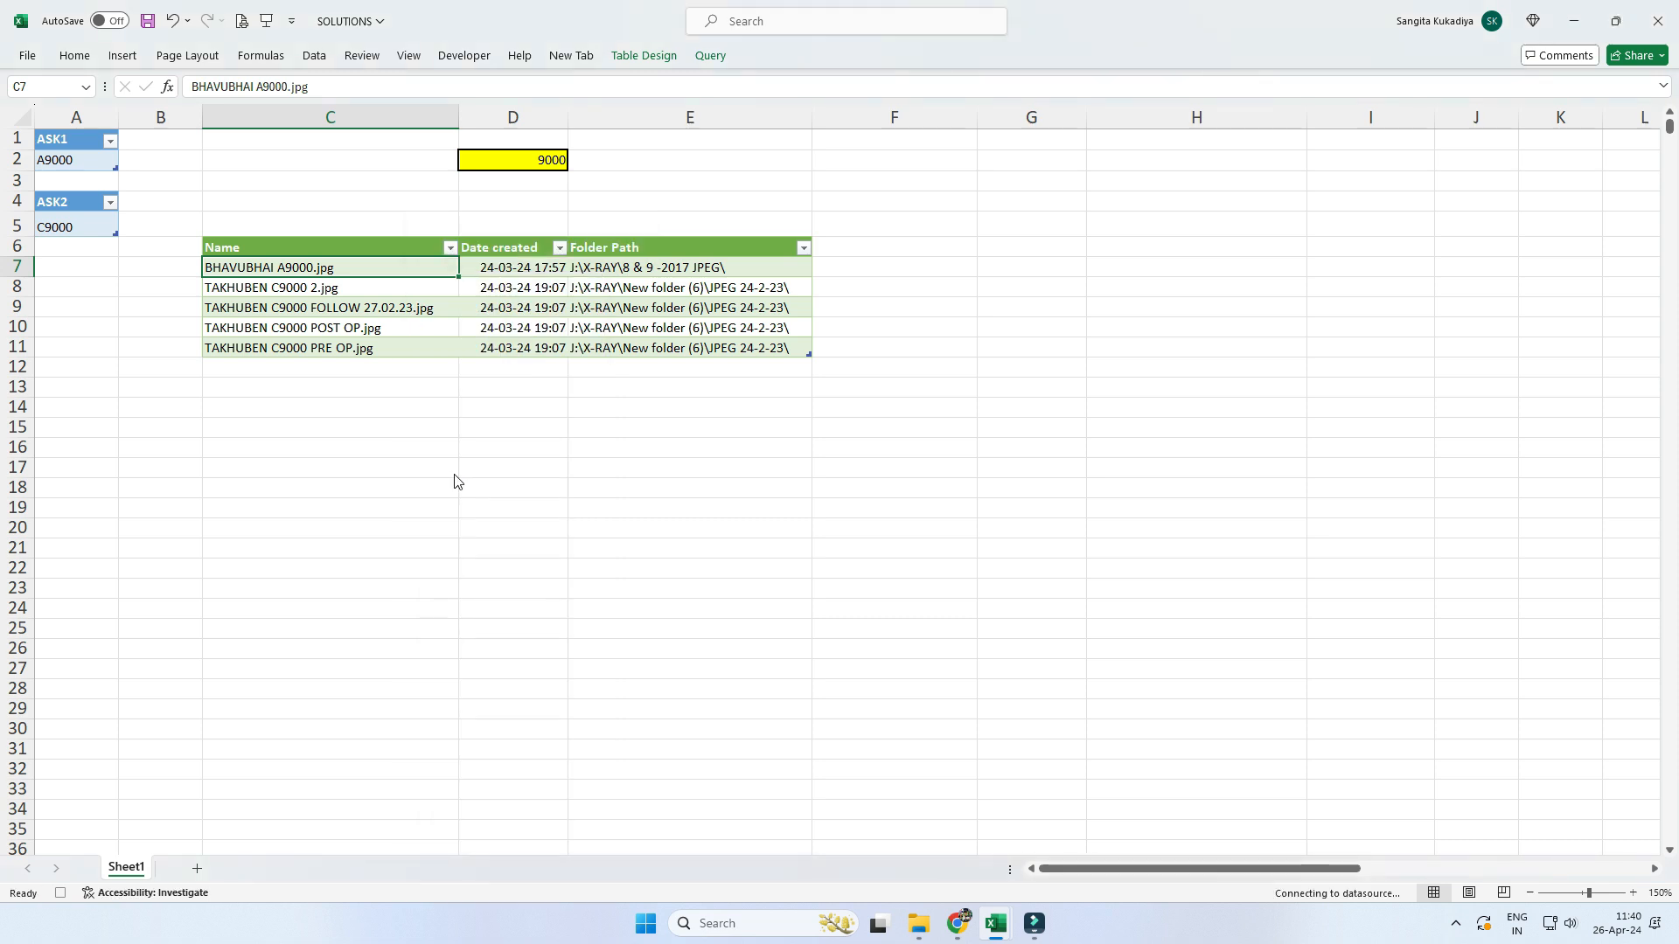
{"action": "left_click", "coordinate": [58, 893]}
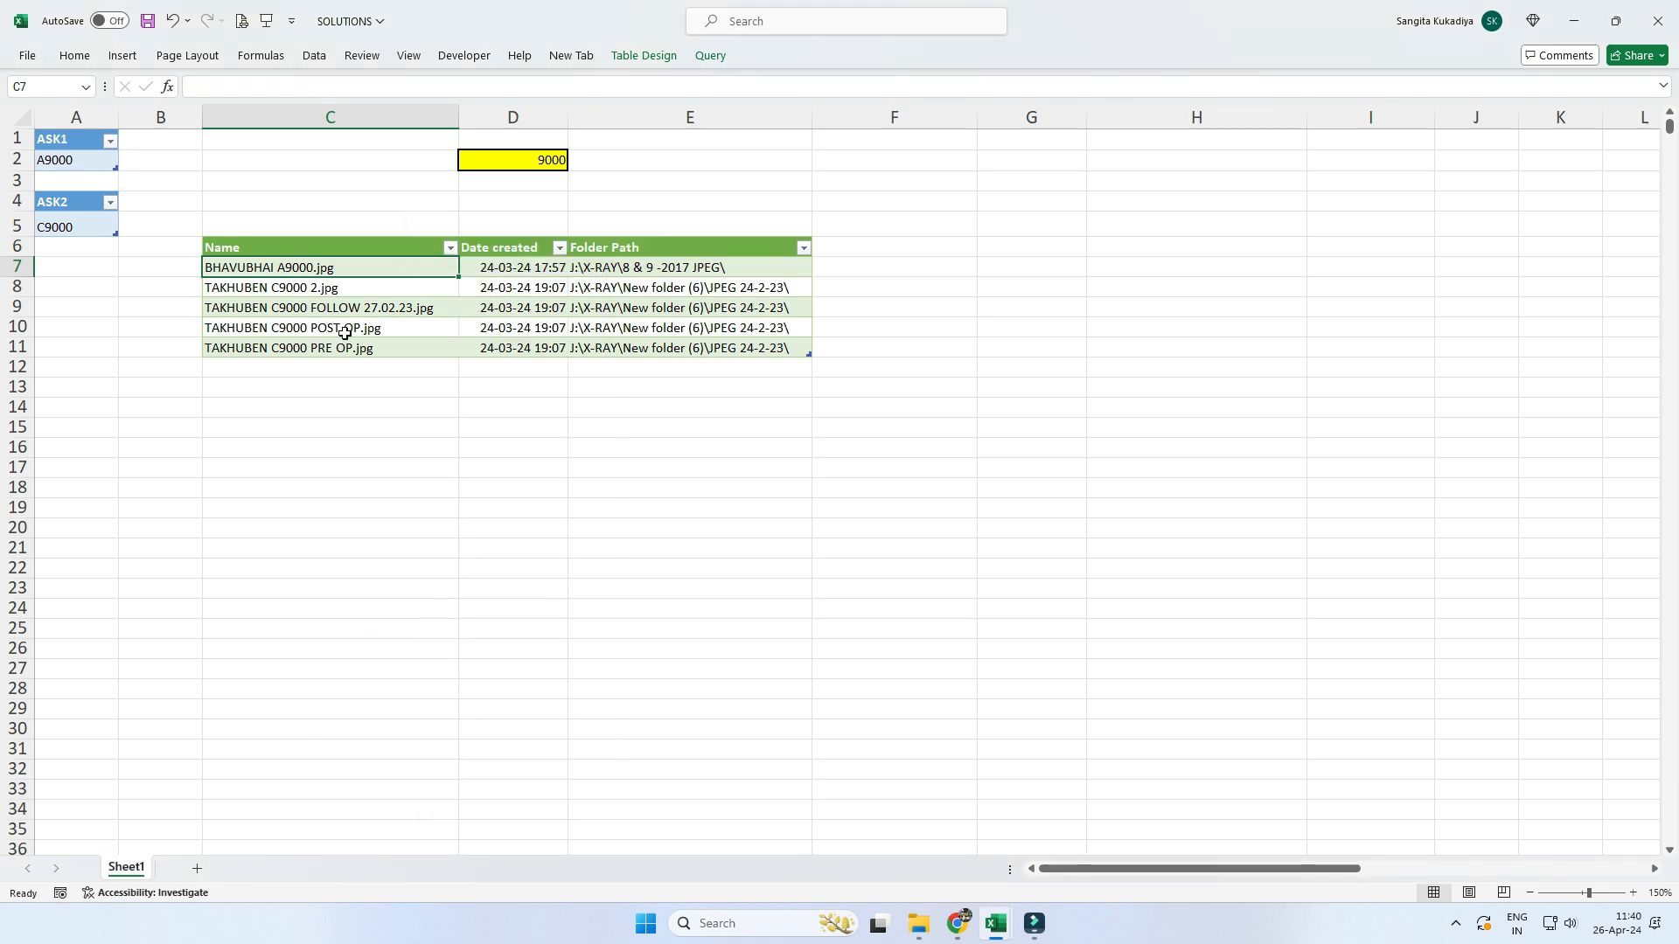
- Insert a form control button beside cell D2, above the Folder Path column, and assign the REFRESH macro to it
{"action": "left_click", "coordinate": [464, 56]}
{"action": "left_click", "coordinate": [413, 100]}
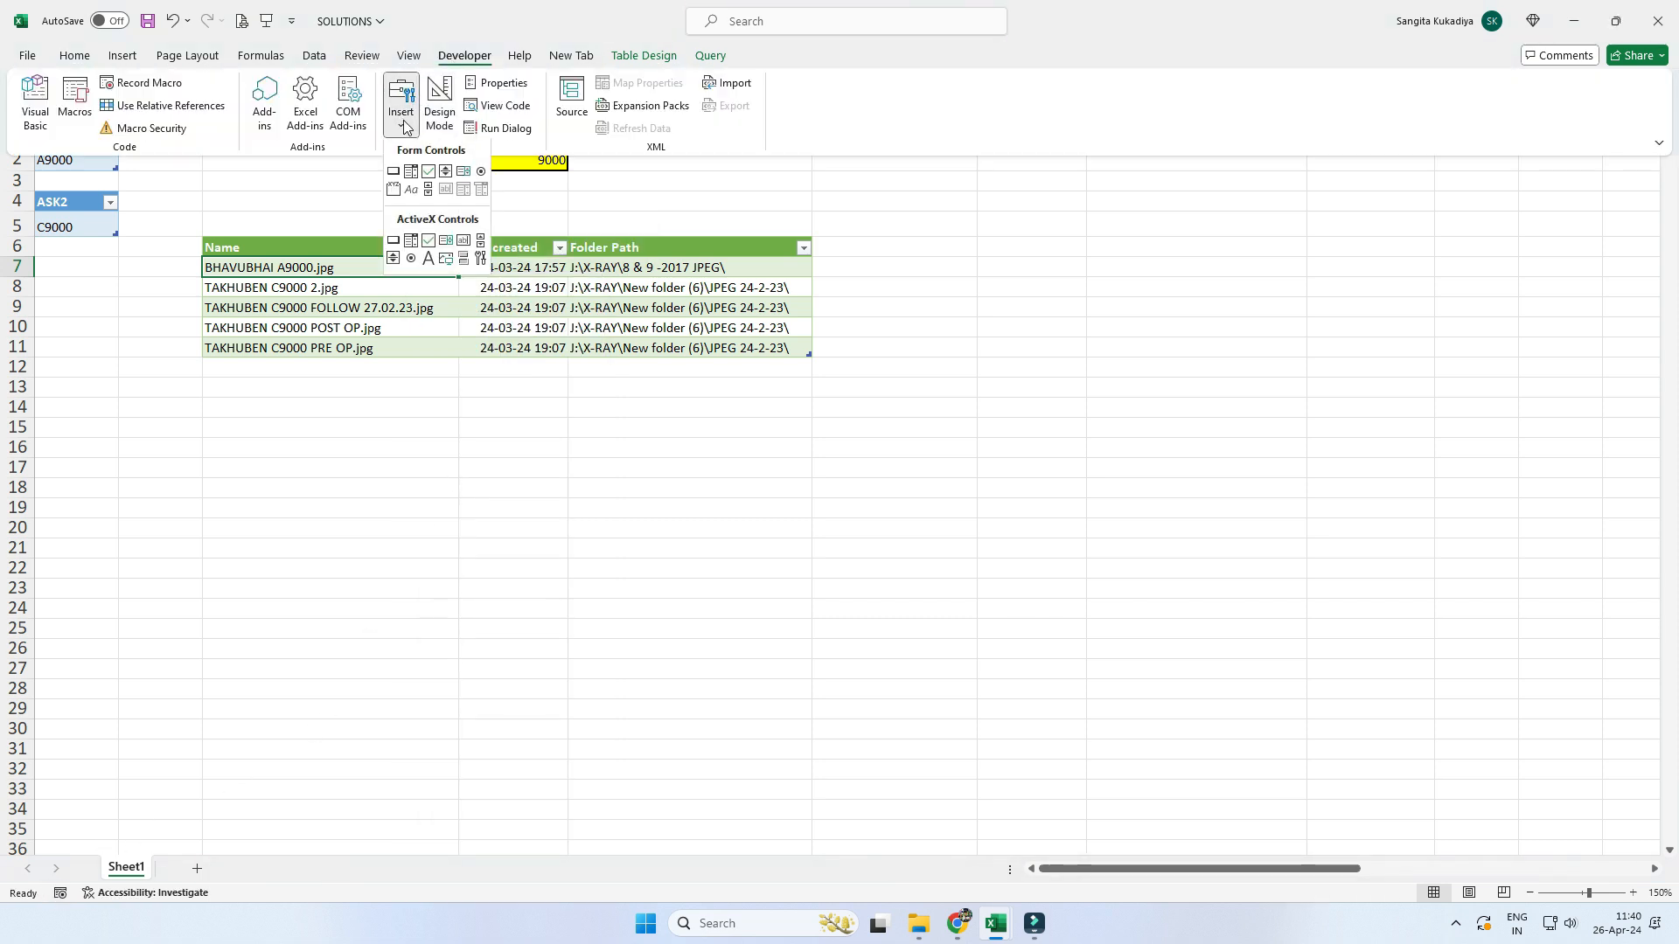
{"action": "left_click", "coordinate": [394, 228]}
{"action": "left_click_drag", "start_coordinate": [601, 138], "coordinate": [726, 195]}
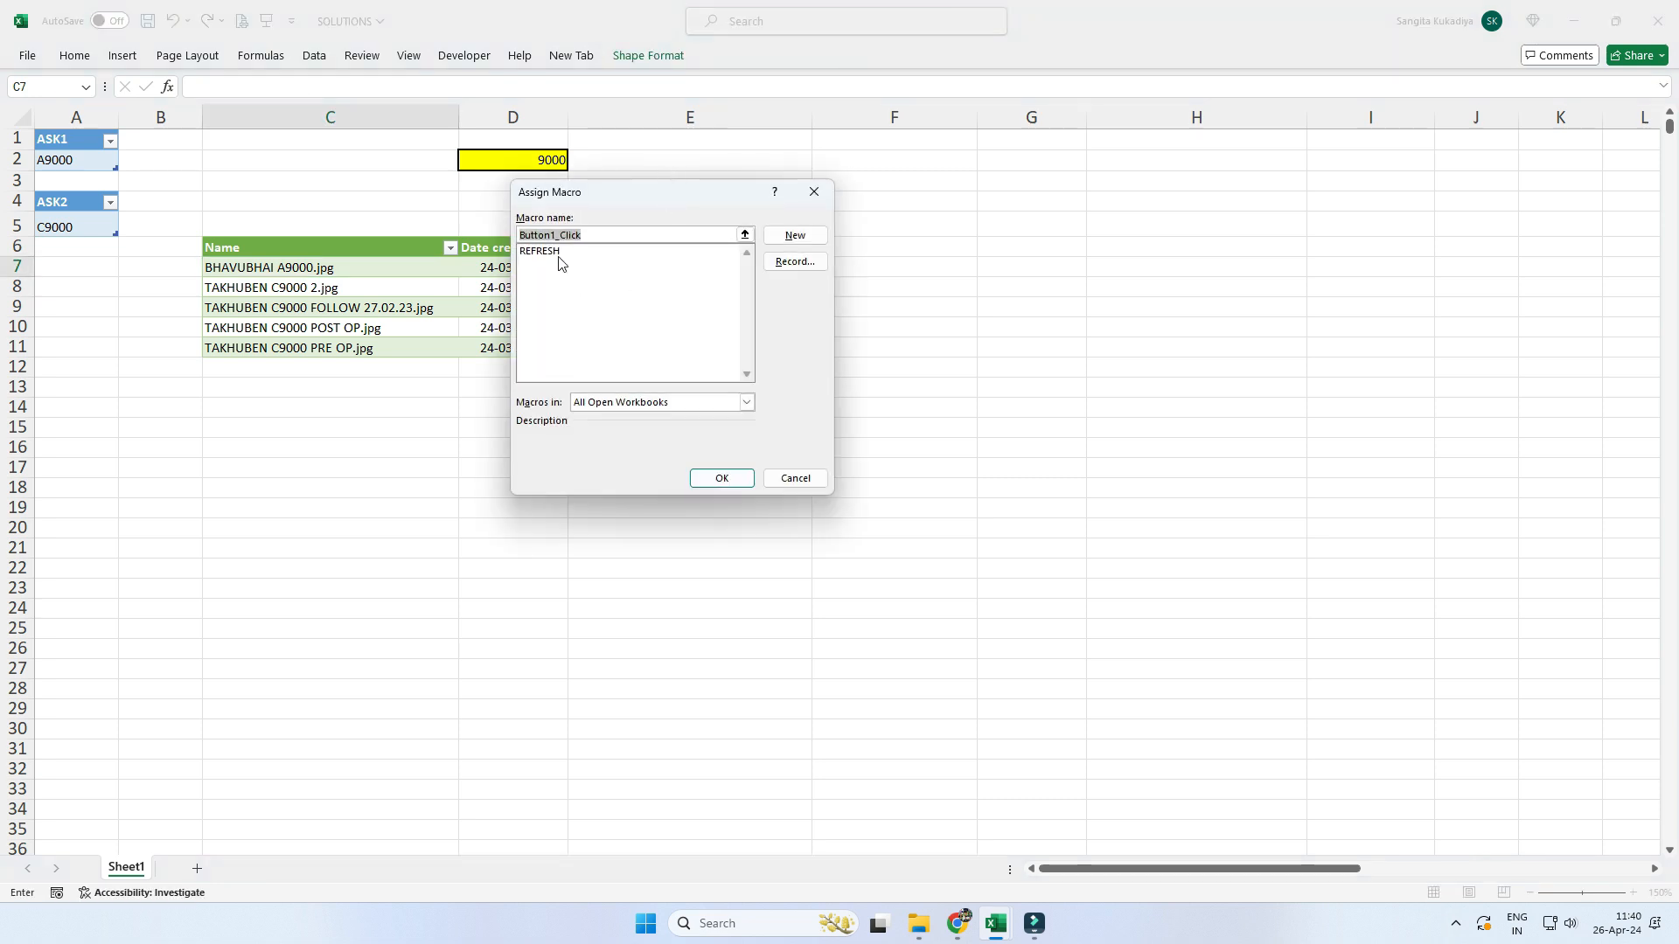
{"action": "left_click", "coordinate": [630, 280]}
{"action": "left_click", "coordinate": [723, 479]}
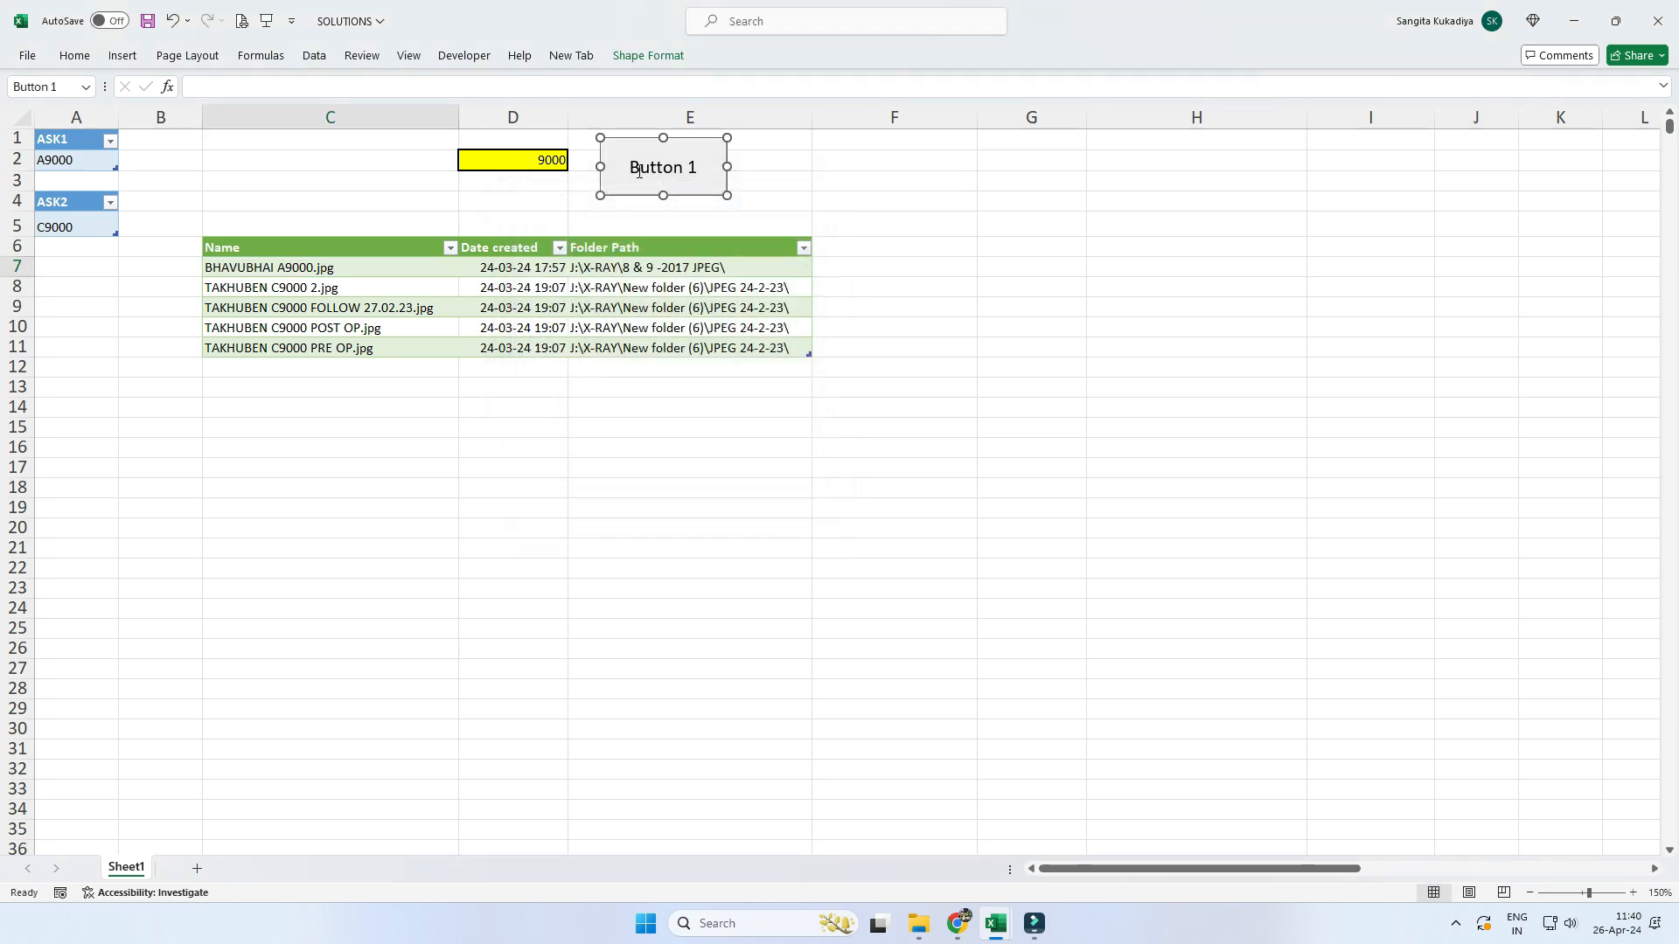
{"action": "key", "text": "Escape"}
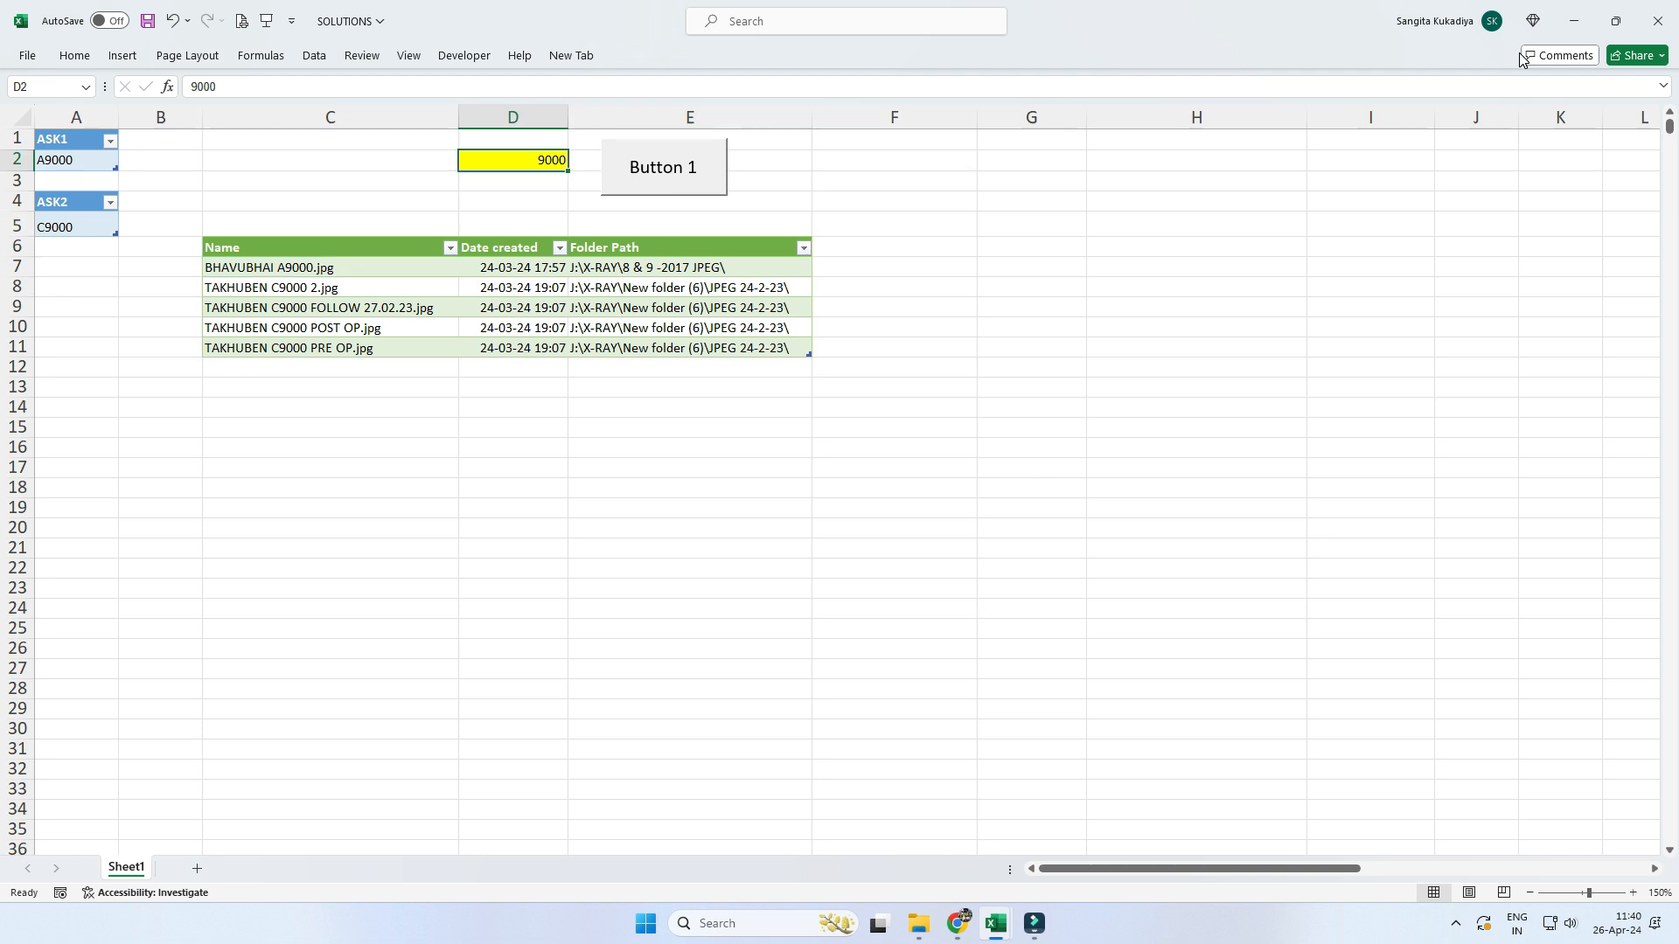
- Enter 9005 in cell D2, run the refresh with Button 1 and review the resulting table
{"action": "type", "text": "9005"}
{"action": "key", "text": "Return"}
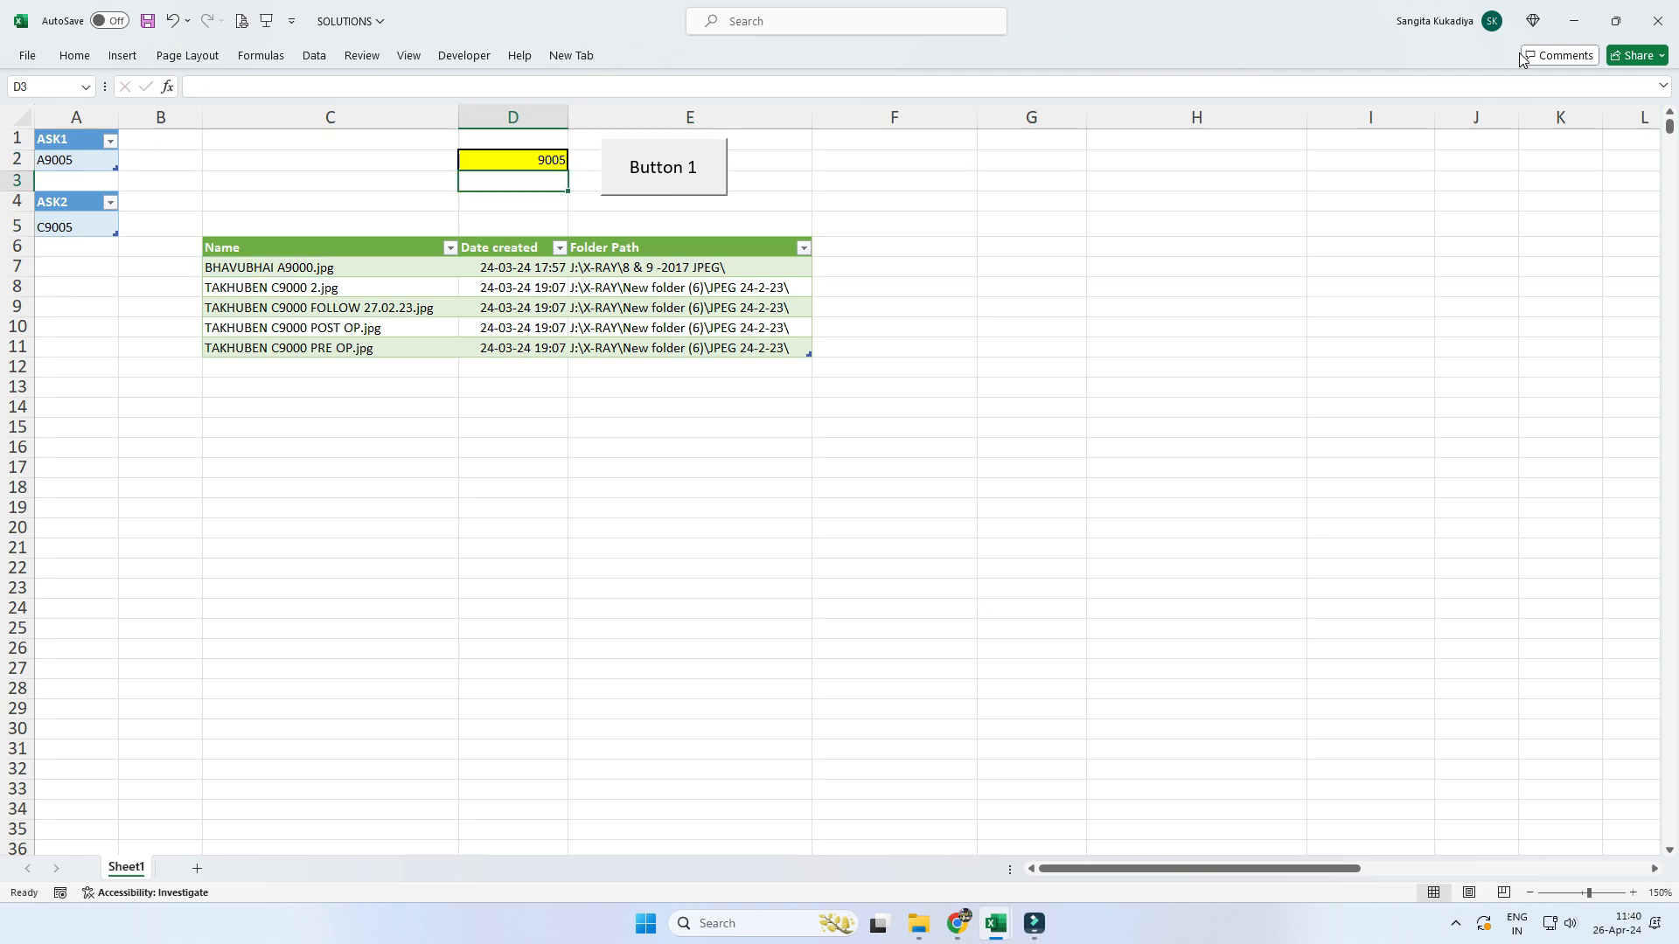
{"action": "left_click", "coordinate": [698, 165]}
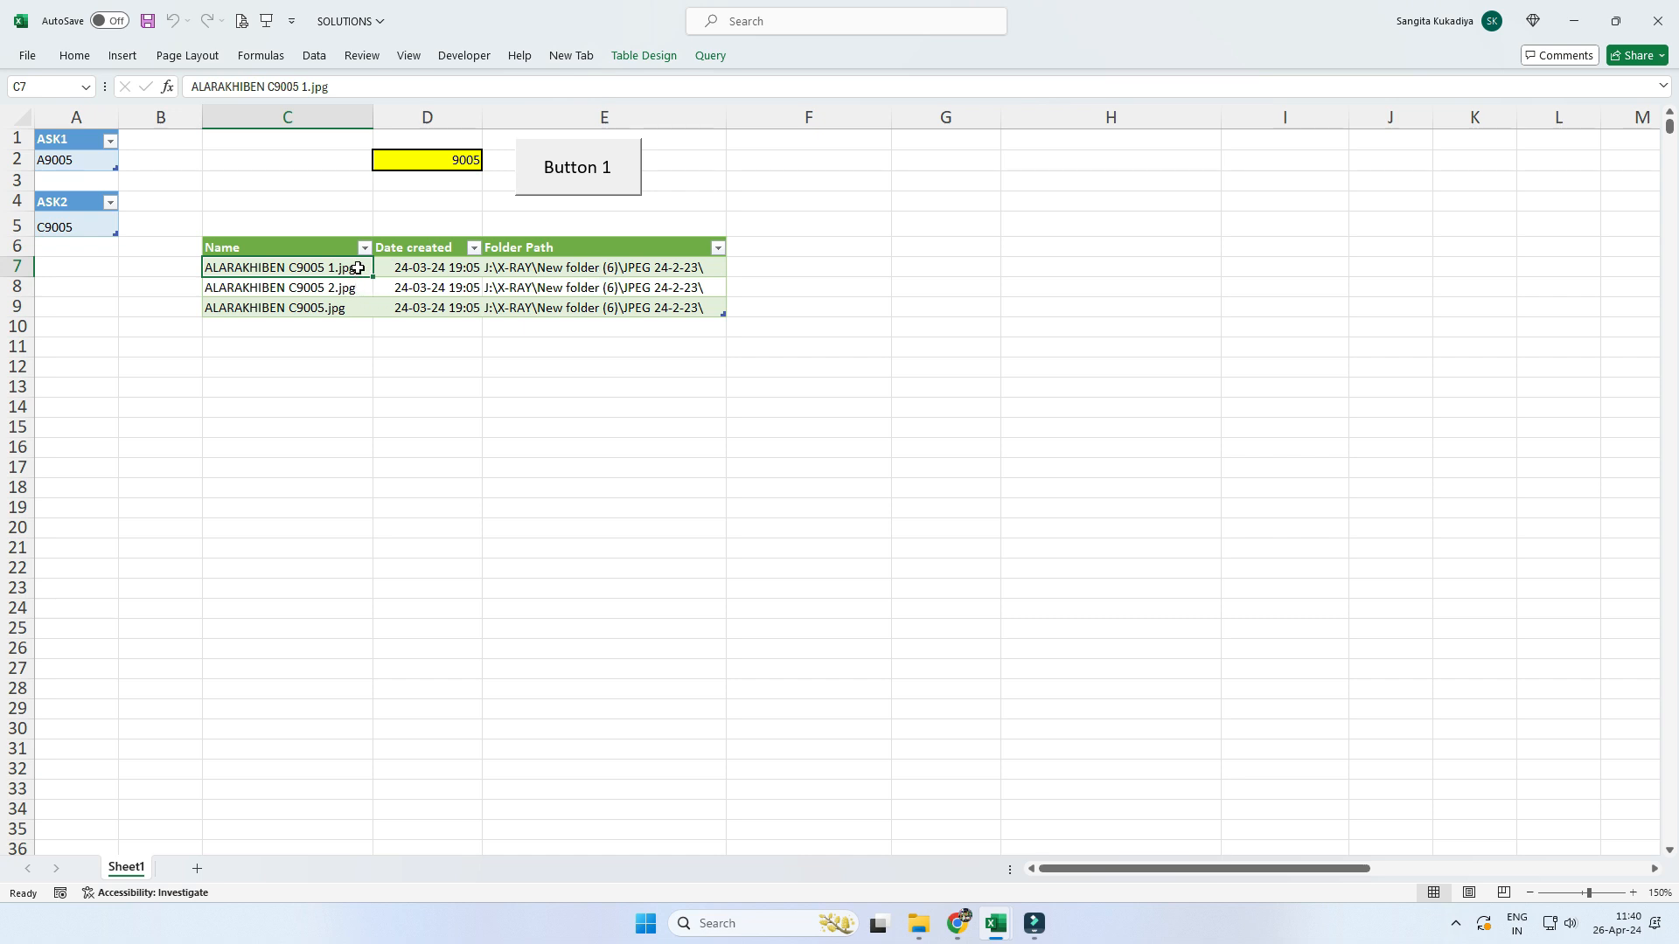
{"action": "left_click_drag", "start_coordinate": [319, 249], "coordinate": [656, 300]}
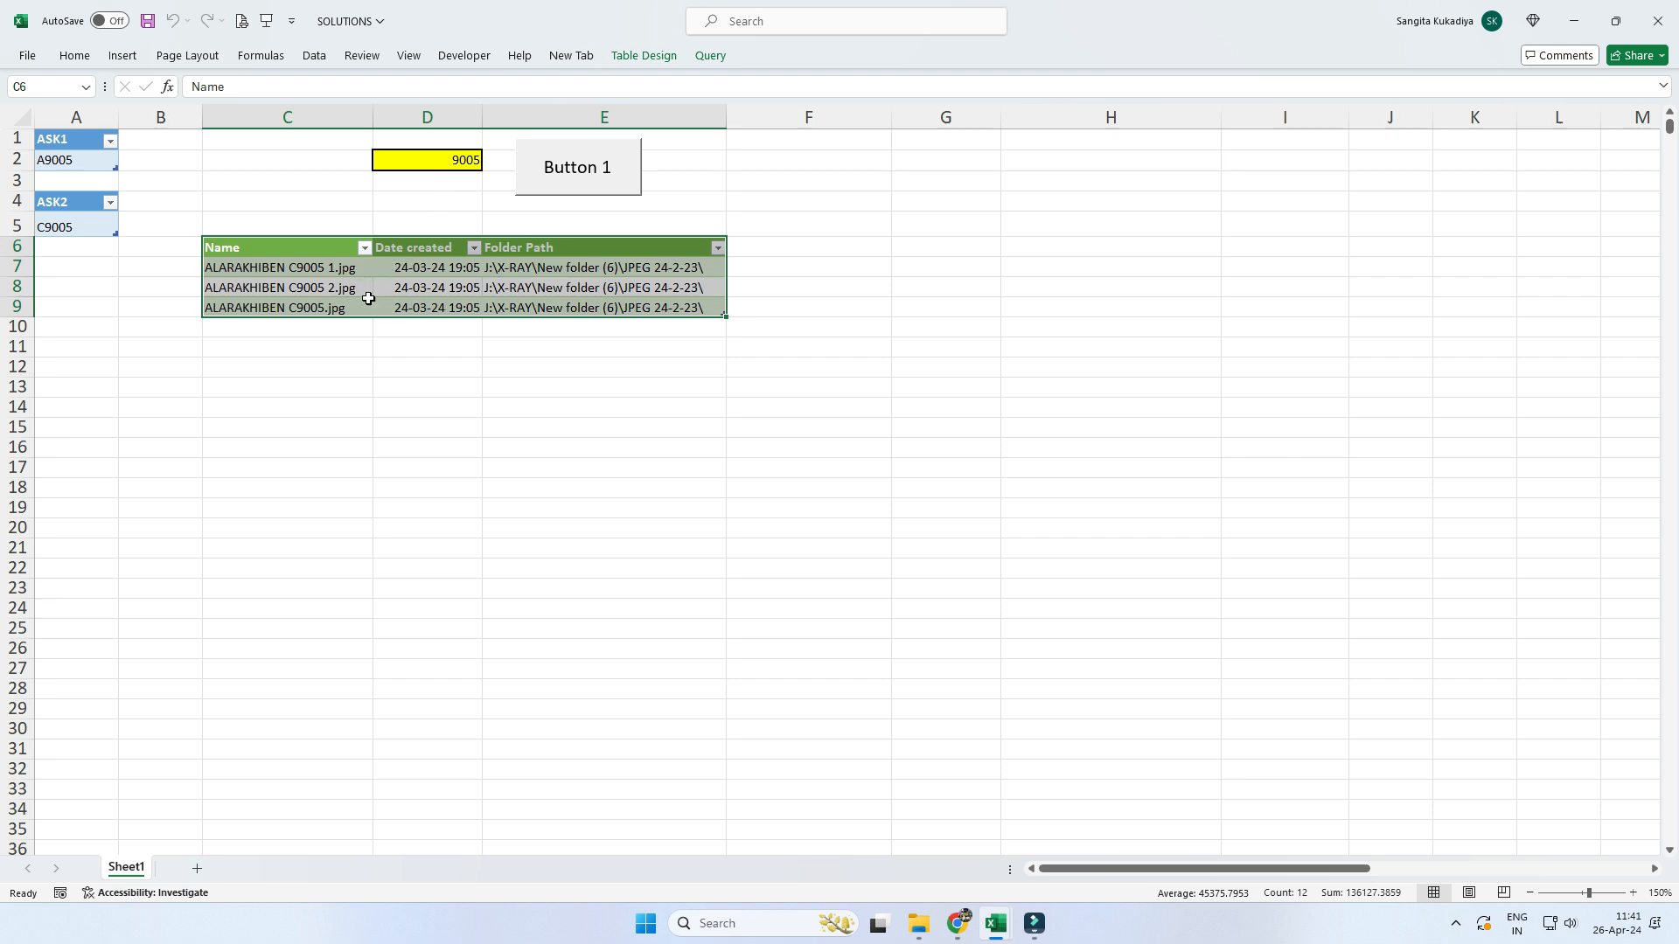
- Turn off Adjust column width in the X-RAY table's external data properties
{"action": "left_click", "coordinate": [367, 306]}
{"action": "left_click", "coordinate": [339, 265]}
{"action": "left_click", "coordinate": [325, 61]}
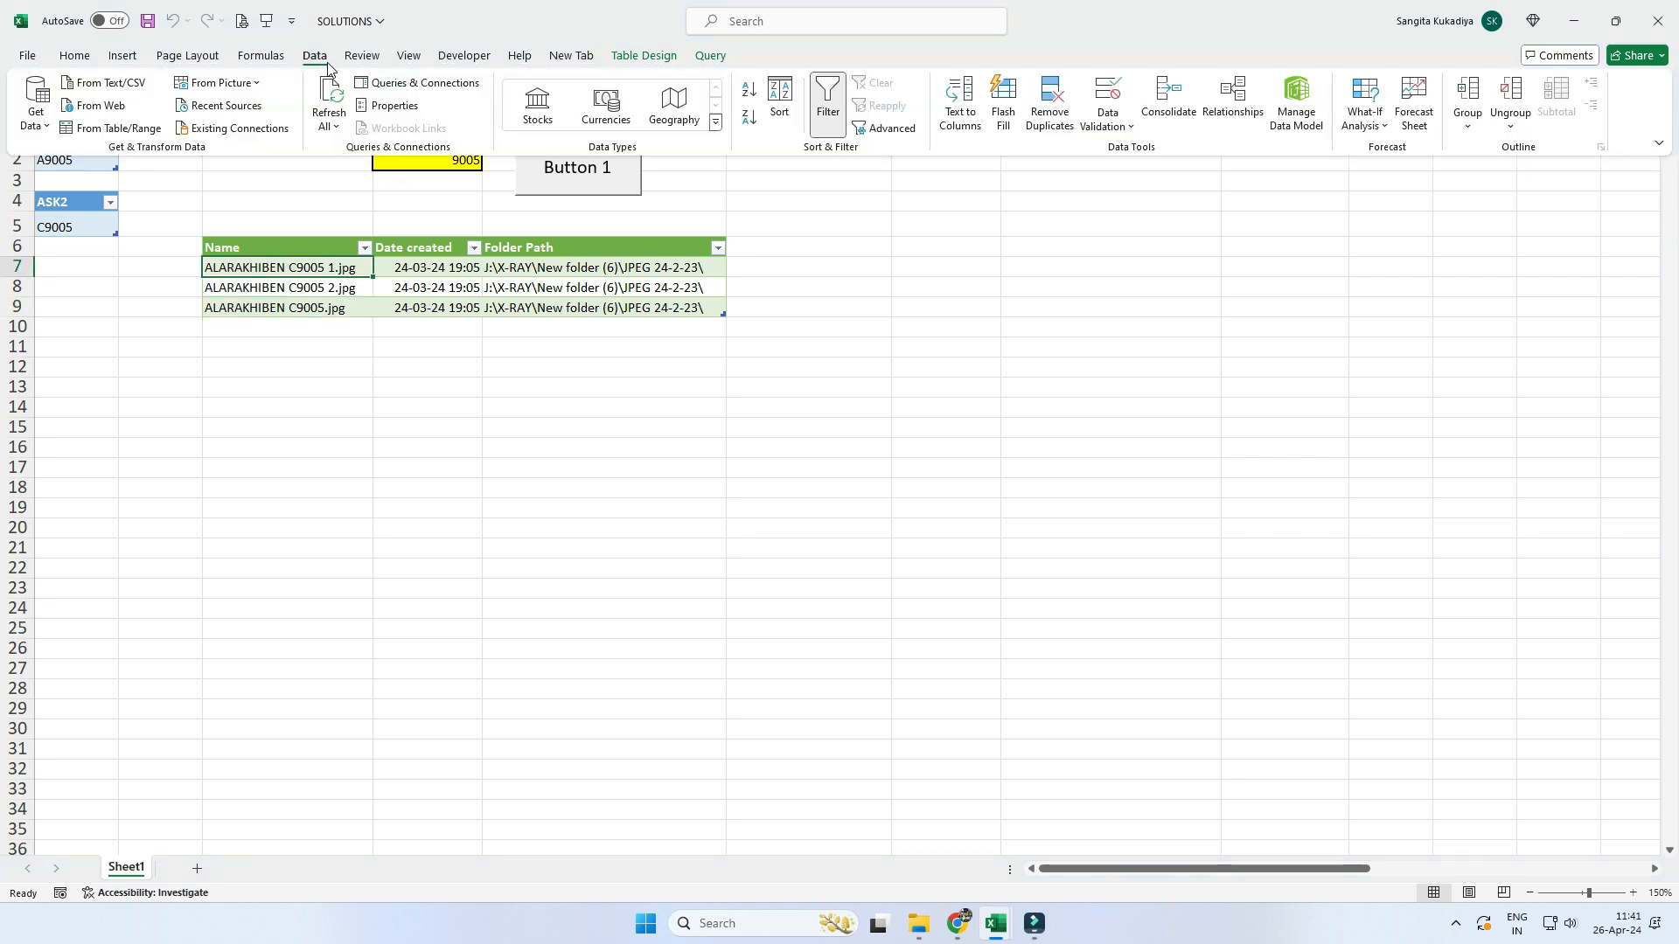
{"action": "left_click", "coordinate": [389, 105]}
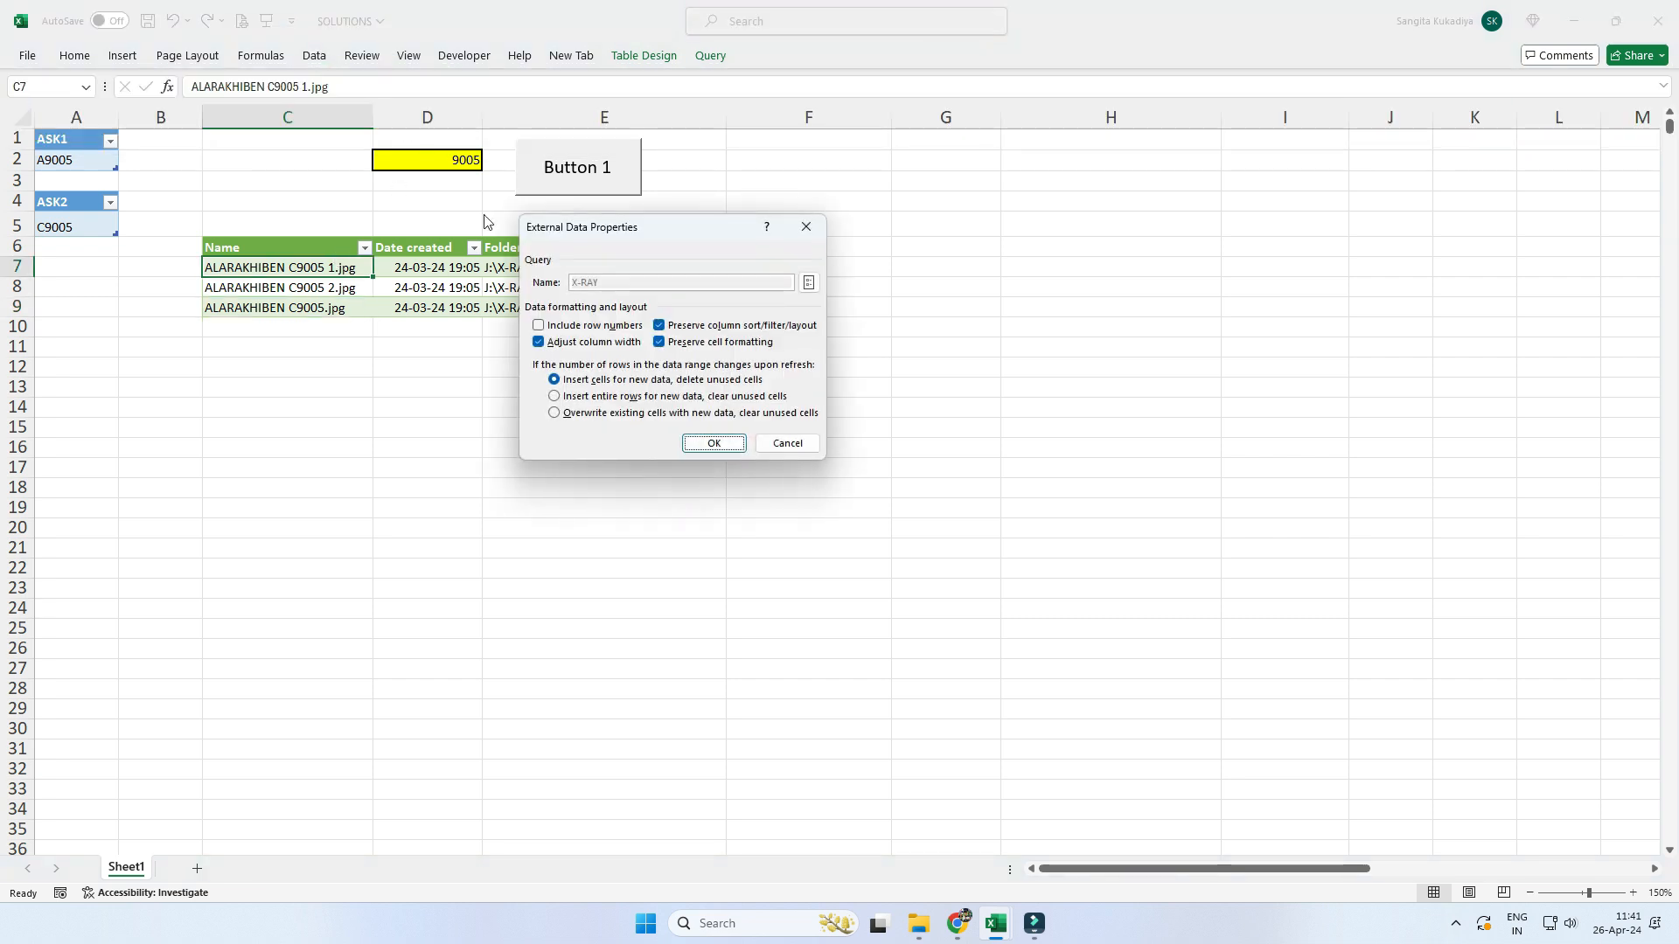
{"action": "left_click", "coordinate": [539, 343]}
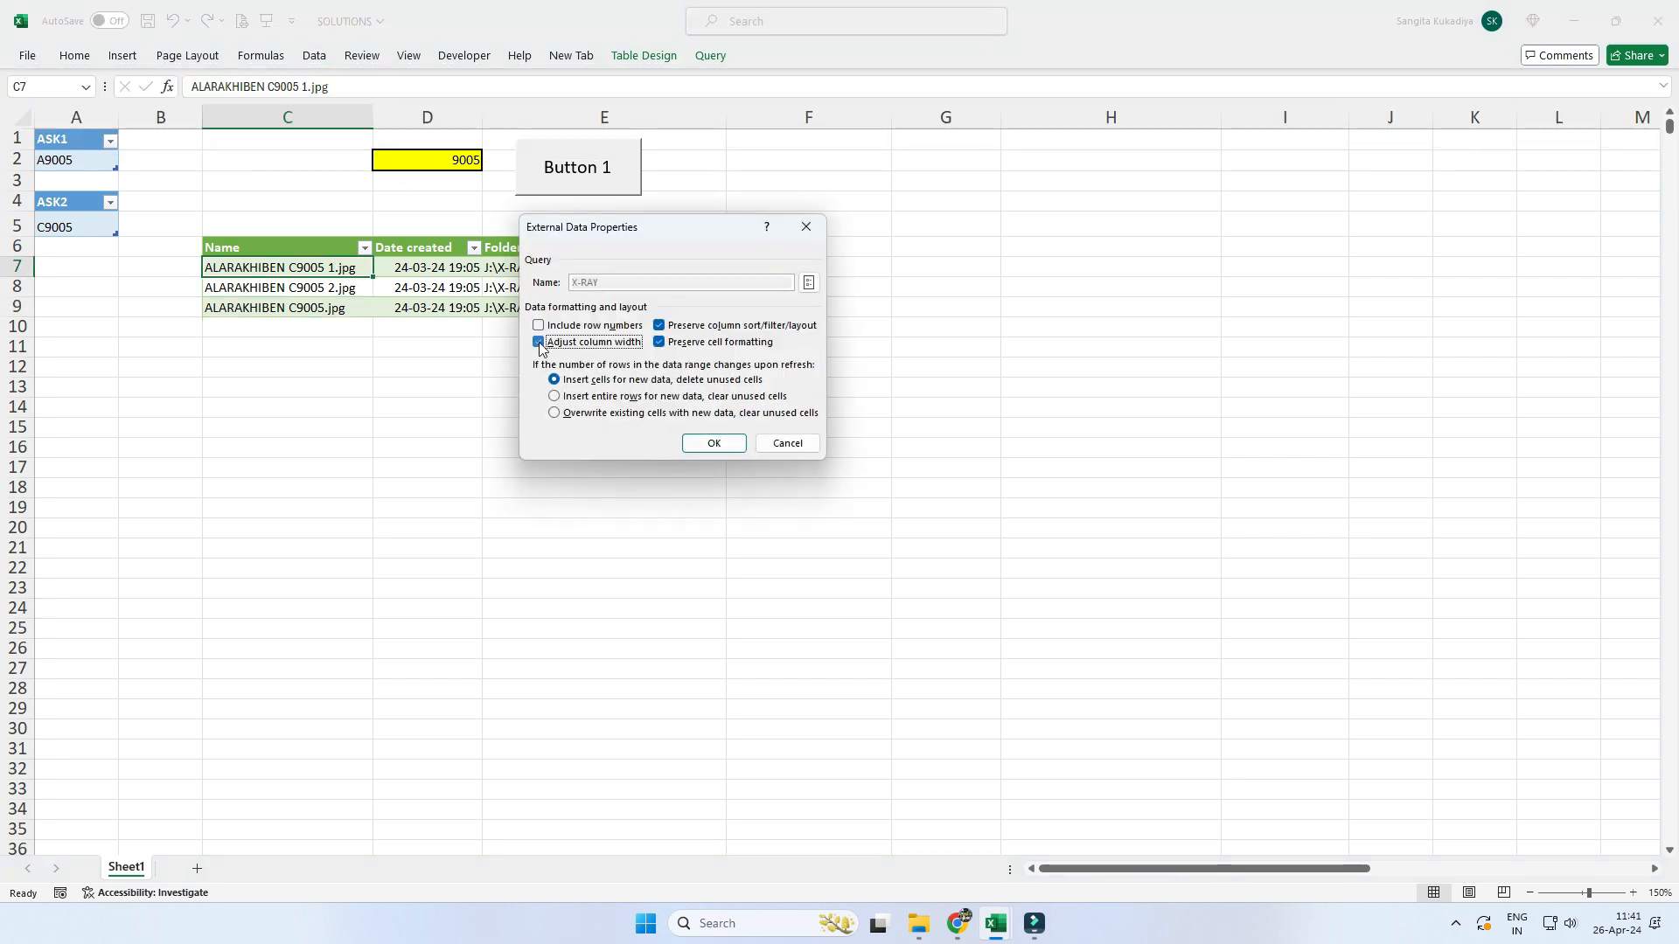
{"action": "left_click", "coordinate": [691, 439]}
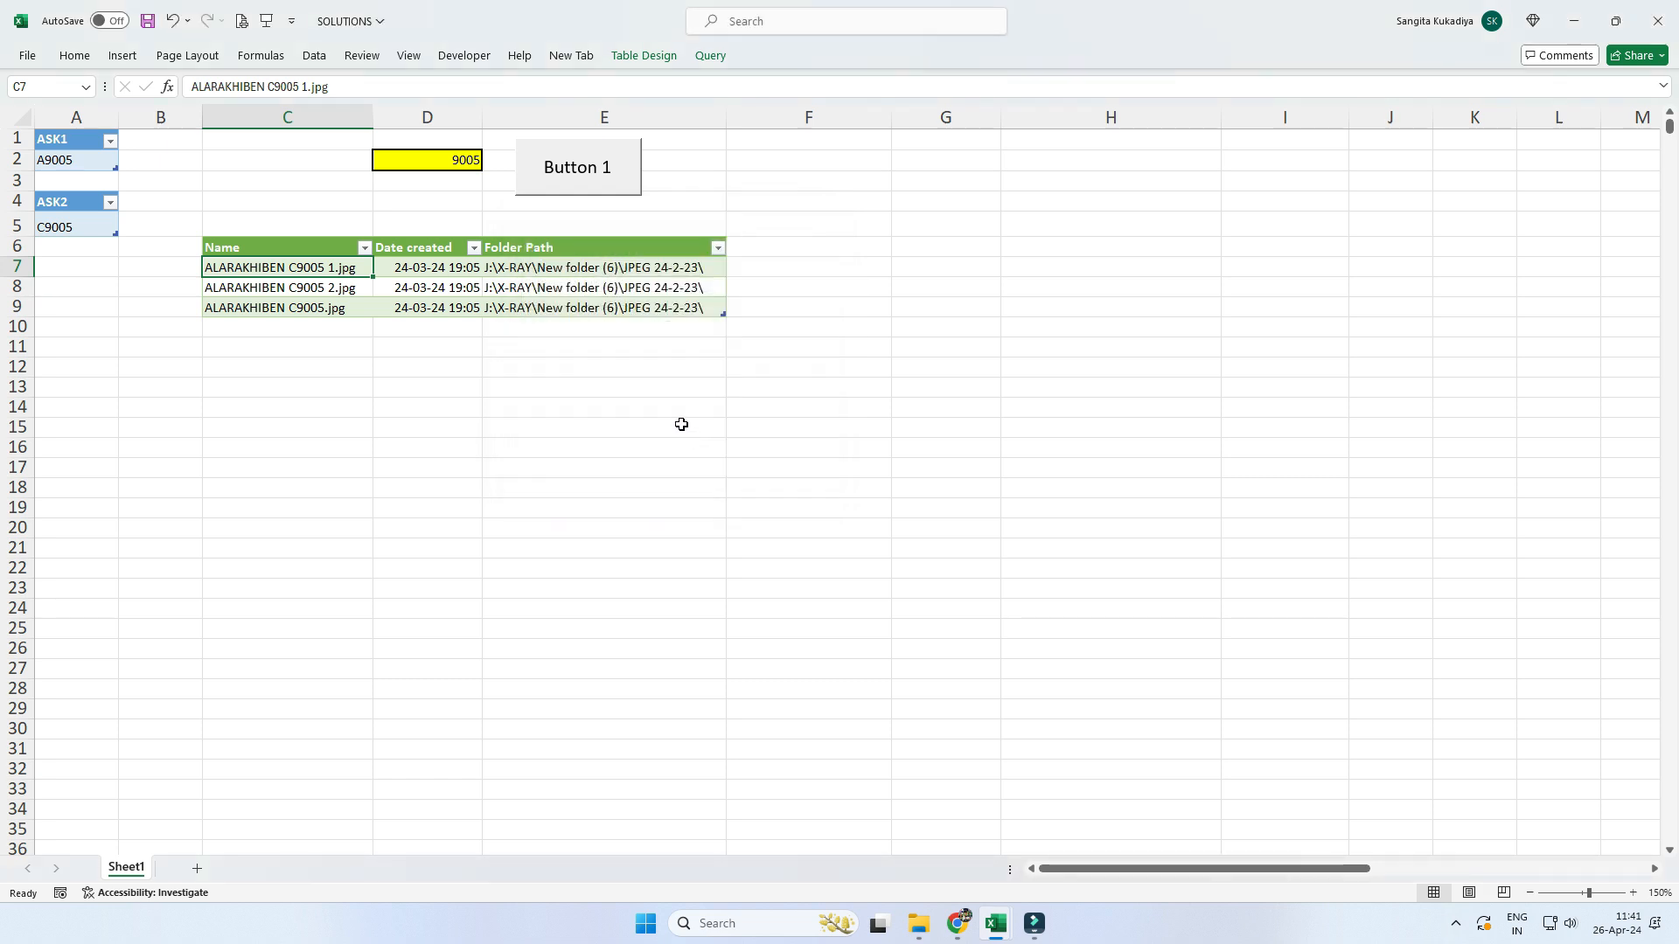
- Enter 9006 in cell D2 and refresh the table with Button 1
{"action": "left_click", "coordinate": [396, 163]}
{"action": "type", "text": "9006"}
{"action": "key", "text": "Return"}
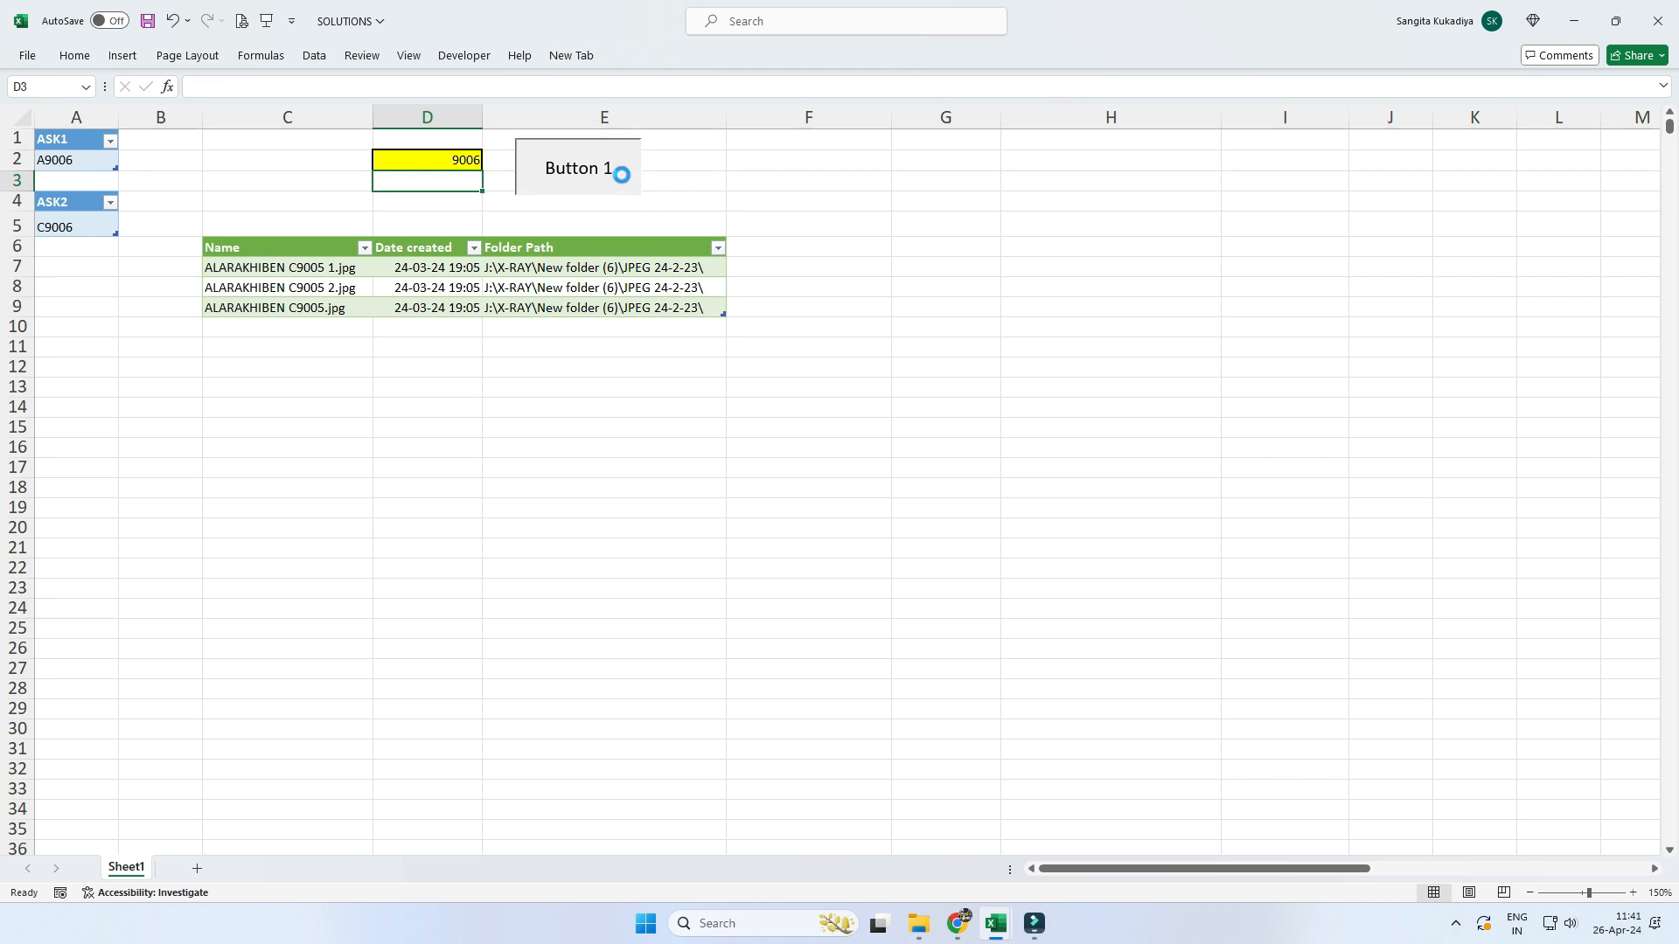
{"action": "left_click", "coordinate": [623, 182]}
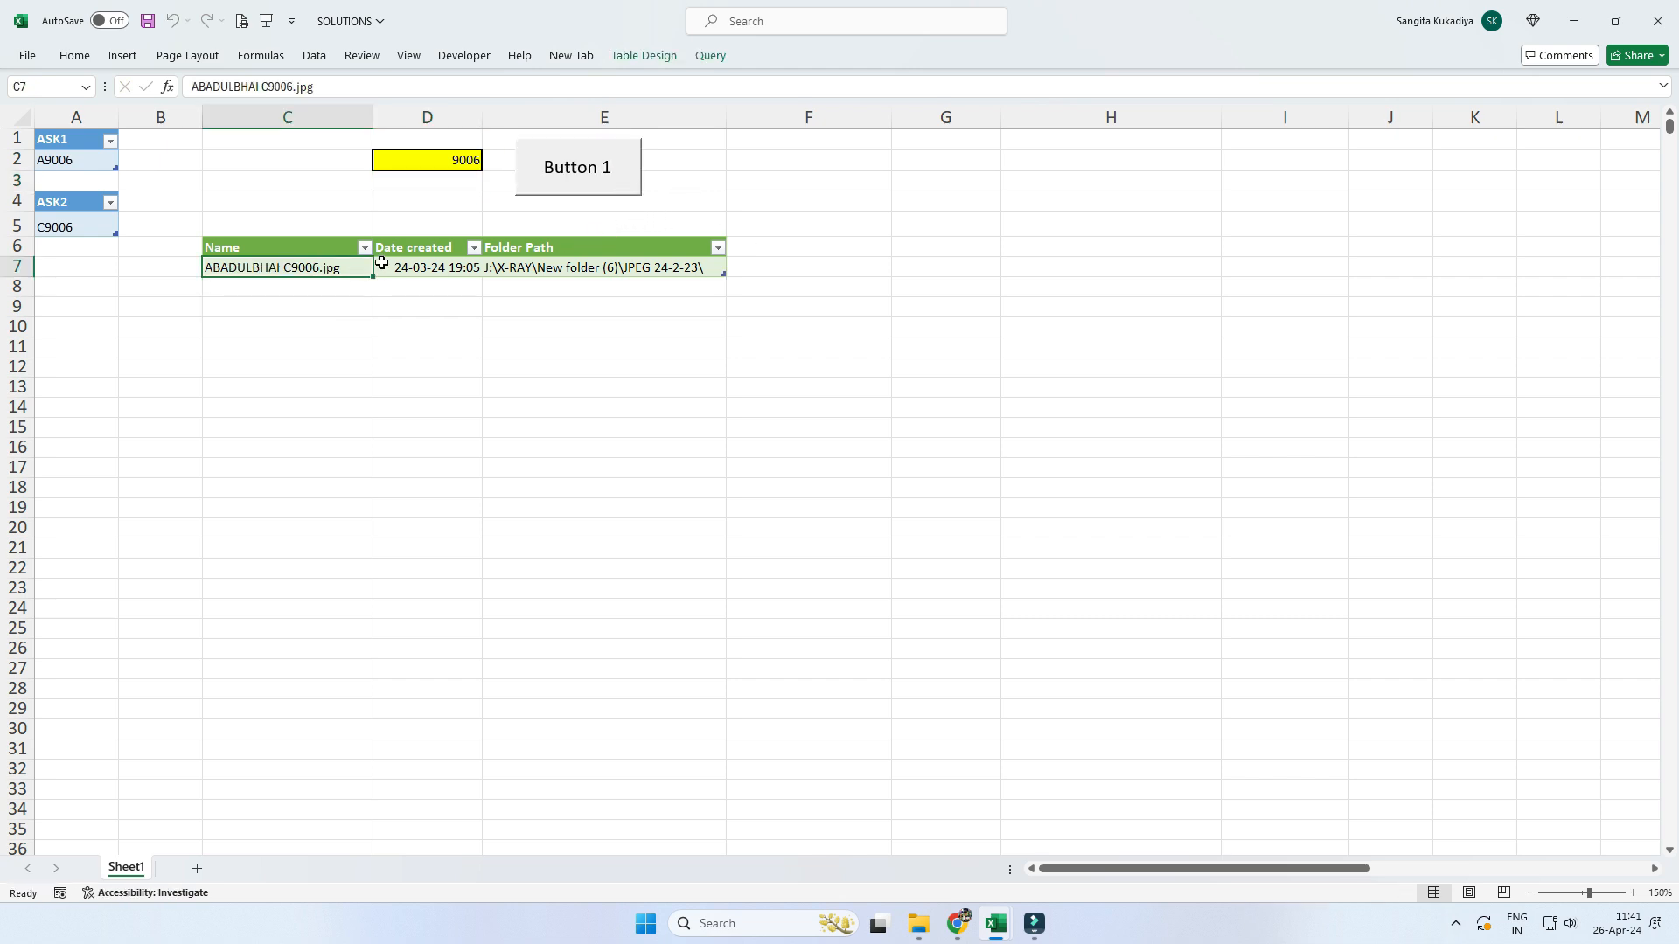
- Enter 1000 in cell D2 and refresh the table with Button 1
{"action": "left_click", "coordinate": [459, 154]}
{"action": "type", "text": "1000"}
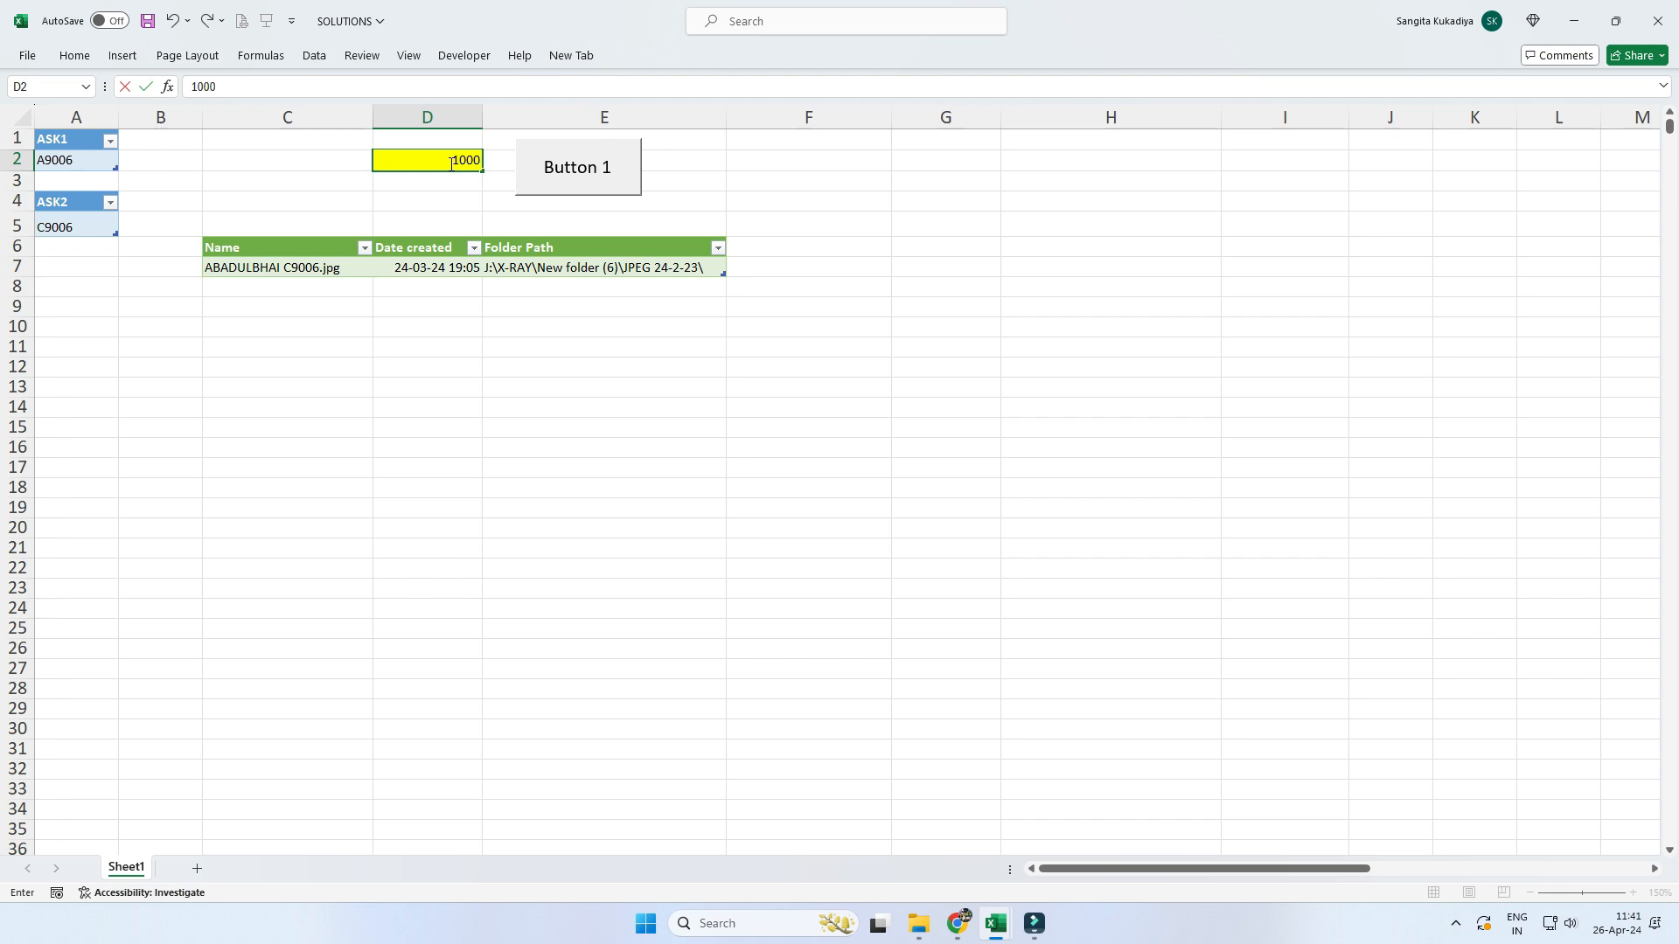
{"action": "key", "text": "Return"}
{"action": "left_click", "coordinate": [551, 166]}
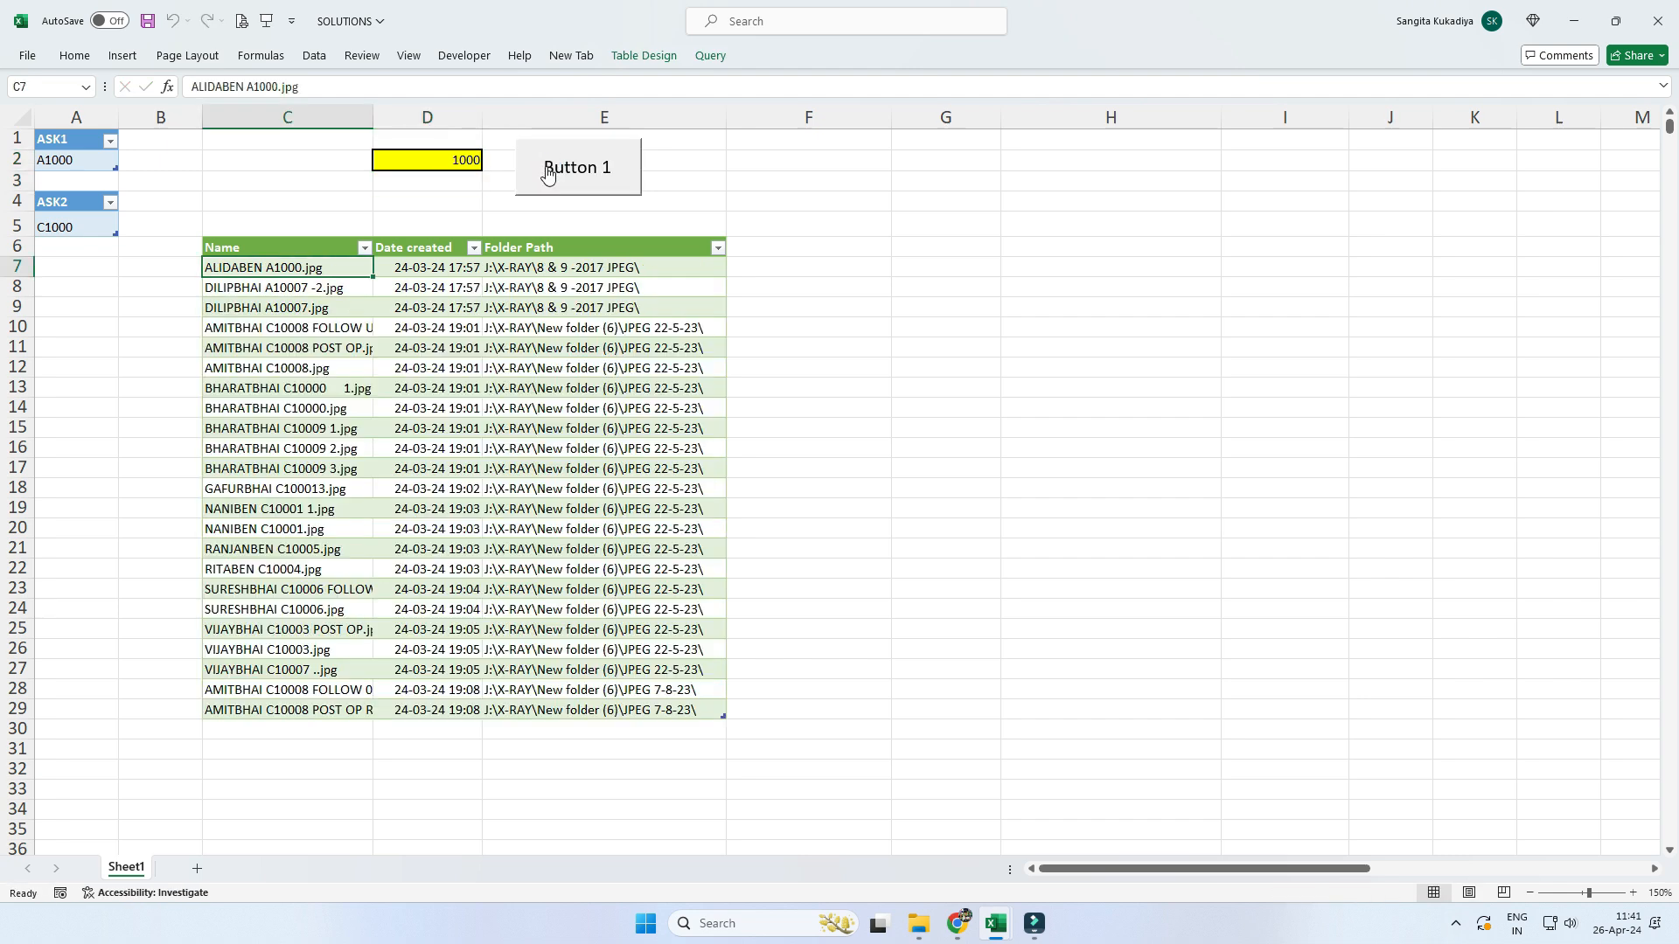
- Compare the listed file names in C7:C29 with the ASK1 and ASK2 codes in cells A2 and A5
{"action": "left_click_drag", "start_coordinate": [331, 269], "coordinate": [333, 703]}
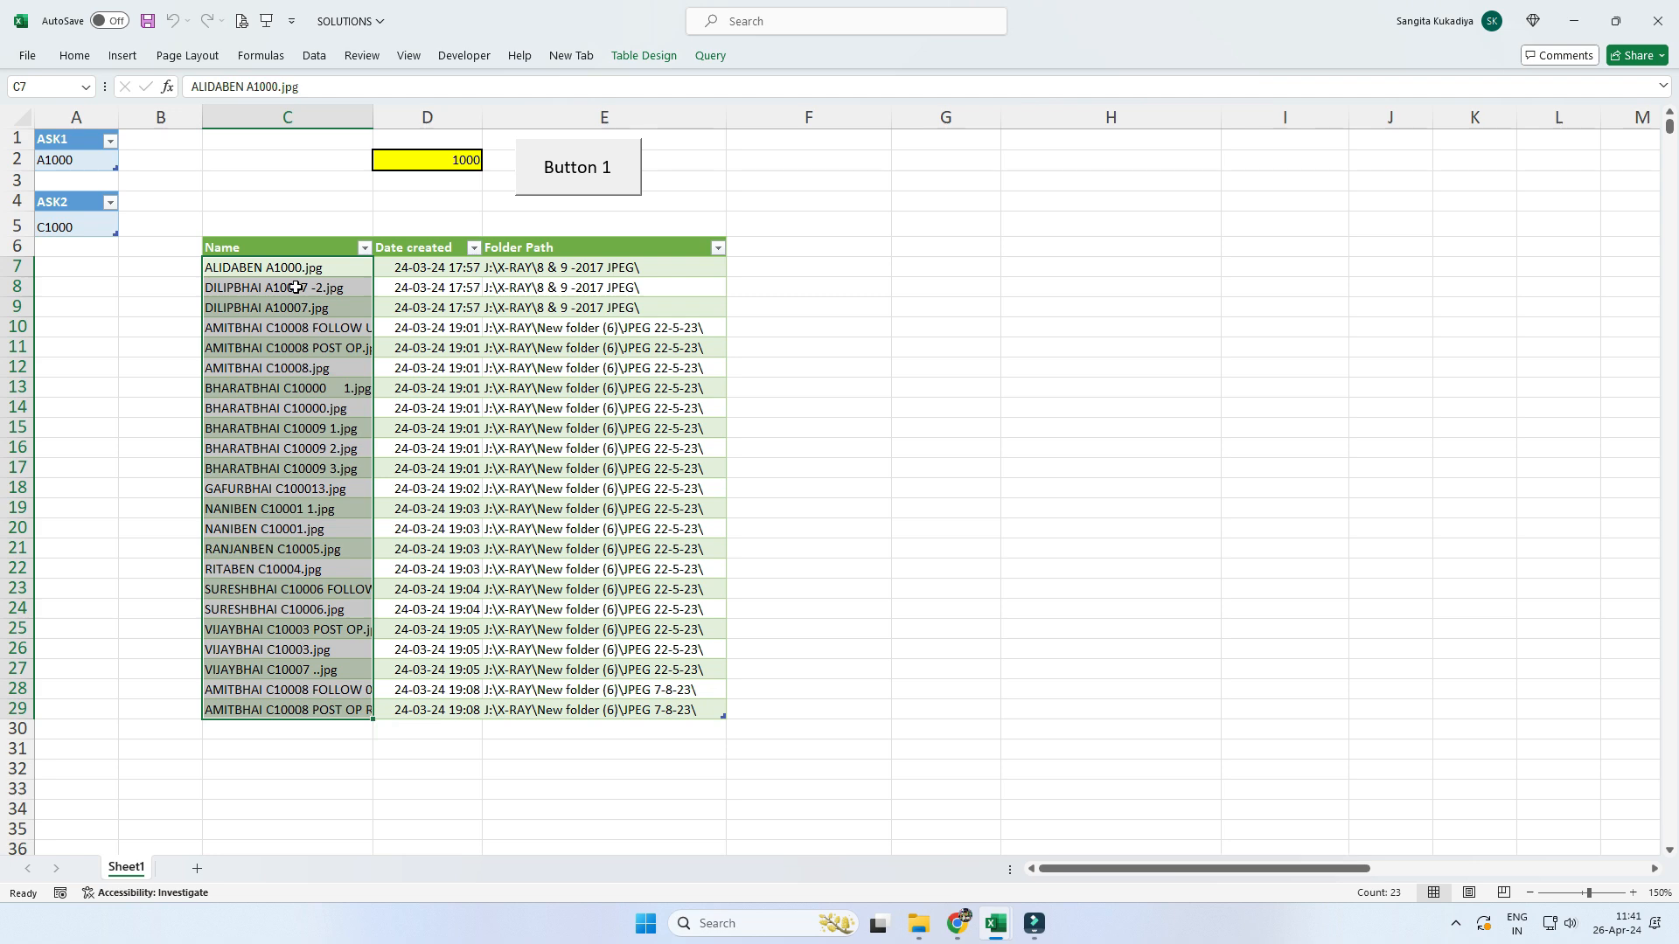
{"action": "left_click", "coordinate": [105, 164]}
{"action": "left_click", "coordinate": [76, 231]}
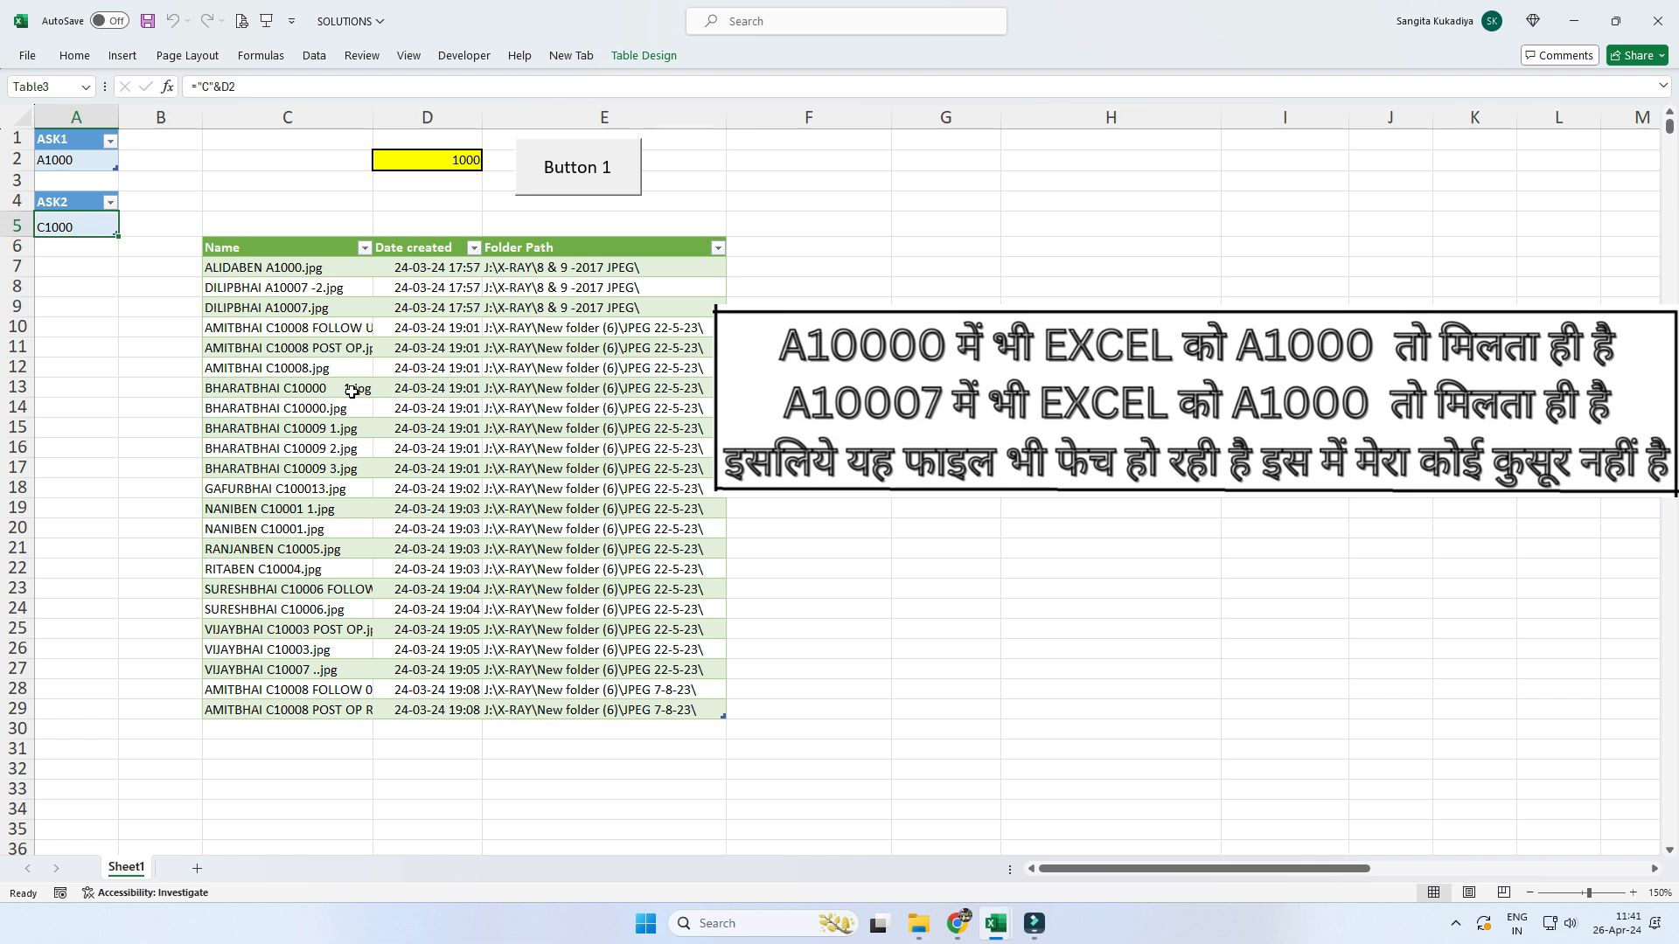
- Reduce the width of columns F through J together
{"action": "left_click_drag", "start_coordinate": [873, 118], "coordinate": [1386, 122]}
{"action": "left_click_drag", "start_coordinate": [981, 115], "coordinate": [959, 117]}
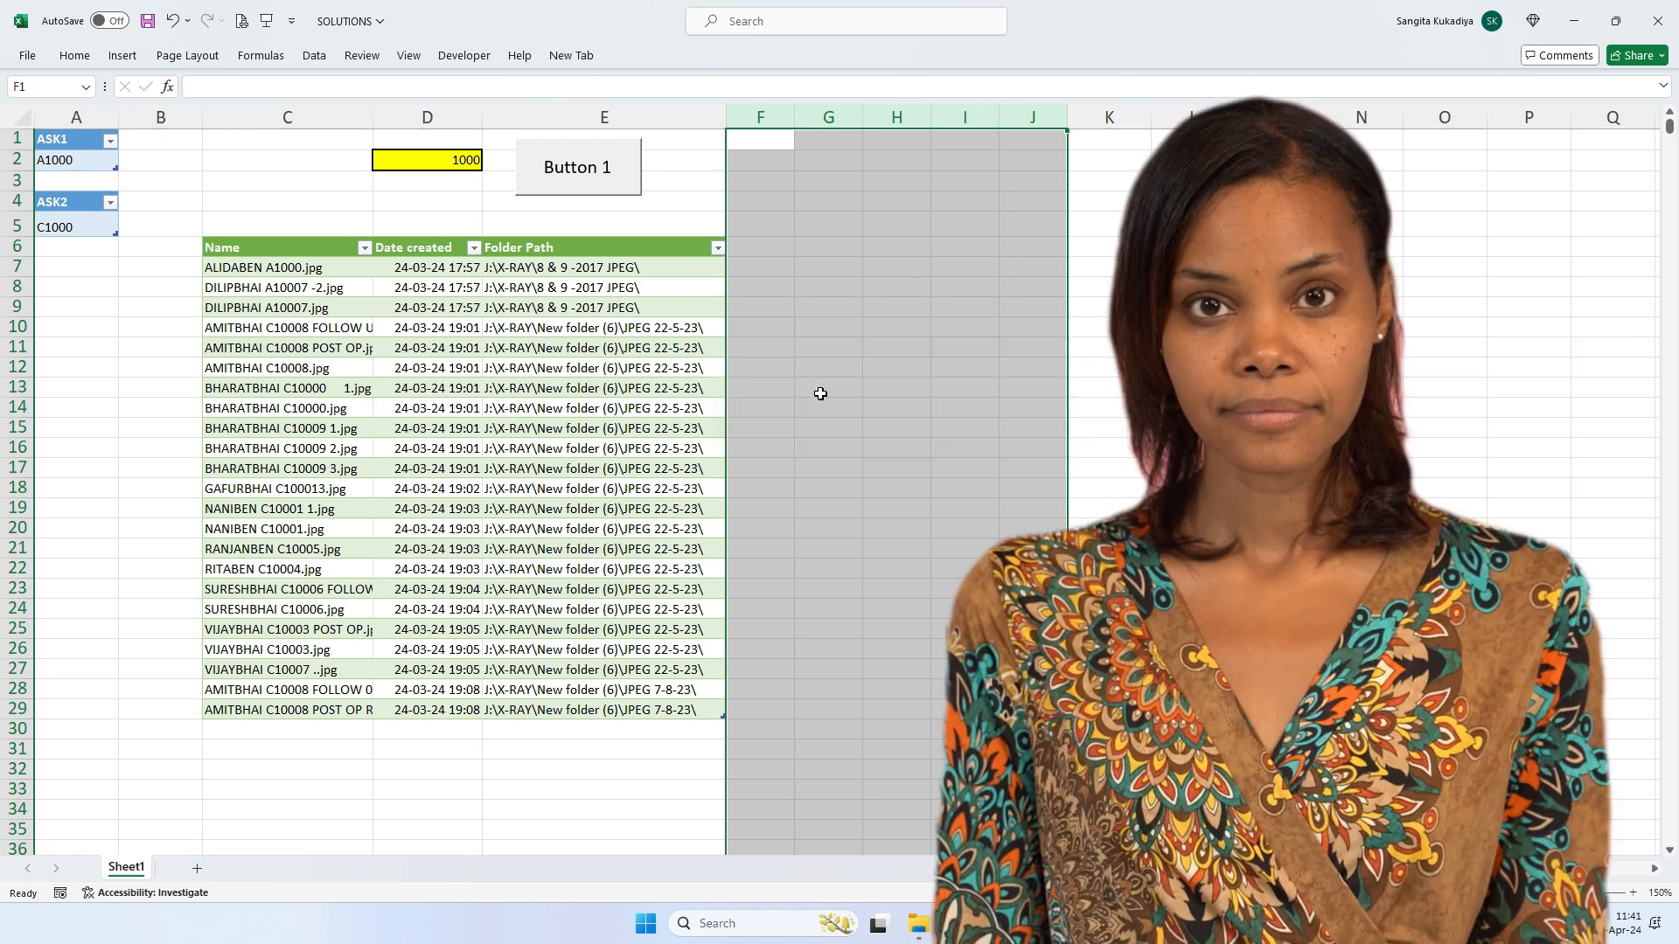
- Move the whole file table C6:E29 down so that its header row sits in row 21
{"action": "left_click", "coordinate": [263, 250]}
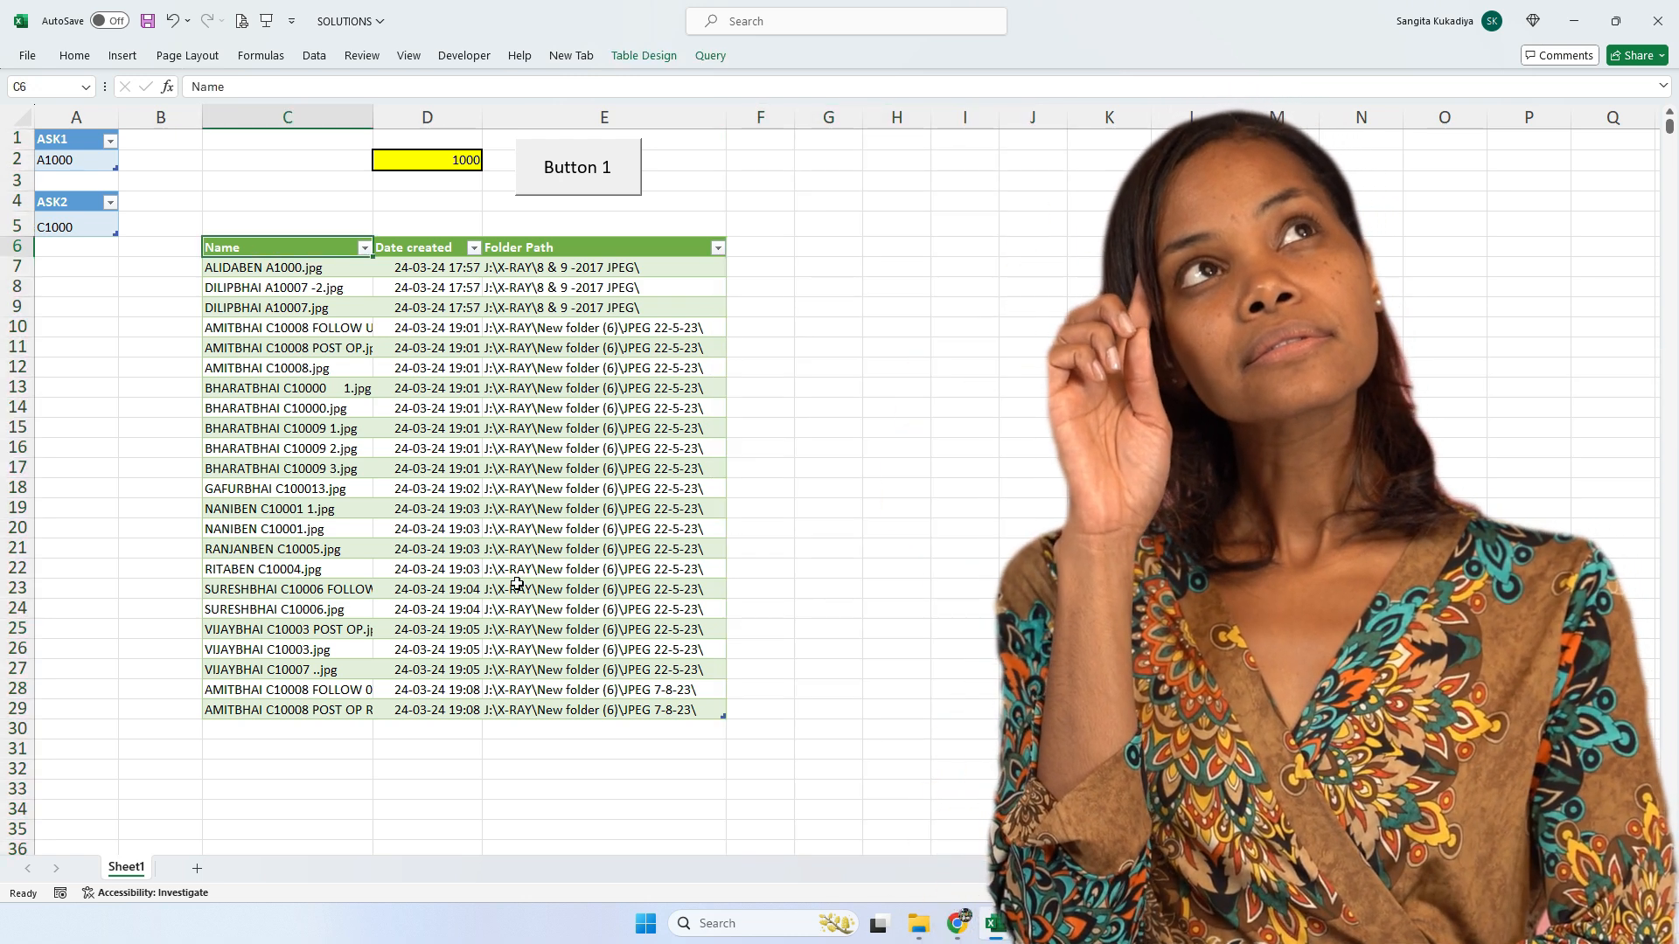
{"action": "left_click_drag", "start_coordinate": [335, 241], "coordinate": [630, 716]}
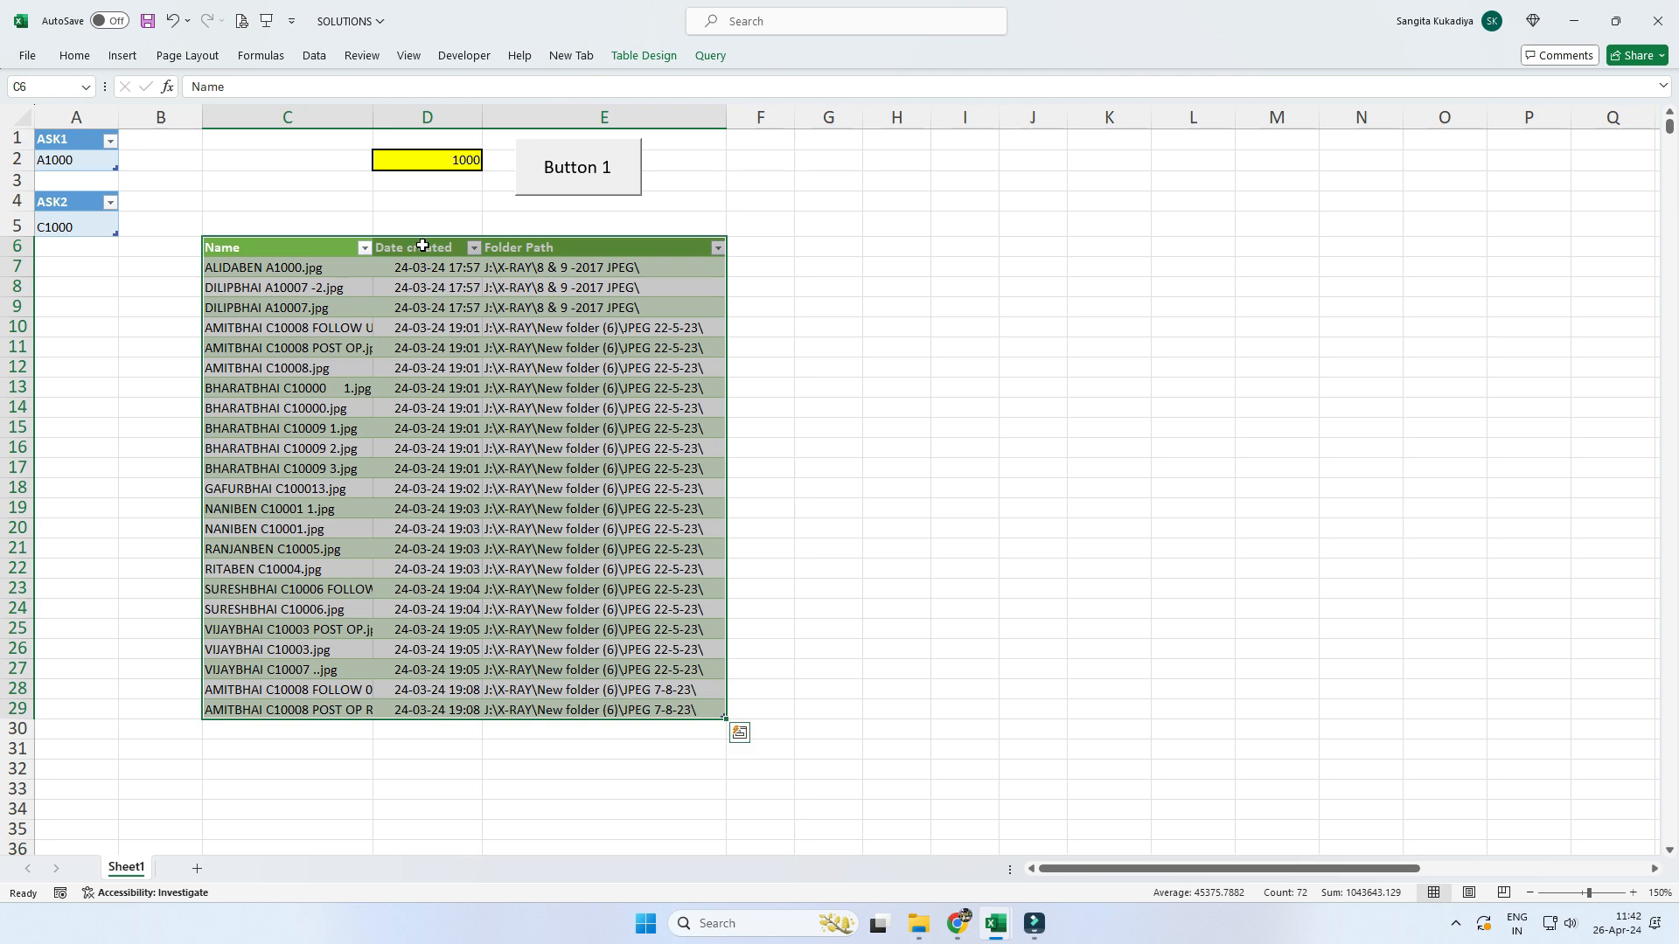
{"action": "left_click_drag", "start_coordinate": [424, 246], "coordinate": [436, 551]}
{"action": "left_click", "coordinate": [333, 570]}
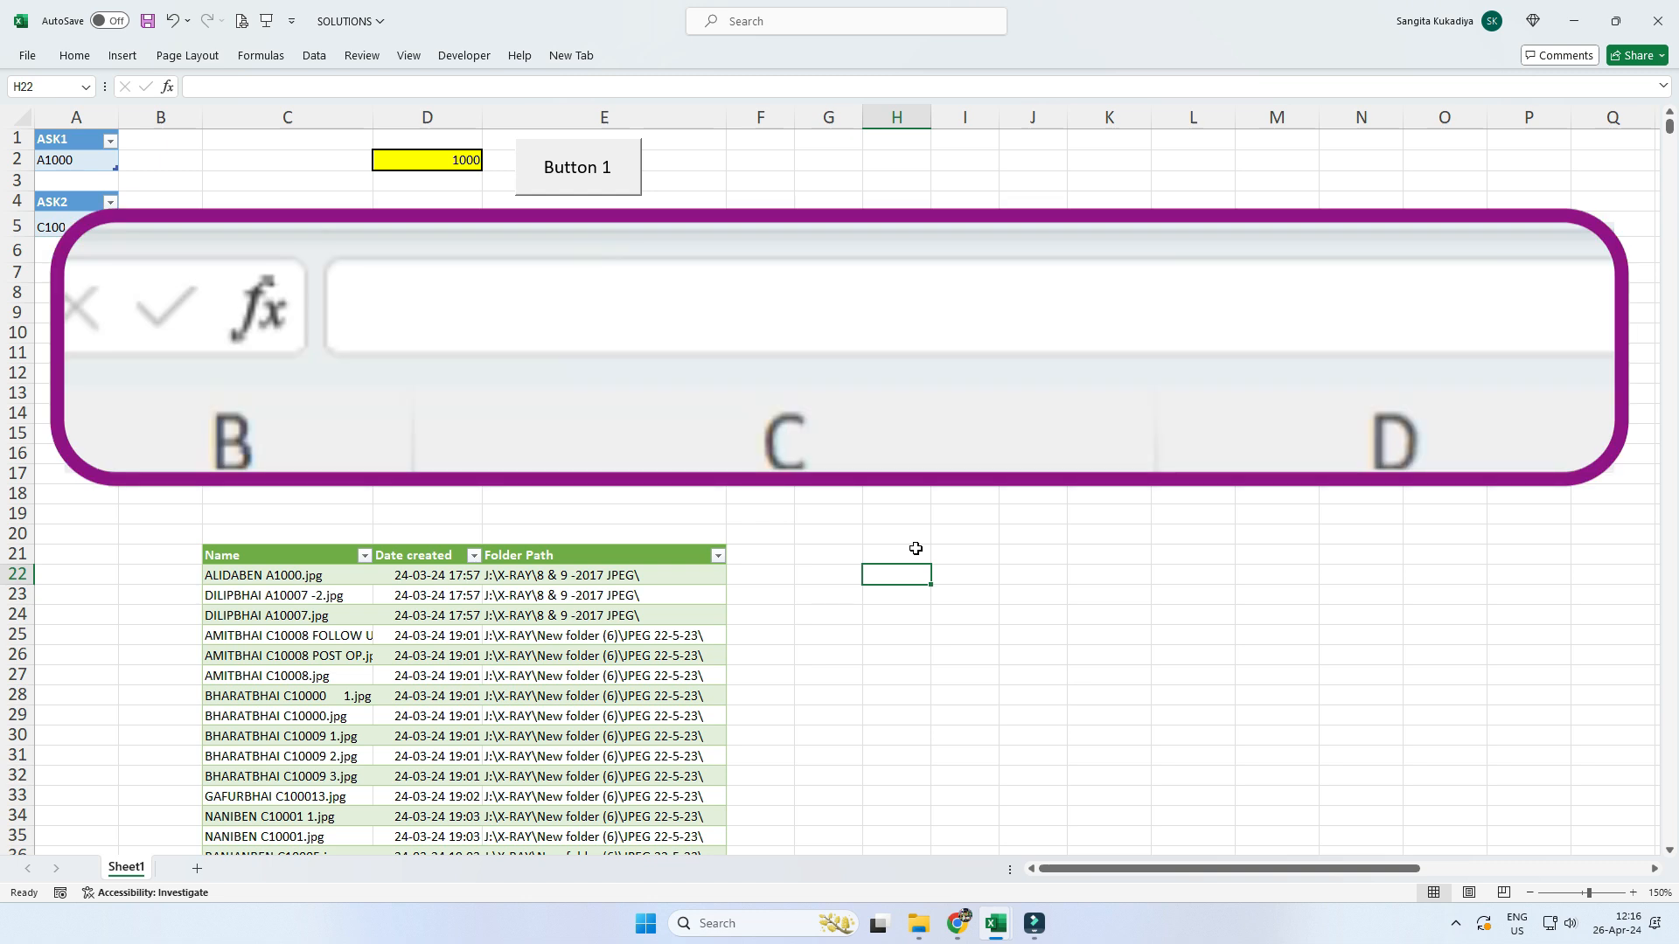
{"action": "type", "text": "=TE"}
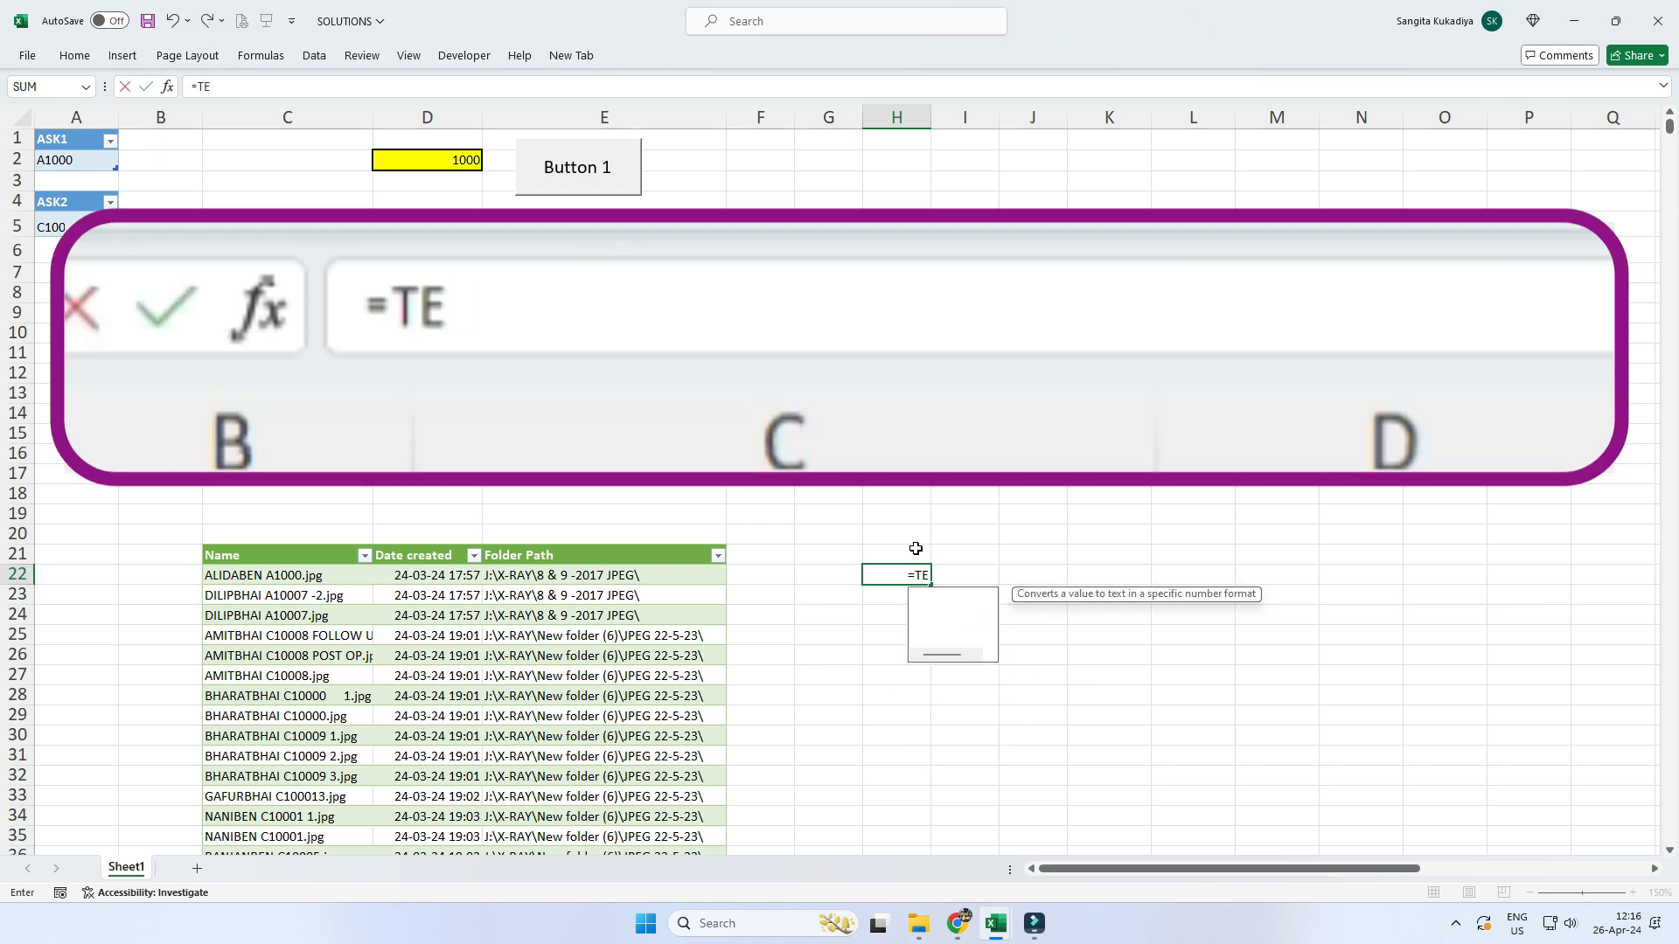
{"action": "type", "text": "XTSPLIT("}
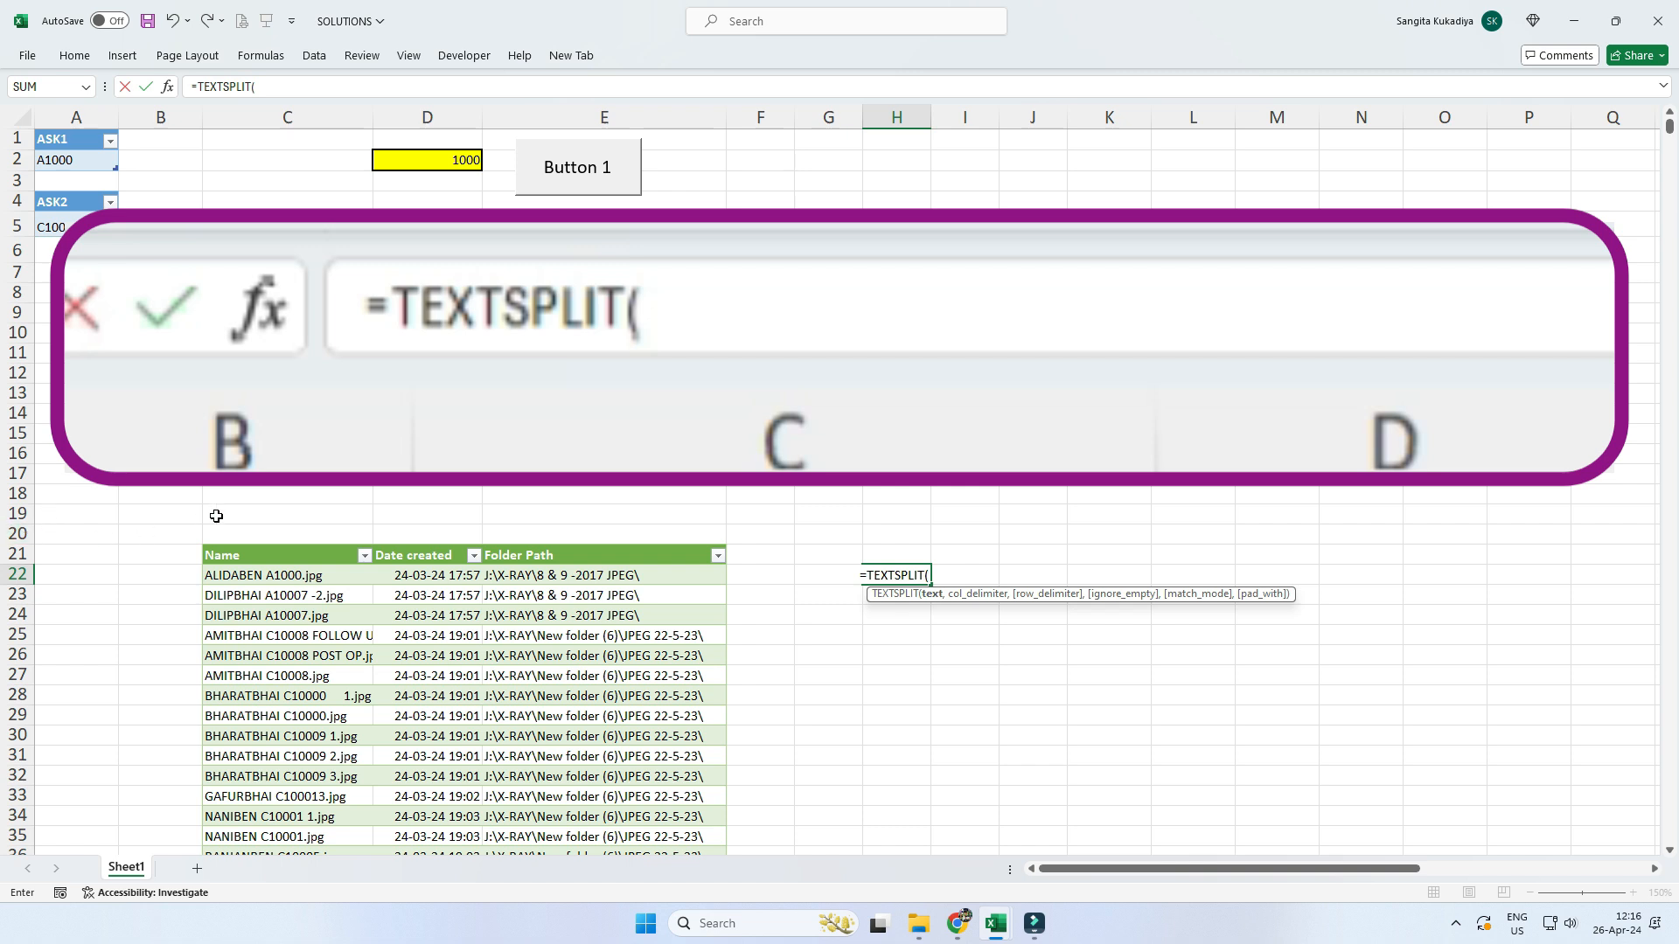
{"action": "left_click", "coordinate": [232, 575]}
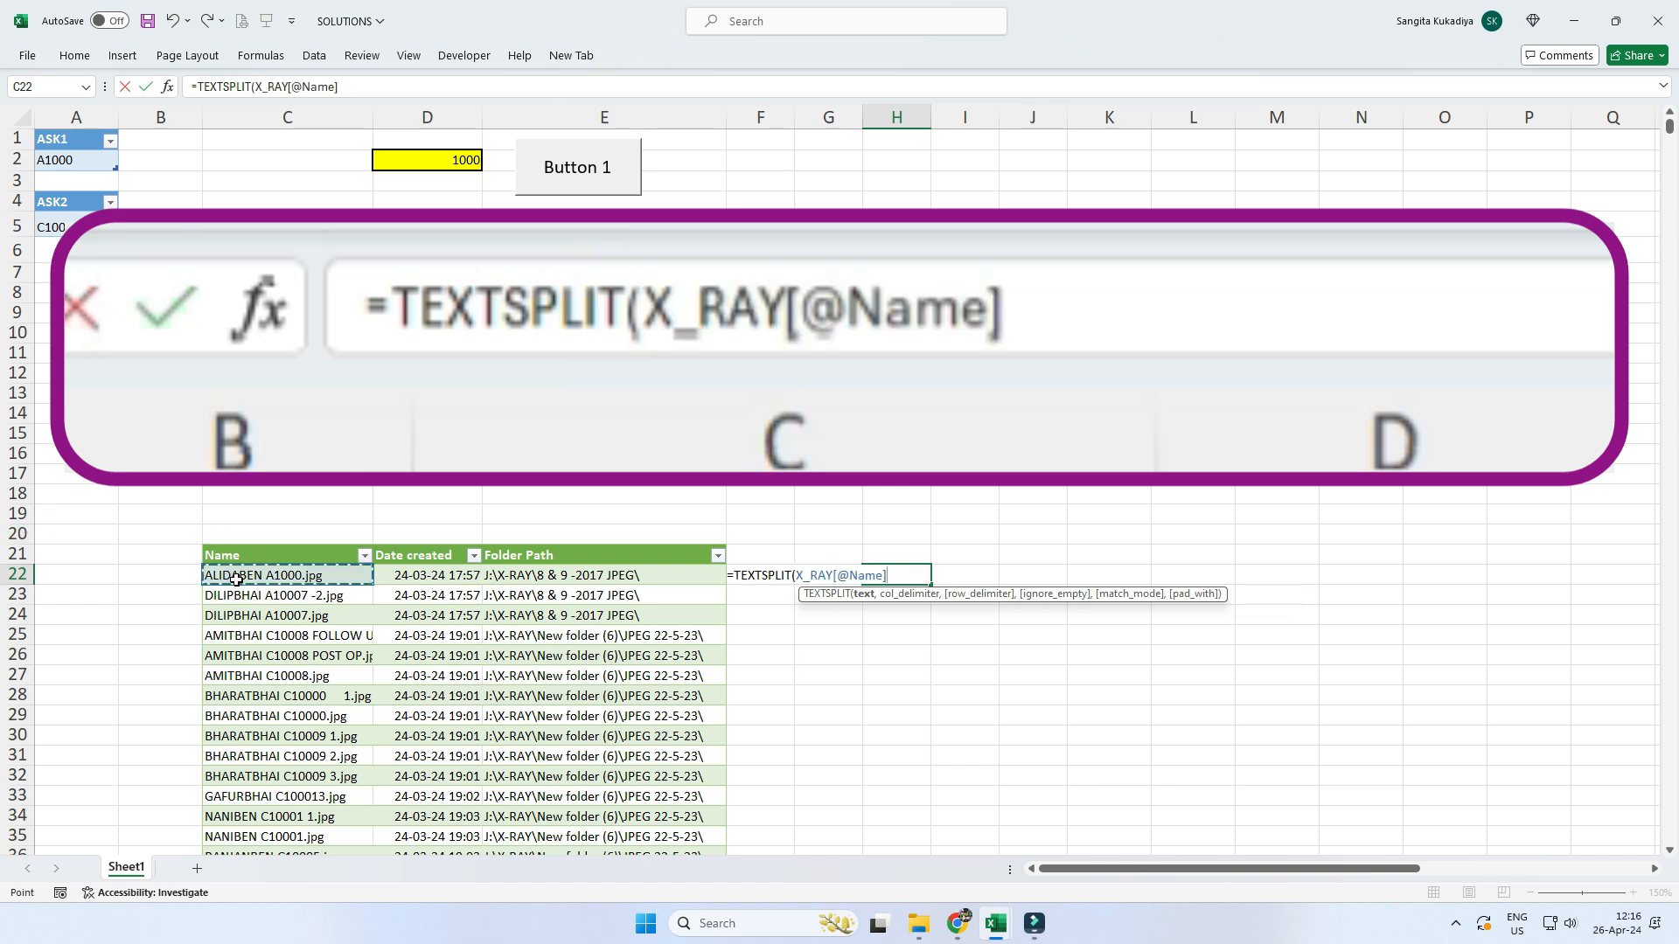
{"action": "type", "text": ",\" \""}
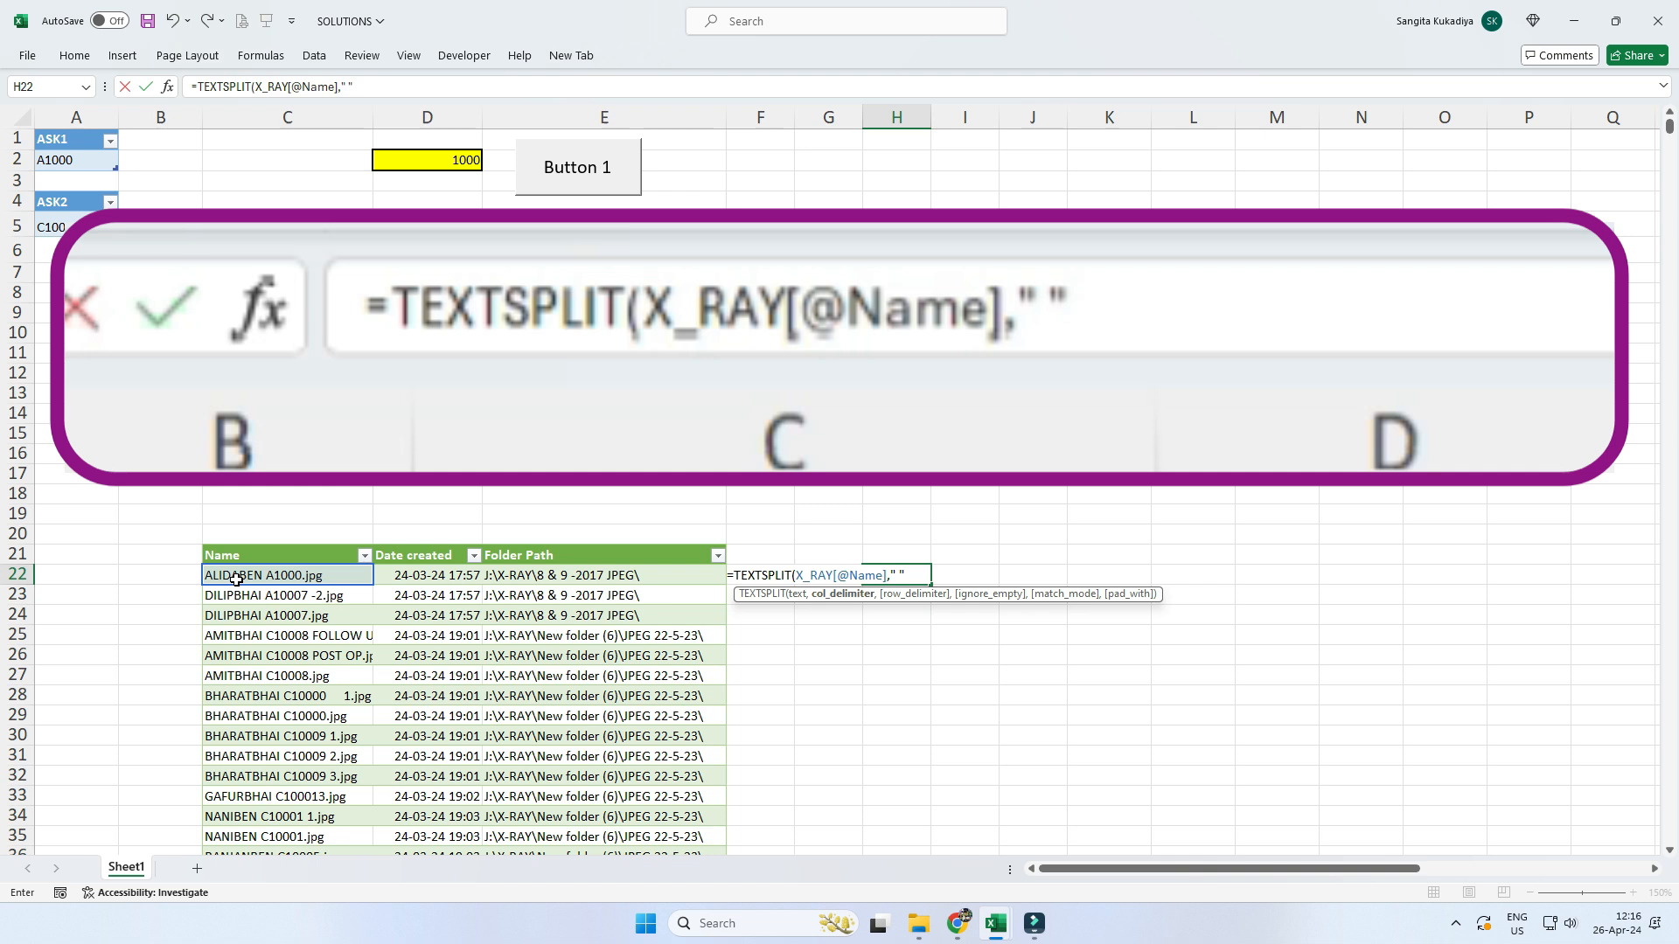
{"action": "type", "text": ")"}
{"action": "key", "text": "Return"}
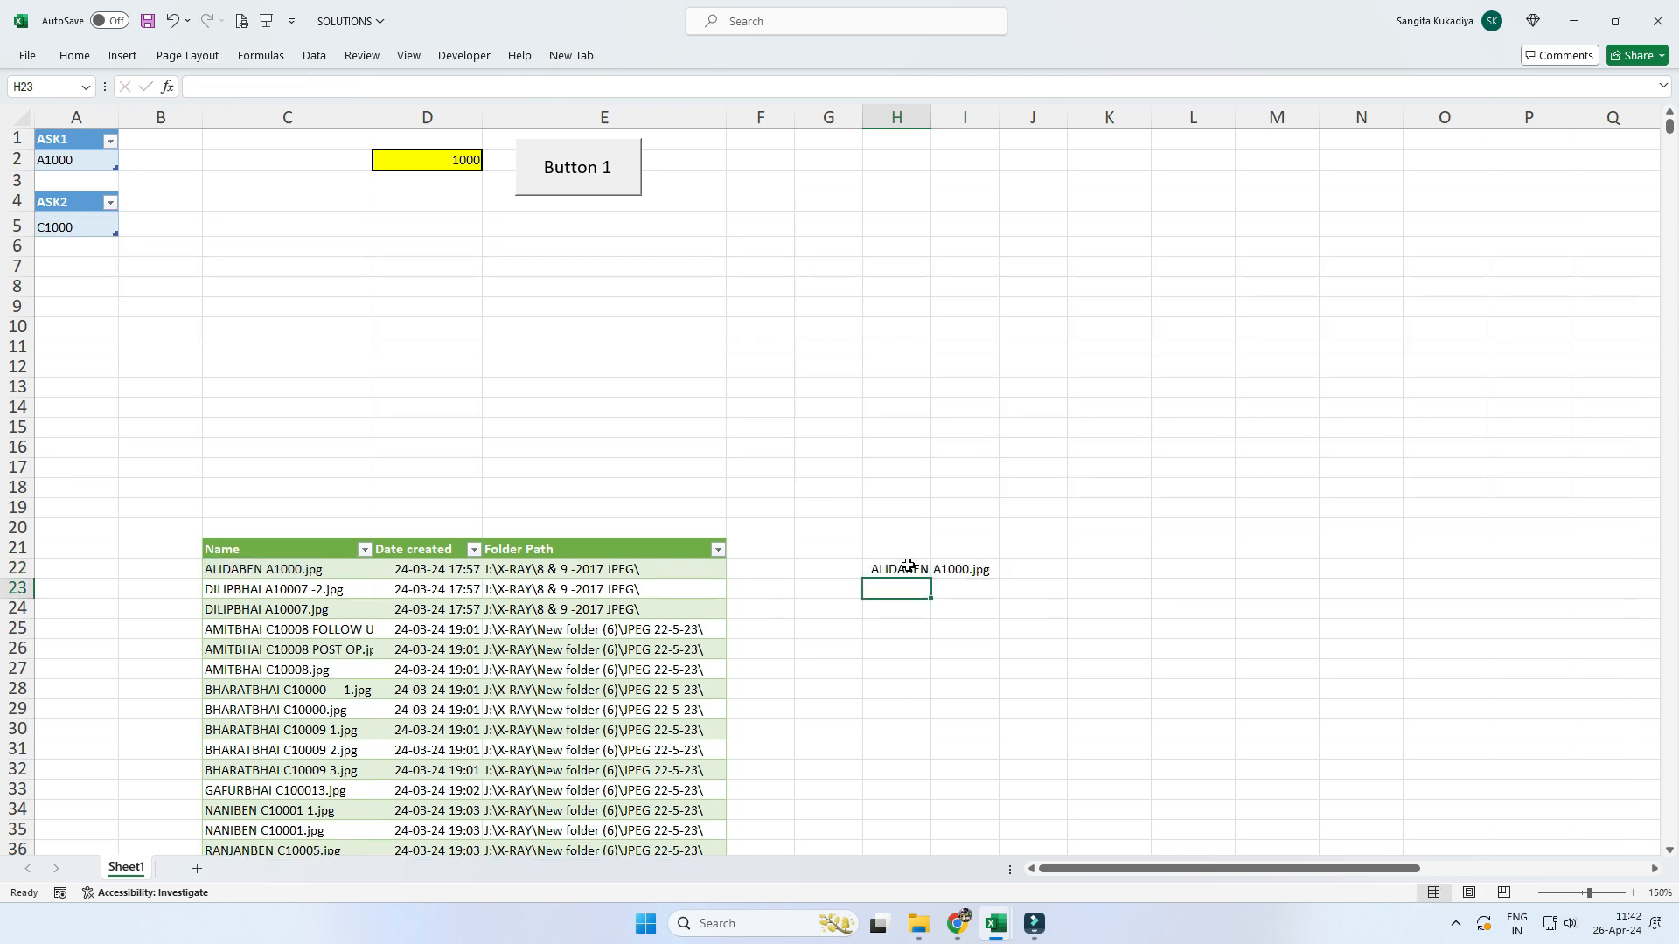
- Fill the TEXTSPLIT formula from H22 down column H and review the split codes in column I
{"action": "left_click", "coordinate": [910, 570]}
{"action": "left_click_drag", "start_coordinate": [930, 579], "coordinate": [950, 742]}
{"action": "scroll", "coordinate": [950, 743], "scroll_direction": "up", "scroll_amount": 20}
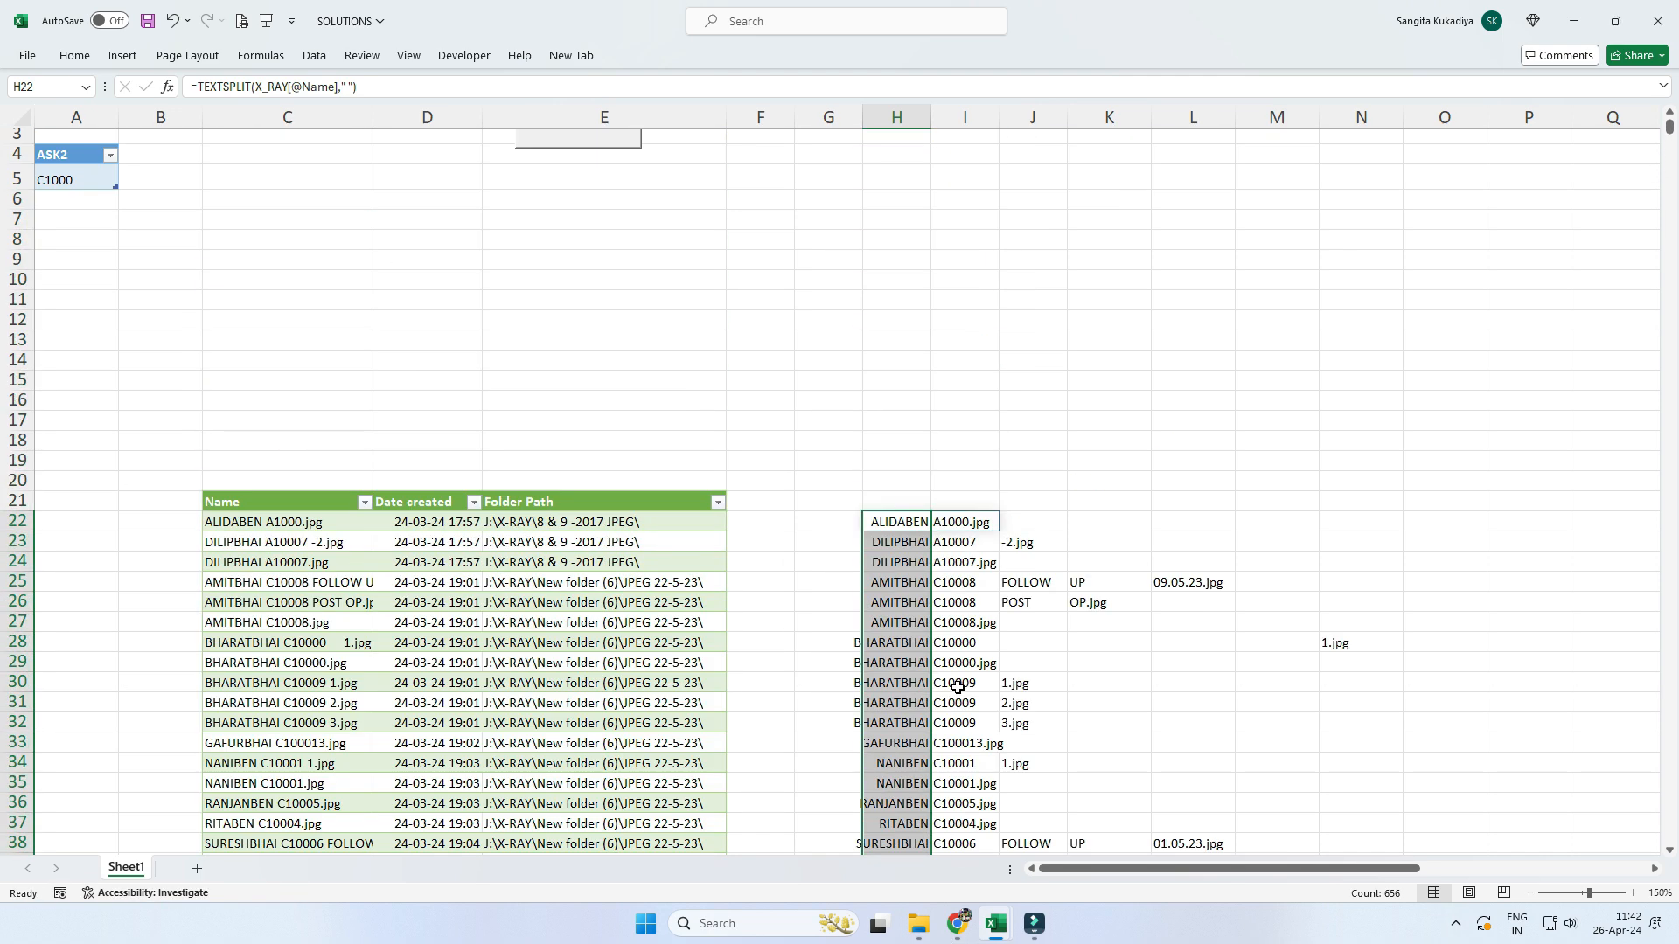
{"action": "scroll", "coordinate": [958, 686], "scroll_direction": "up", "scroll_amount": 1}
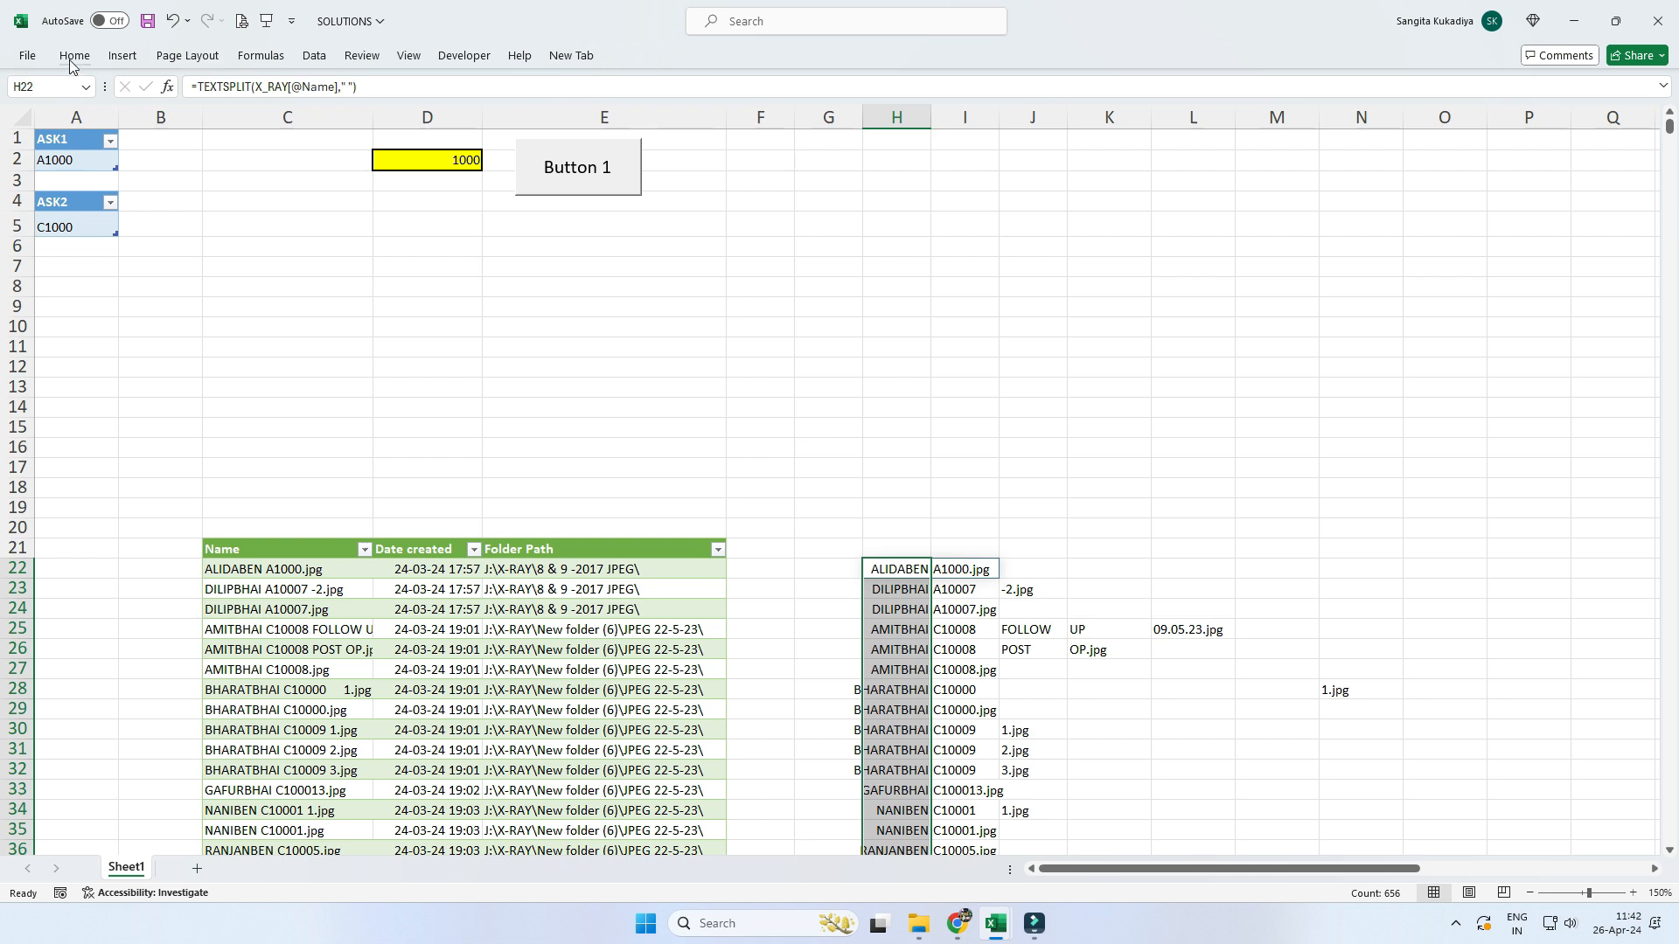
{"action": "left_click", "coordinate": [936, 573]}
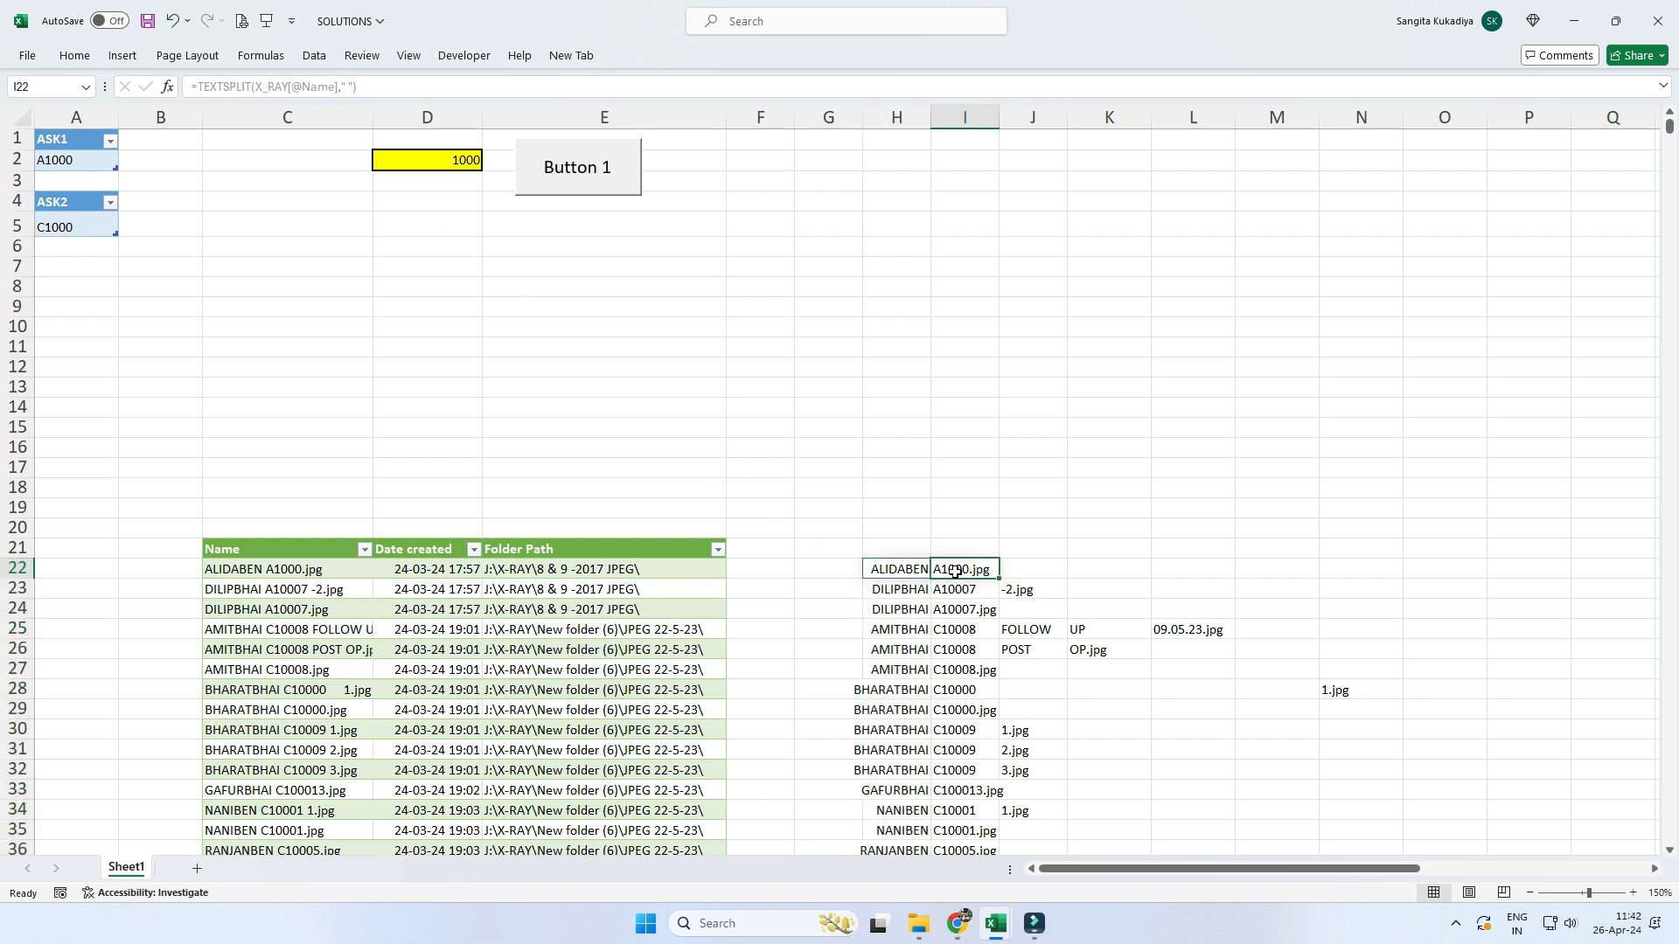
{"action": "left_click", "coordinate": [956, 592]}
{"action": "left_click", "coordinate": [956, 608]}
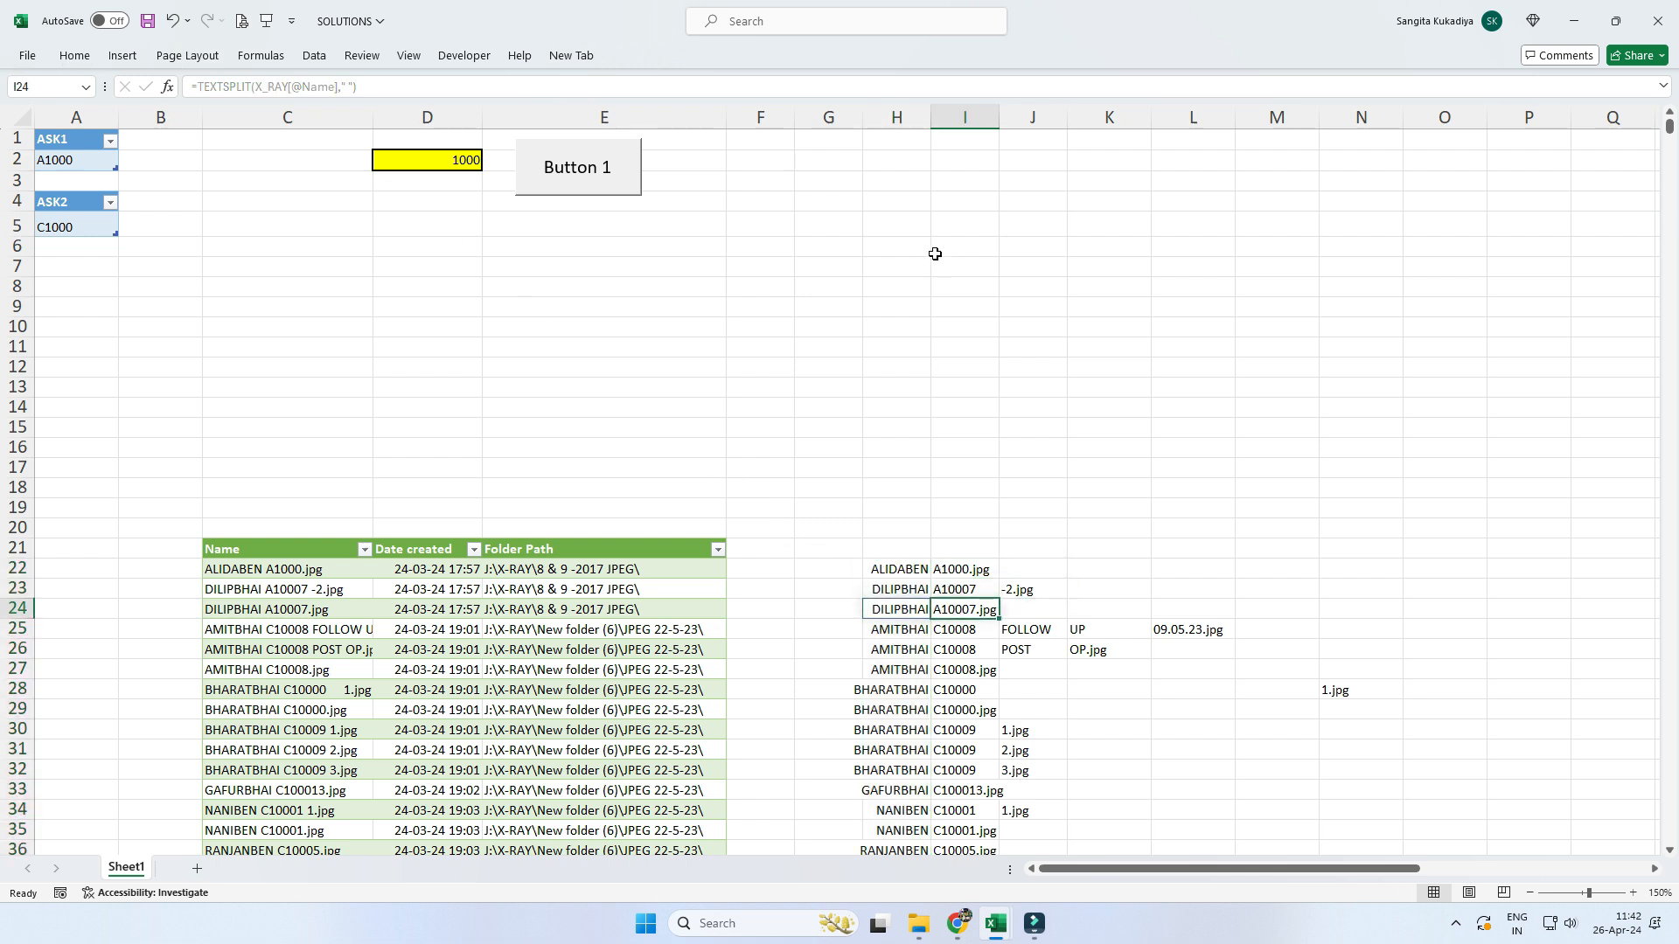
{"action": "left_click", "coordinate": [984, 569]}
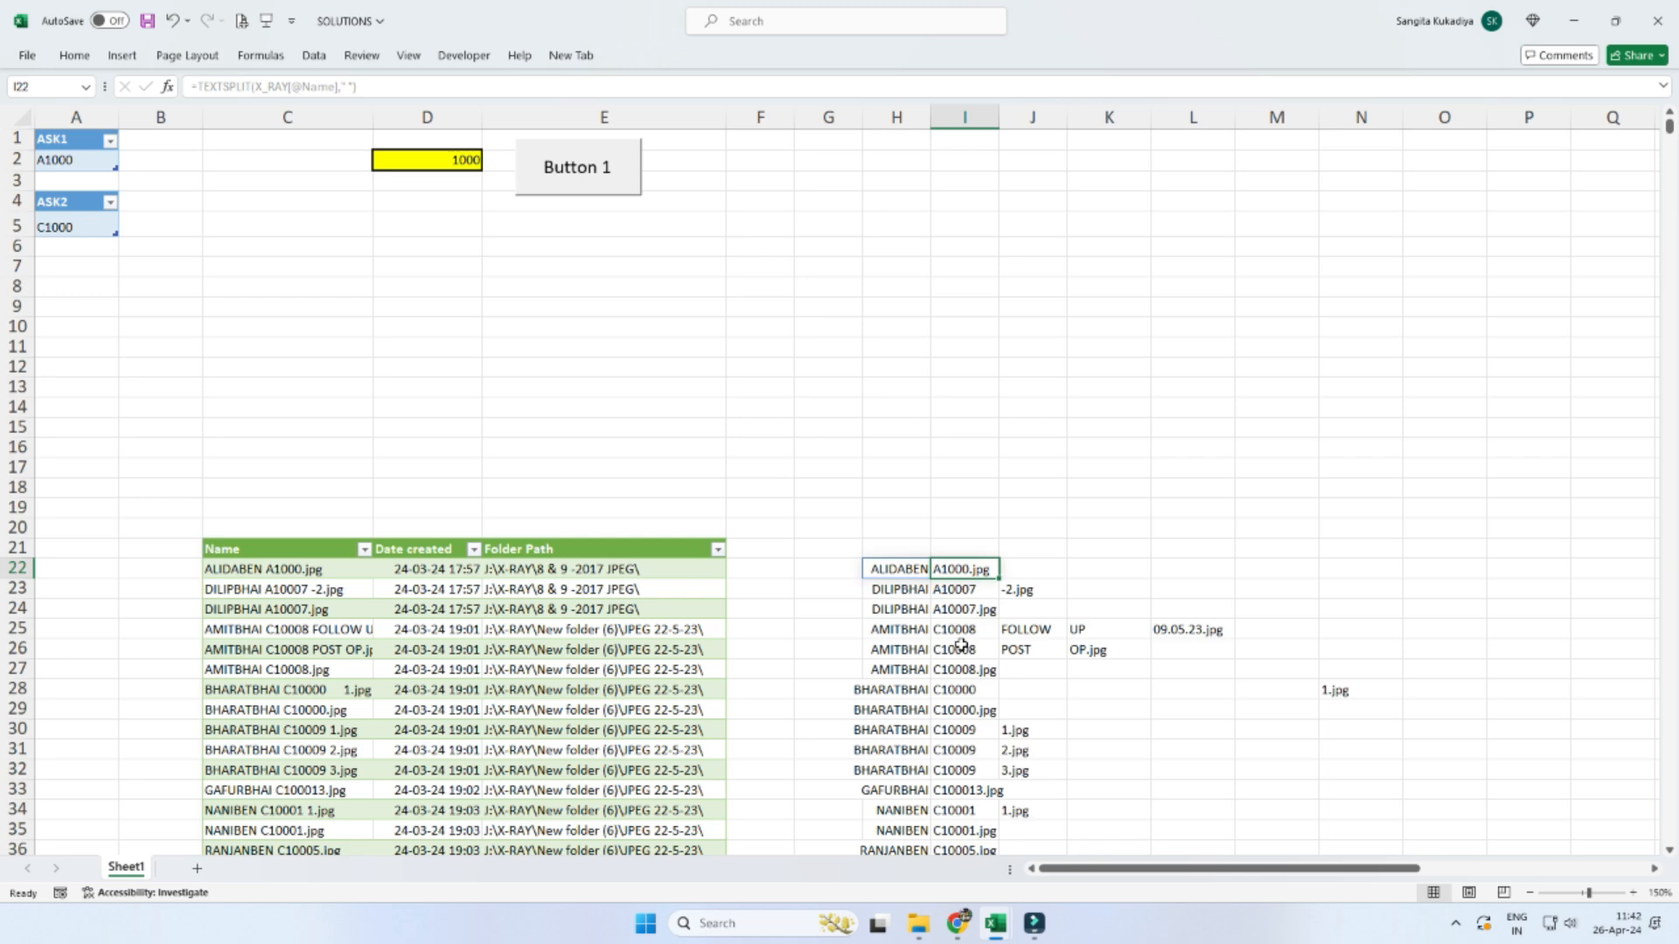
{"action": "left_click", "coordinate": [961, 645]}
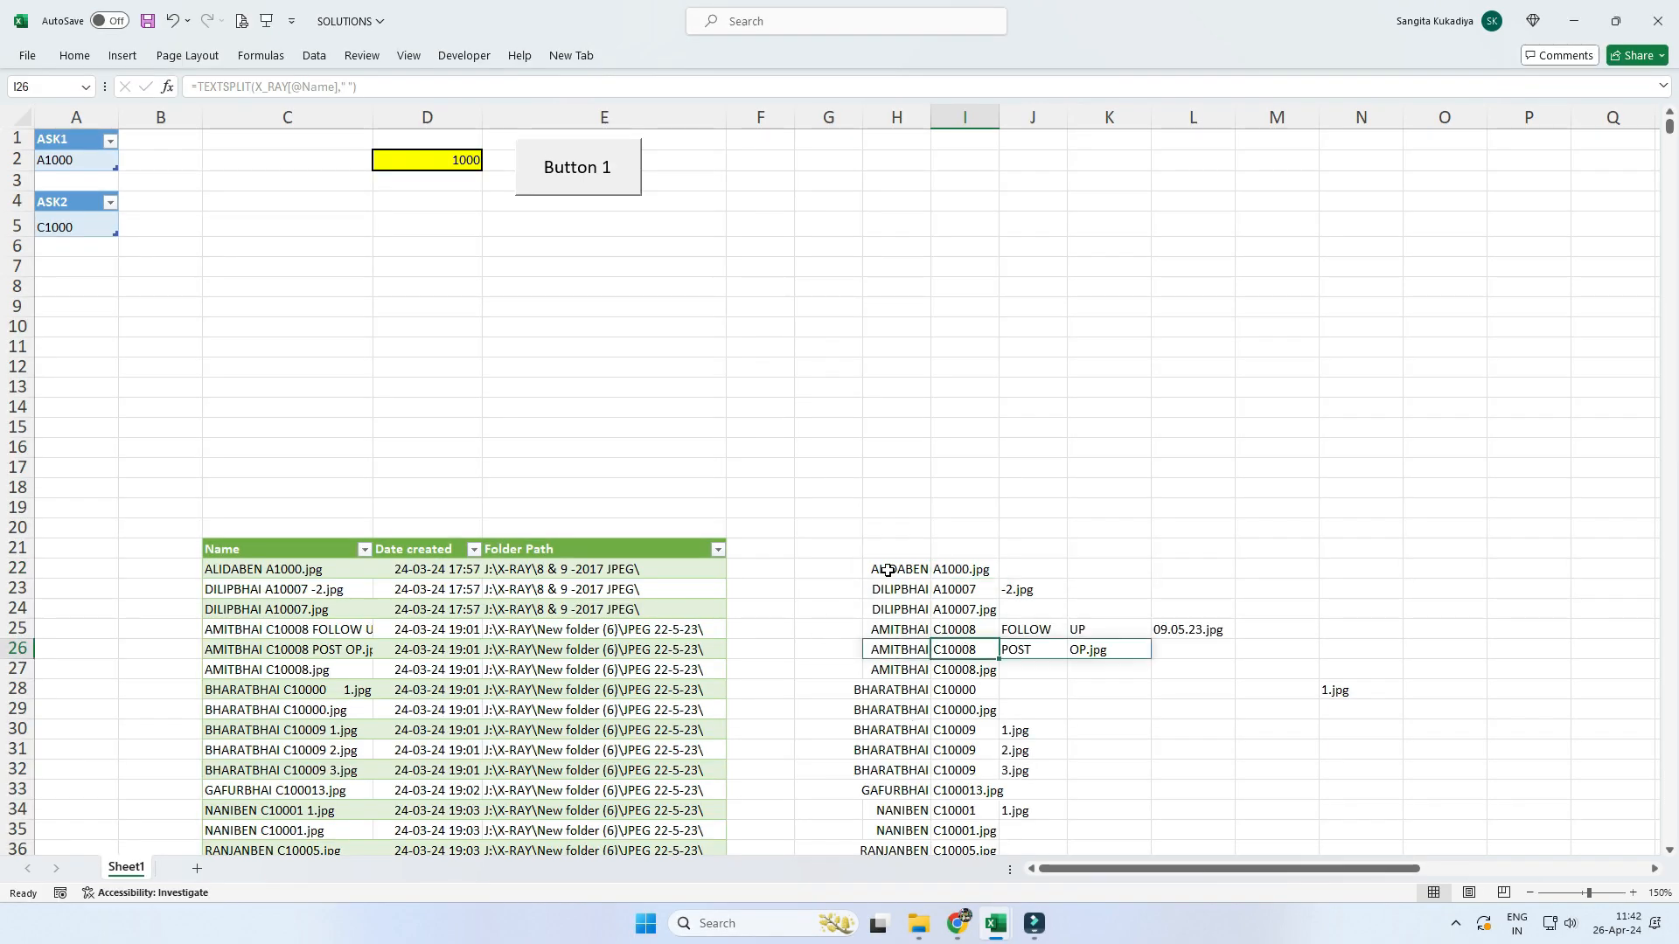
{"action": "left_click", "coordinate": [925, 569]}
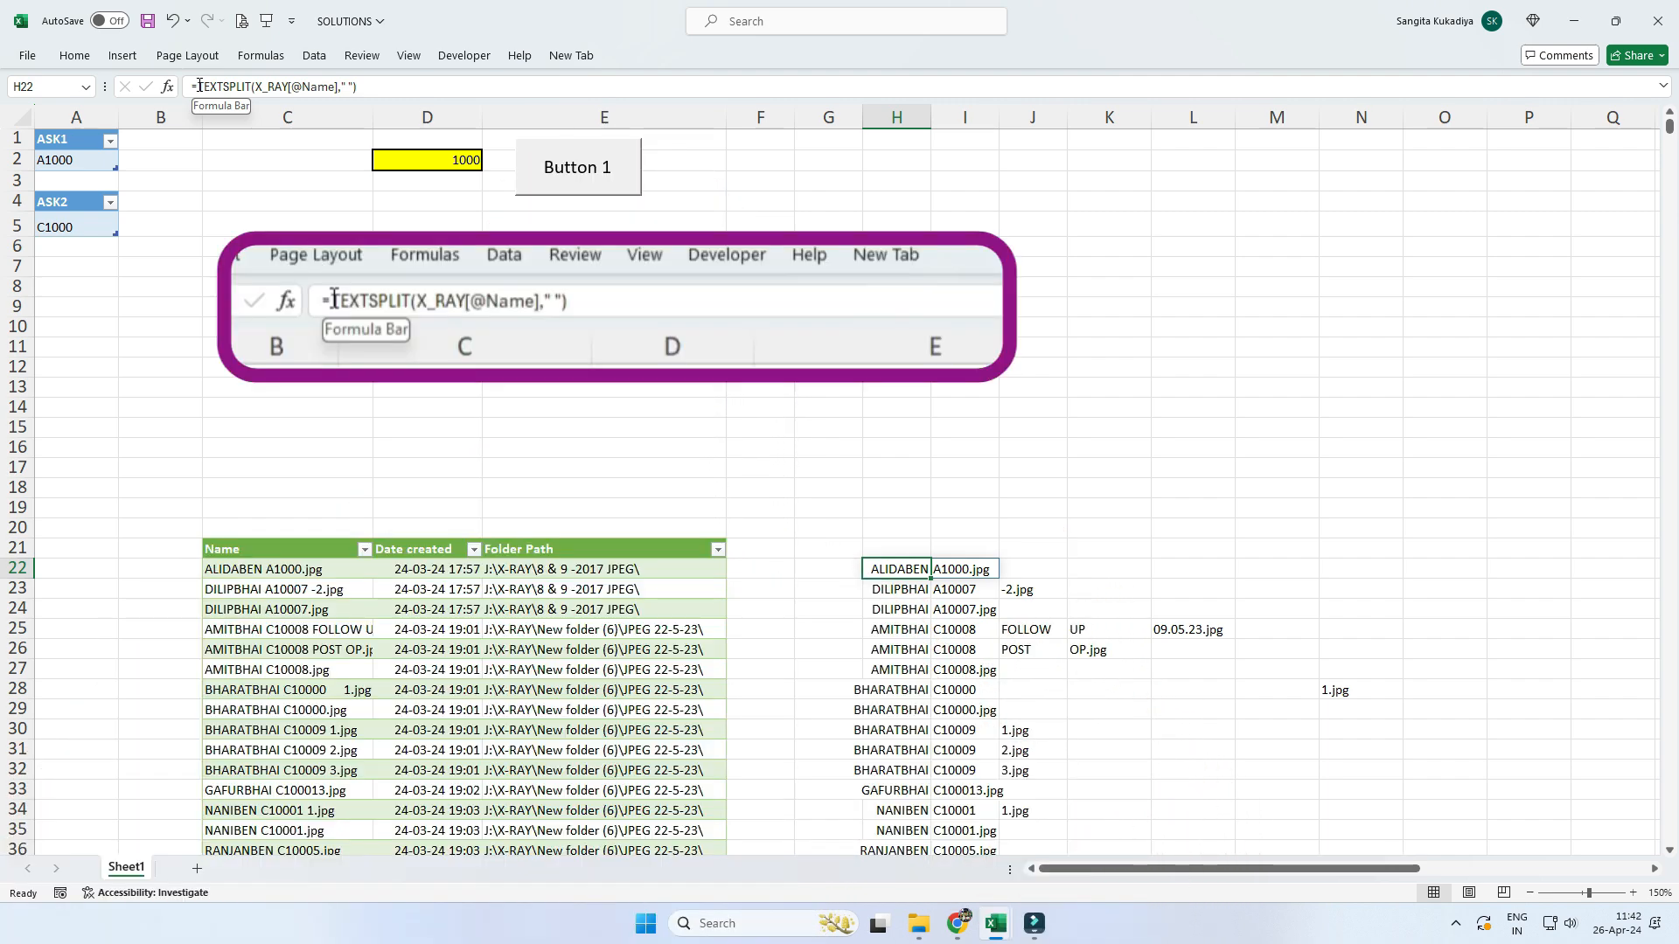
{"action": "left_click", "coordinate": [200, 86]}
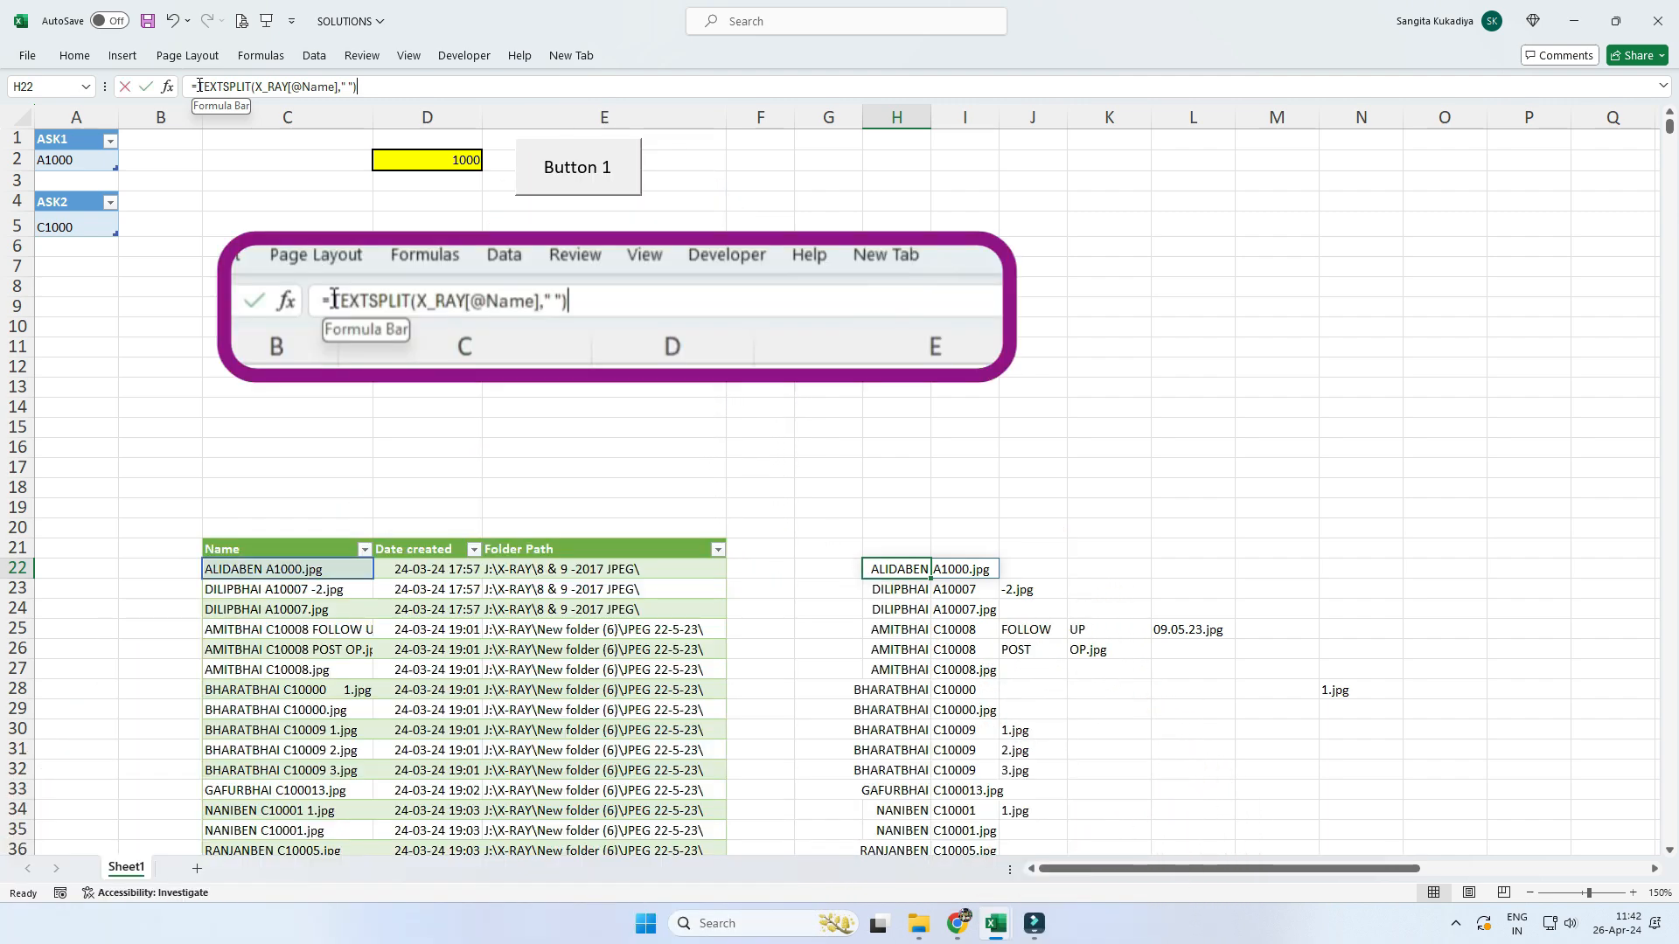
{"action": "type", "text": "SUSTI"}
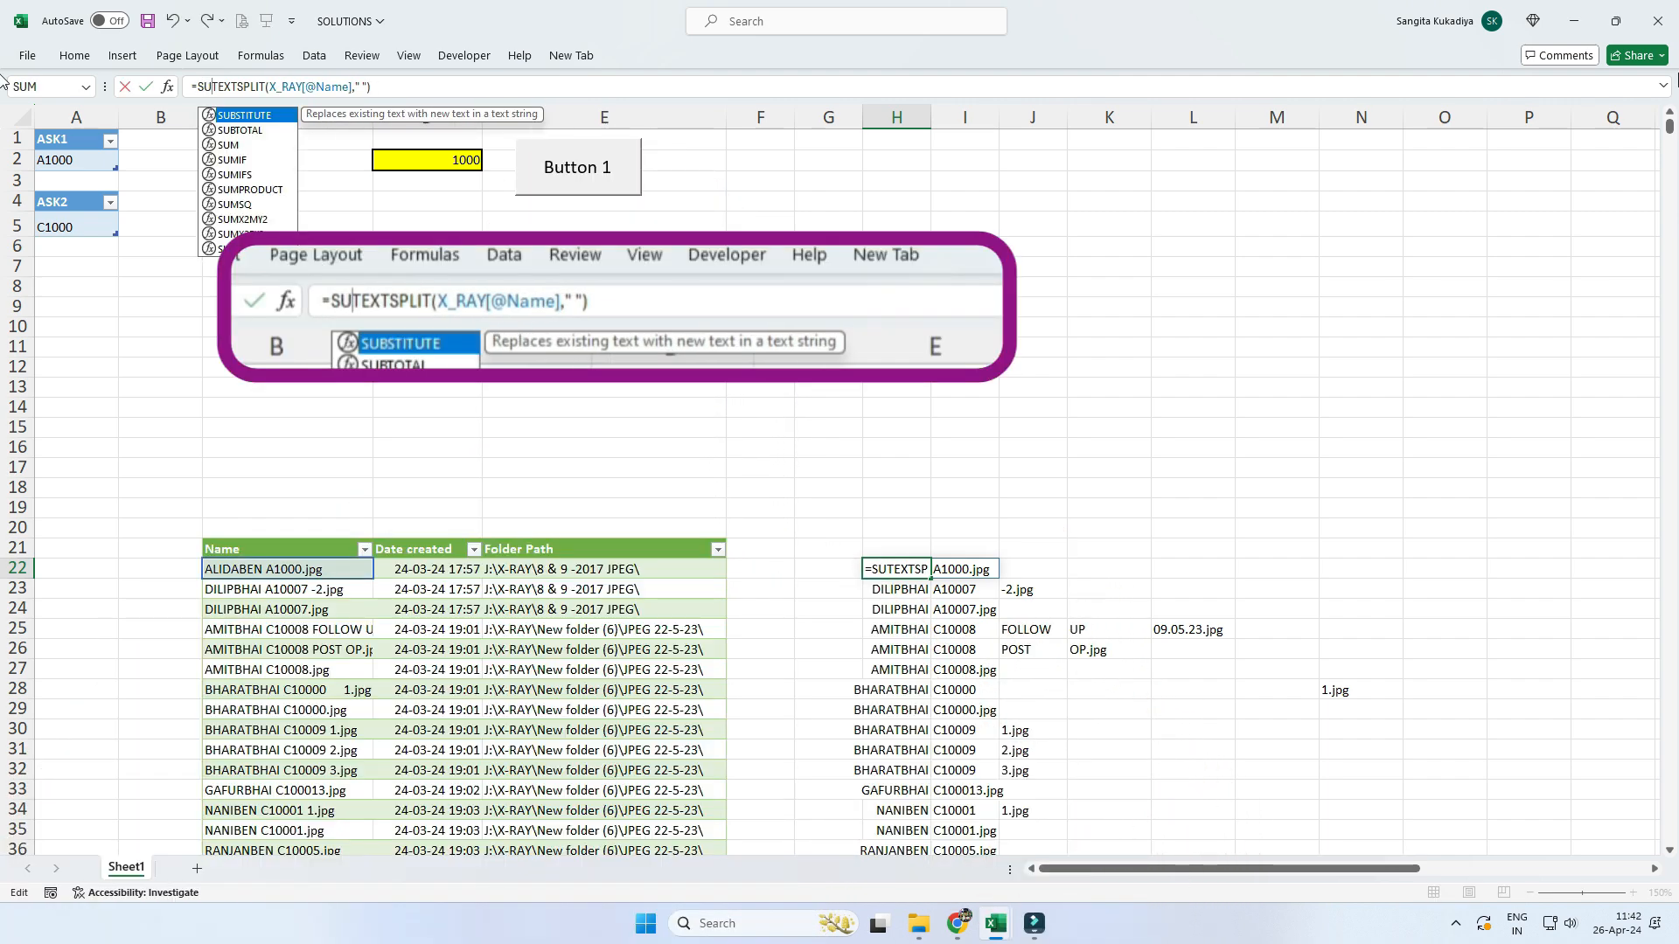
{"action": "key", "text": "BackSpace"}
{"action": "key", "text": "BackSpace"}
{"action": "key", "text": "BackSpace"}
{"action": "type", "text": "BSTITUTE"}
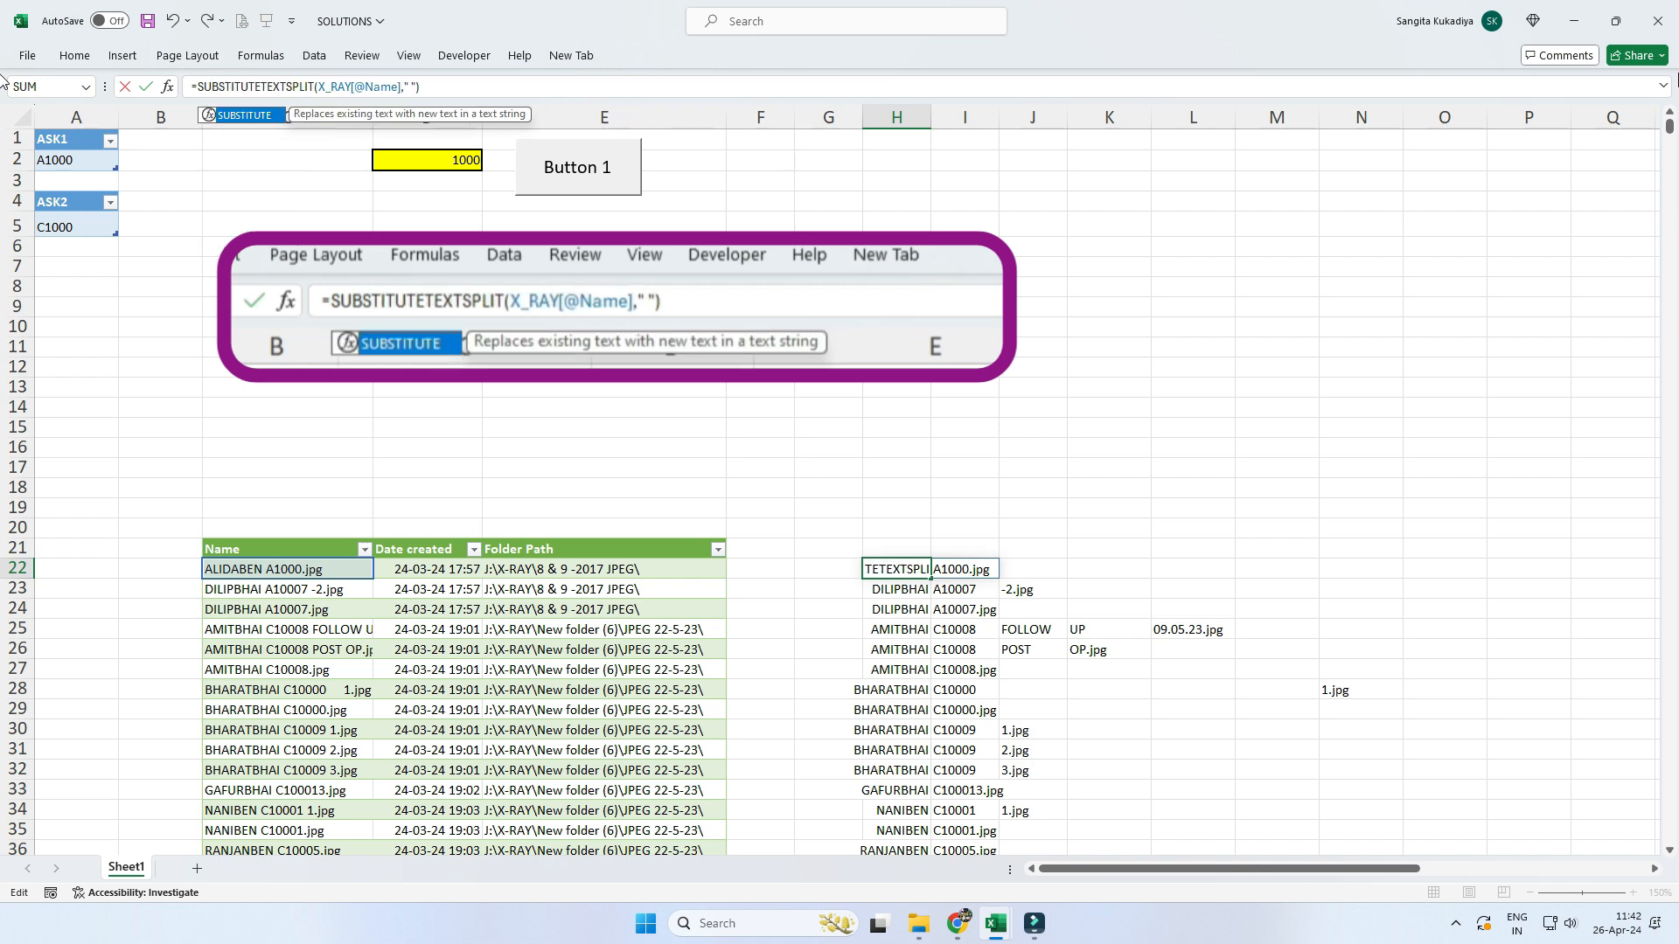
{"action": "type", "text": "("}
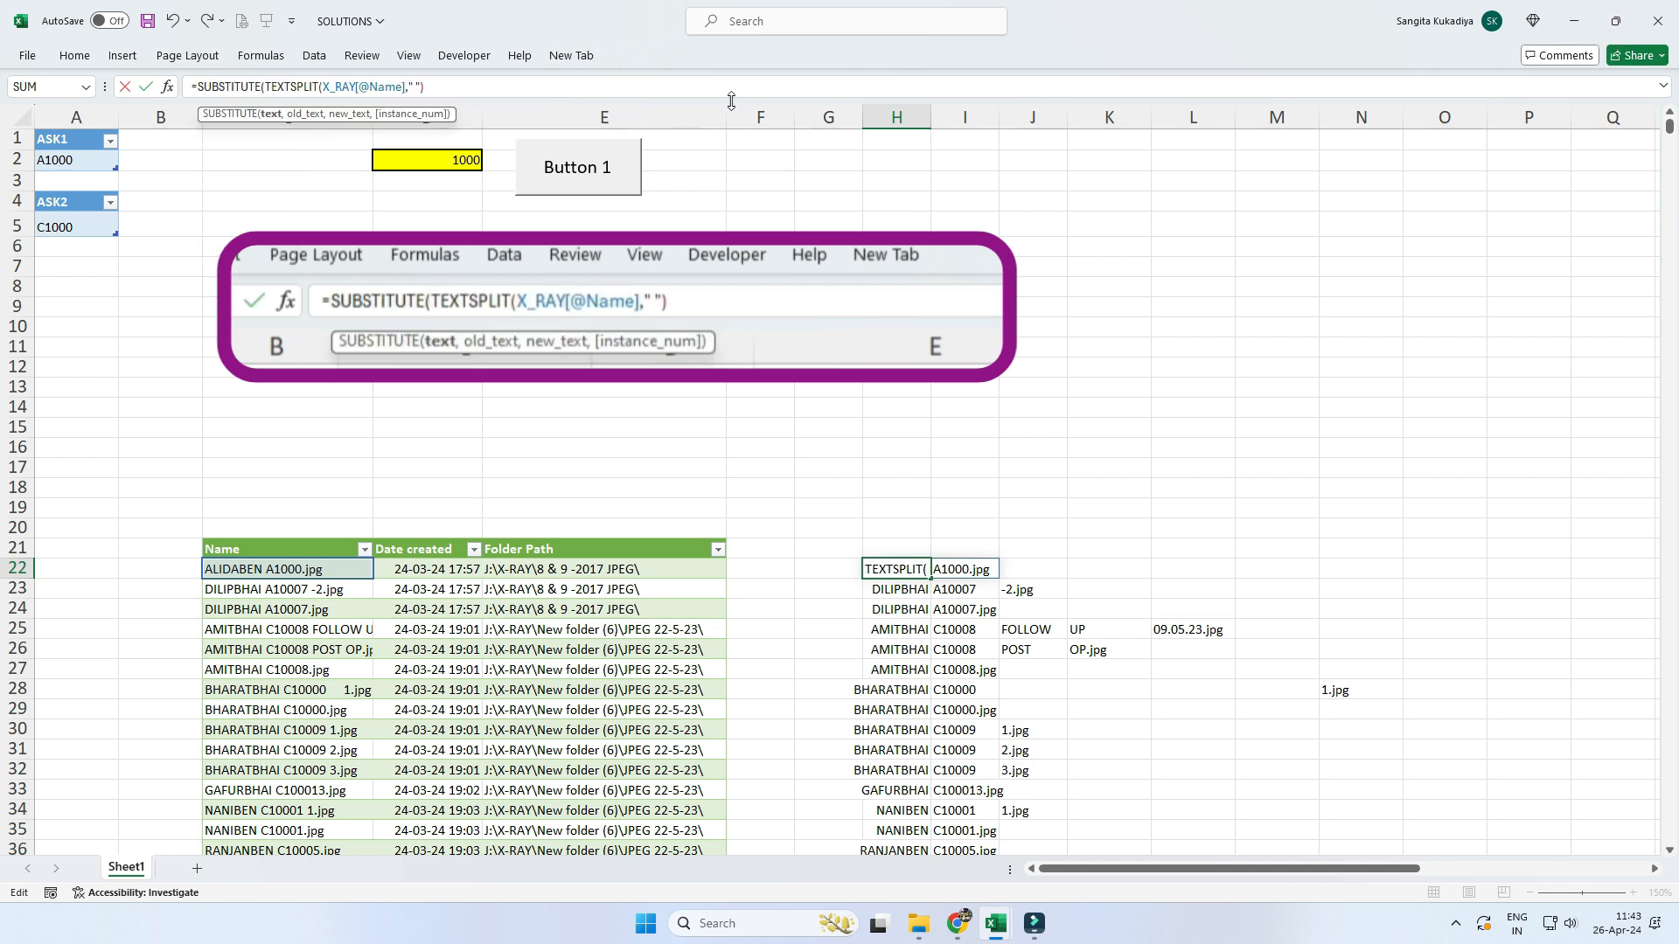
{"action": "left_click", "coordinate": [441, 88]}
{"action": "type", "text": ","}
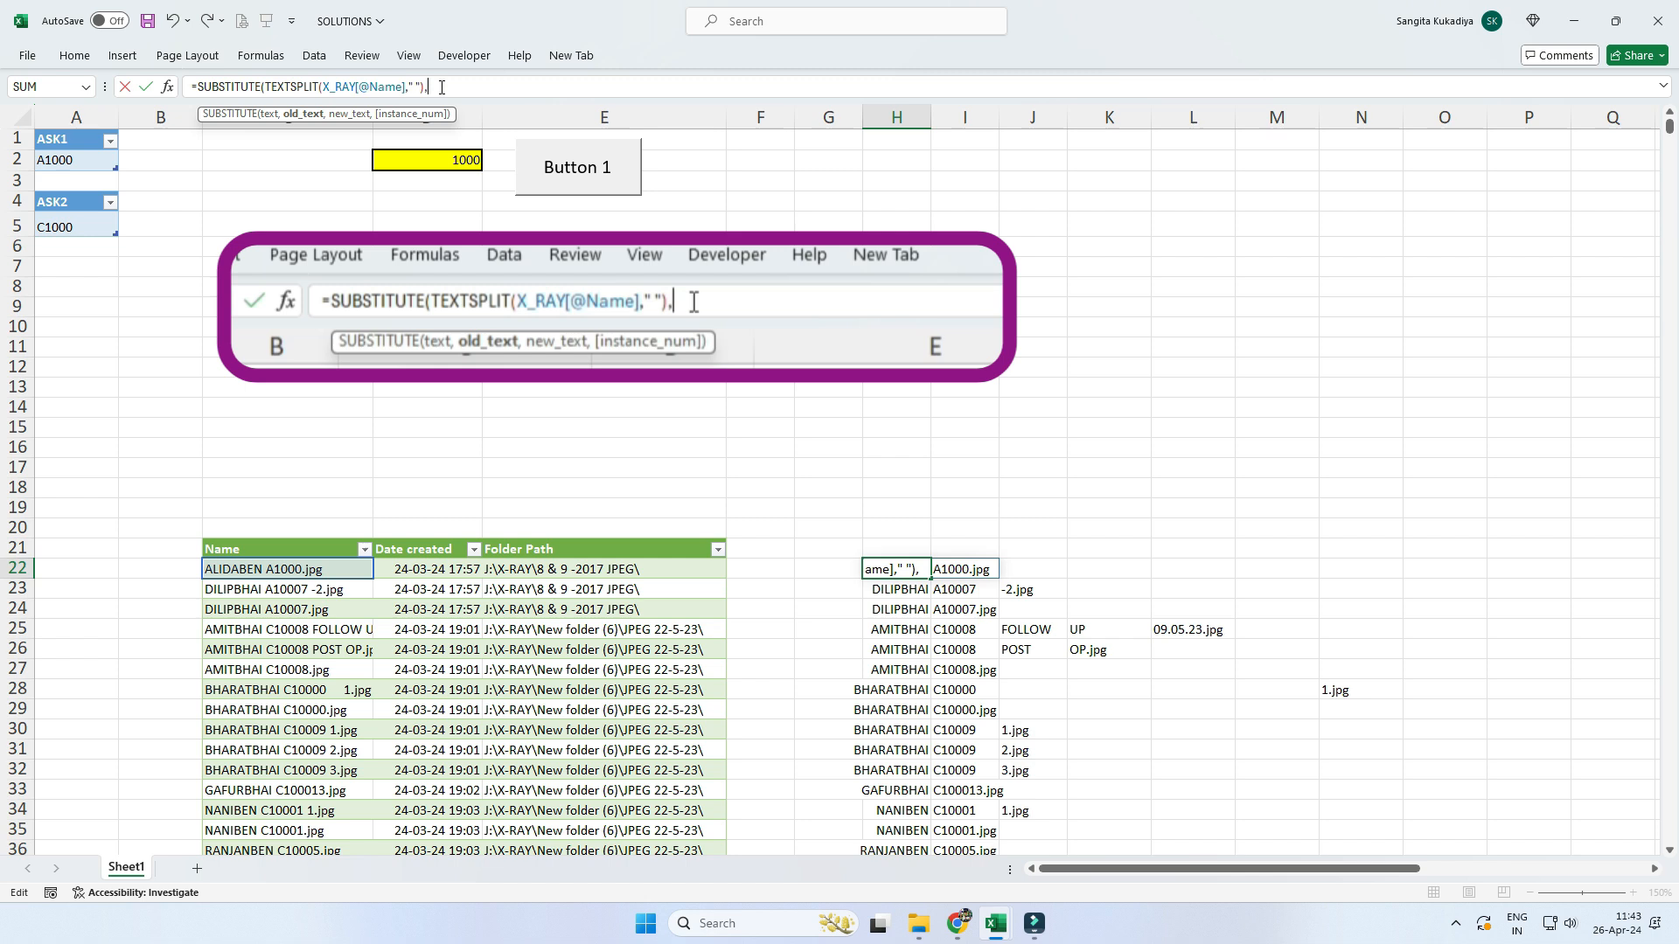
{"action": "type", "text": "\"A\","}
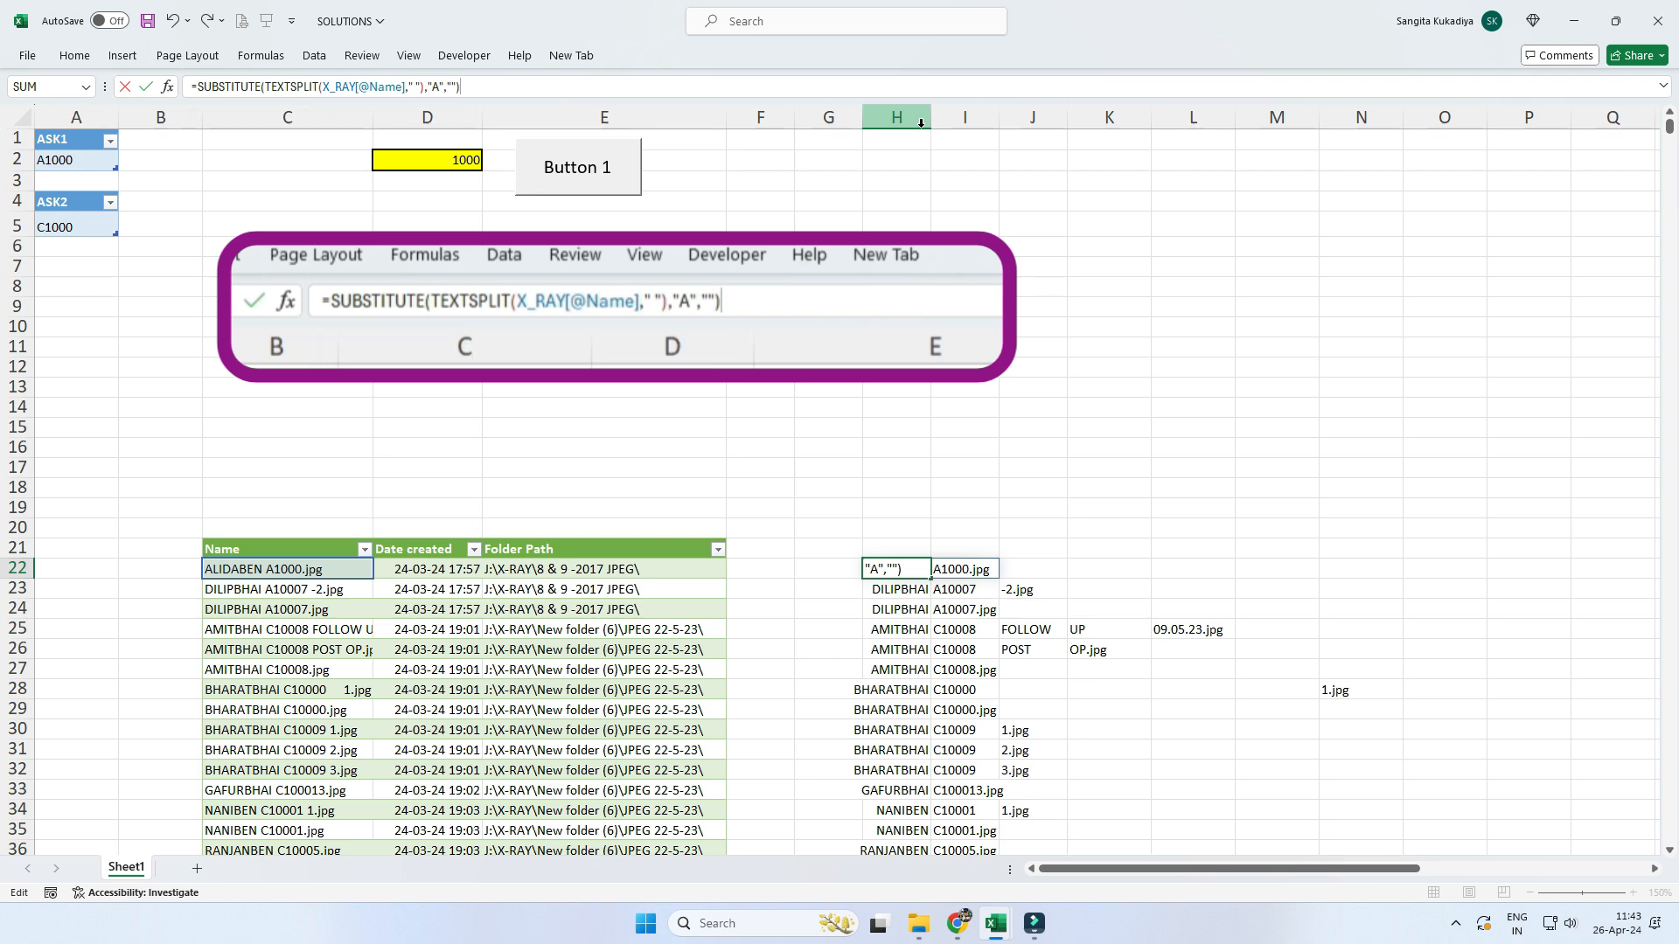
{"action": "key", "text": "Escape"}
- Fill the SUBSTITUTE formula from H22 down to H43 and review the codes in column I
{"action": "left_click", "coordinate": [896, 573]}
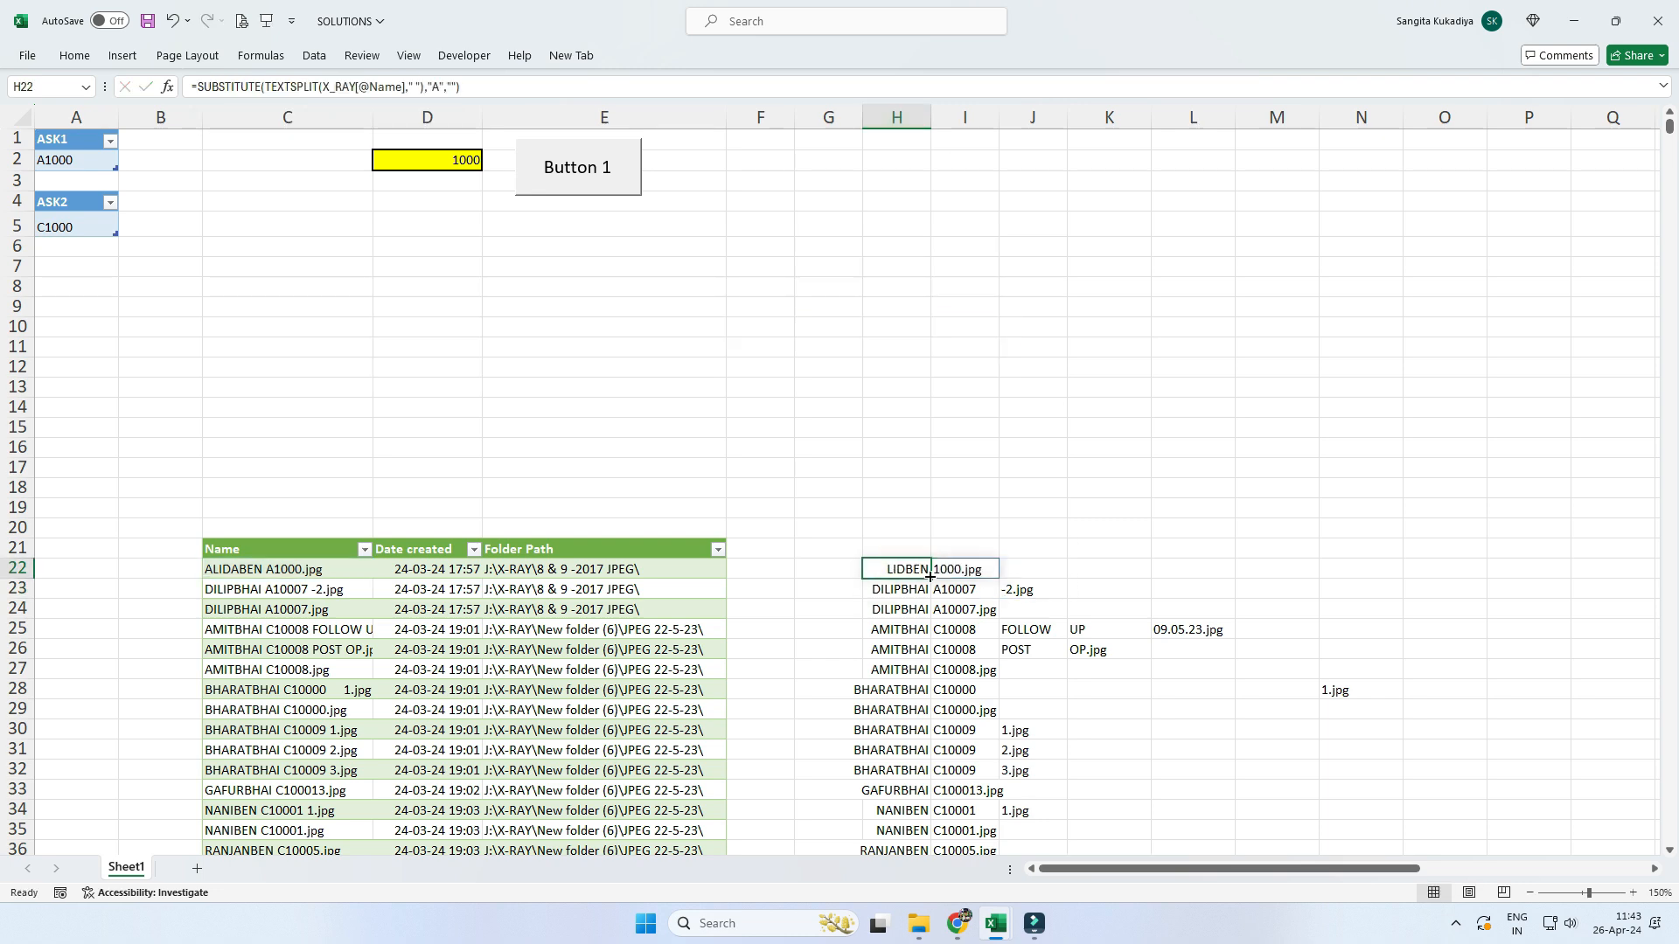
{"action": "left_click_drag", "start_coordinate": [931, 579], "coordinate": [931, 831]}
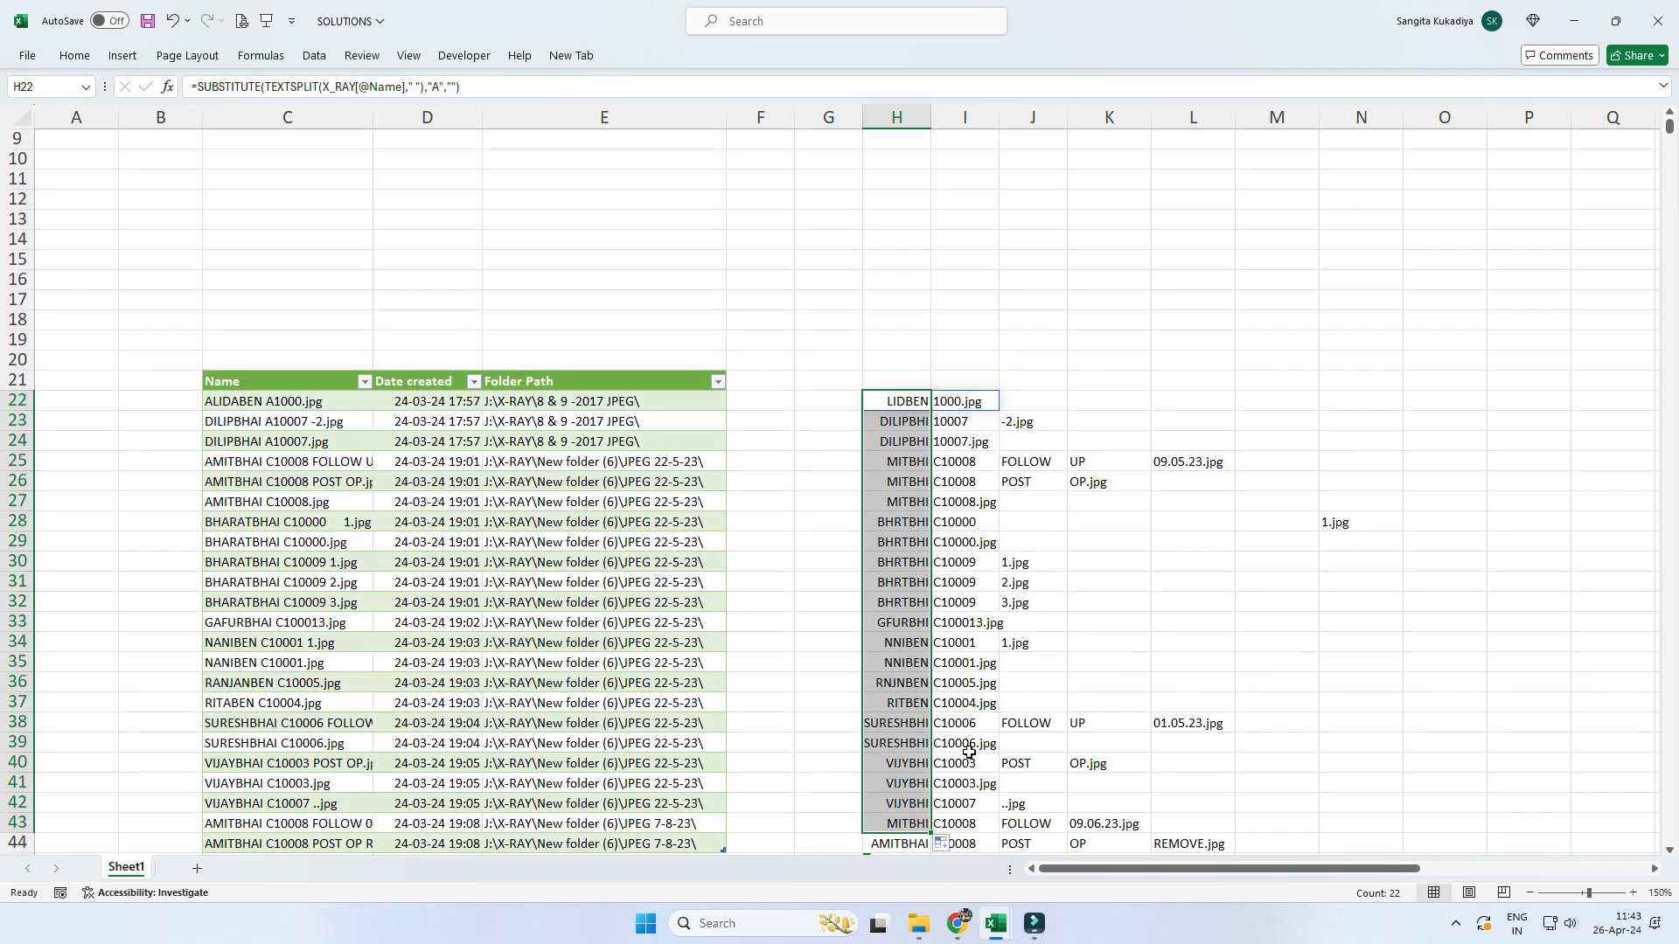
{"action": "left_click_drag", "start_coordinate": [962, 402], "coordinate": [974, 619]}
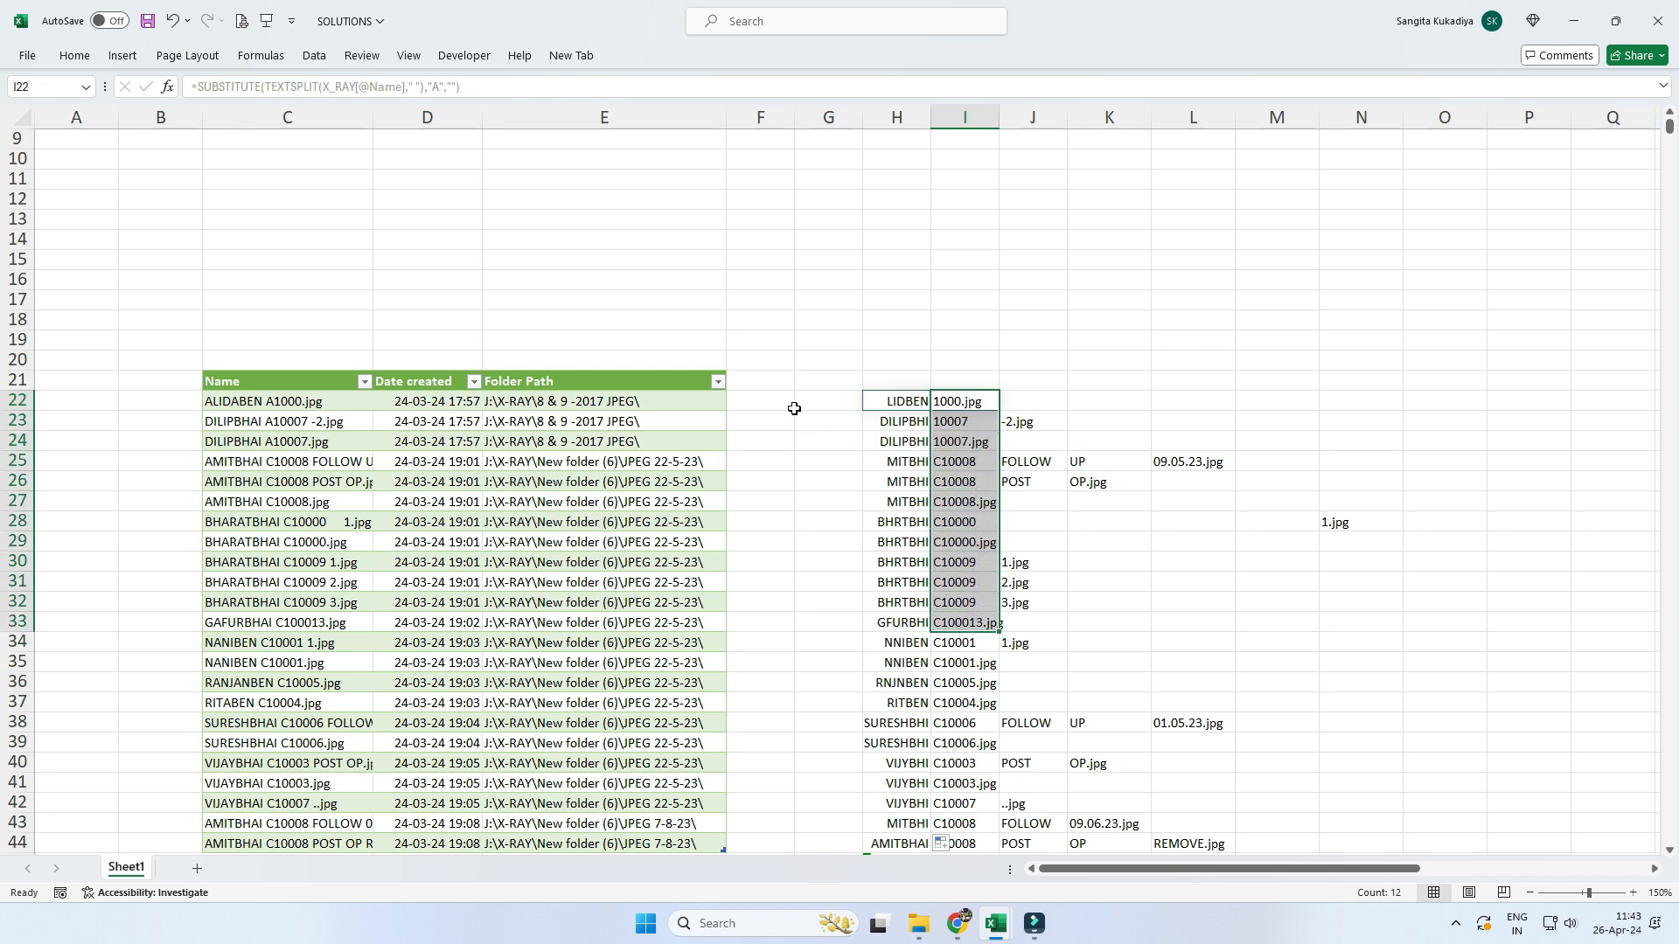
- Nest the H22 formula in a second SUBSTITUTE that replaces "C" with empty text
{"action": "left_click", "coordinate": [925, 395]}
{"action": "scroll", "coordinate": [919, 399], "scroll_direction": "up", "scroll_amount": 3}
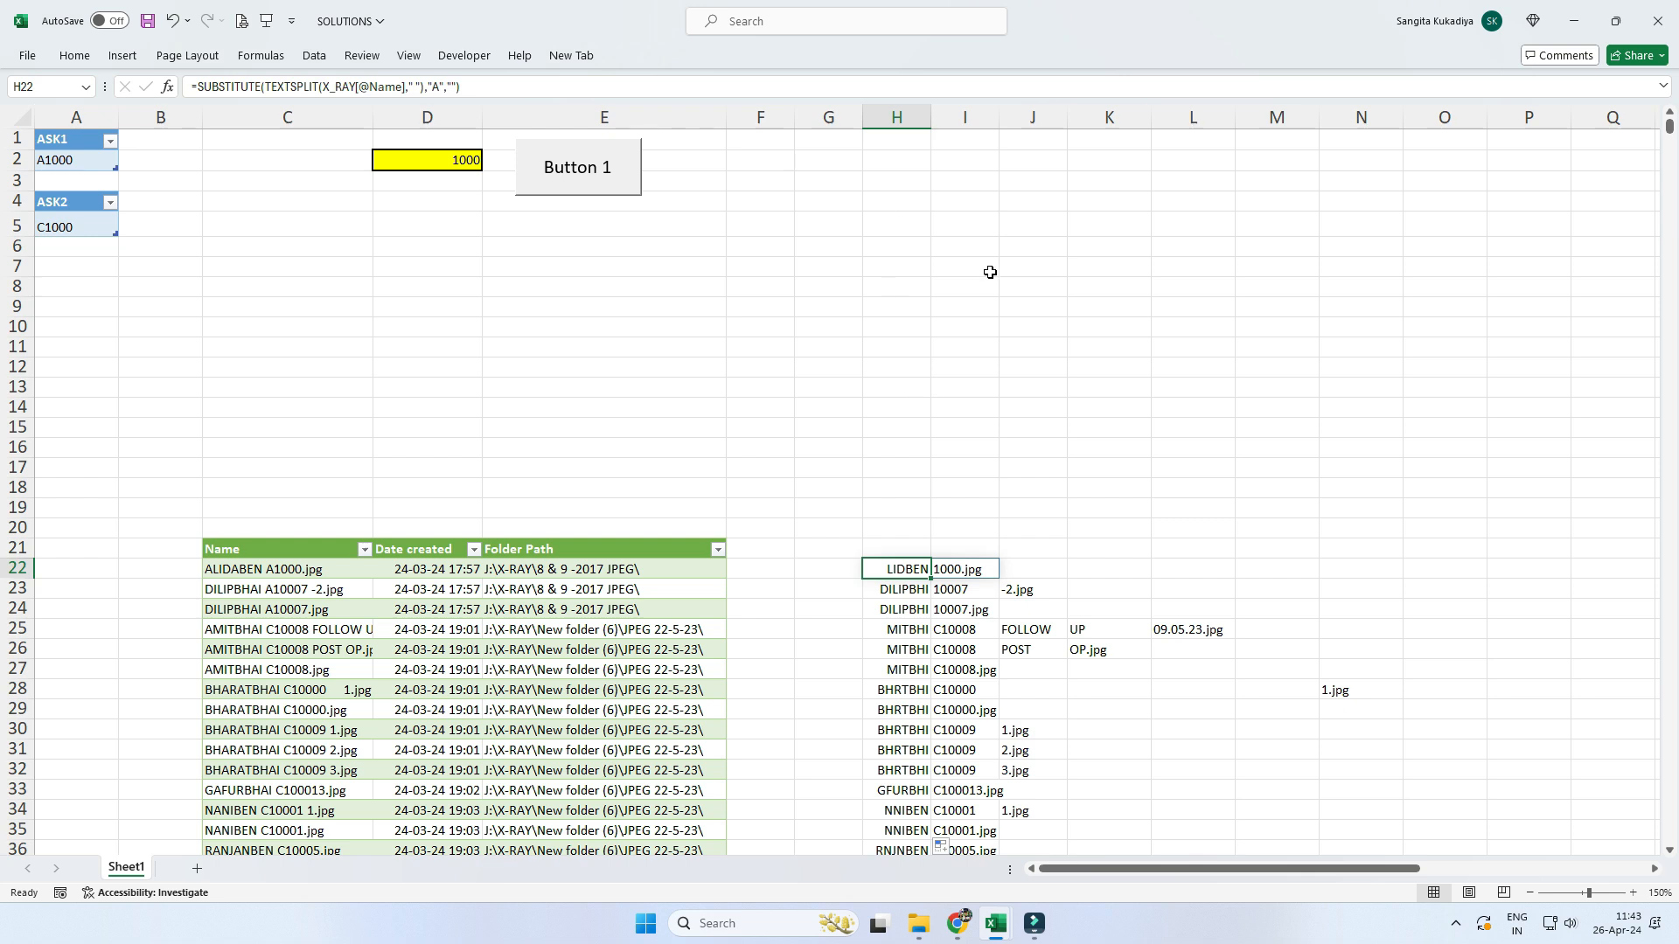
{"action": "left_click", "coordinate": [194, 87]}
{"action": "type", "text": "SUBSTITUTE("}
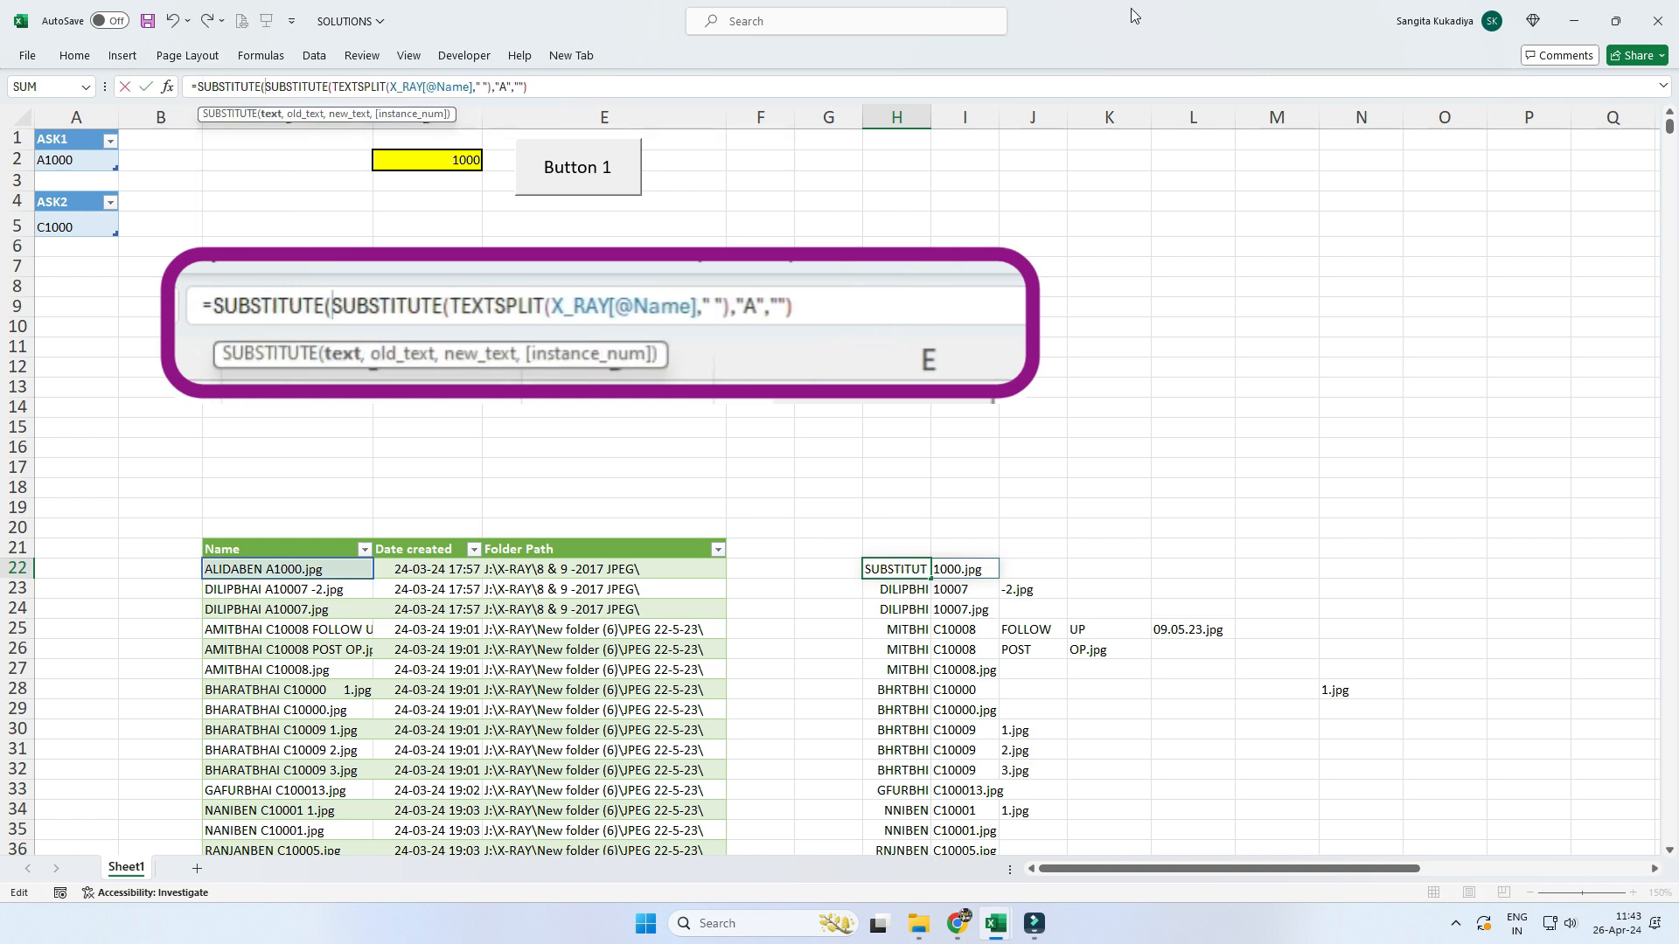
{"action": "left_click", "coordinate": [544, 80]}
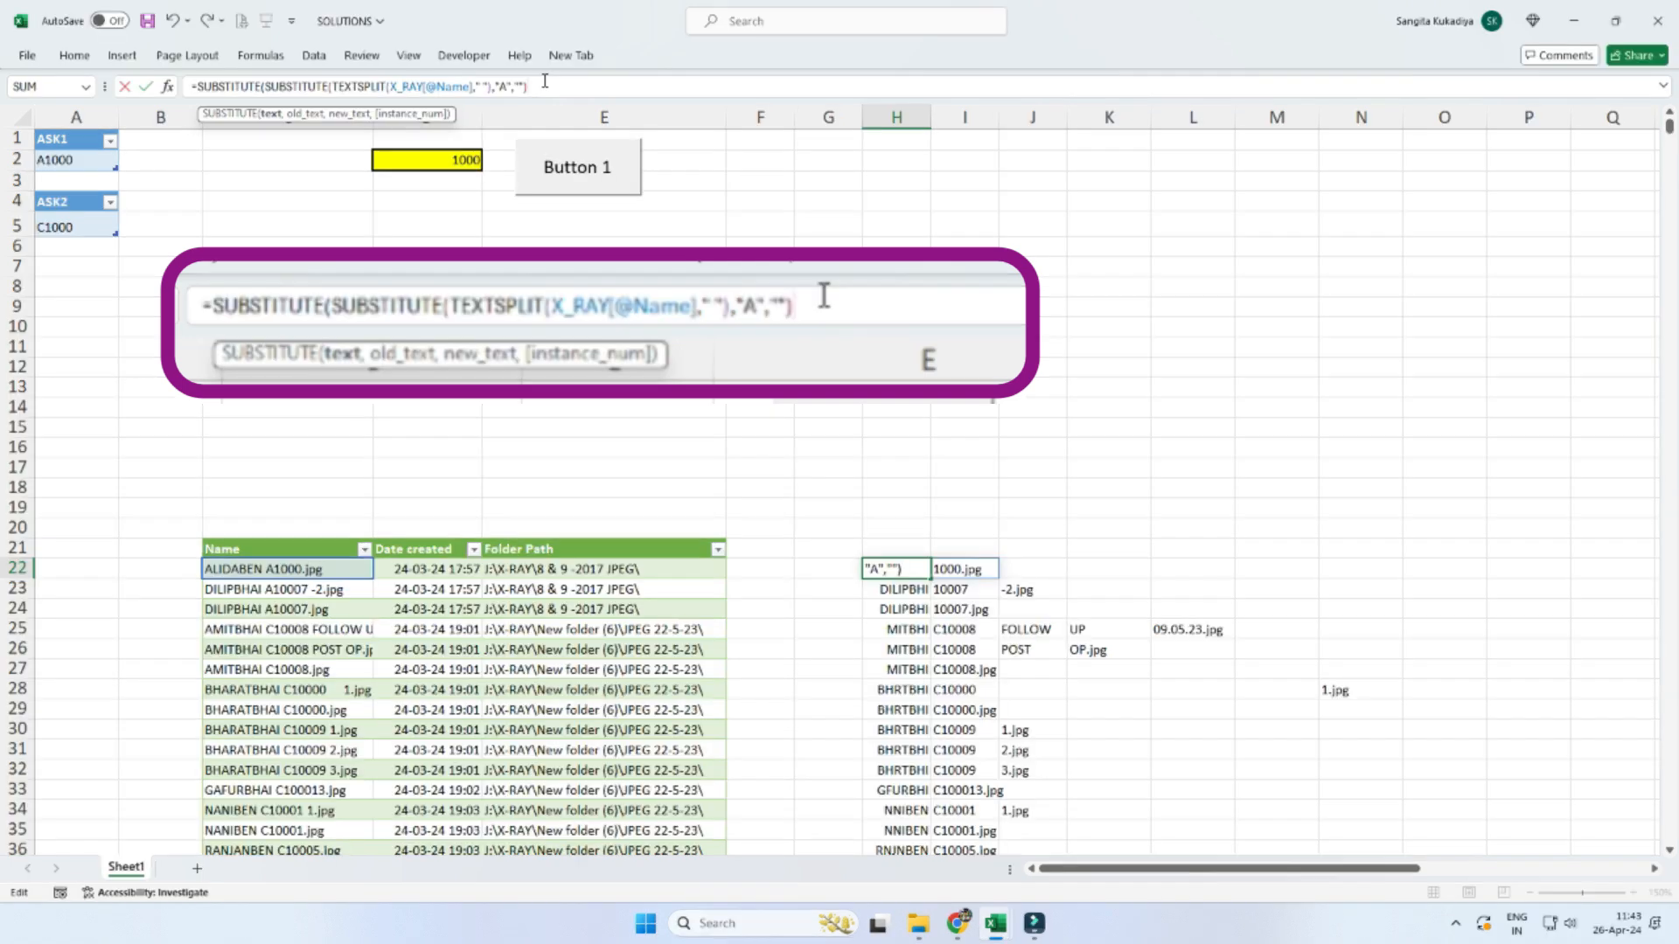
{"action": "type", "text": ","}
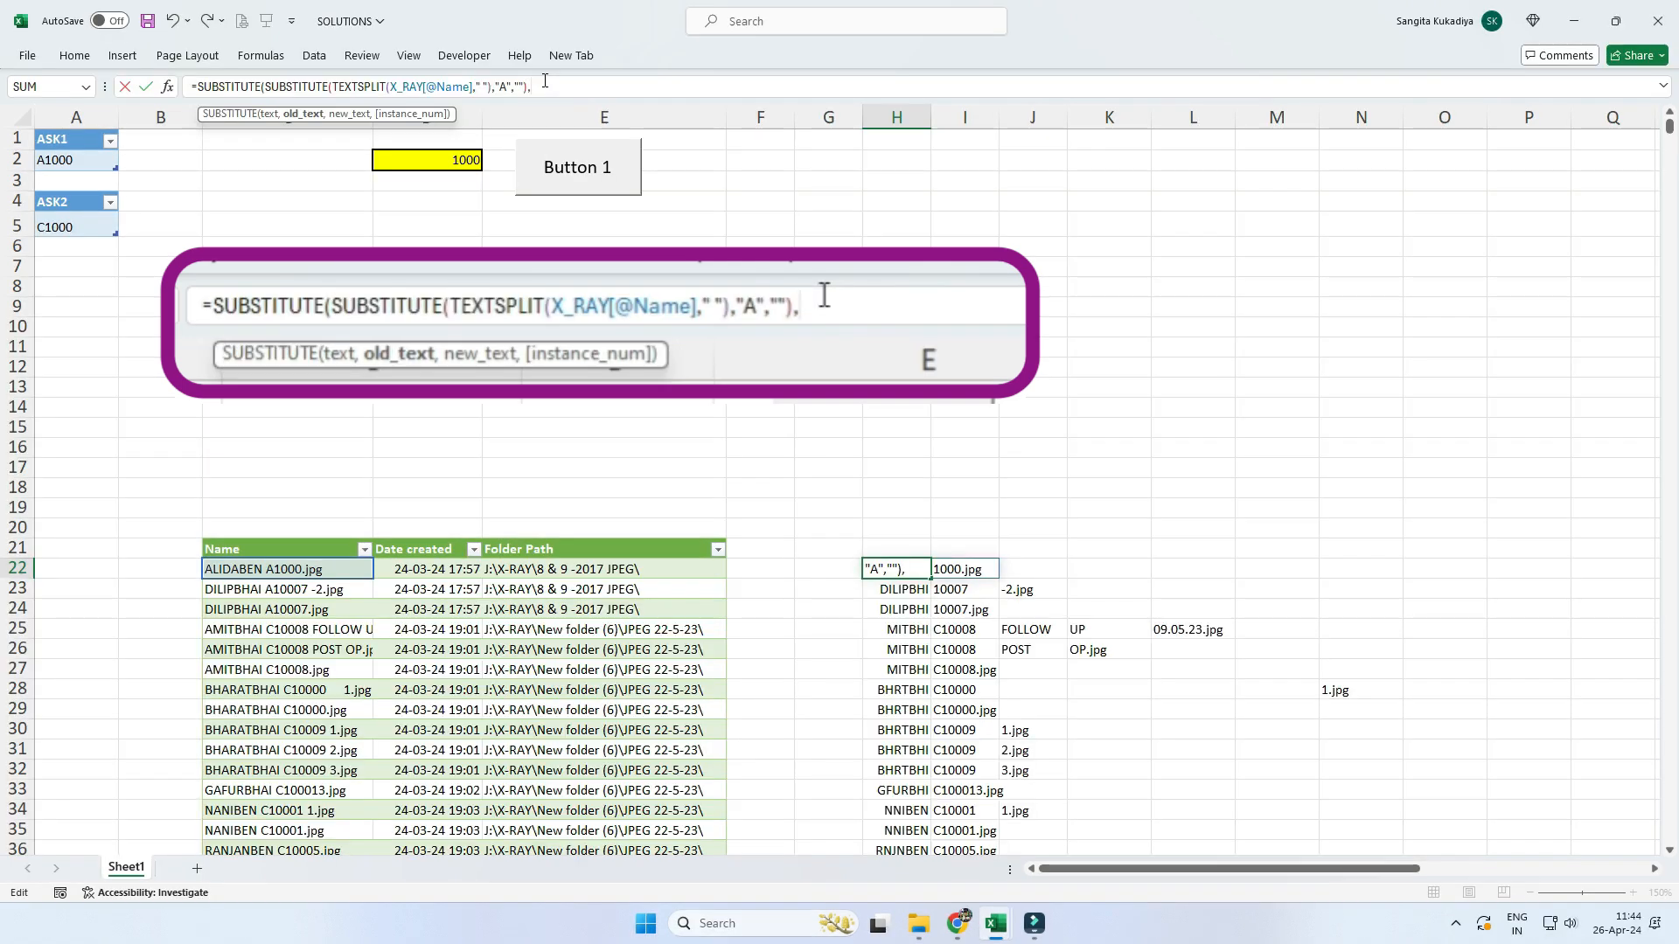
{"action": "type", "text": "\"C\","}
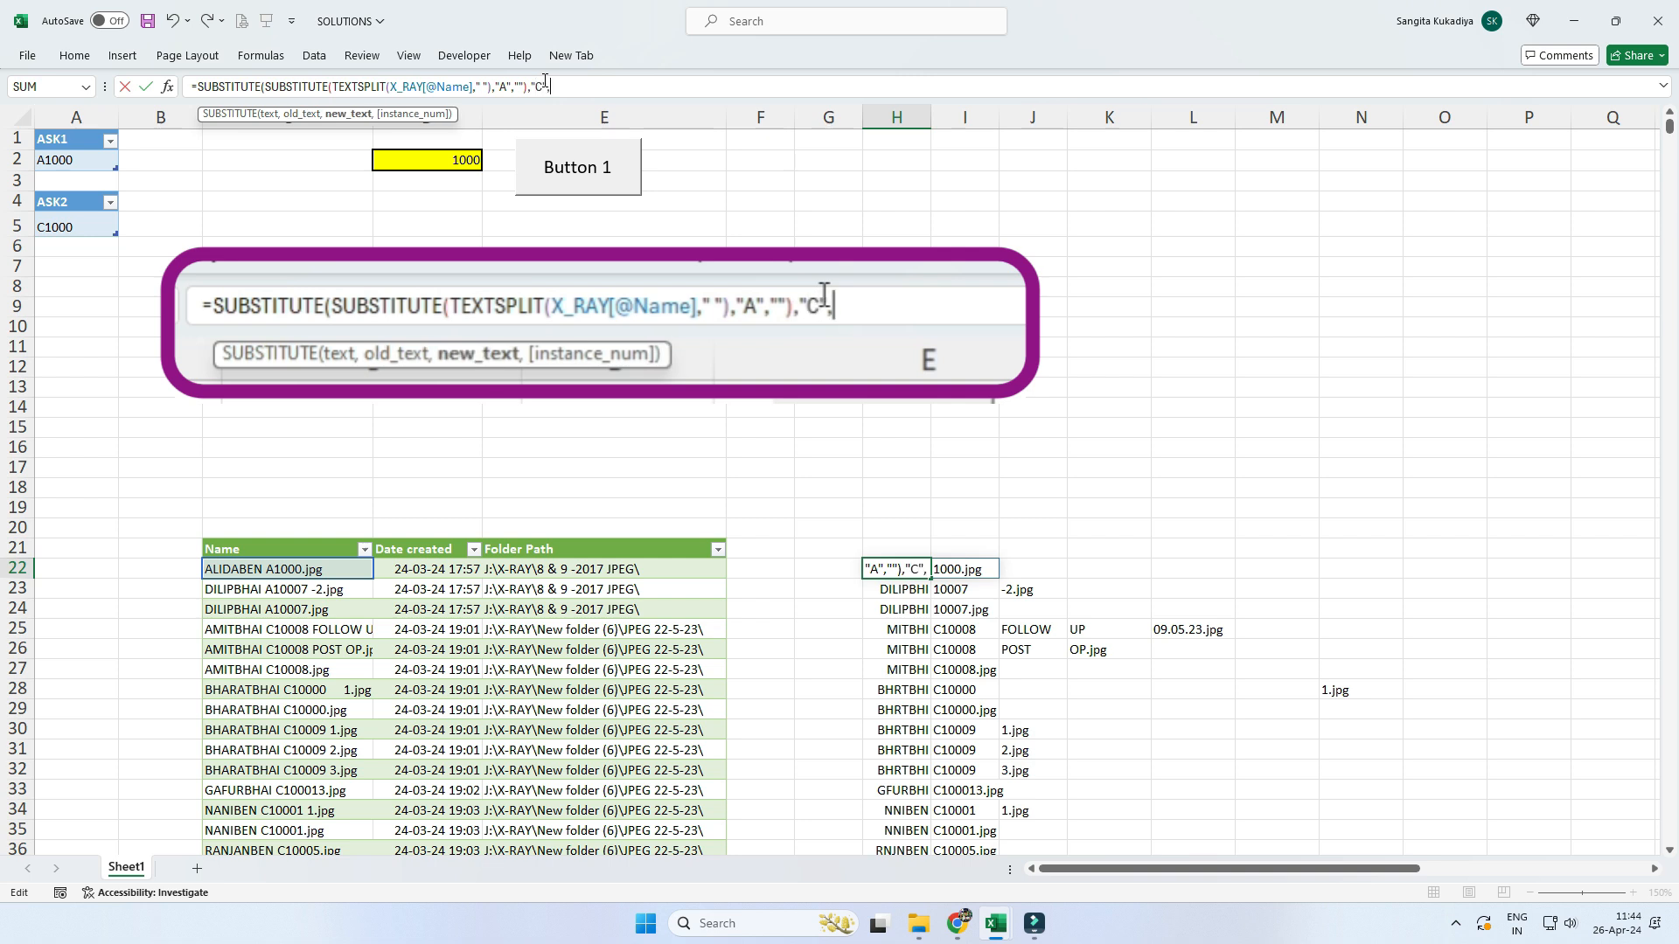
{"action": "type", "text": "\"\")"}
{"action": "key", "text": "Return"}
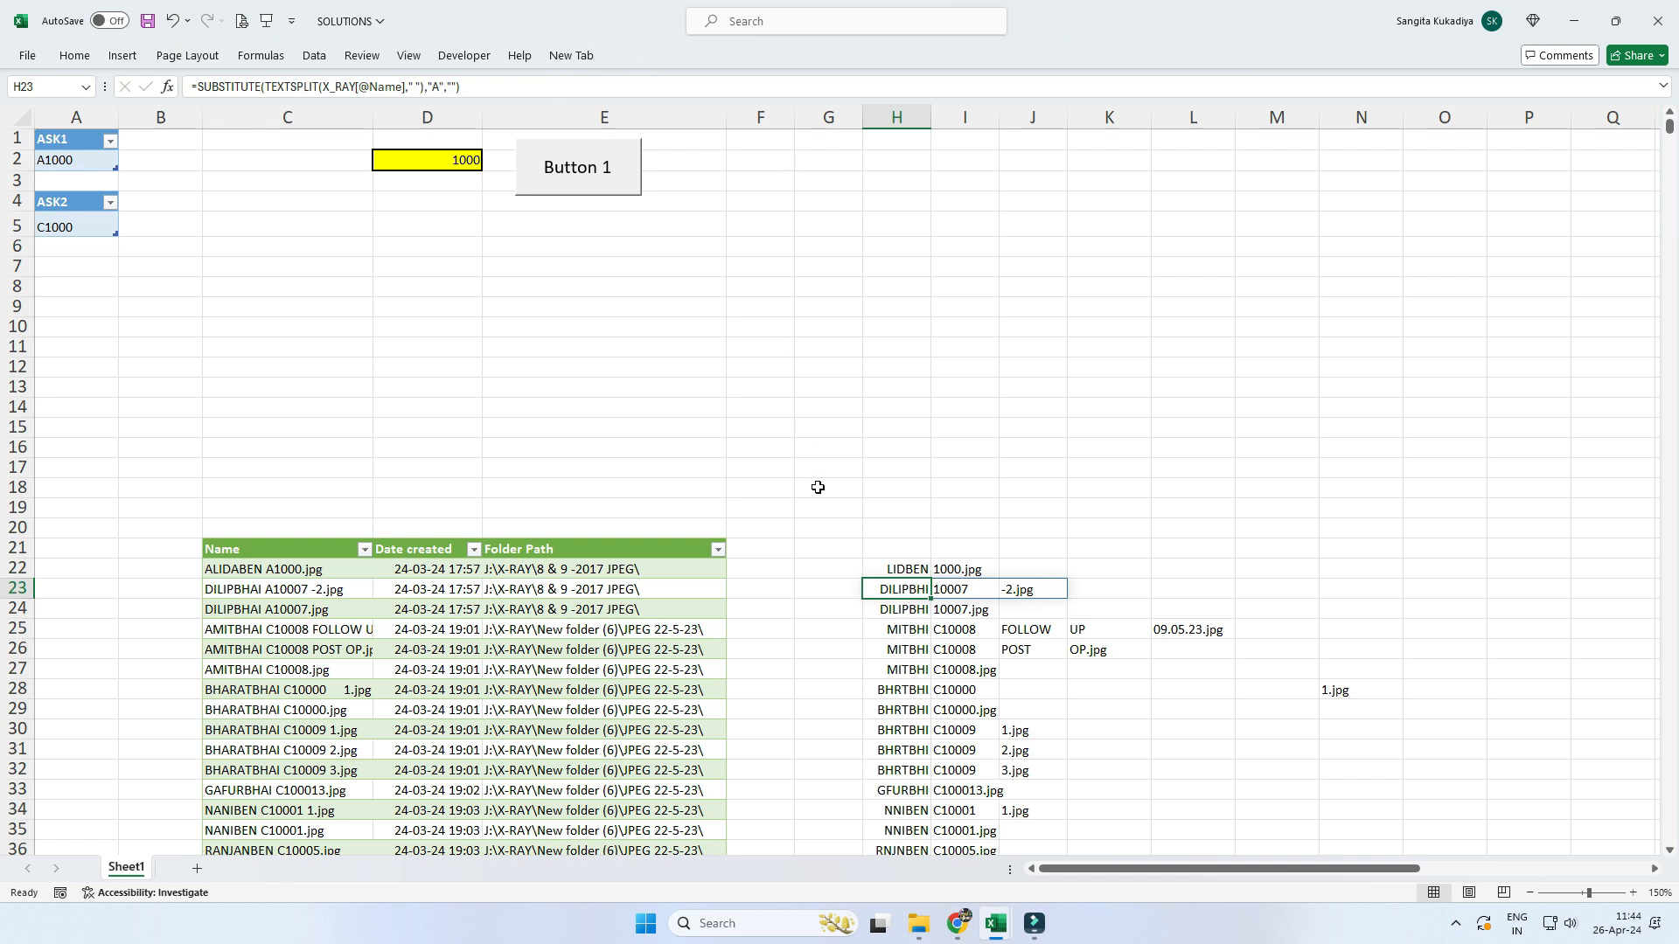
- Fill the nested SUBSTITUTE formula from H22 down to H35 and check the codes in column I
{"action": "left_click", "coordinate": [896, 568]}
{"action": "left_click_drag", "start_coordinate": [930, 579], "coordinate": [932, 835]}
{"action": "left_click_drag", "start_coordinate": [958, 629], "coordinate": [957, 750]}
- Wrap the H22 formula in a third SUBSTITUTE that replaces ".jpg" with empty text
{"action": "left_click", "coordinate": [873, 567]}
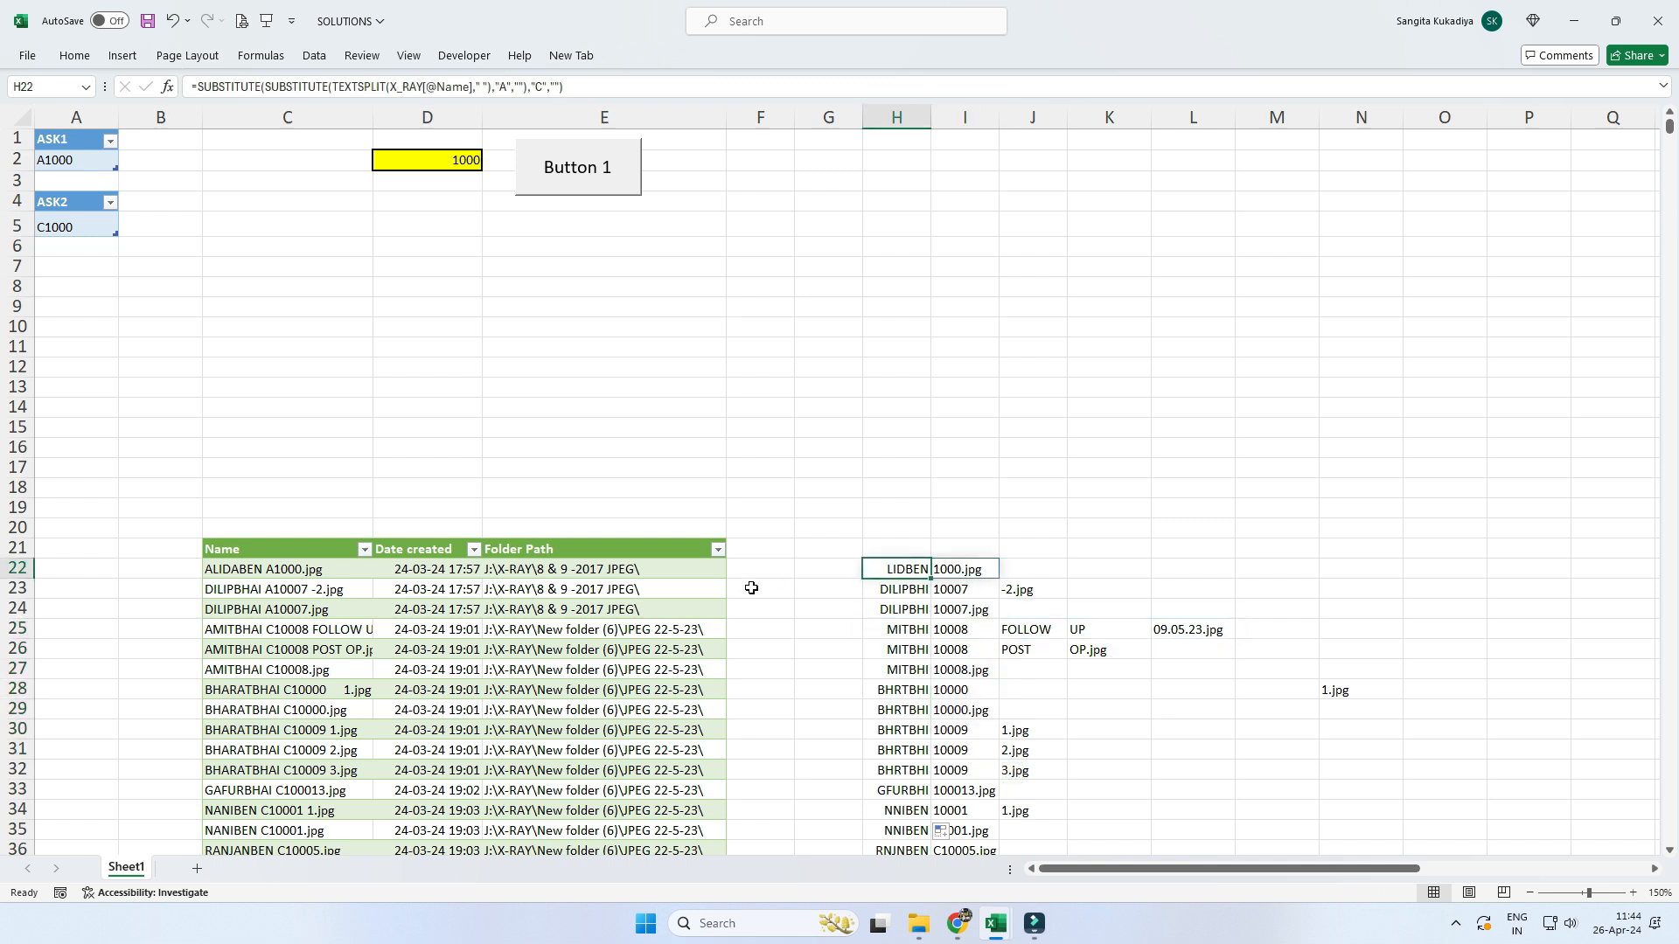
{"action": "left_click", "coordinate": [196, 86]}
{"action": "type", "text": "SUBSTITUTE"}
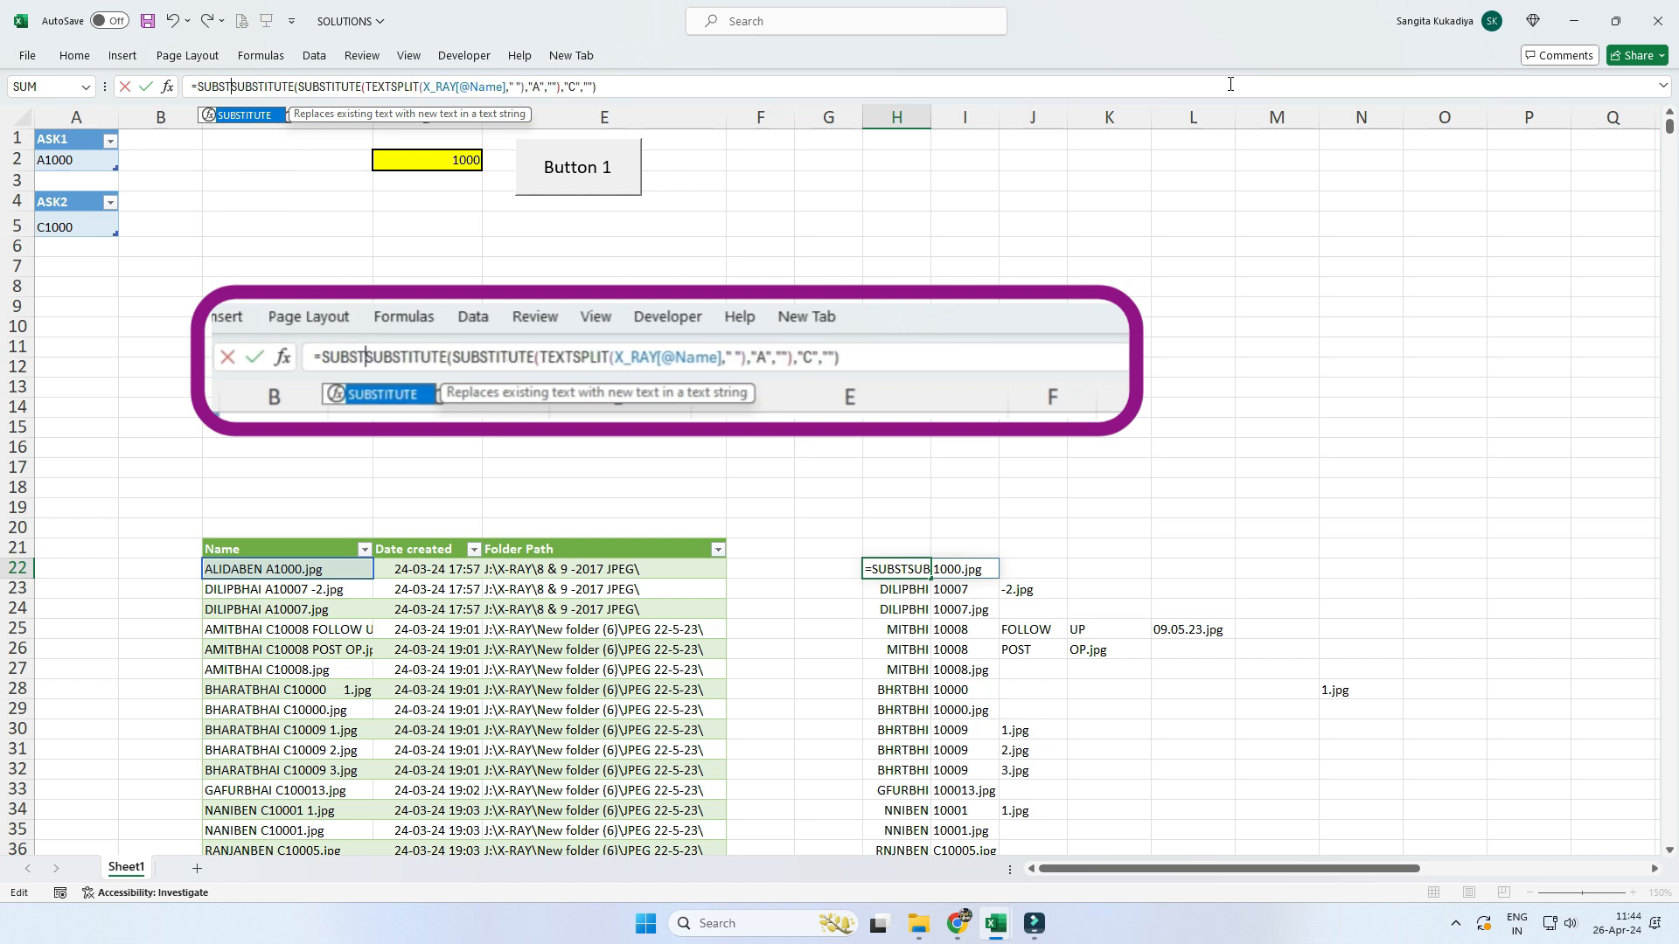
{"action": "type", "text": "("}
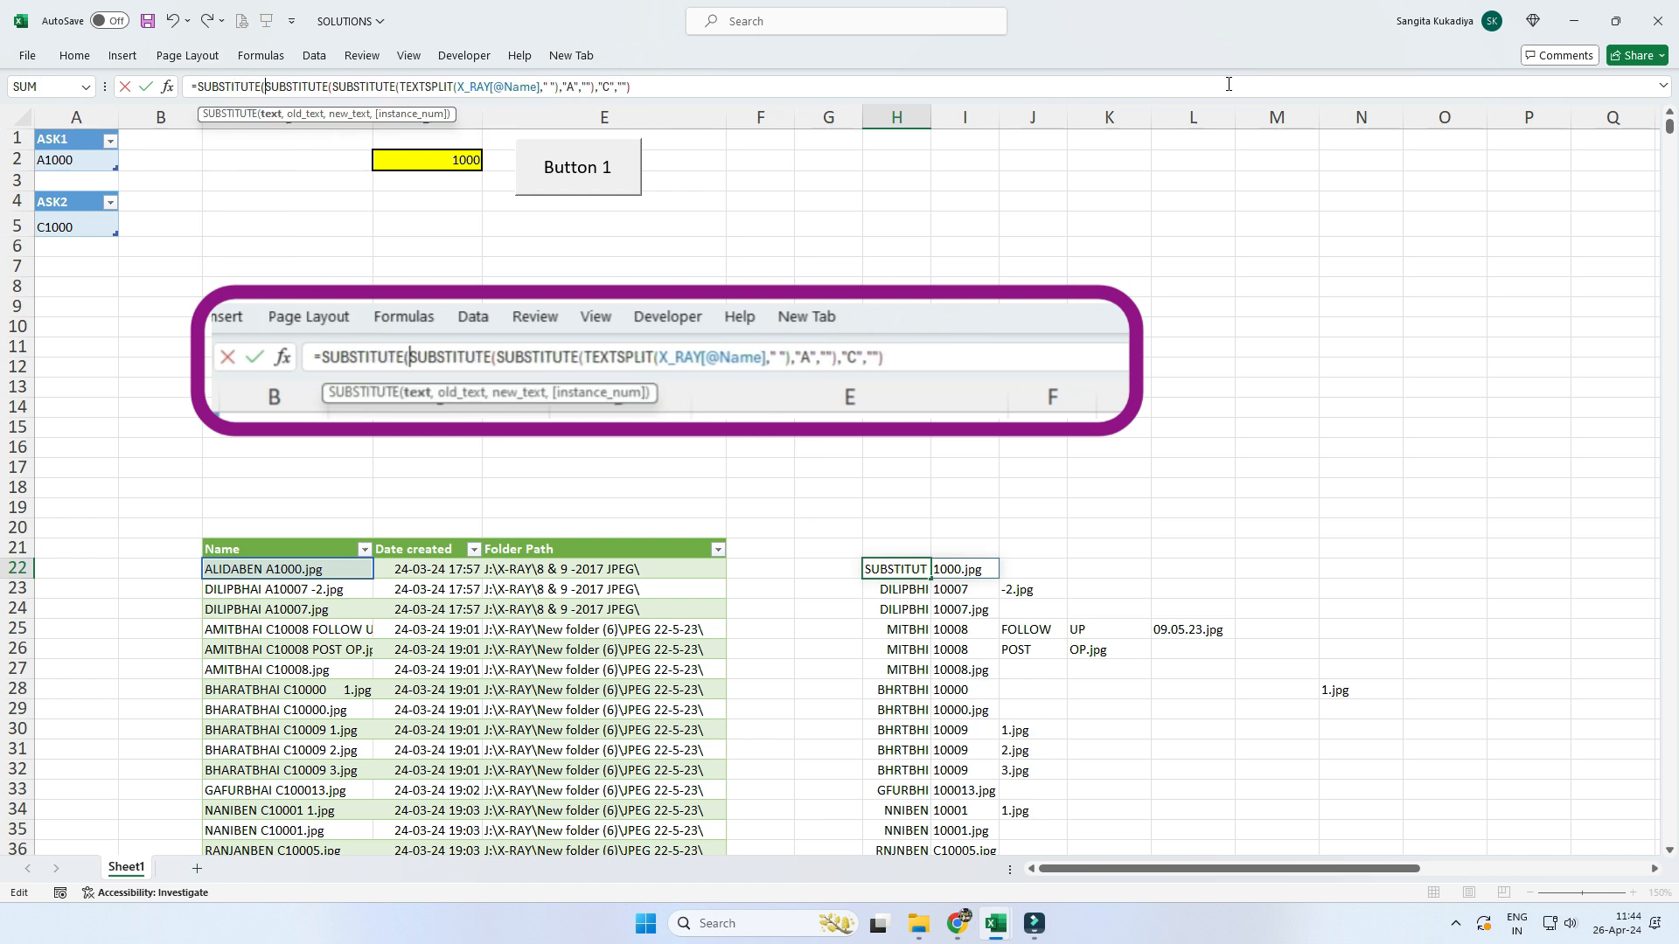
{"action": "left_click", "coordinate": [662, 80]}
{"action": "type", "text": ","}
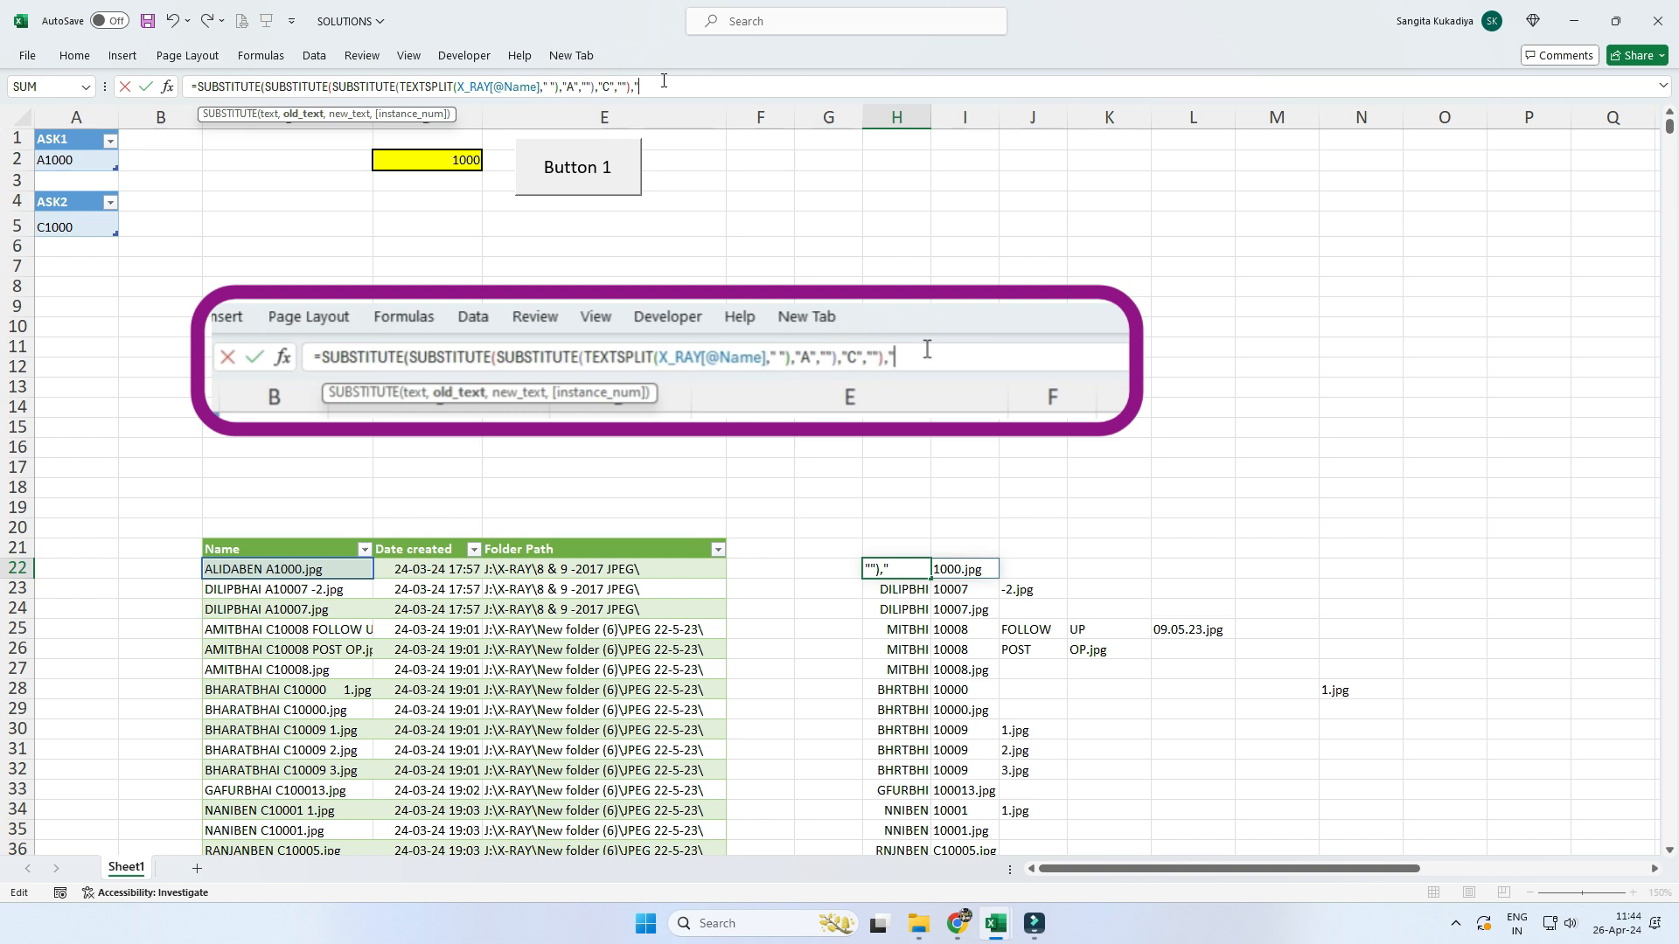
{"action": "type", "text": "\".jpg\",\"\")"}
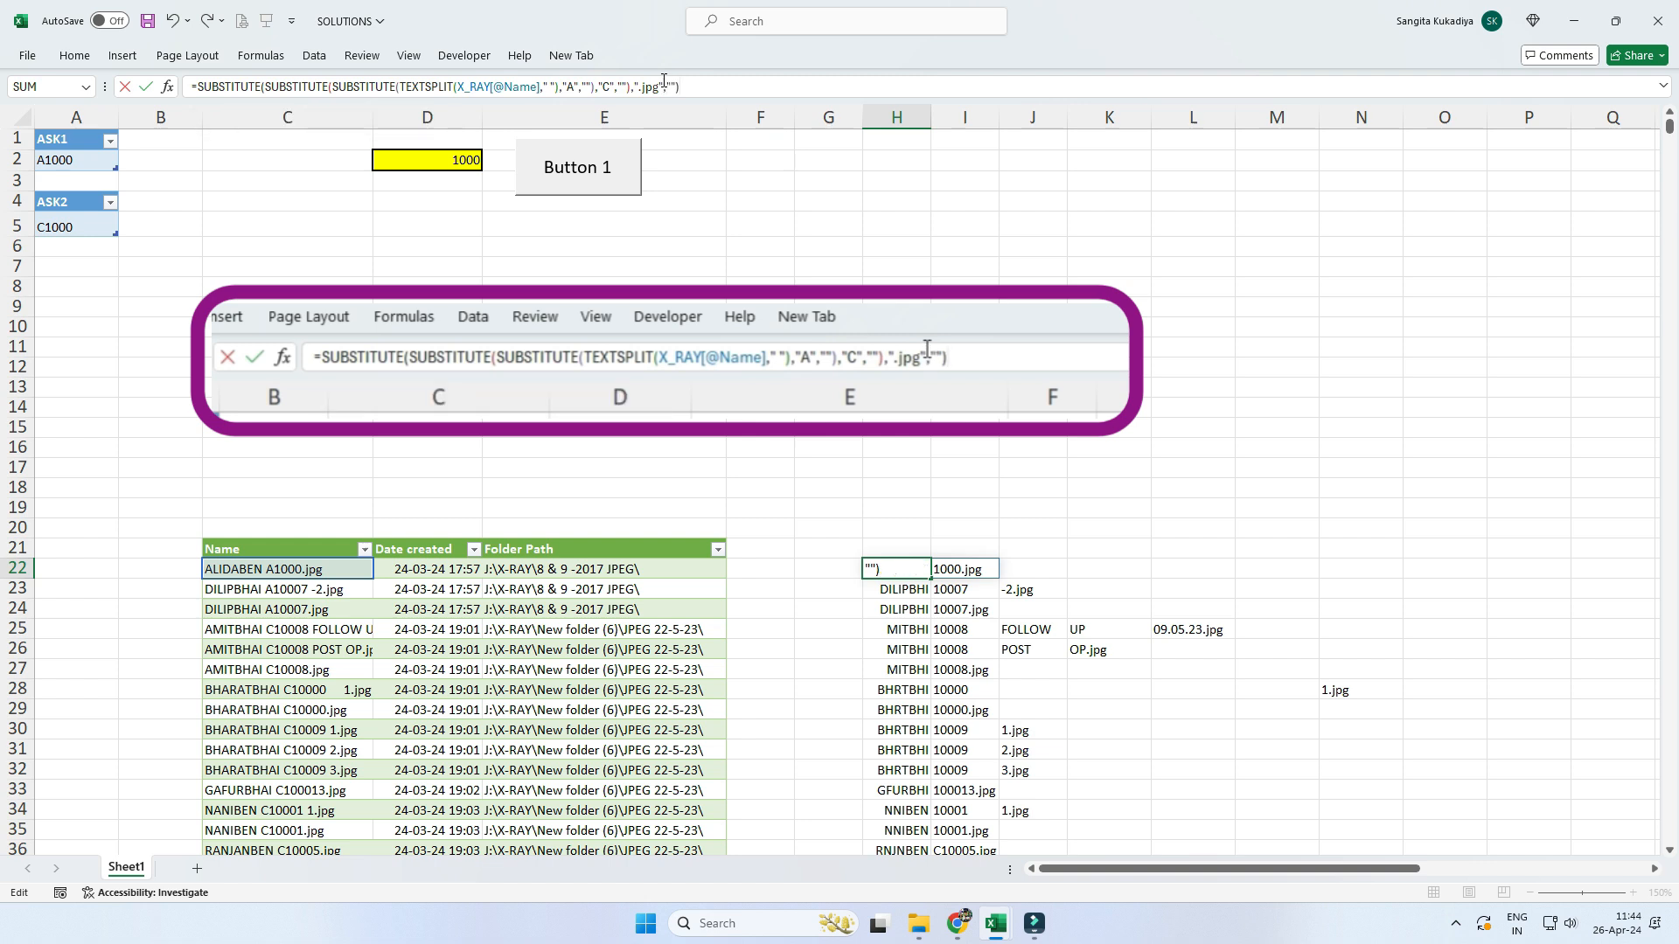
{"action": "key", "text": "Return"}
- Fill the three-level SUBSTITUTE formula from H22 down to H298 and check the codes in I22:I44
{"action": "left_click", "coordinate": [929, 572]}
{"action": "left_click_drag", "start_coordinate": [930, 580], "coordinate": [901, 844]}
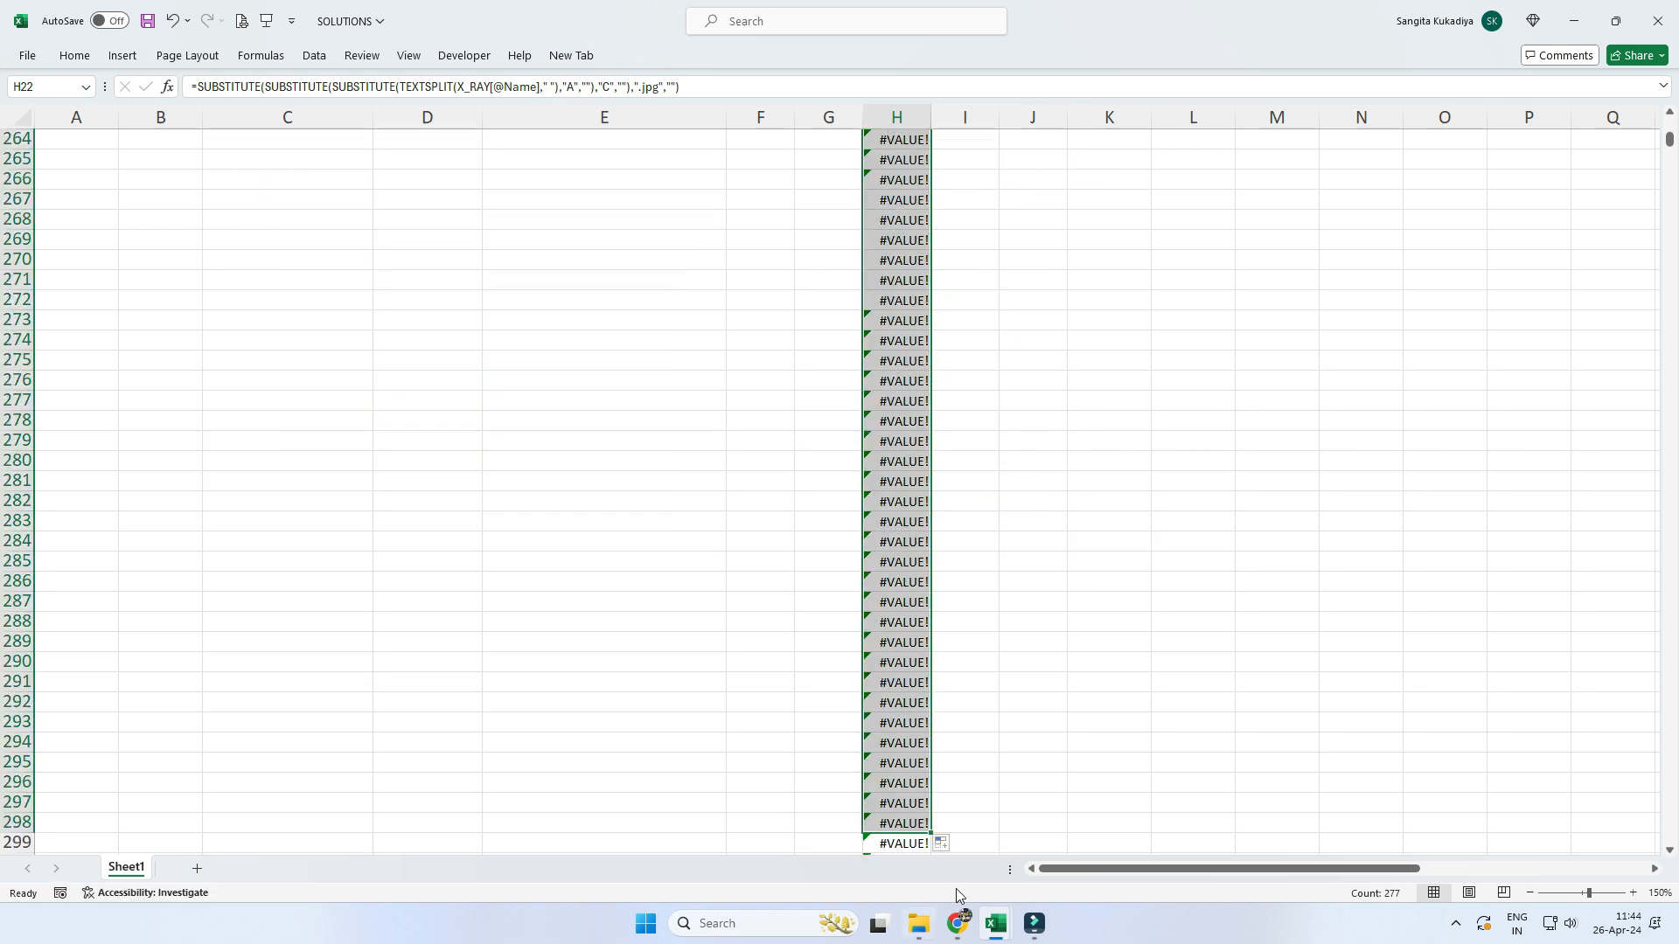
{"action": "scroll", "coordinate": [1045, 546], "scroll_direction": "up", "scroll_amount": 20}
{"action": "scroll", "coordinate": [1046, 546], "scroll_direction": "up", "scroll_amount": 20}
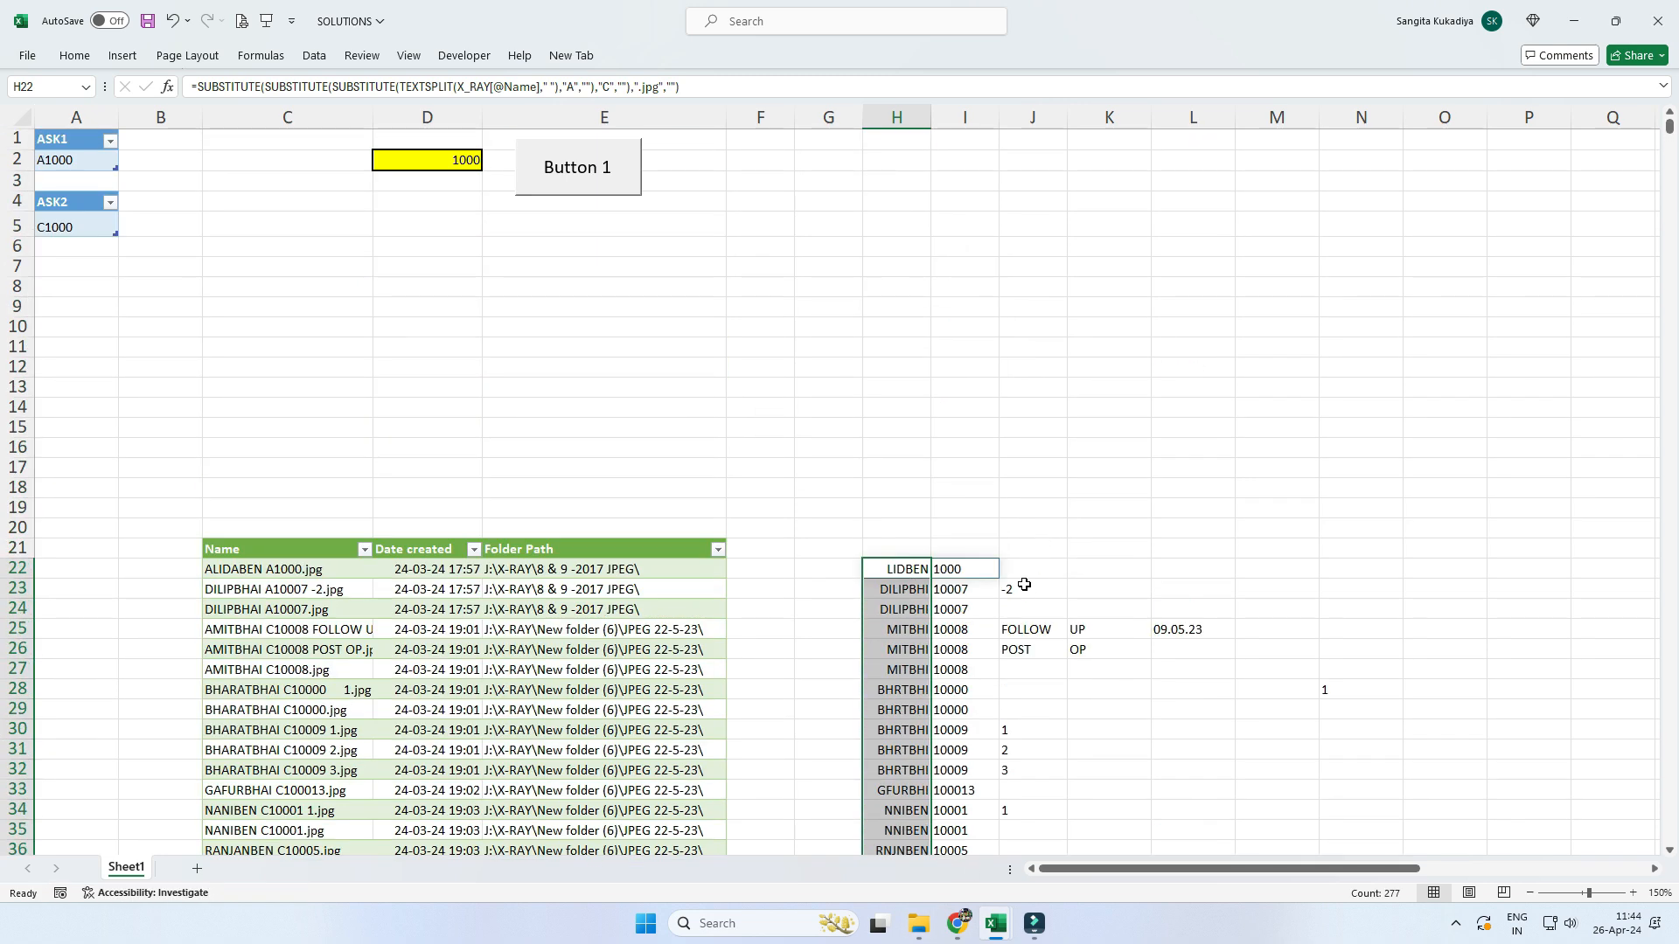
{"action": "scroll", "coordinate": [1023, 568], "scroll_direction": "down", "scroll_amount": 3}
{"action": "left_click_drag", "start_coordinate": [949, 368], "coordinate": [962, 818]}
{"action": "scroll", "coordinate": [1038, 704], "scroll_direction": "down", "scroll_amount": 3}
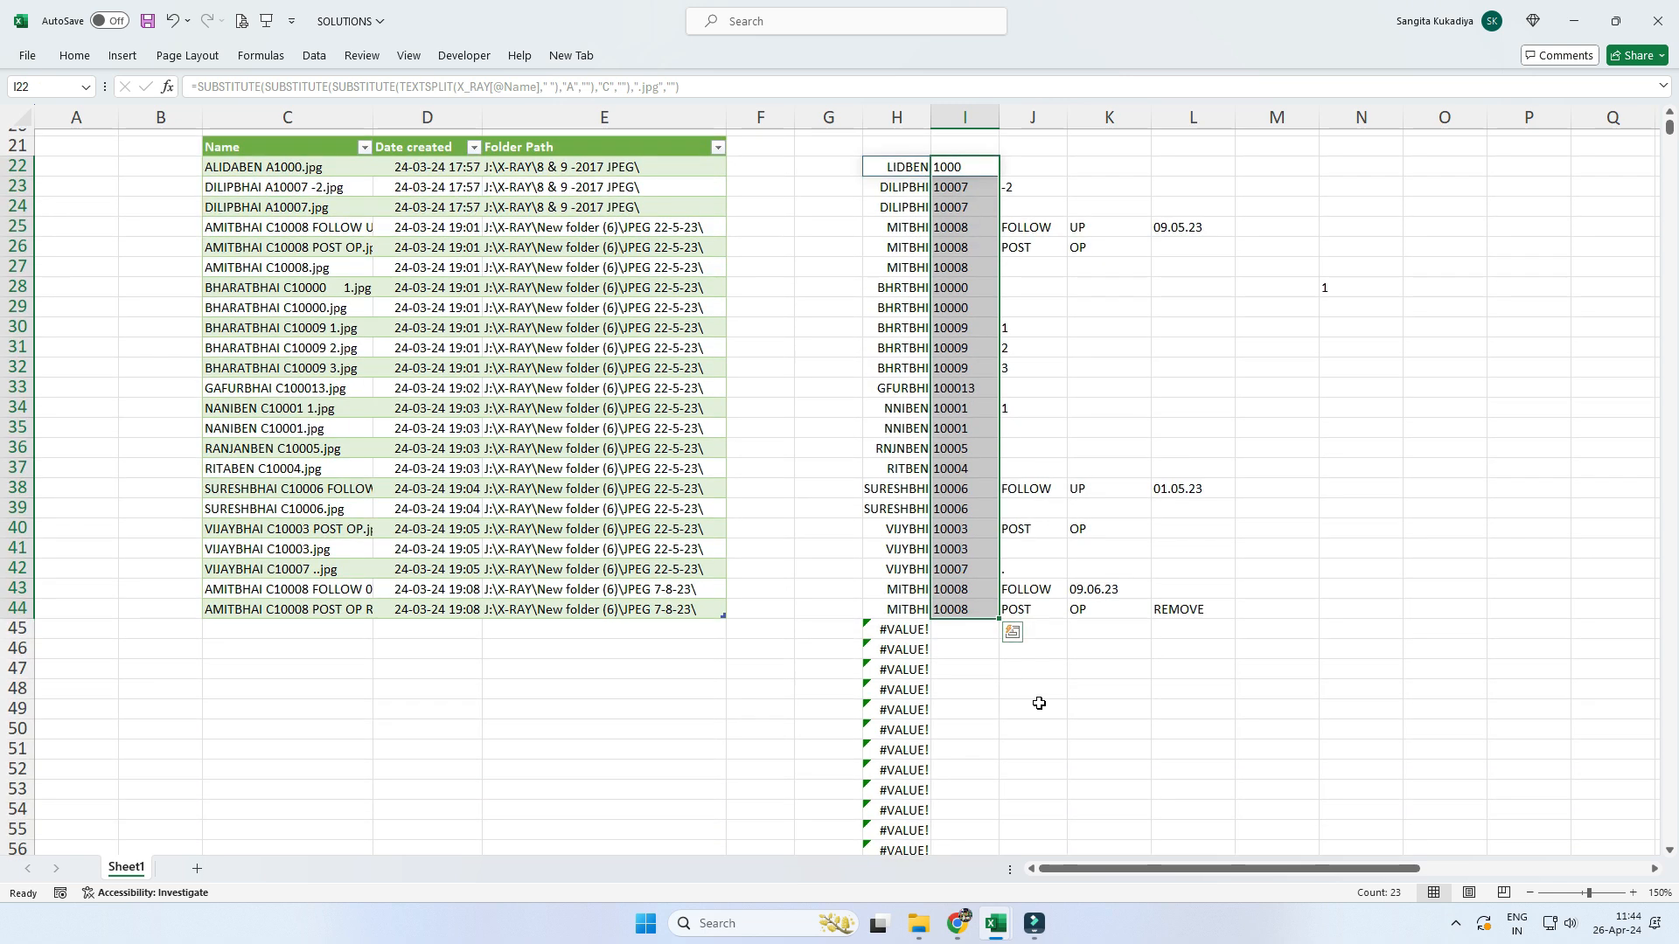
{"action": "scroll", "coordinate": [957, 397], "scroll_direction": "up", "scroll_amount": 3}
{"action": "scroll", "coordinate": [953, 372], "scroll_direction": "up", "scroll_amount": 3}
- Enter the comparison formula =D2=I22 in I15 to test the first code against the search number
{"action": "left_click", "coordinate": [953, 568]}
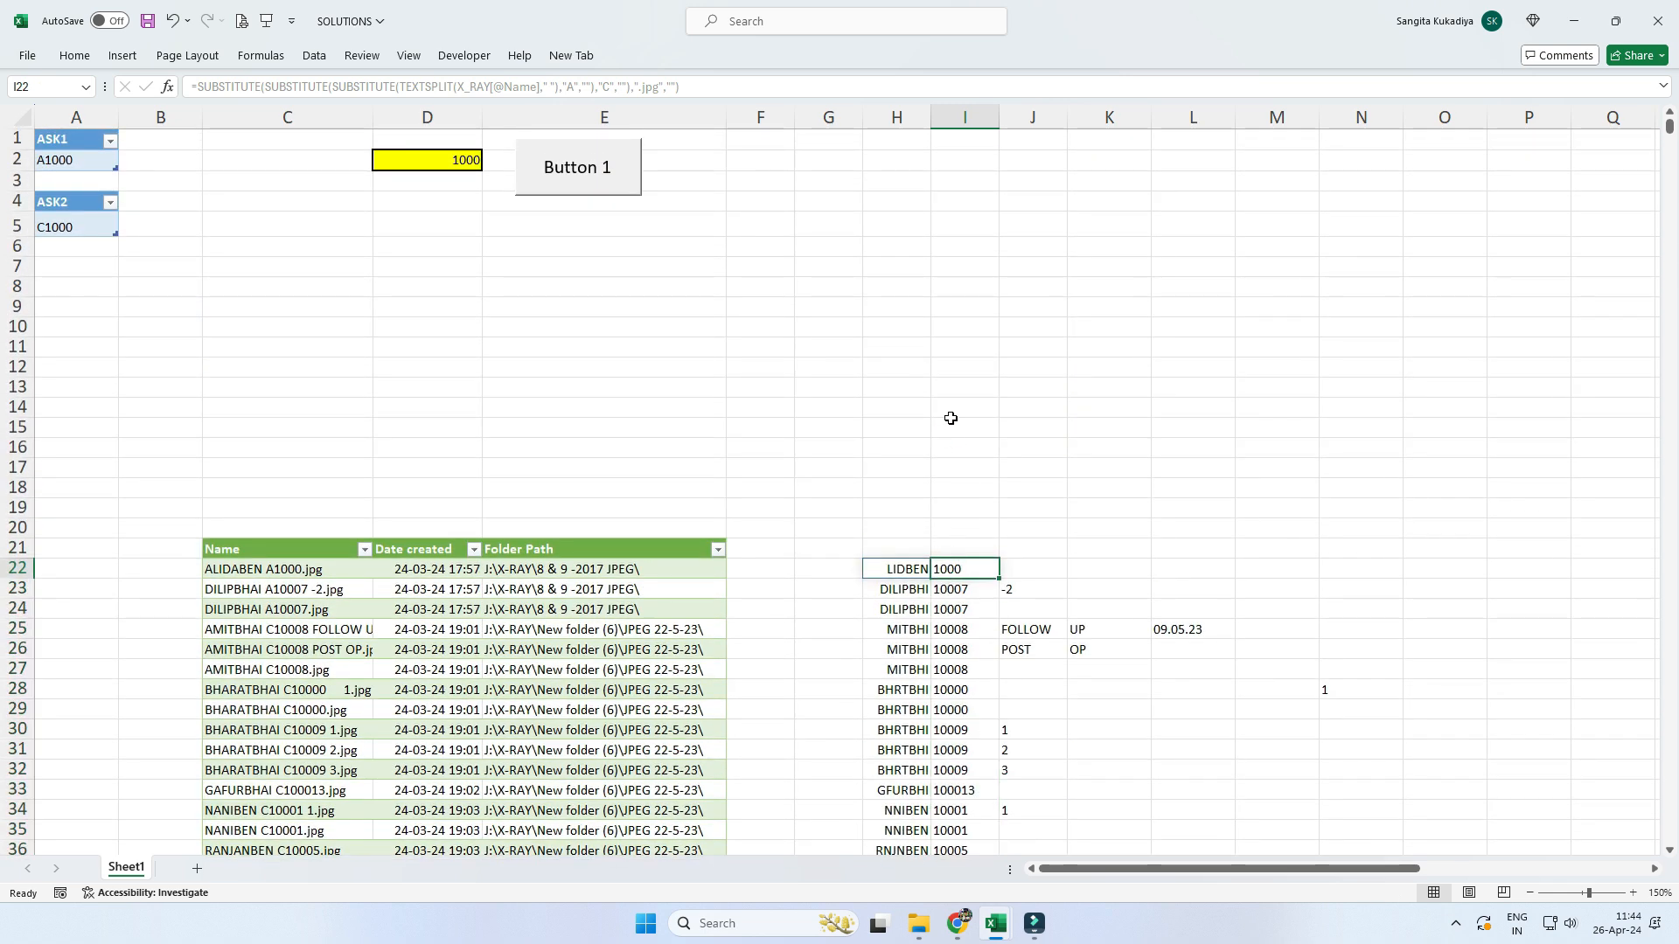
{"action": "left_click", "coordinate": [468, 158]}
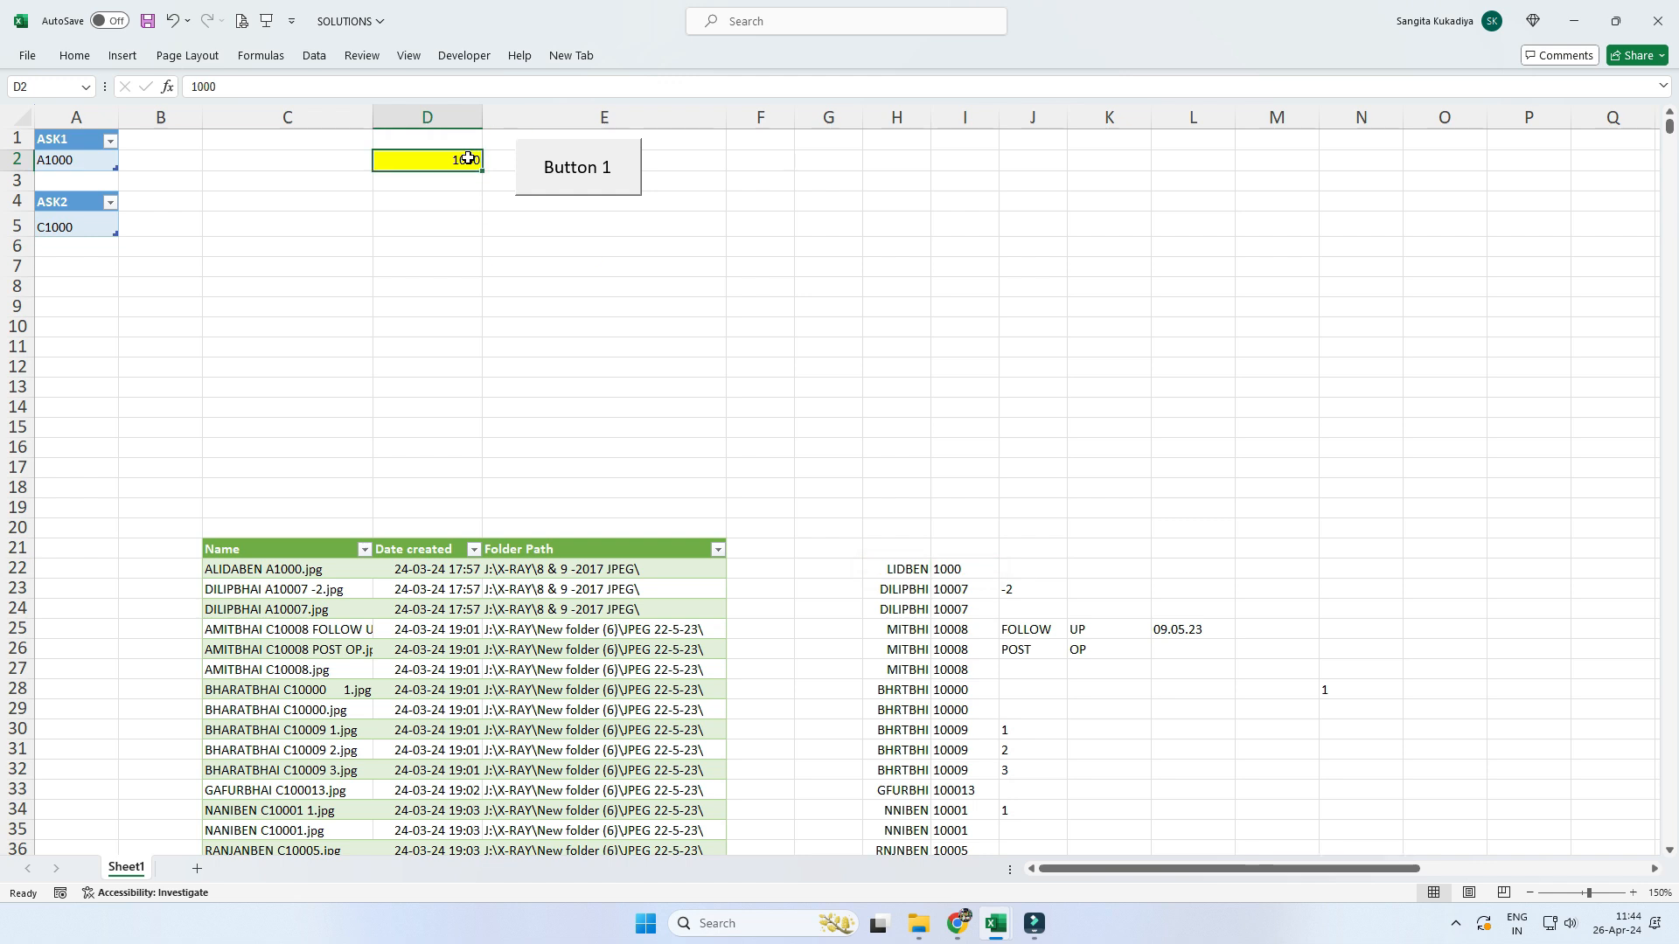
{"action": "left_click", "coordinate": [944, 436]}
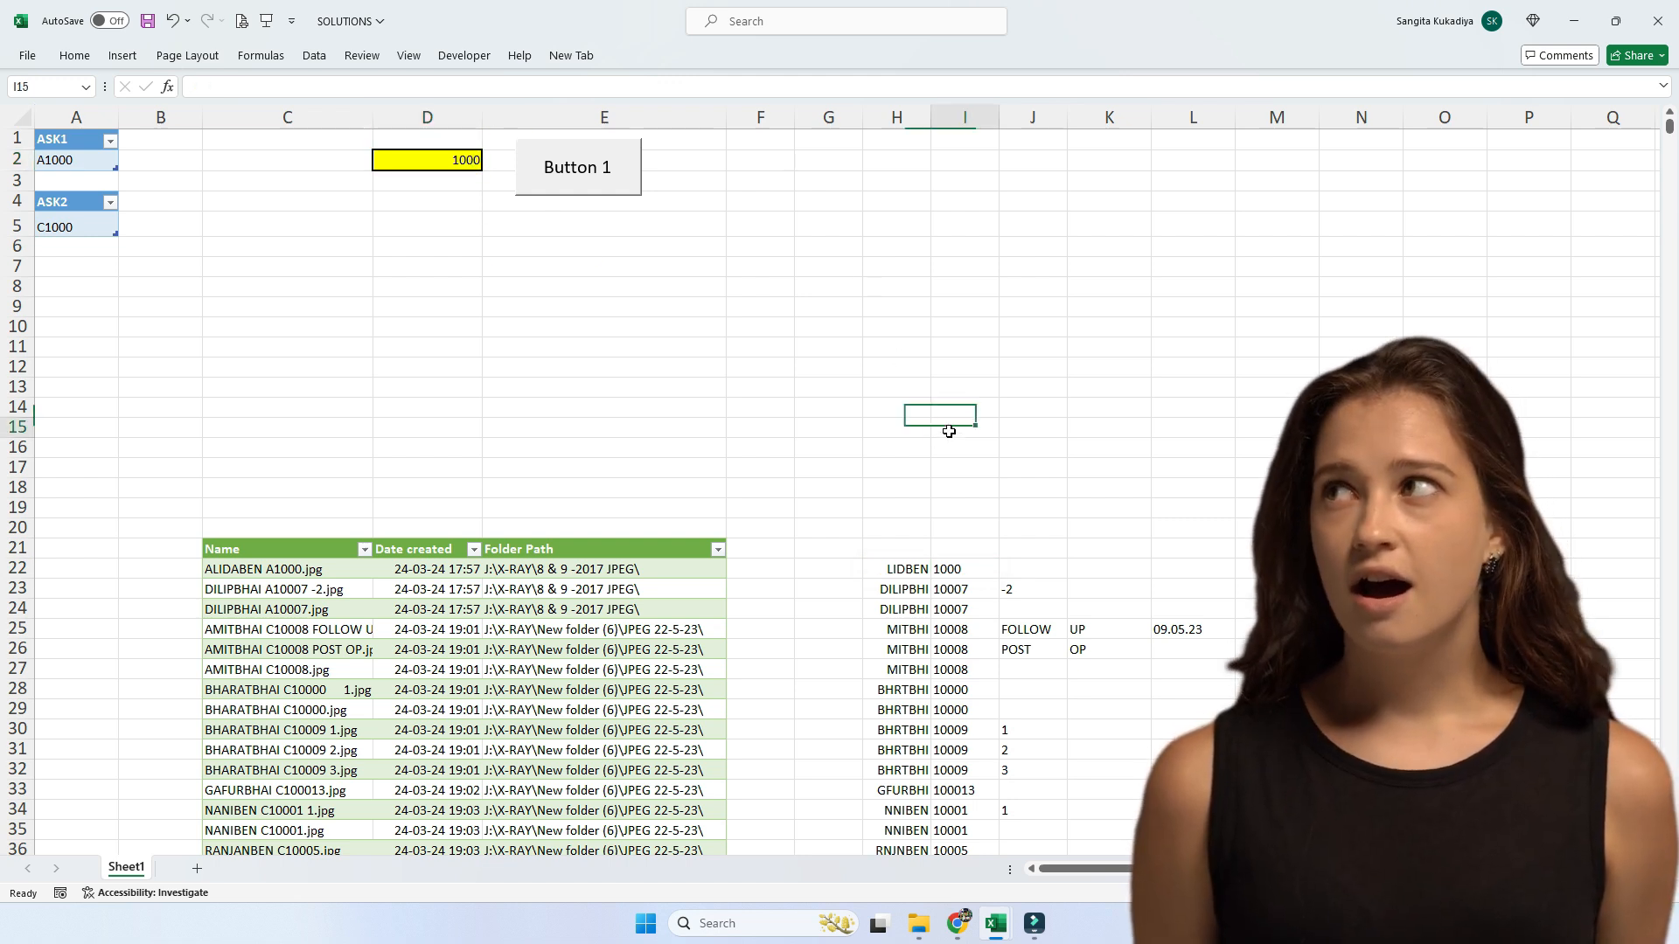
{"action": "type", "text": "="}
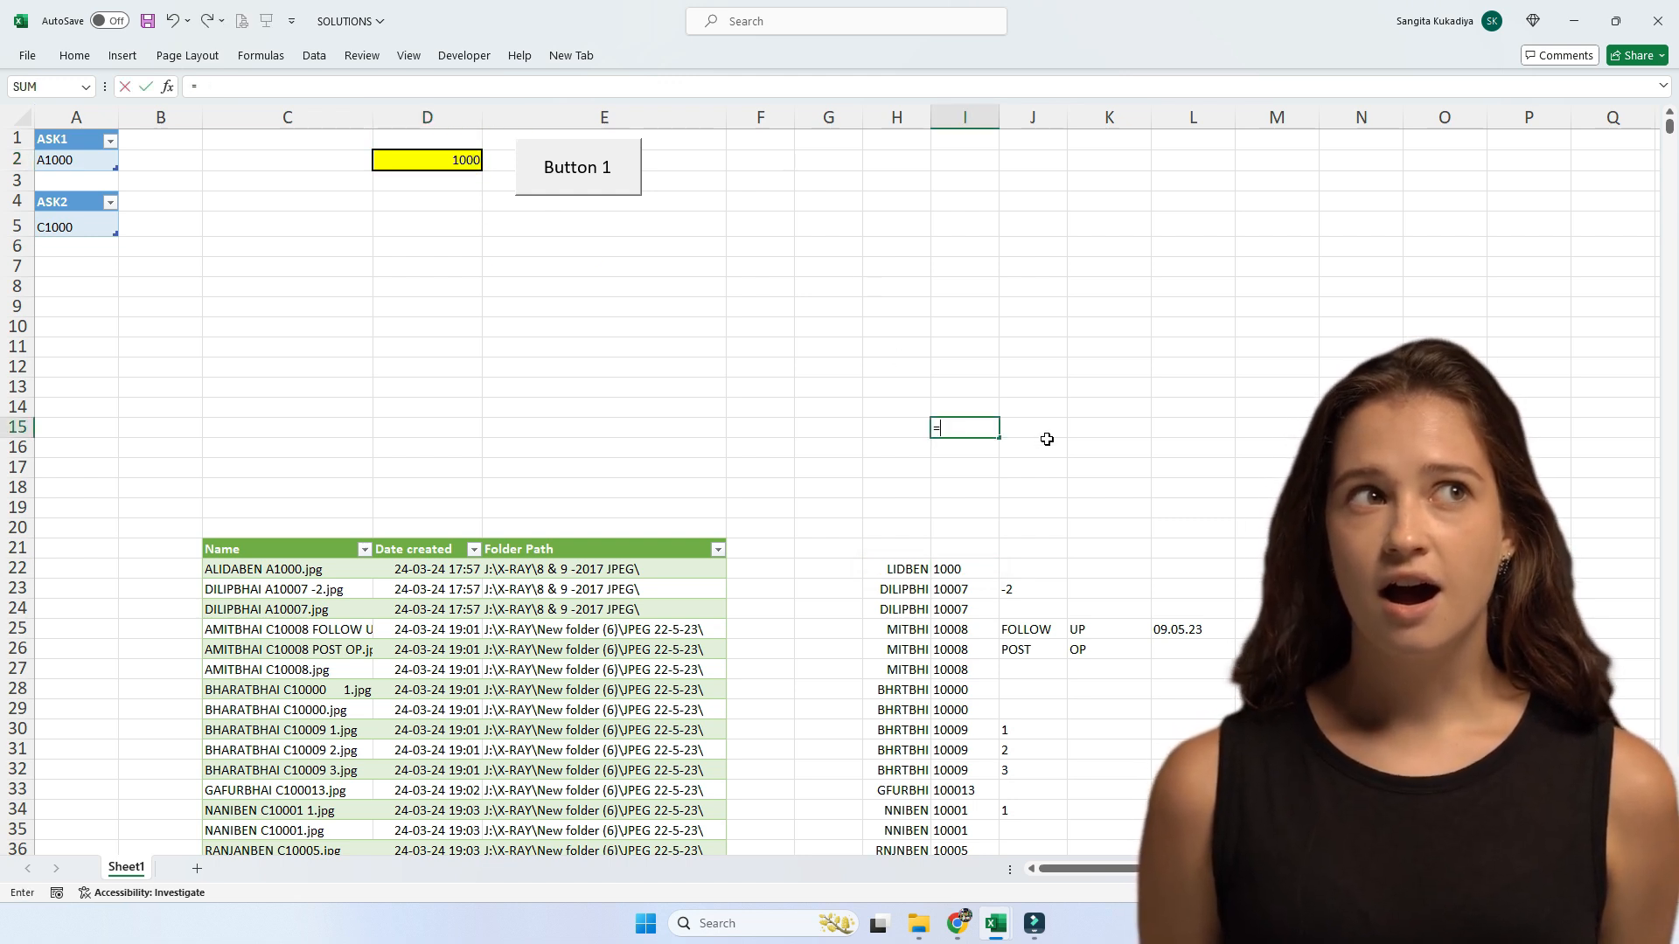
{"action": "left_click", "coordinate": [456, 162]}
{"action": "type", "text": "="}
{"action": "left_click", "coordinate": [948, 569]}
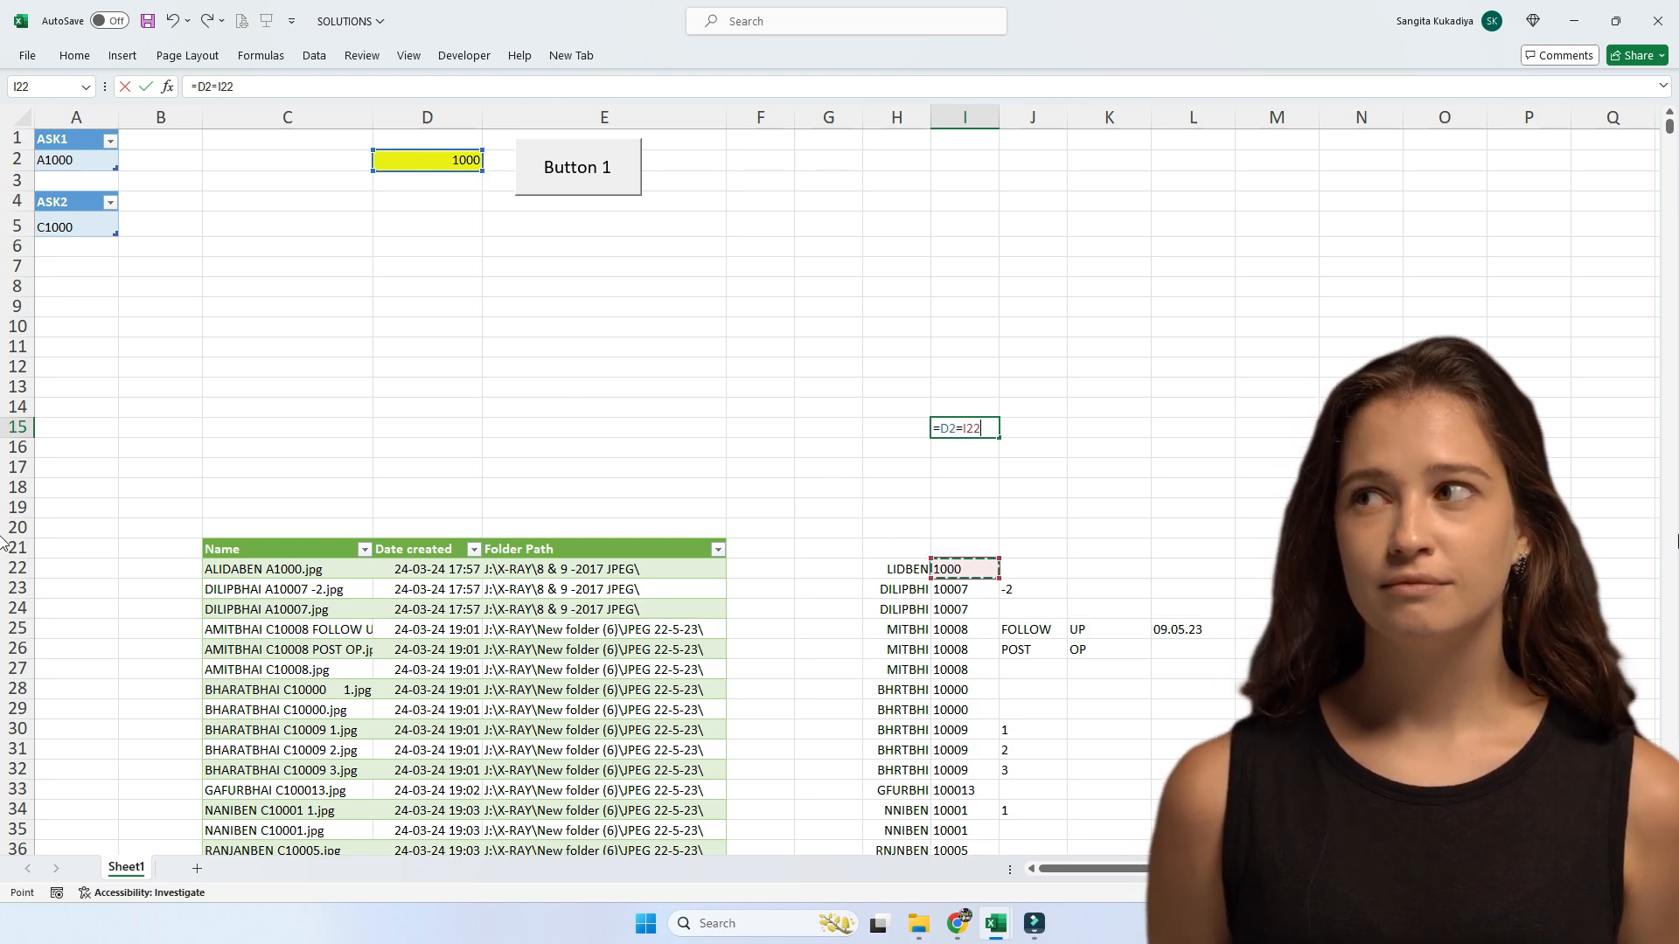
{"action": "key", "text": "Return"}
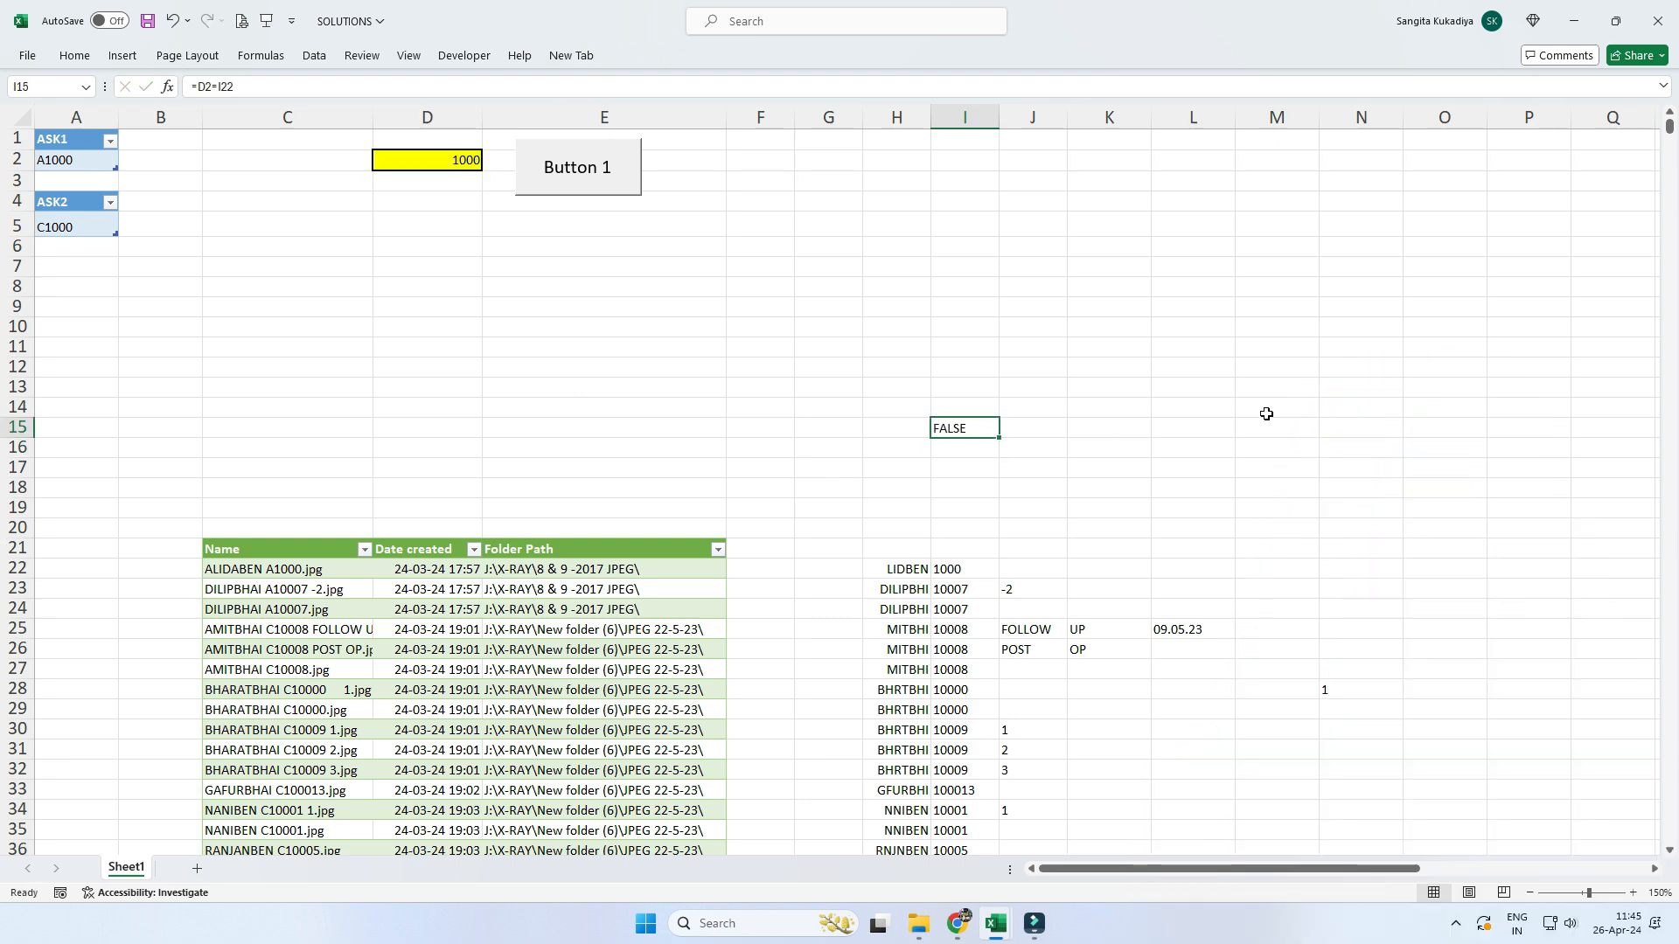
- Wrap the whole nested SUBSTITUTE formula in H22 in VALUE to convert the codes to numbers
{"action": "left_click", "coordinate": [914, 566]}
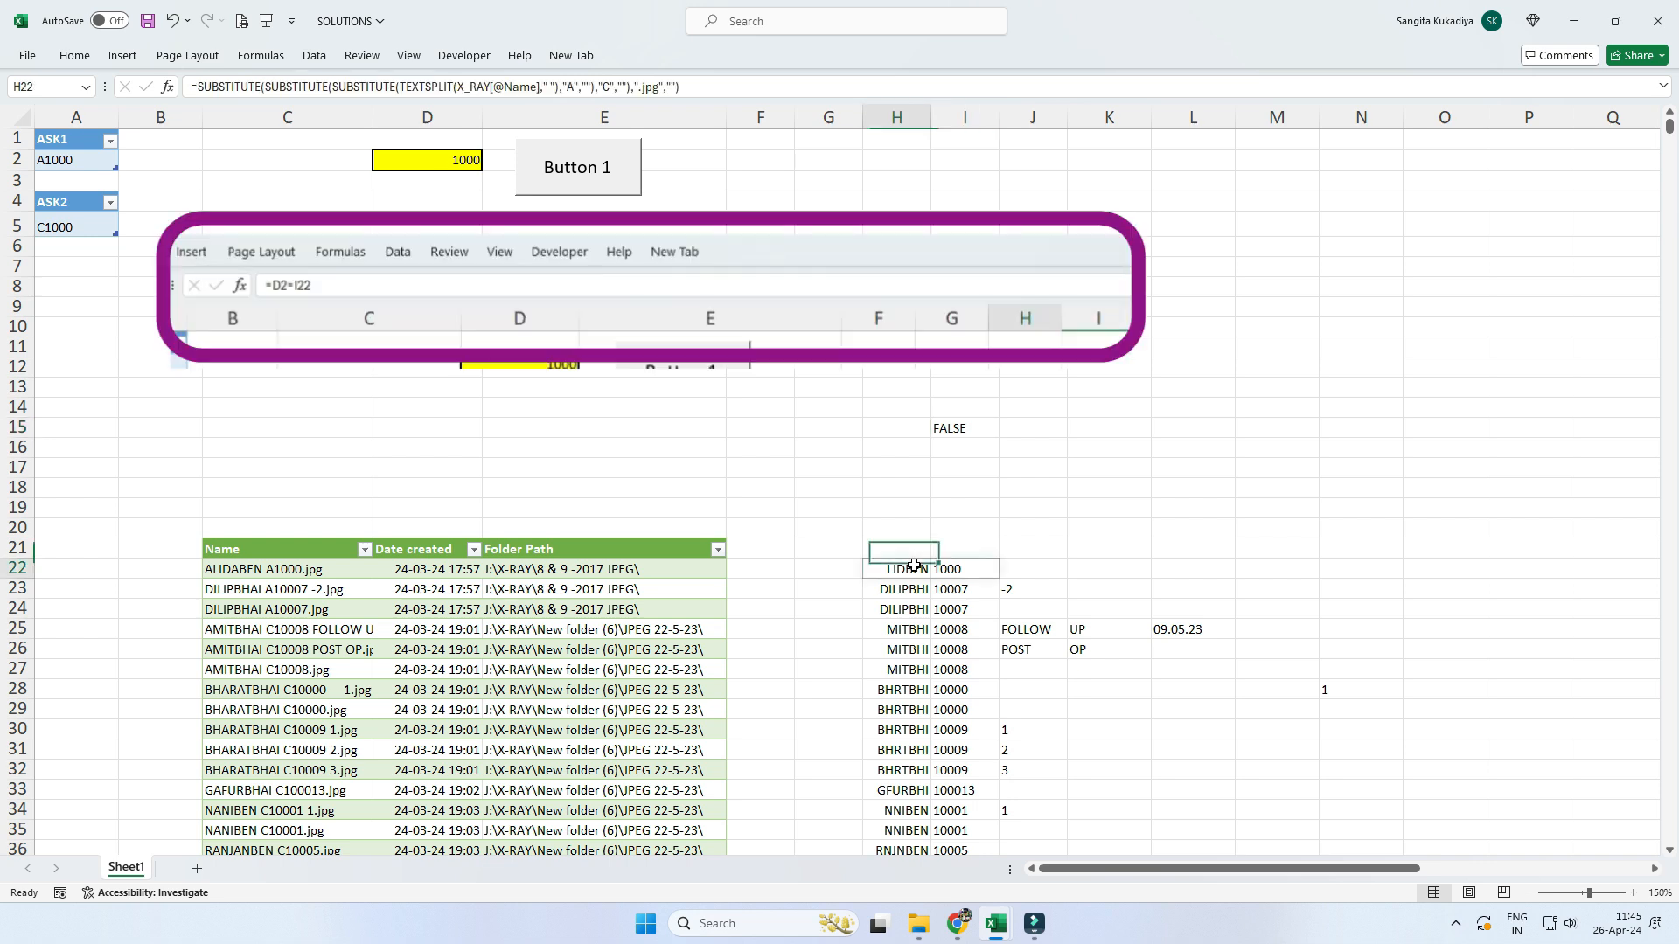
{"action": "left_click", "coordinate": [198, 82]}
{"action": "type", "text": "VALUE("}
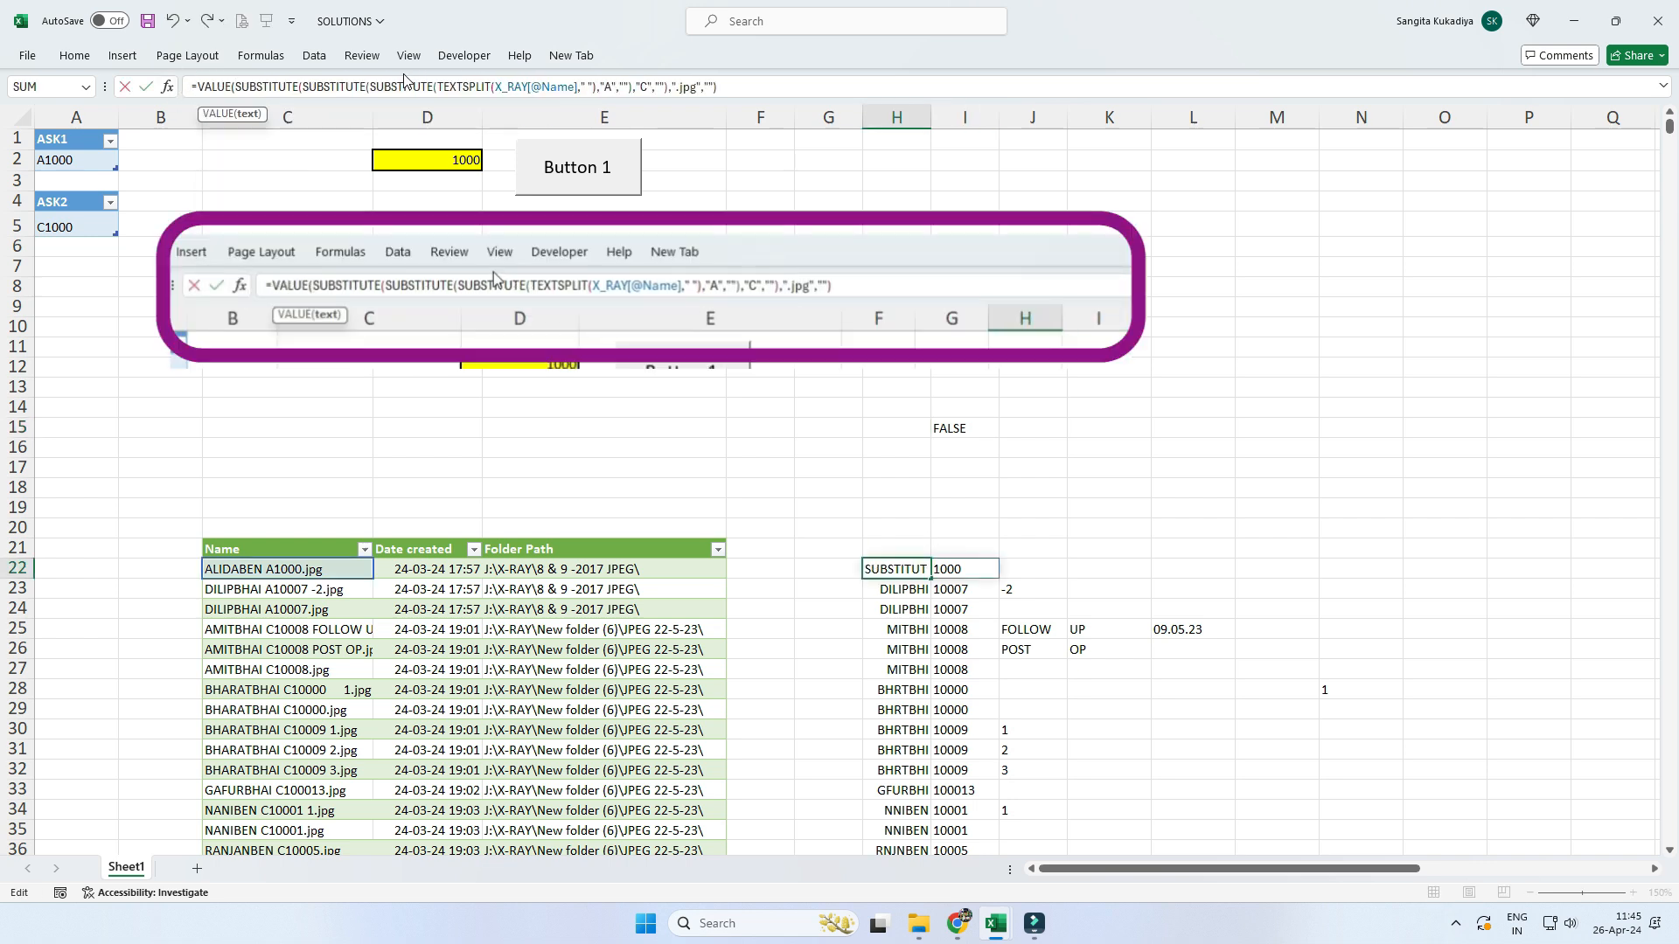
{"action": "left_click", "coordinate": [762, 82]}
{"action": "type", "text": "))"}
{"action": "key", "text": "Return"}
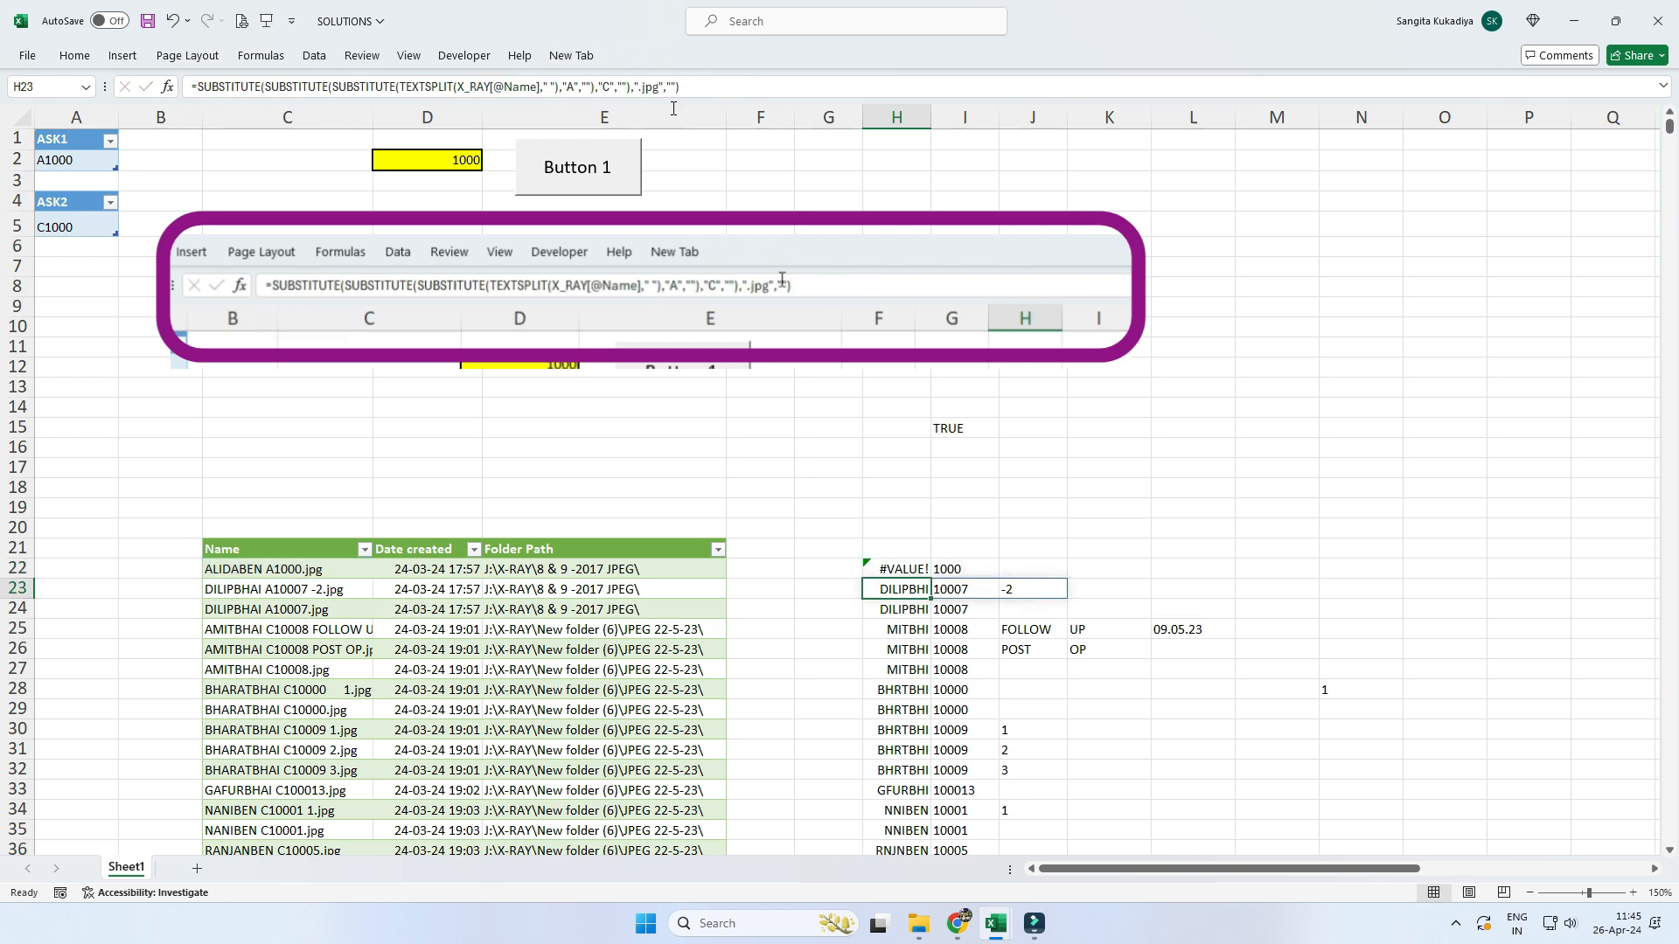
- Wrap the VALUE formula in H22 in IFERROR with 0 as the value for errors
{"action": "left_click", "coordinate": [909, 573]}
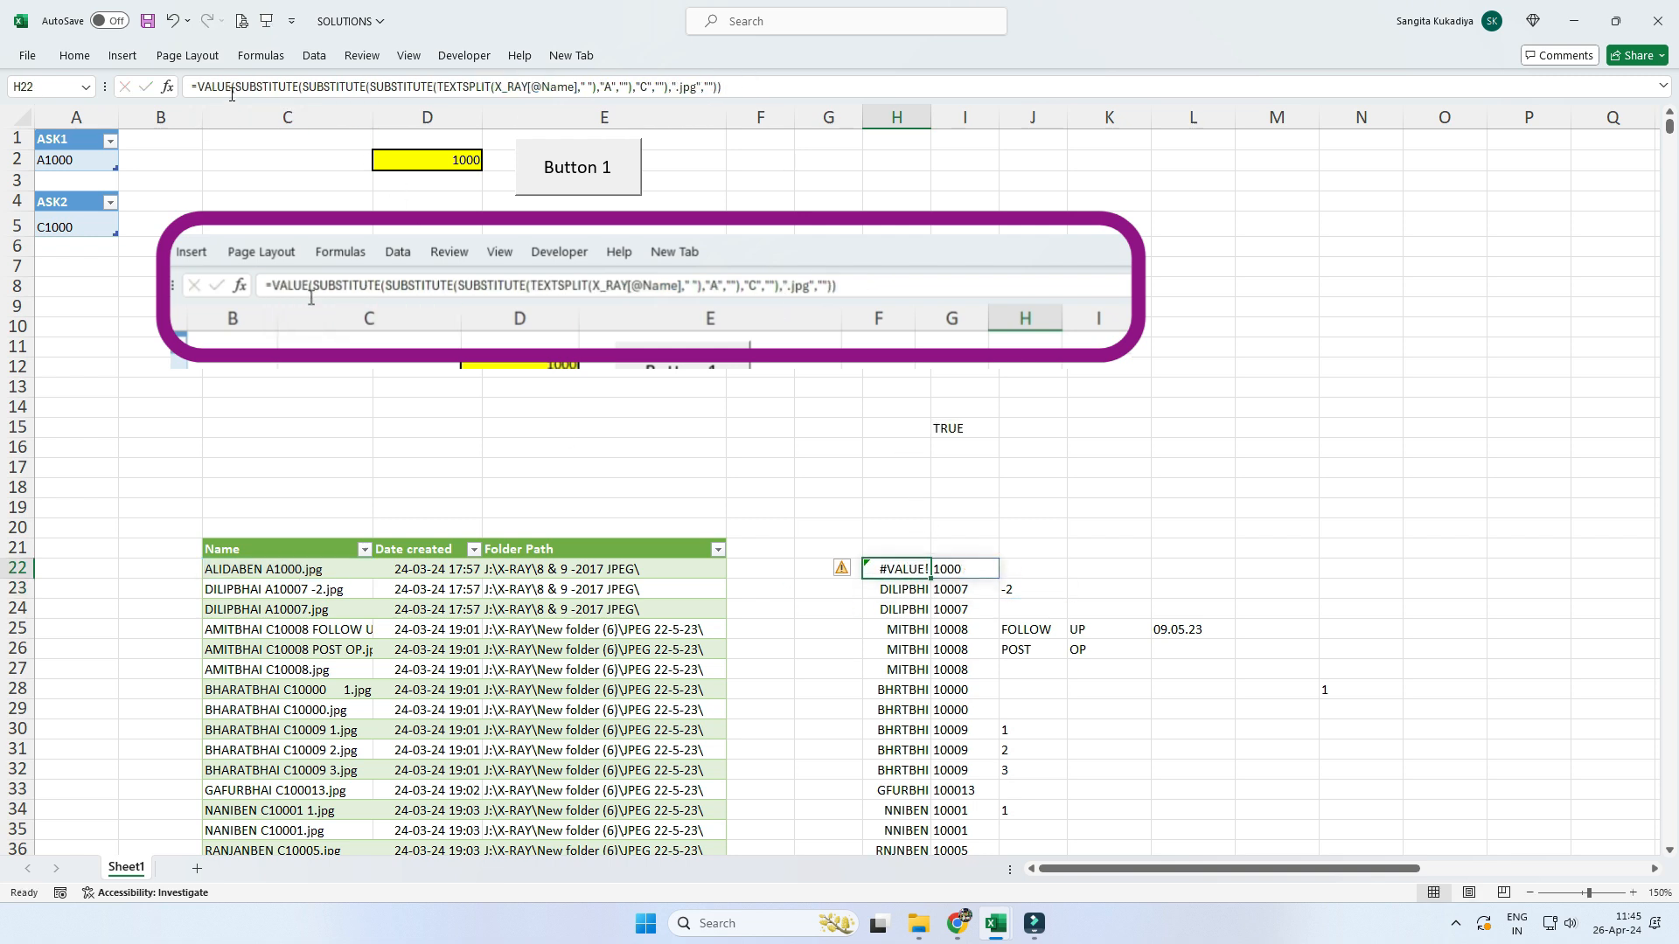
{"action": "left_click", "coordinate": [196, 87]}
{"action": "type", "text": "IFERROR("}
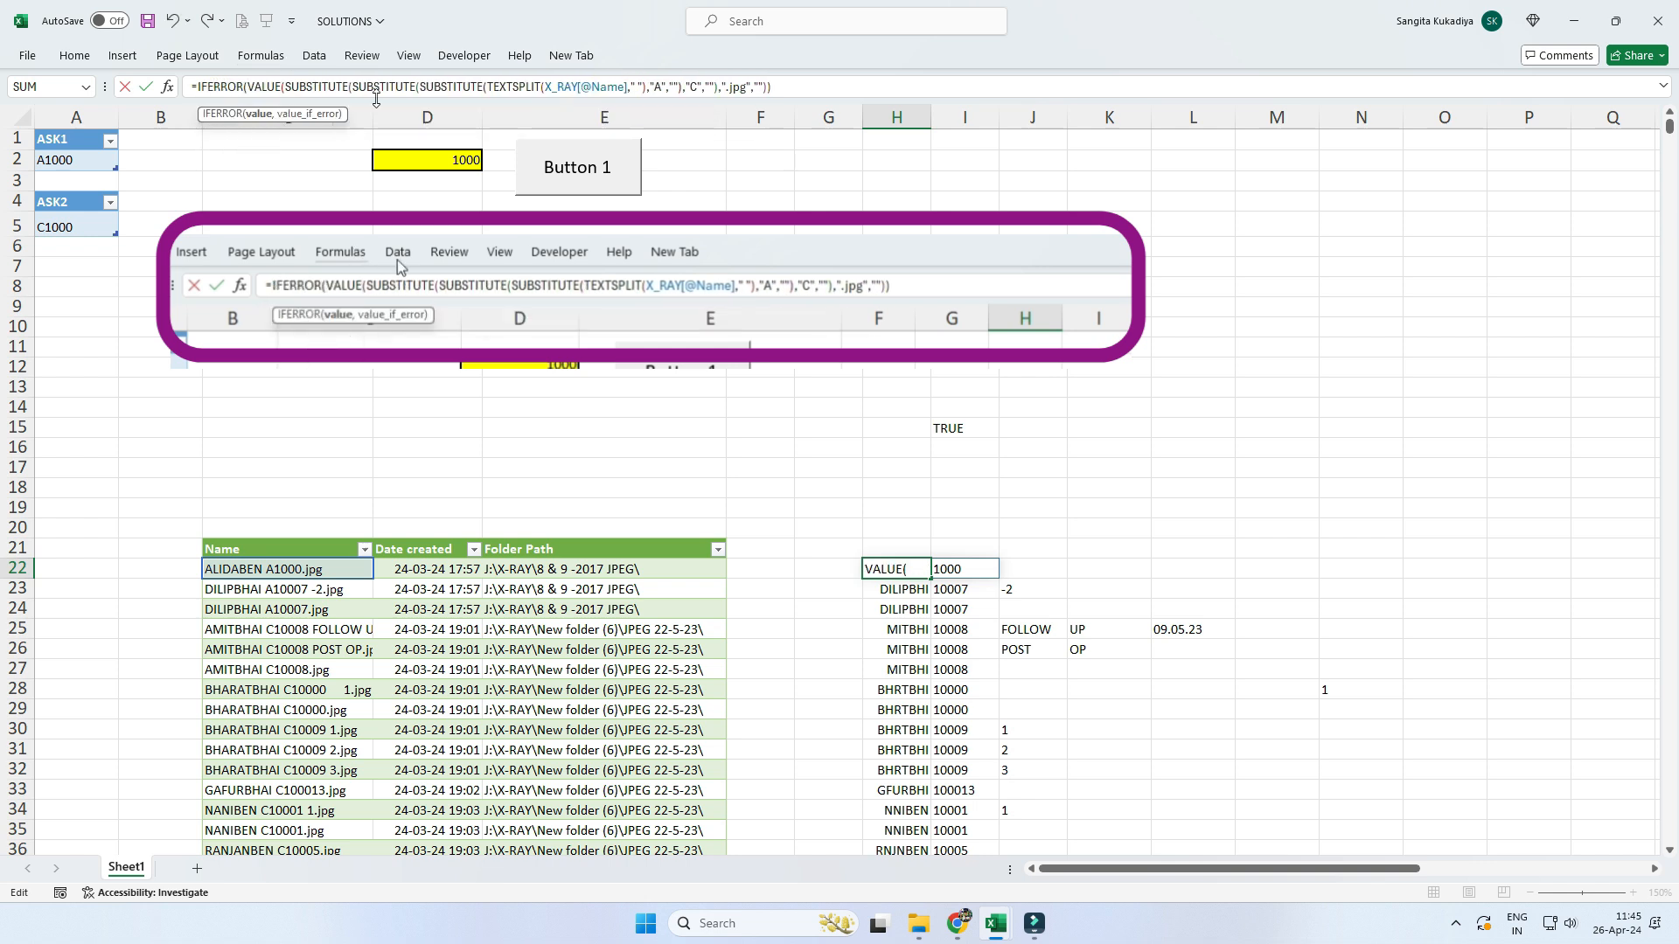
{"action": "left_click", "coordinate": [902, 77]}
{"action": "type", "text": ",0)"}
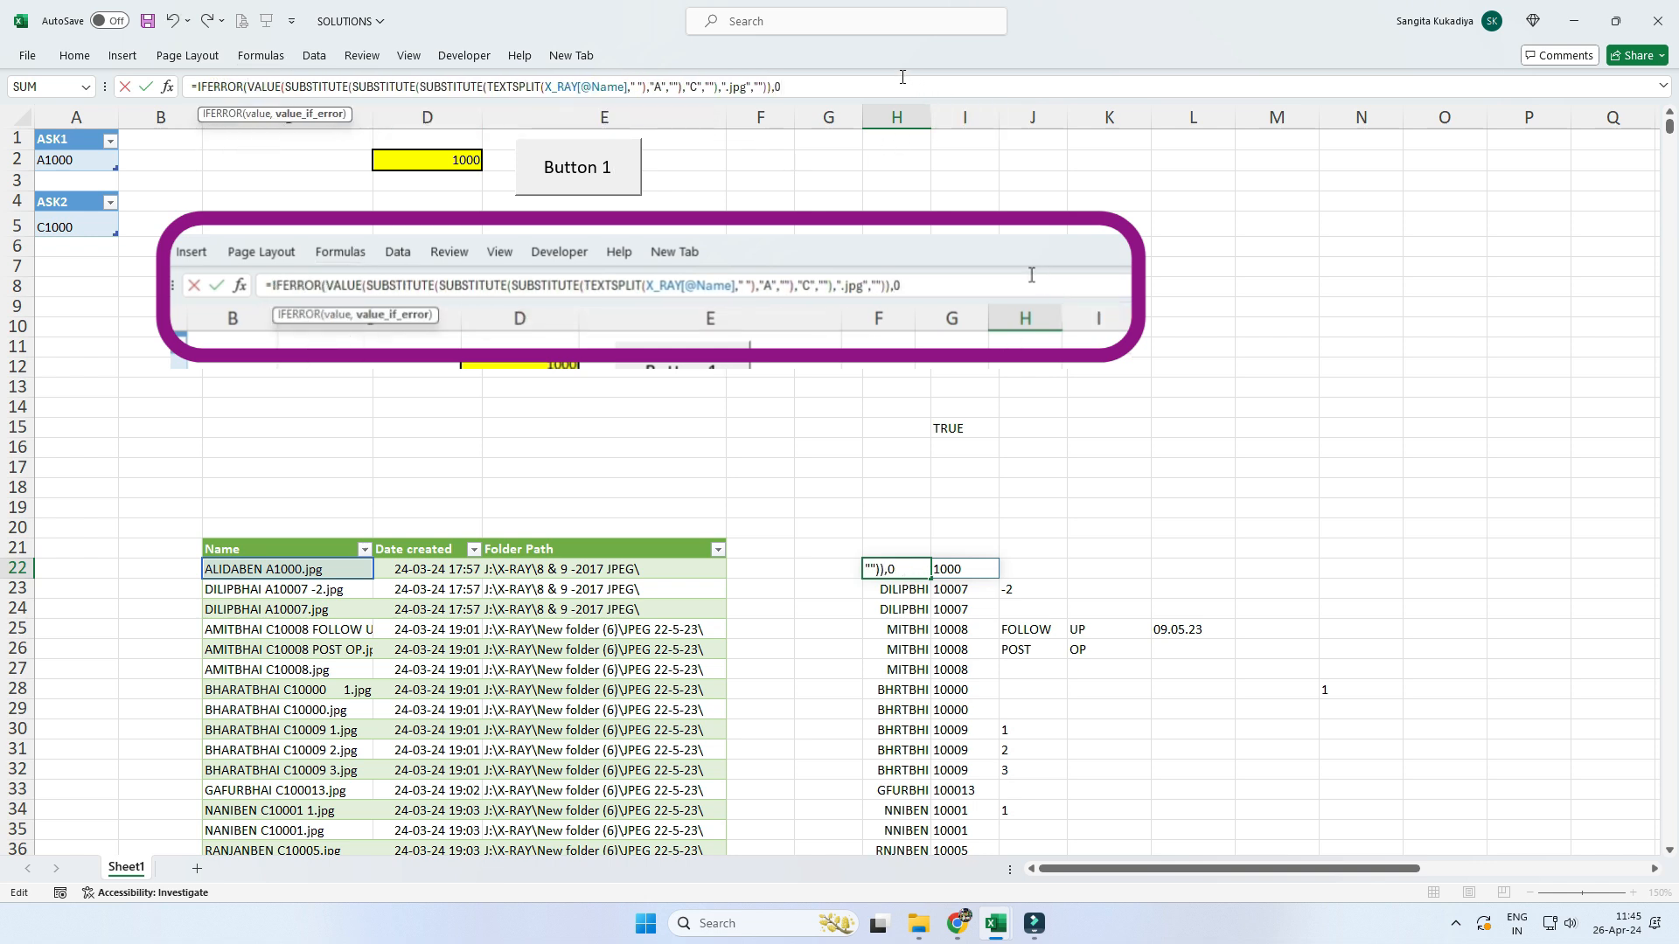
{"action": "key", "text": "Return"}
- Fill the IFERROR formula from H22 down column H, beyond the end of the file table
{"action": "left_click", "coordinate": [914, 572]}
{"action": "left_click_drag", "start_coordinate": [918, 577], "coordinate": [910, 869]}
{"action": "scroll", "coordinate": [1020, 277], "scroll_direction": "up", "scroll_amount": 20}
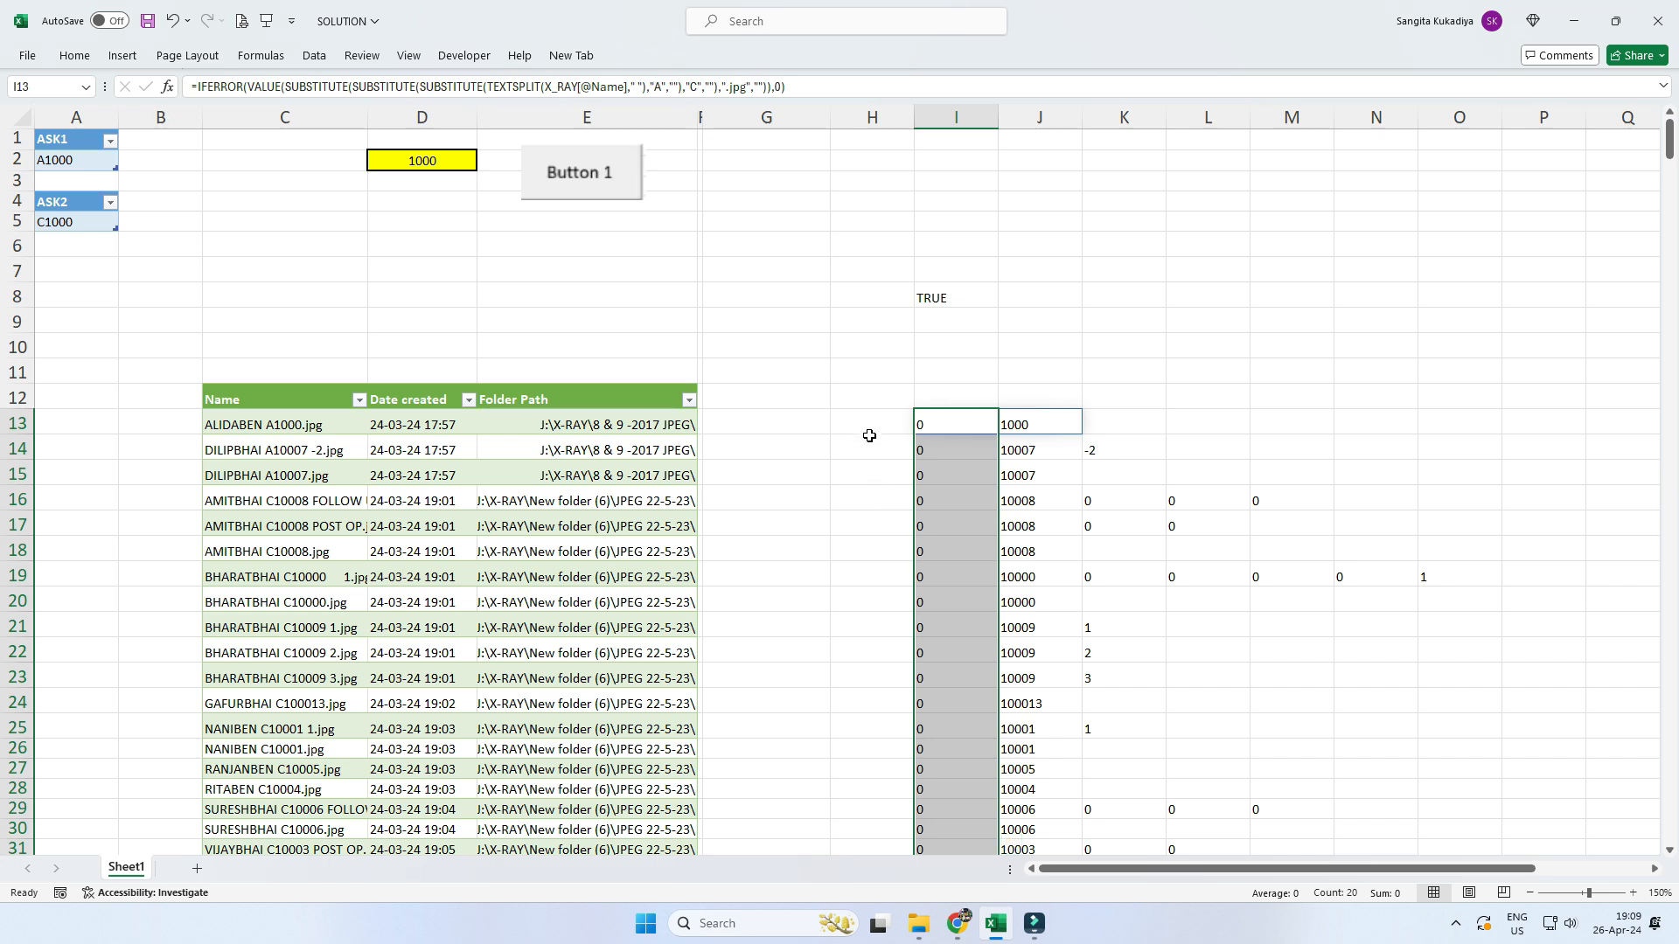
- Enter =MAX(I13#) in H13 to take the largest number from that row's spilled values
{"action": "left_click", "coordinate": [871, 428]}
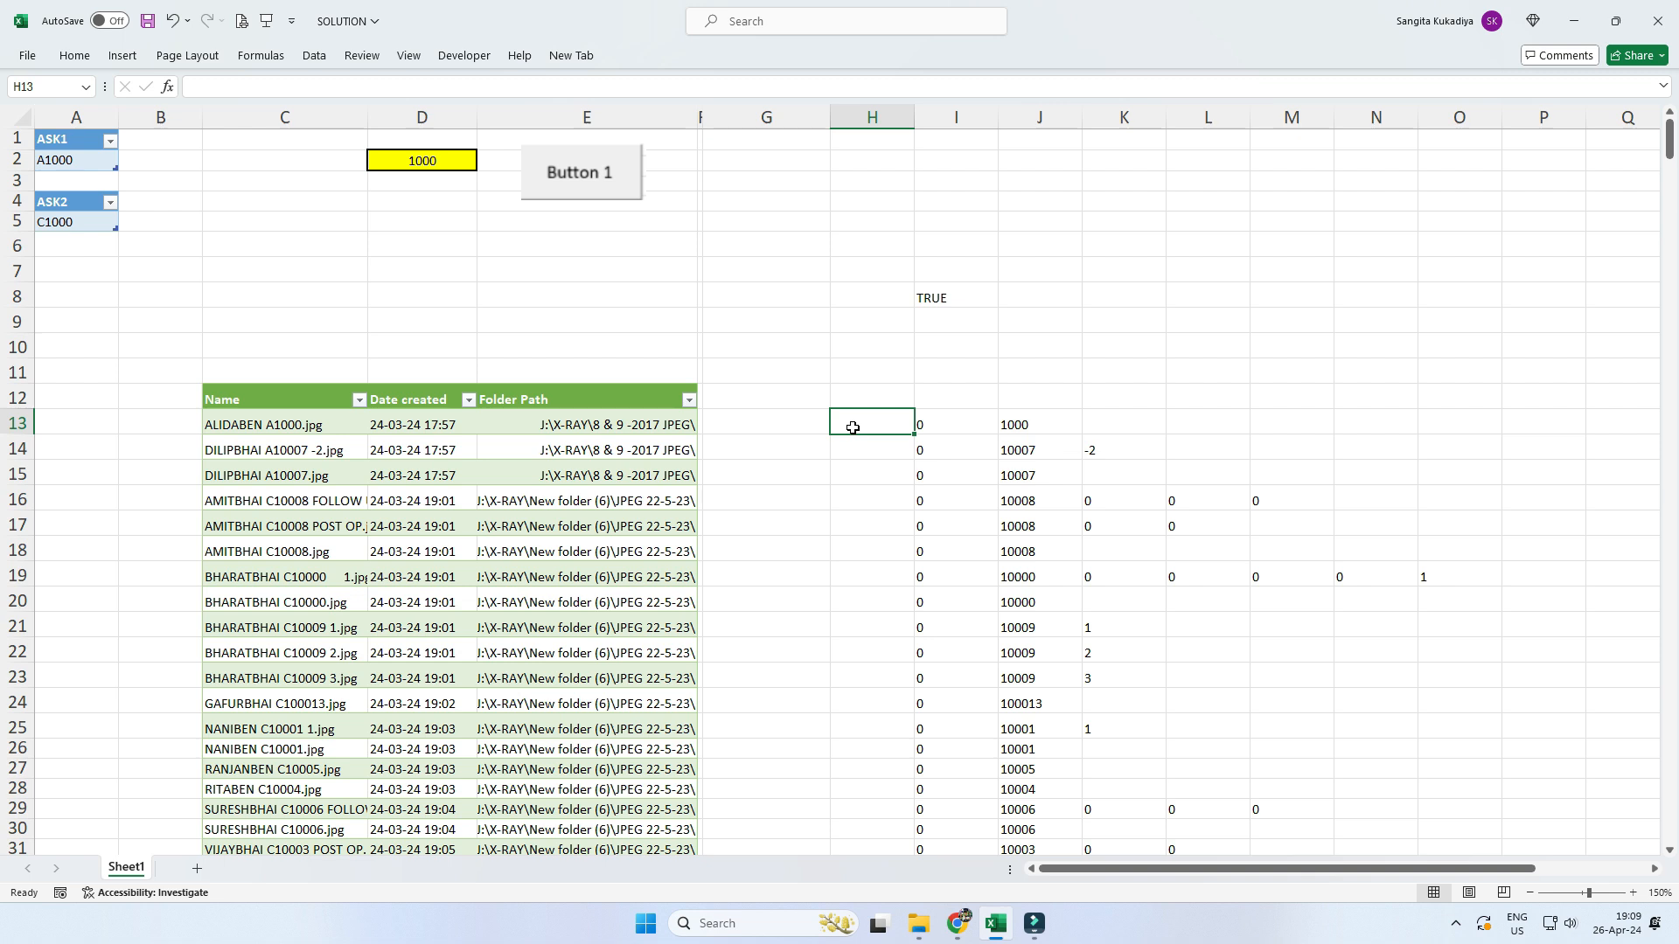
{"action": "type", "text": "="}
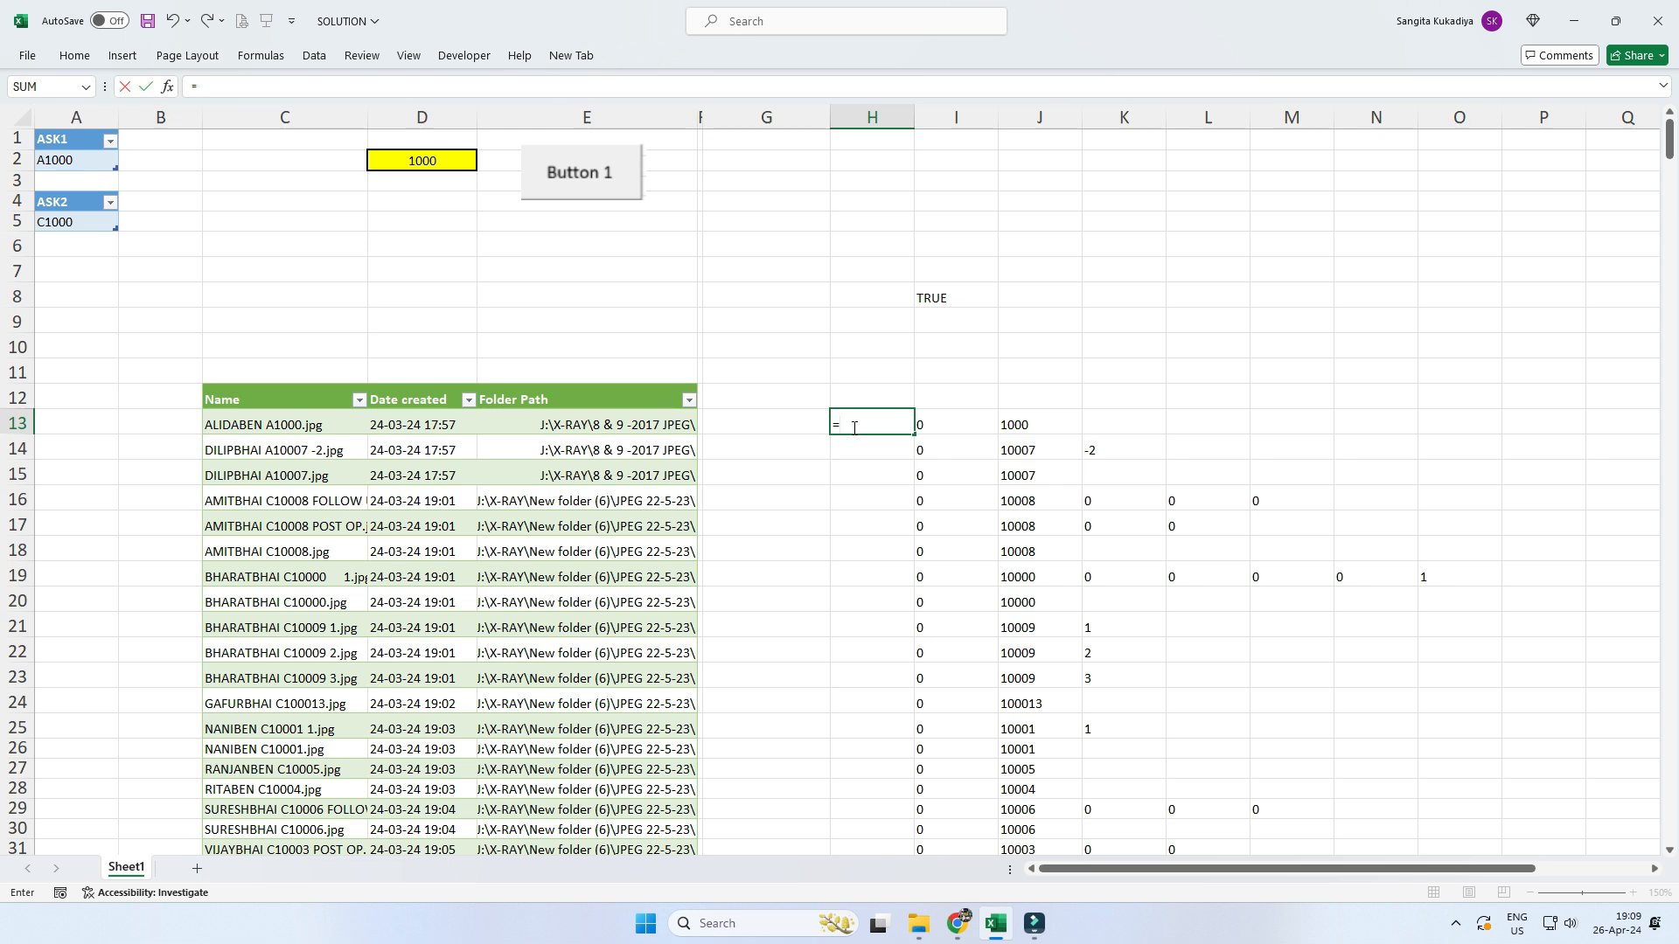
{"action": "type", "text": "MAX"}
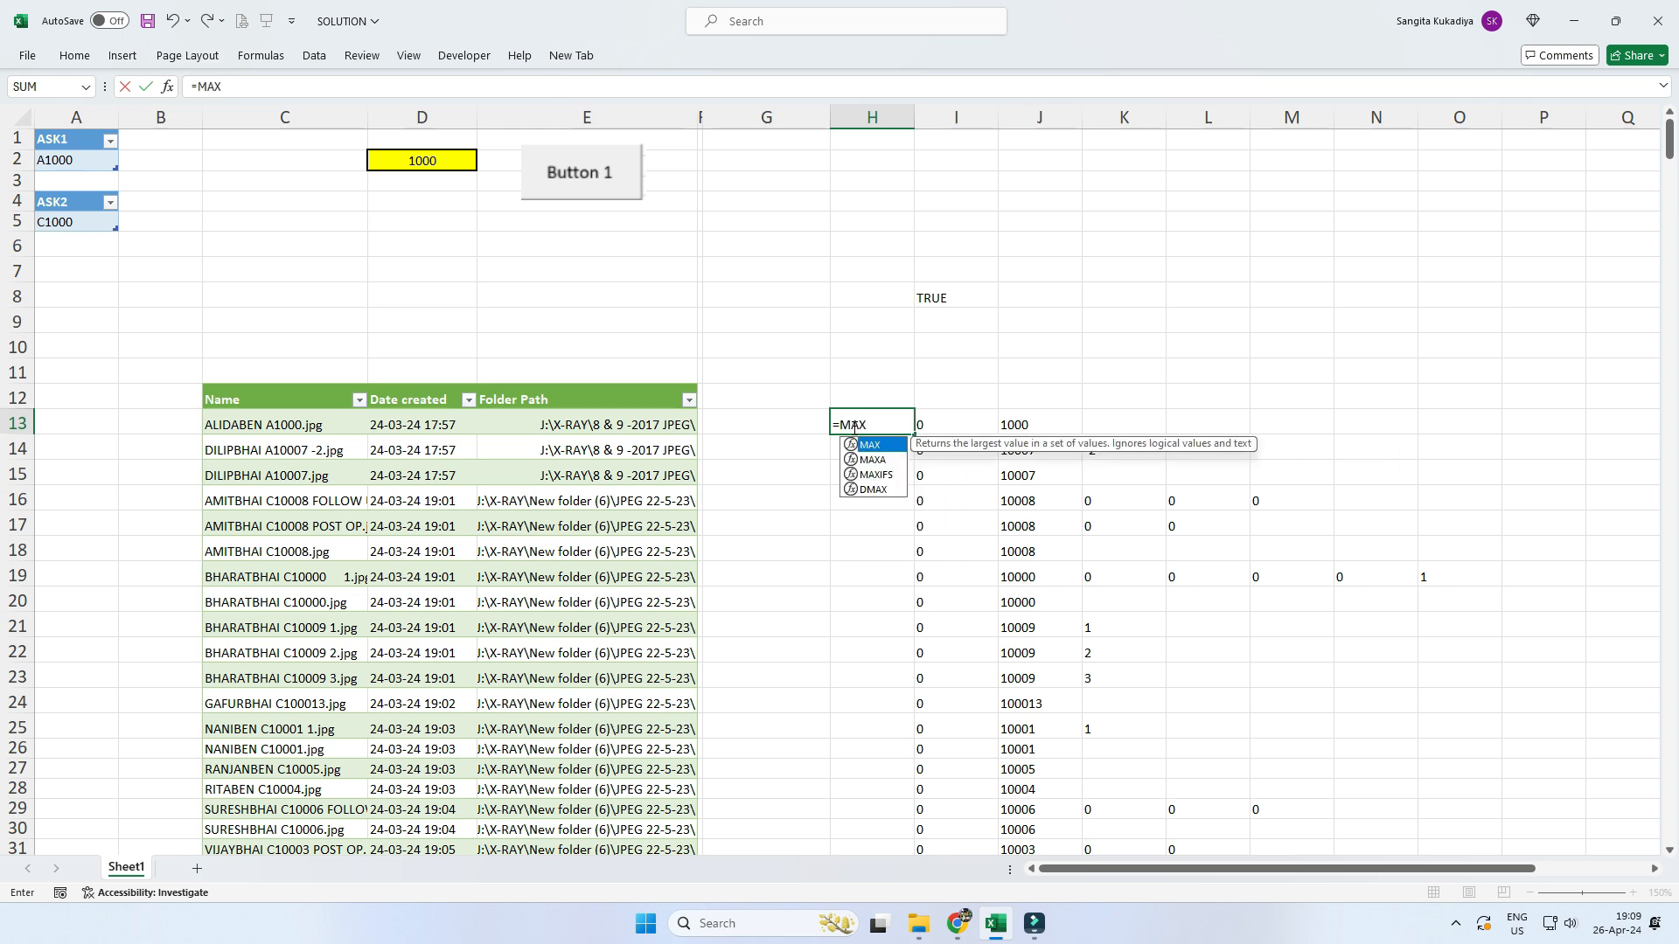
{"action": "type", "text": "("}
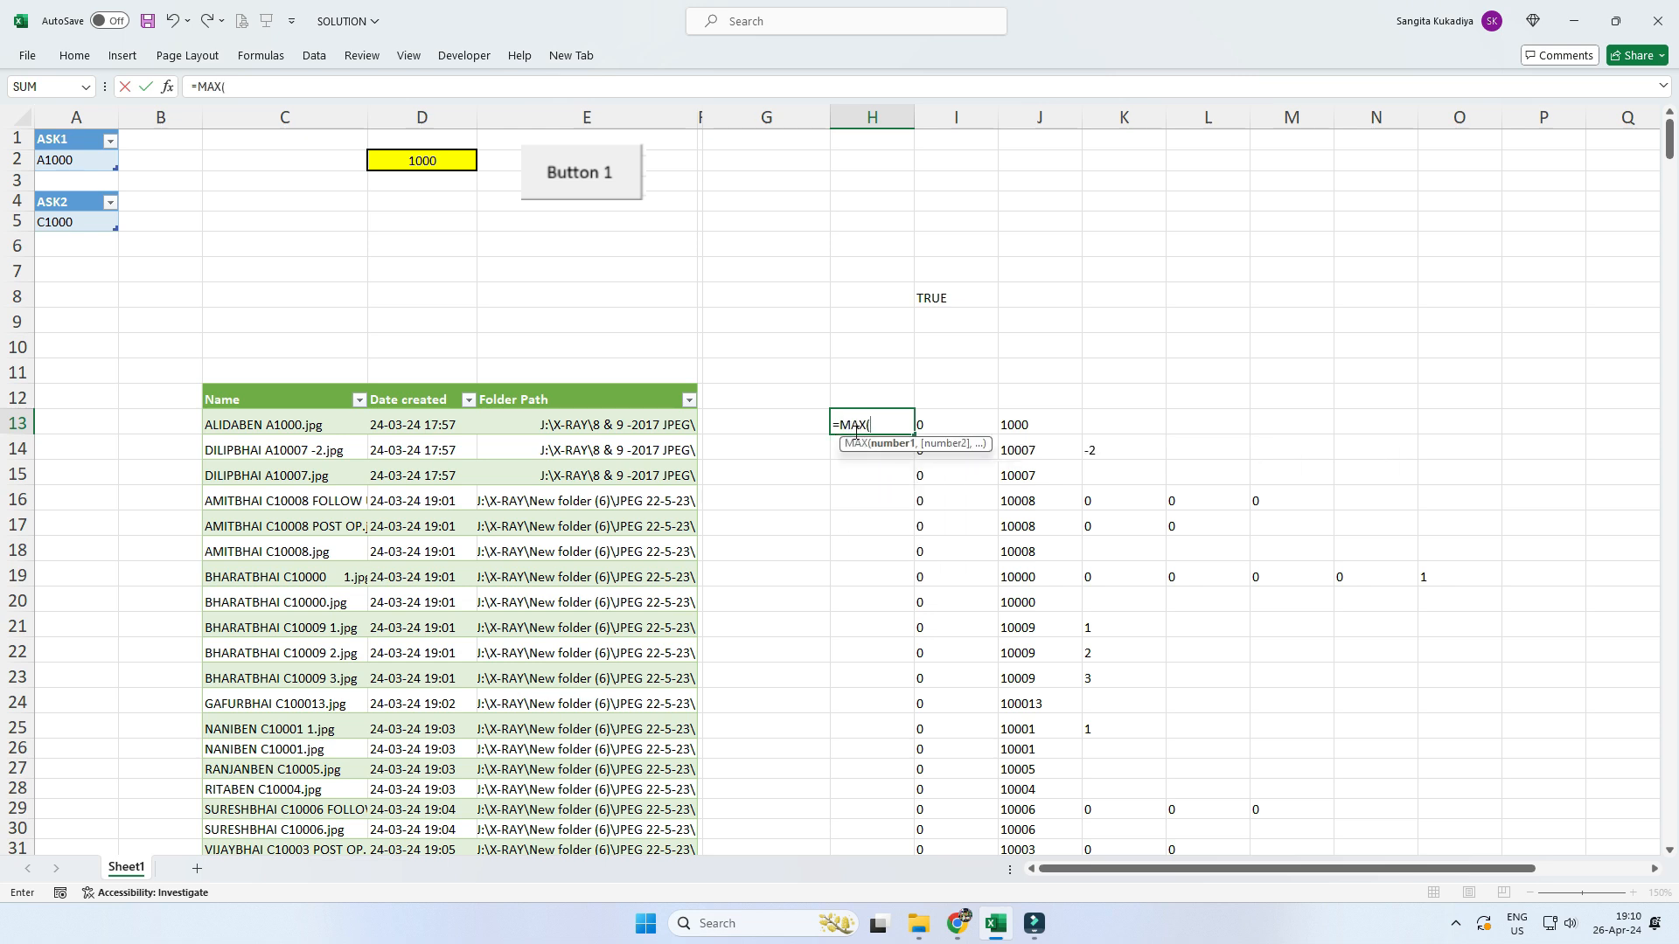
{"action": "left_click", "coordinate": [955, 423]}
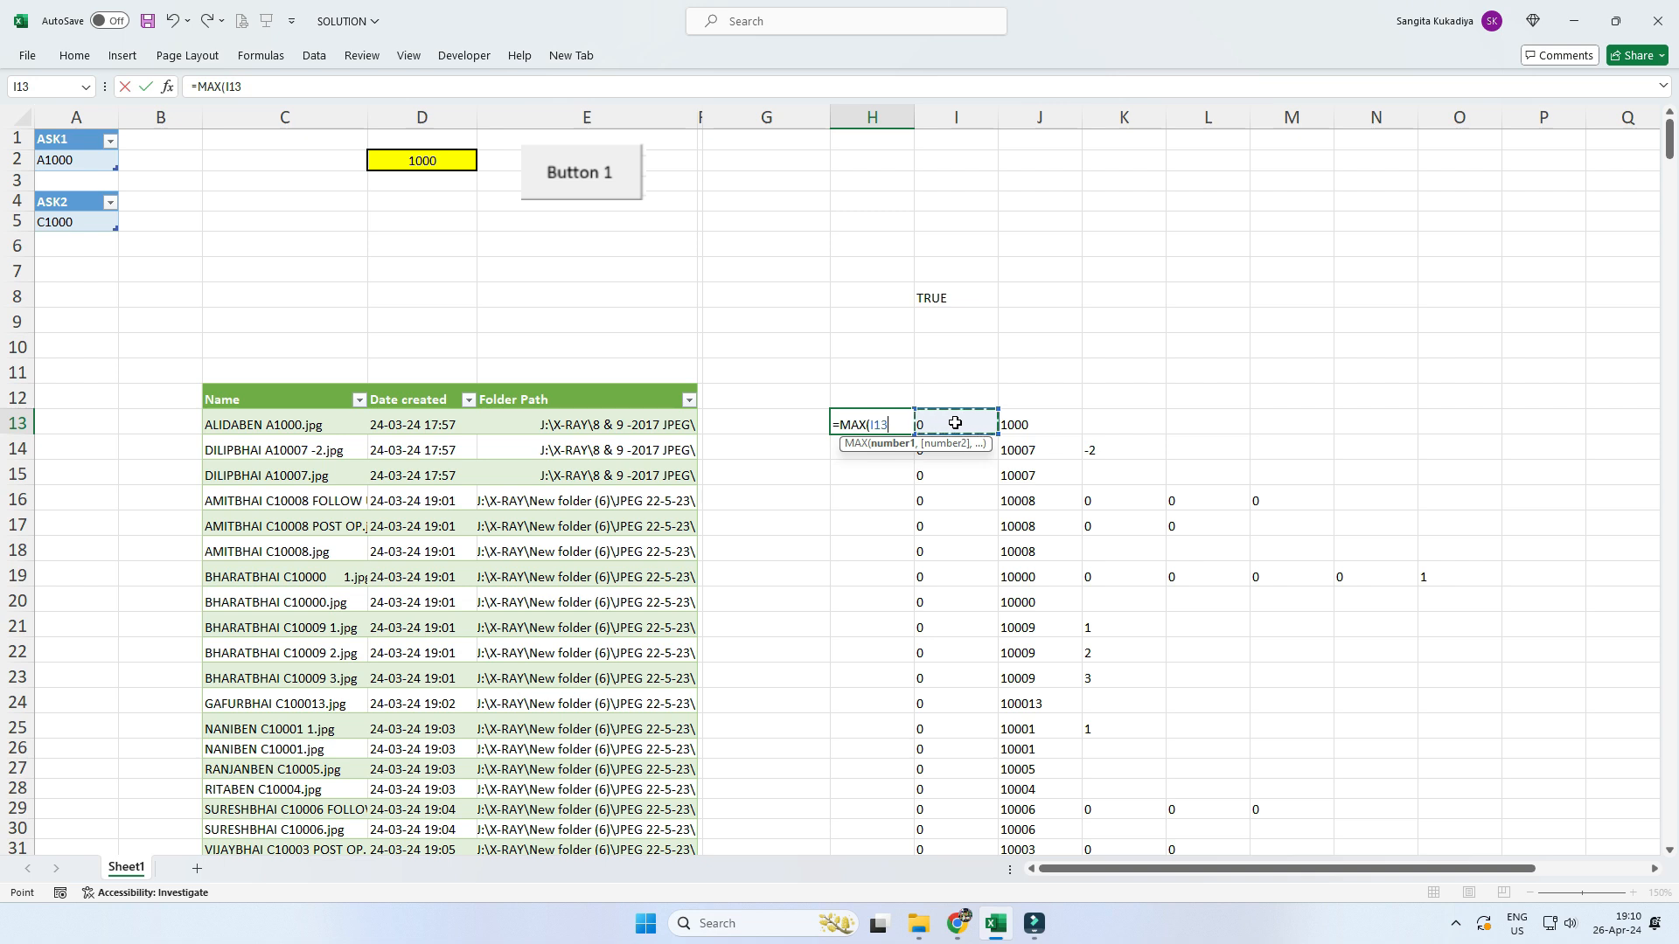
{"action": "key", "text": "shift+Right"}
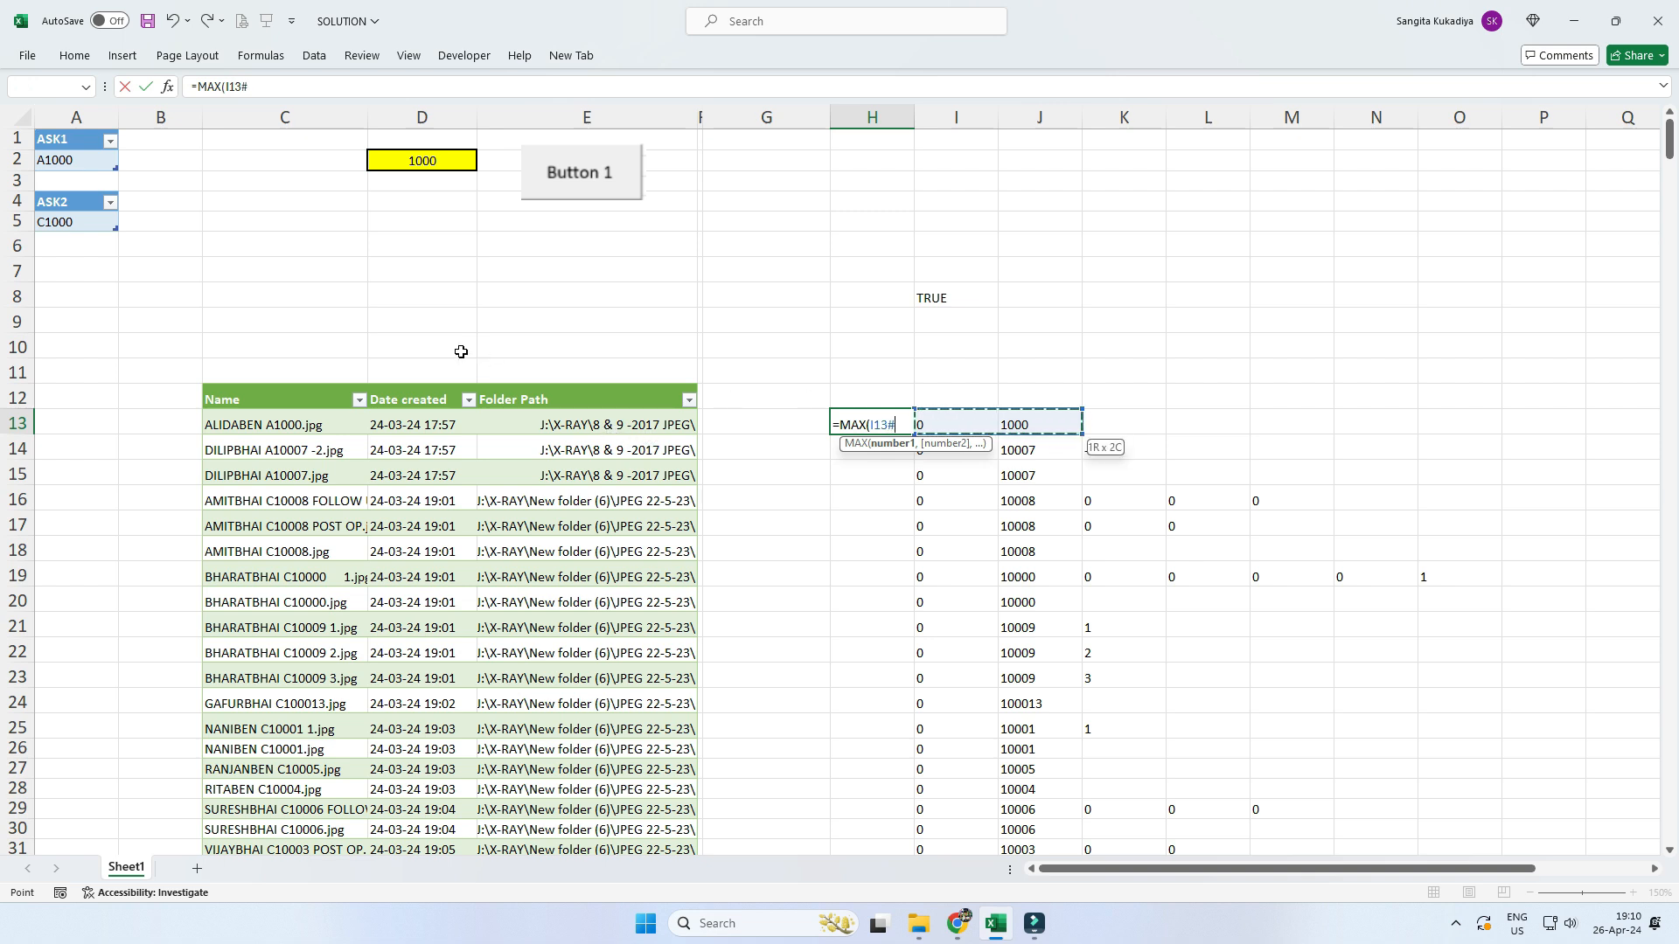
{"action": "type", "text": ")"}
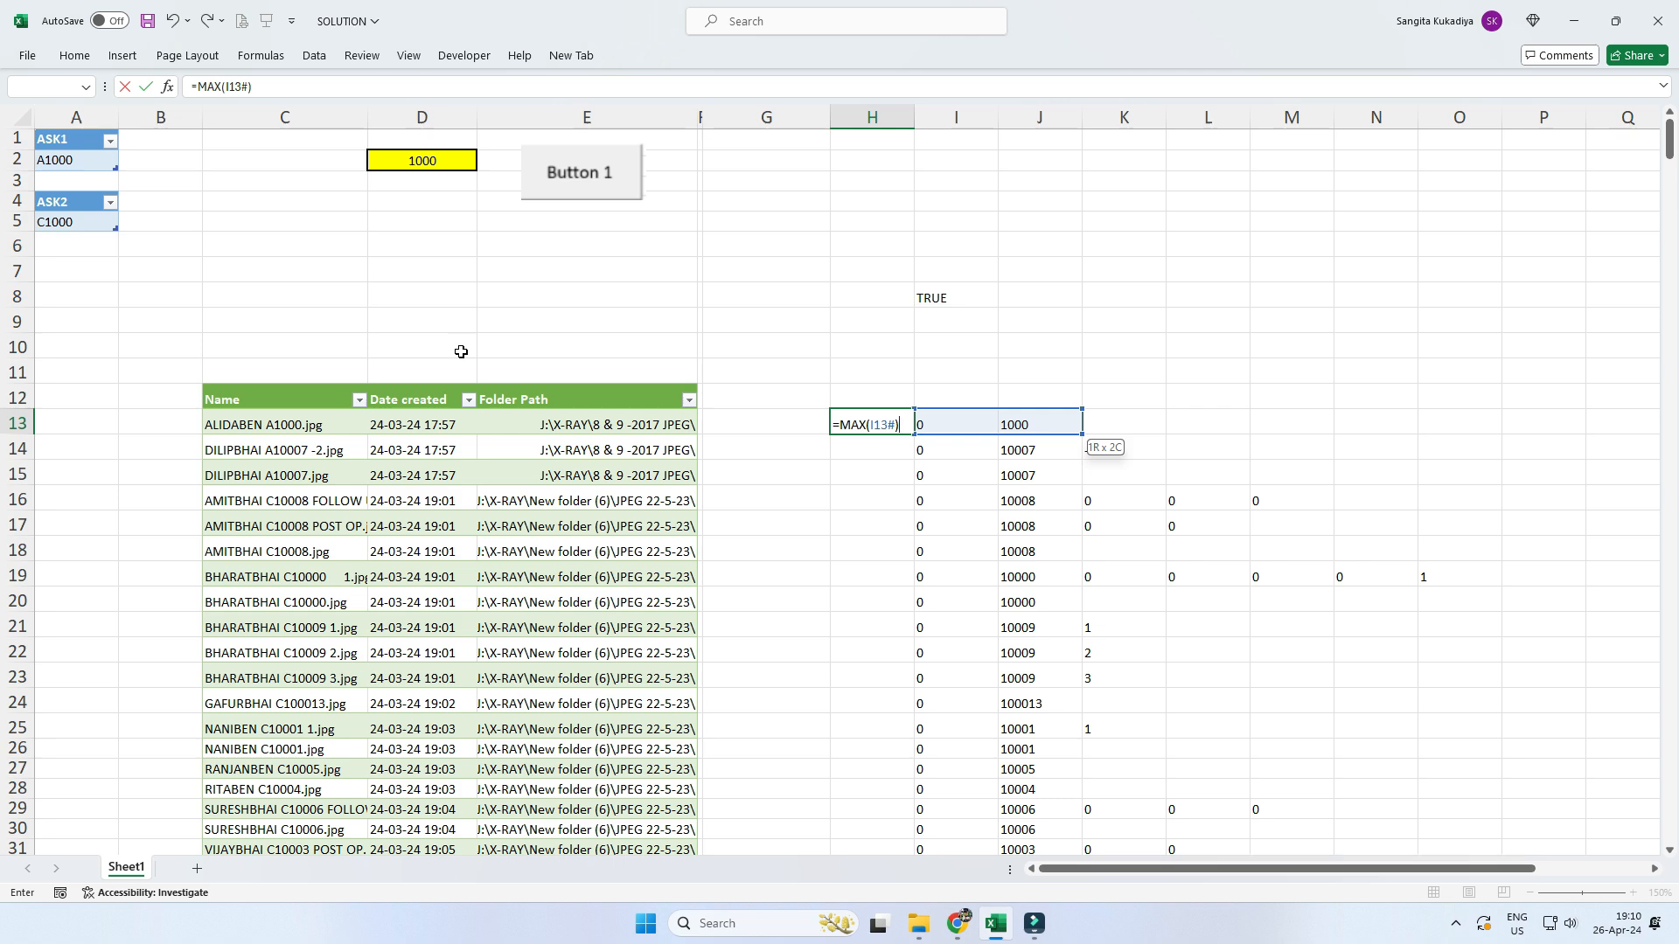
{"action": "key", "text": "Return"}
- Fill the MAX formula from H13 down column H and compare the H19 code with row 19's split values
{"action": "left_click", "coordinate": [870, 423]}
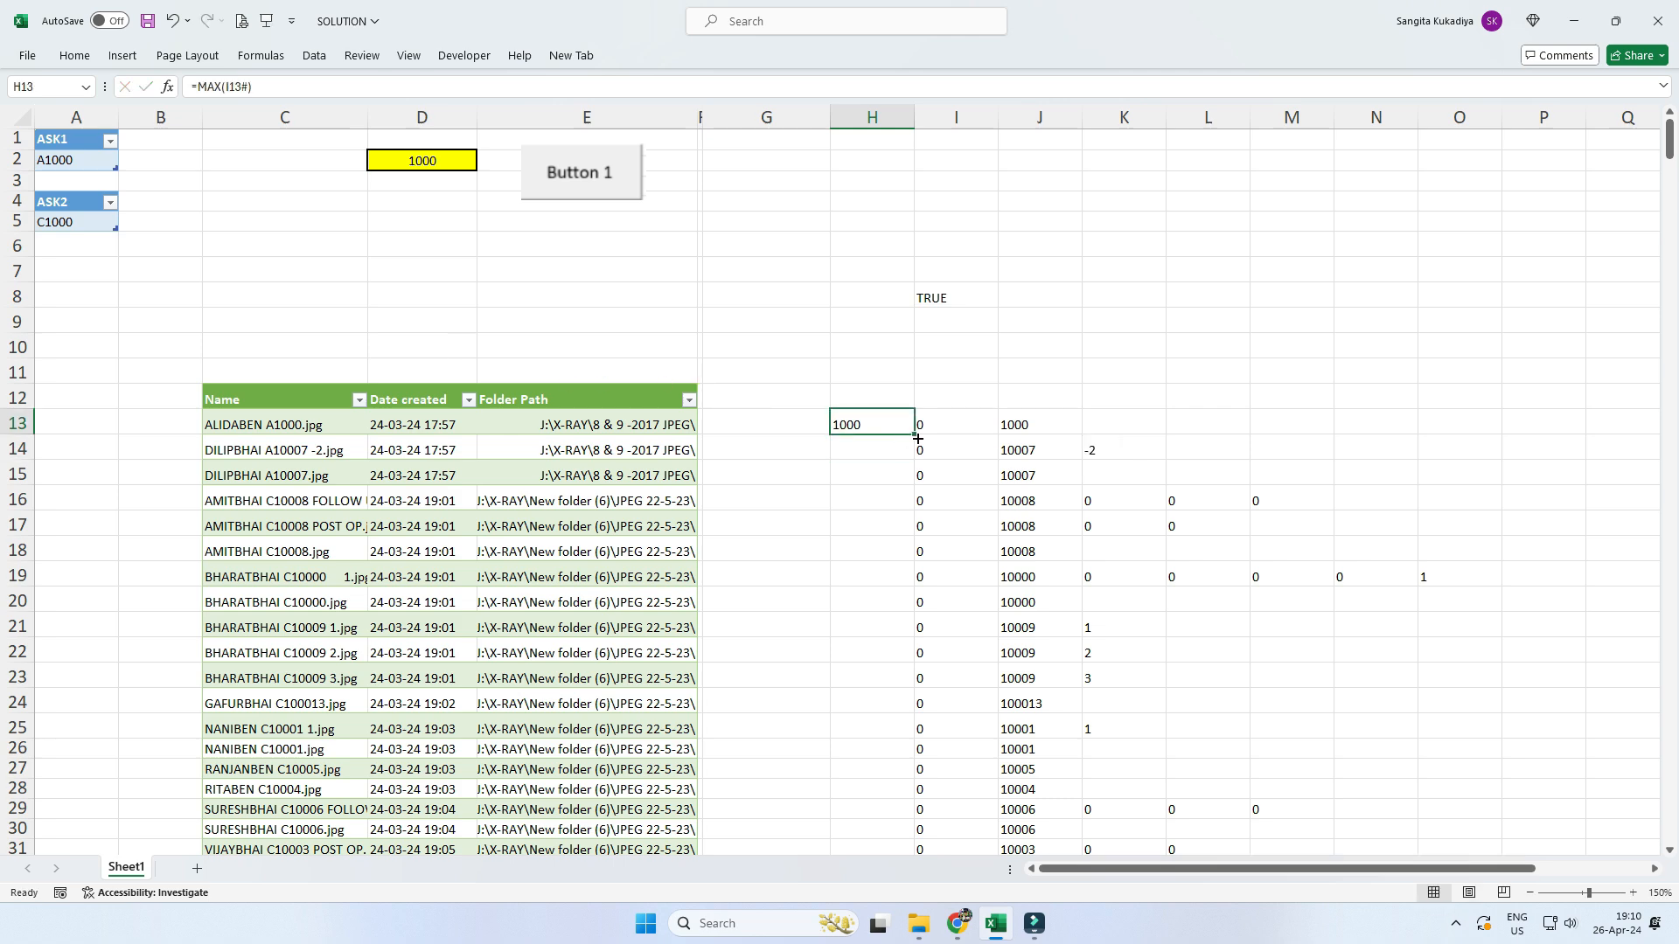
{"action": "double_click", "coordinate": [916, 434]}
{"action": "scroll", "coordinate": [918, 435], "scroll_direction": "down", "scroll_amount": 20}
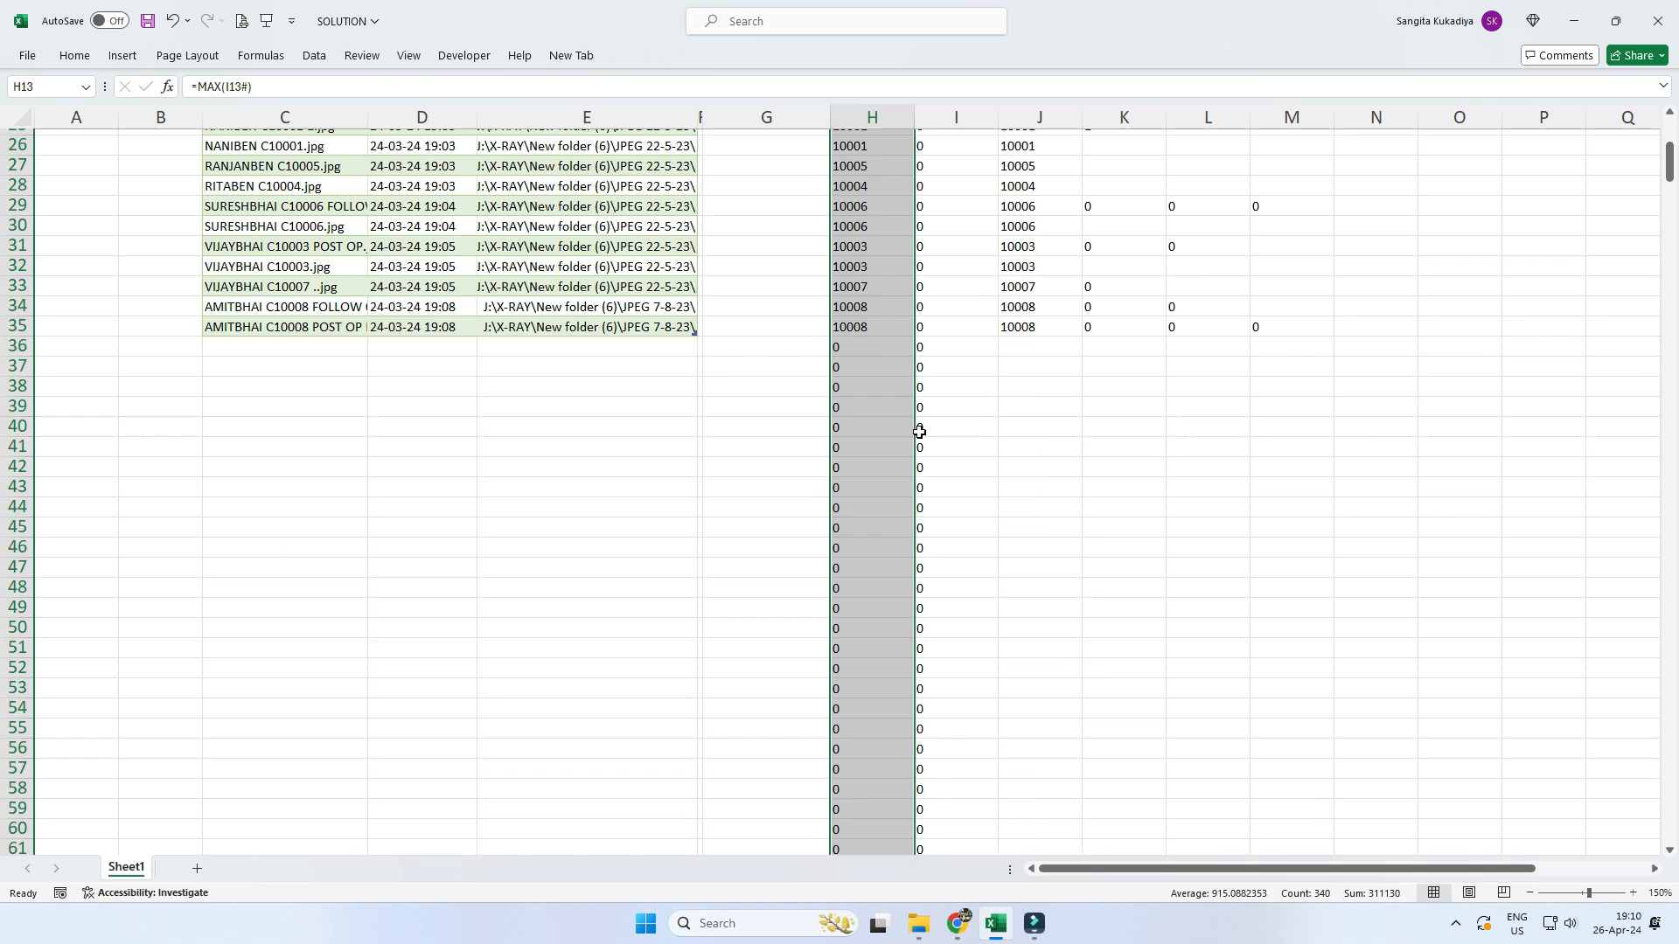
{"action": "scroll", "coordinate": [918, 434], "scroll_direction": "up", "scroll_amount": 19}
{"action": "scroll", "coordinate": [921, 435], "scroll_direction": "up", "scroll_amount": 8}
{"action": "key", "text": "Down"}
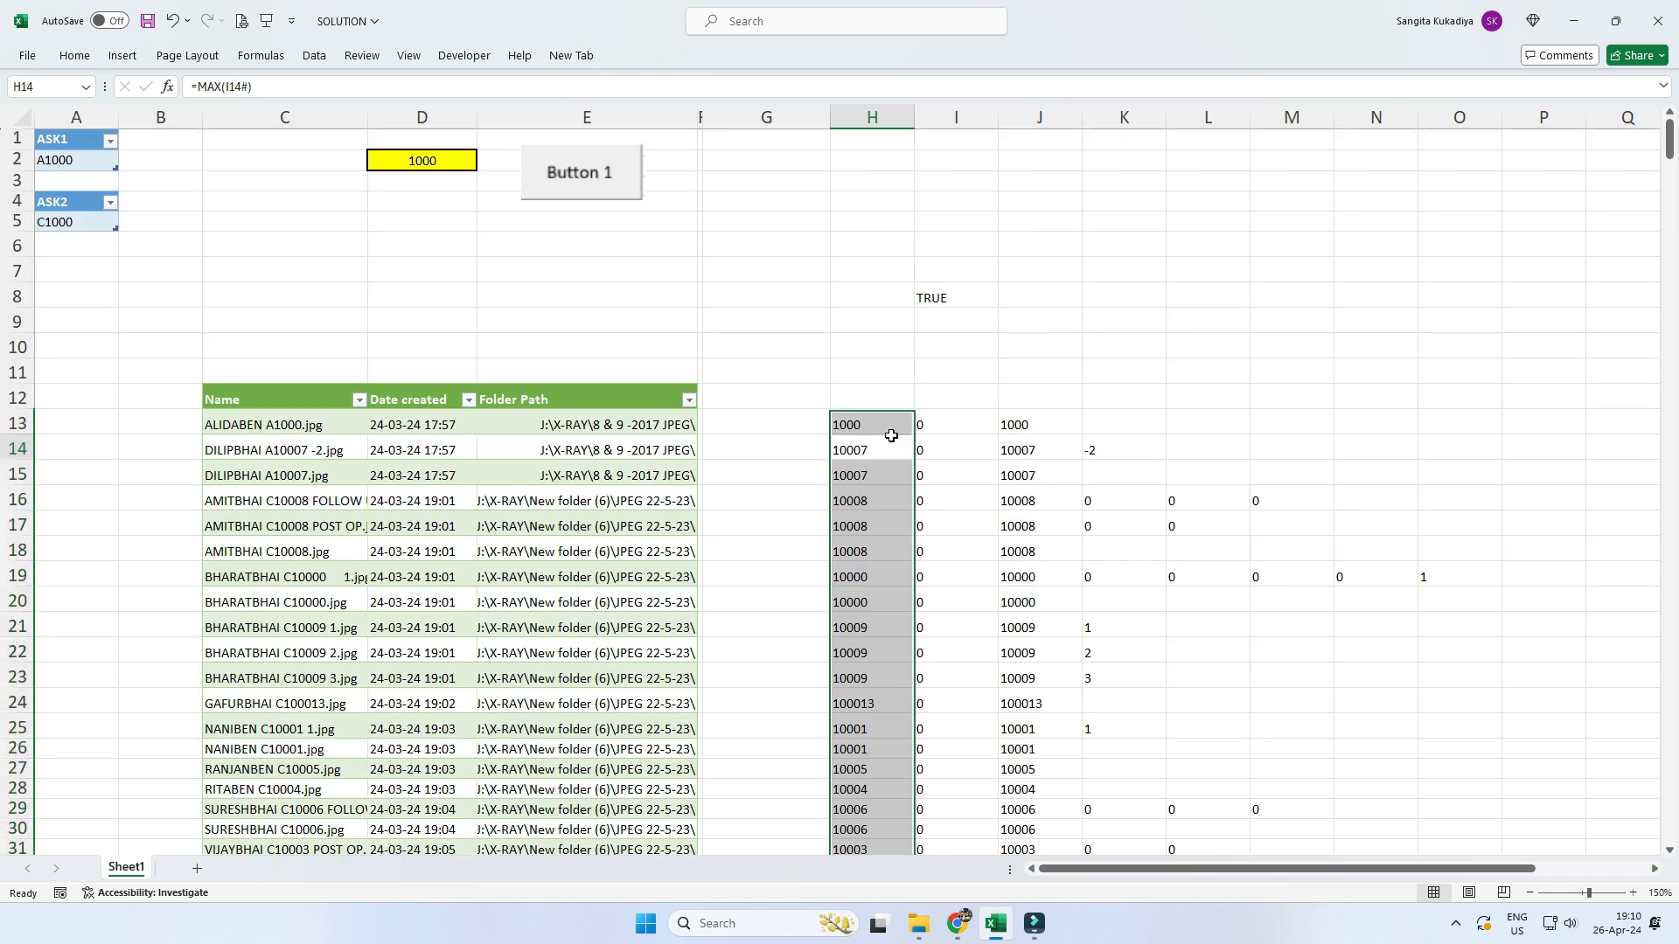
{"action": "left_click", "coordinate": [862, 421]}
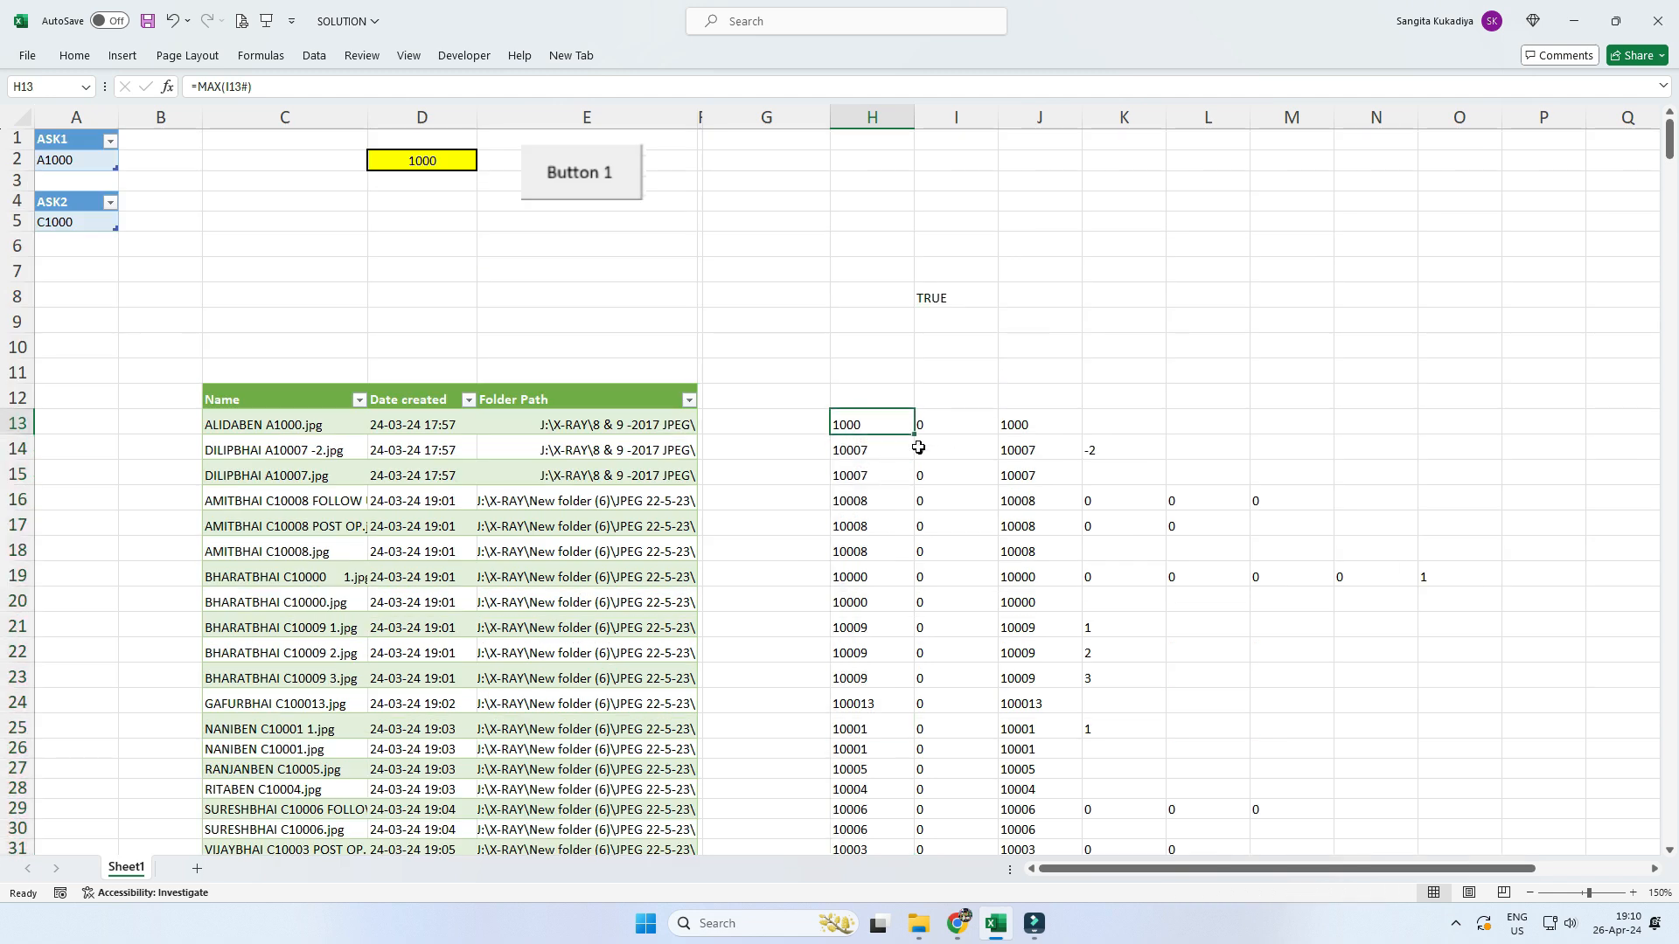
{"action": "left_click_drag", "start_coordinate": [961, 574], "coordinate": [1435, 574]}
{"action": "left_click", "coordinate": [880, 573]}
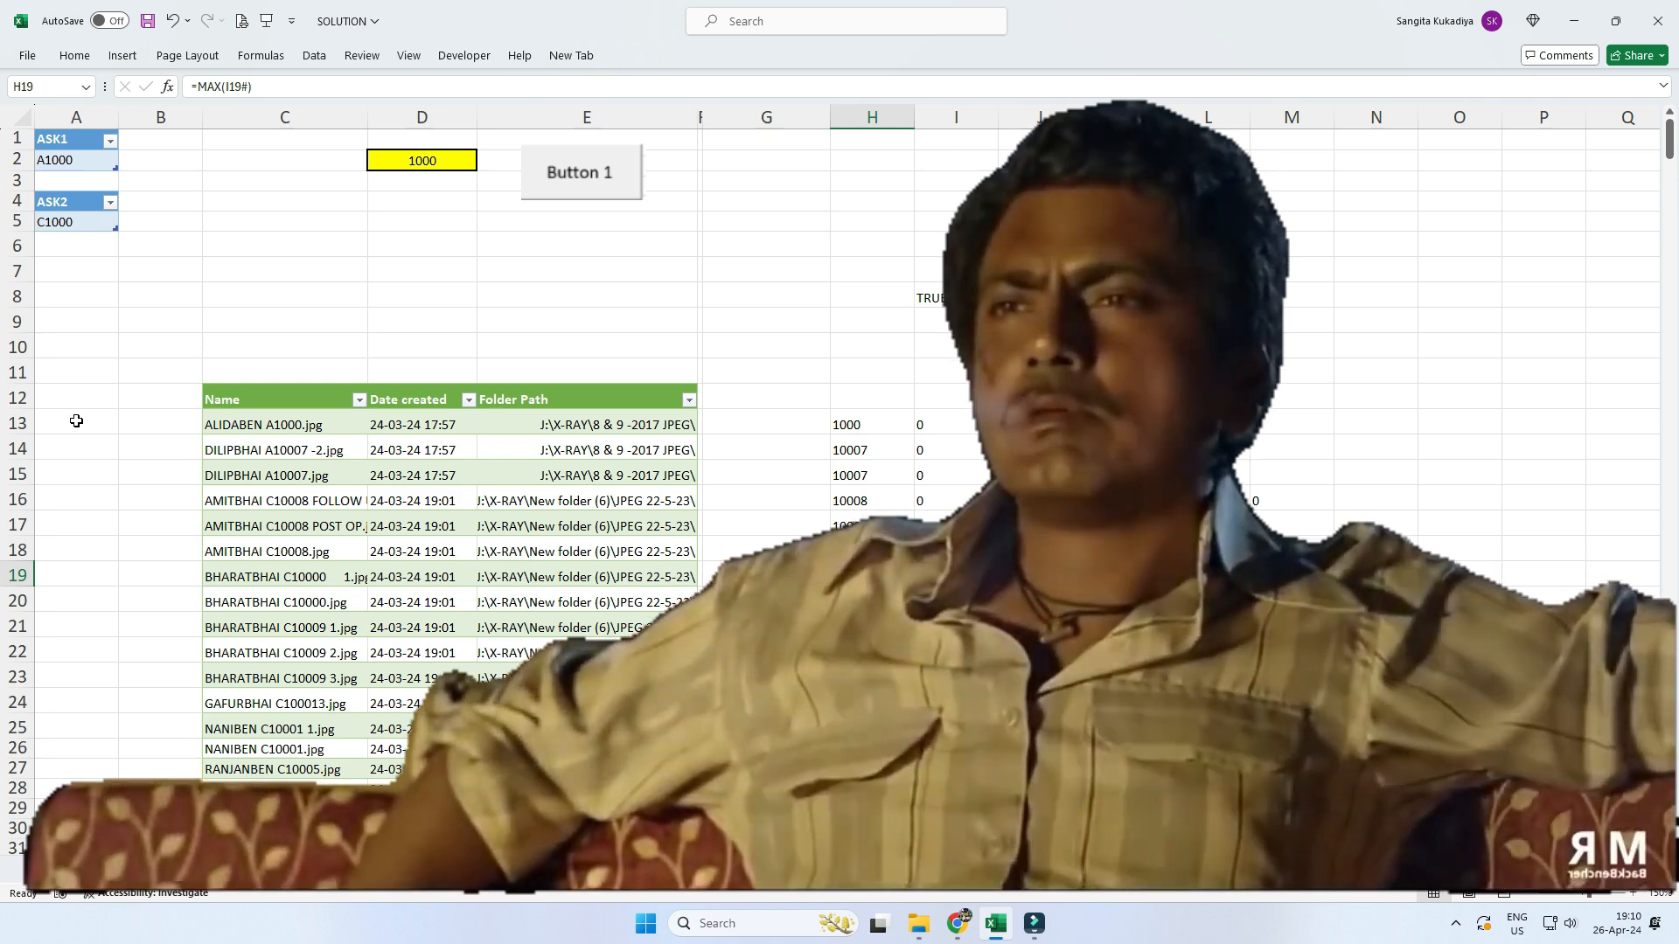
- Enter =FILTER(H13:H352,H13:H352<>0) in A13 to spill only the nonzero codes from column H
{"action": "left_click", "coordinate": [76, 420]}
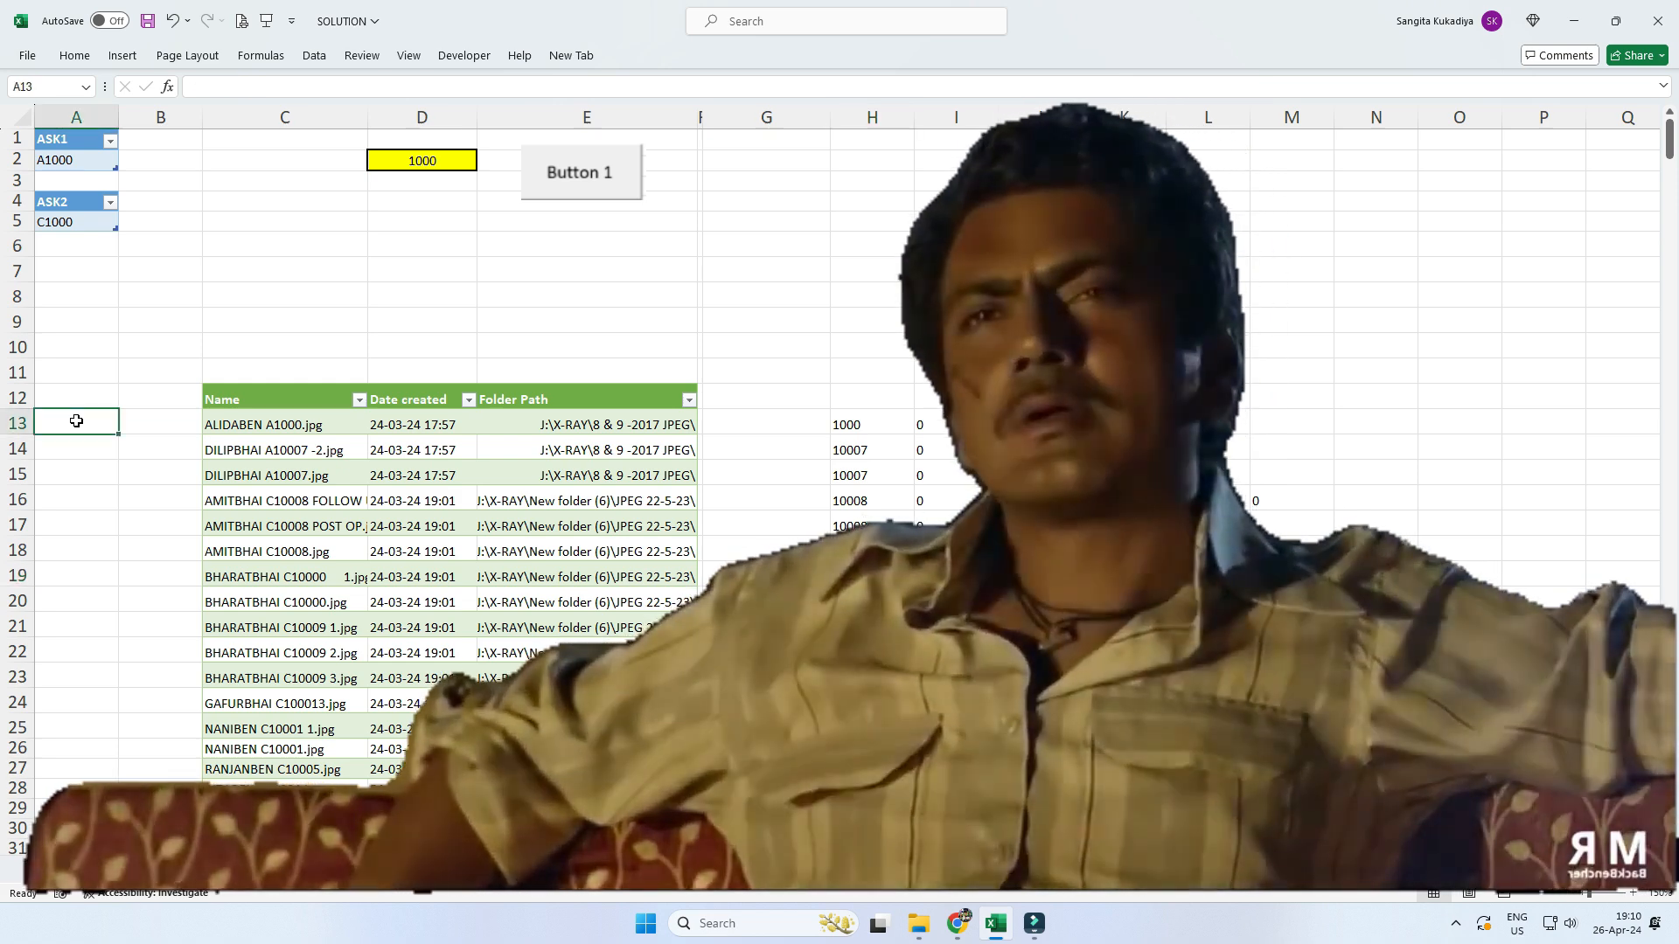
{"action": "mouse_move", "coordinate": [78, 423]}
{"action": "left_mouse_down"}
{"action": "mouse_move", "coordinate": [102, 615]}
{"action": "mouse_move", "coordinate": [91, 429]}
{"action": "left_mouse_up"}
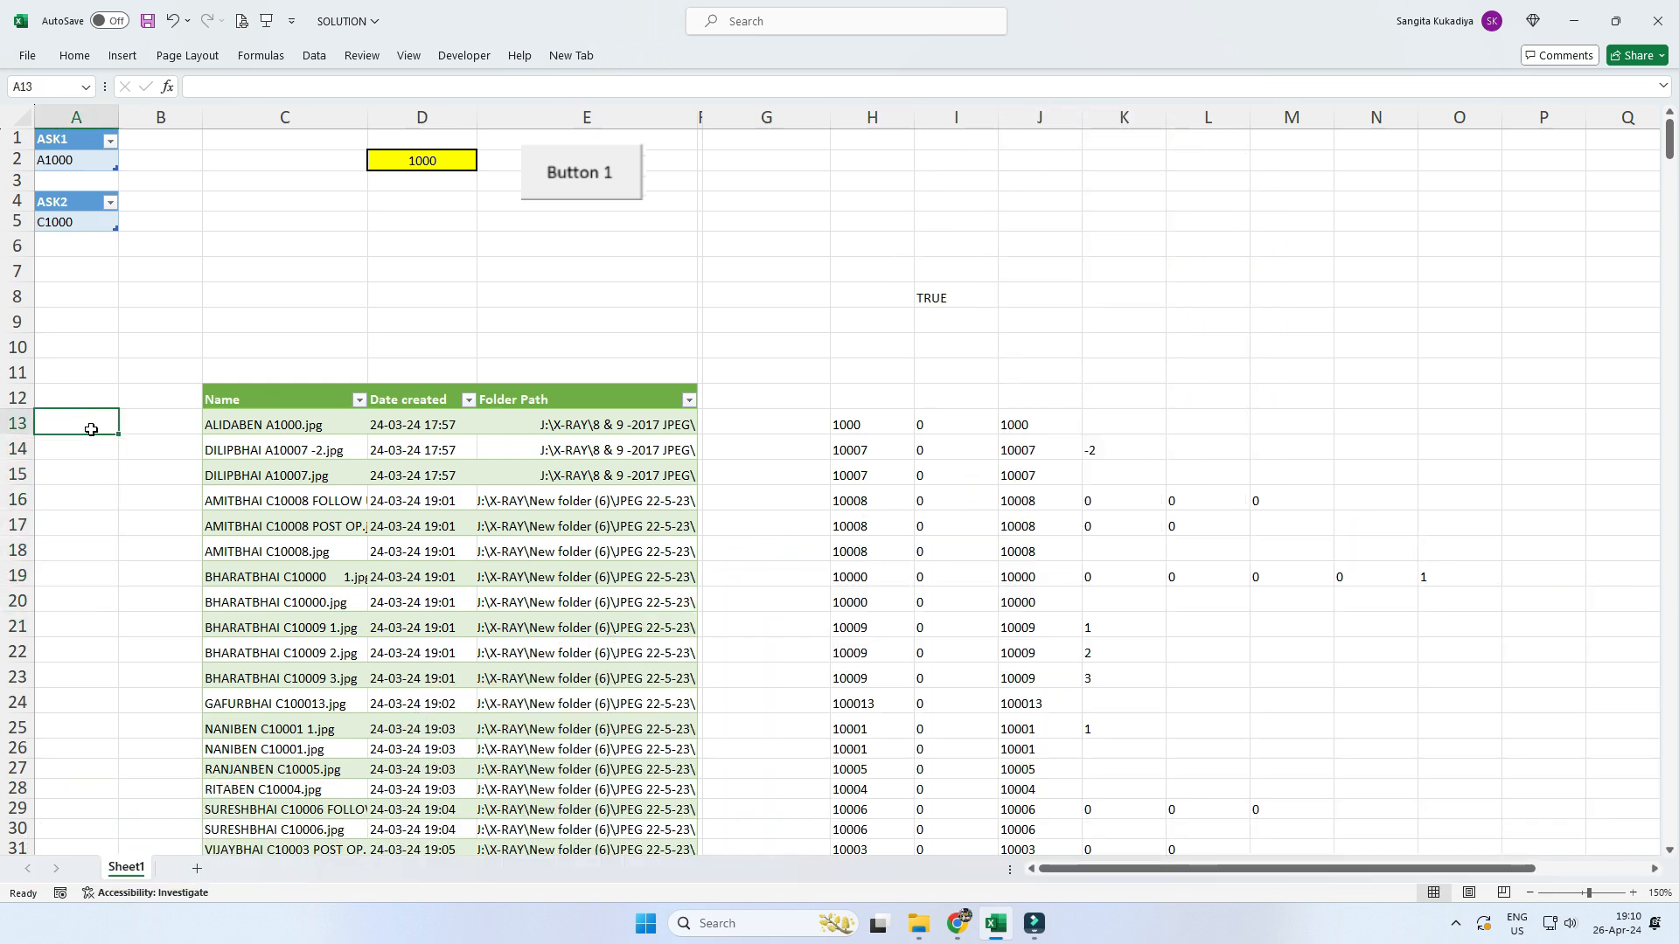
{"action": "type", "text": "="}
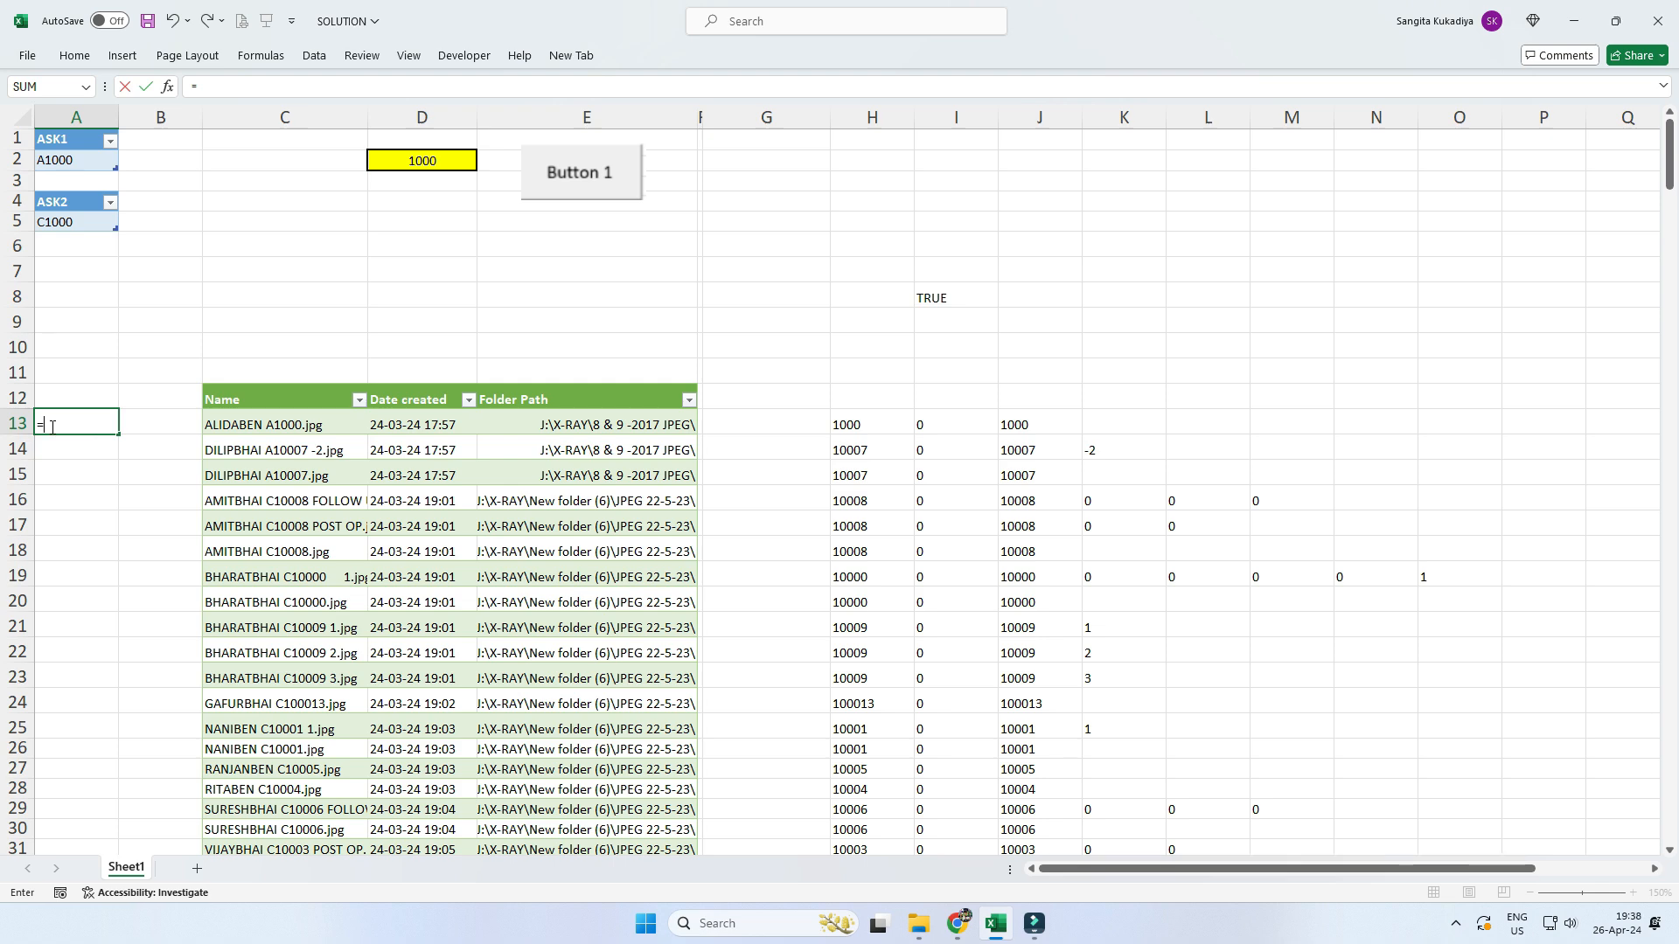
{"action": "type", "text": "FILTER("}
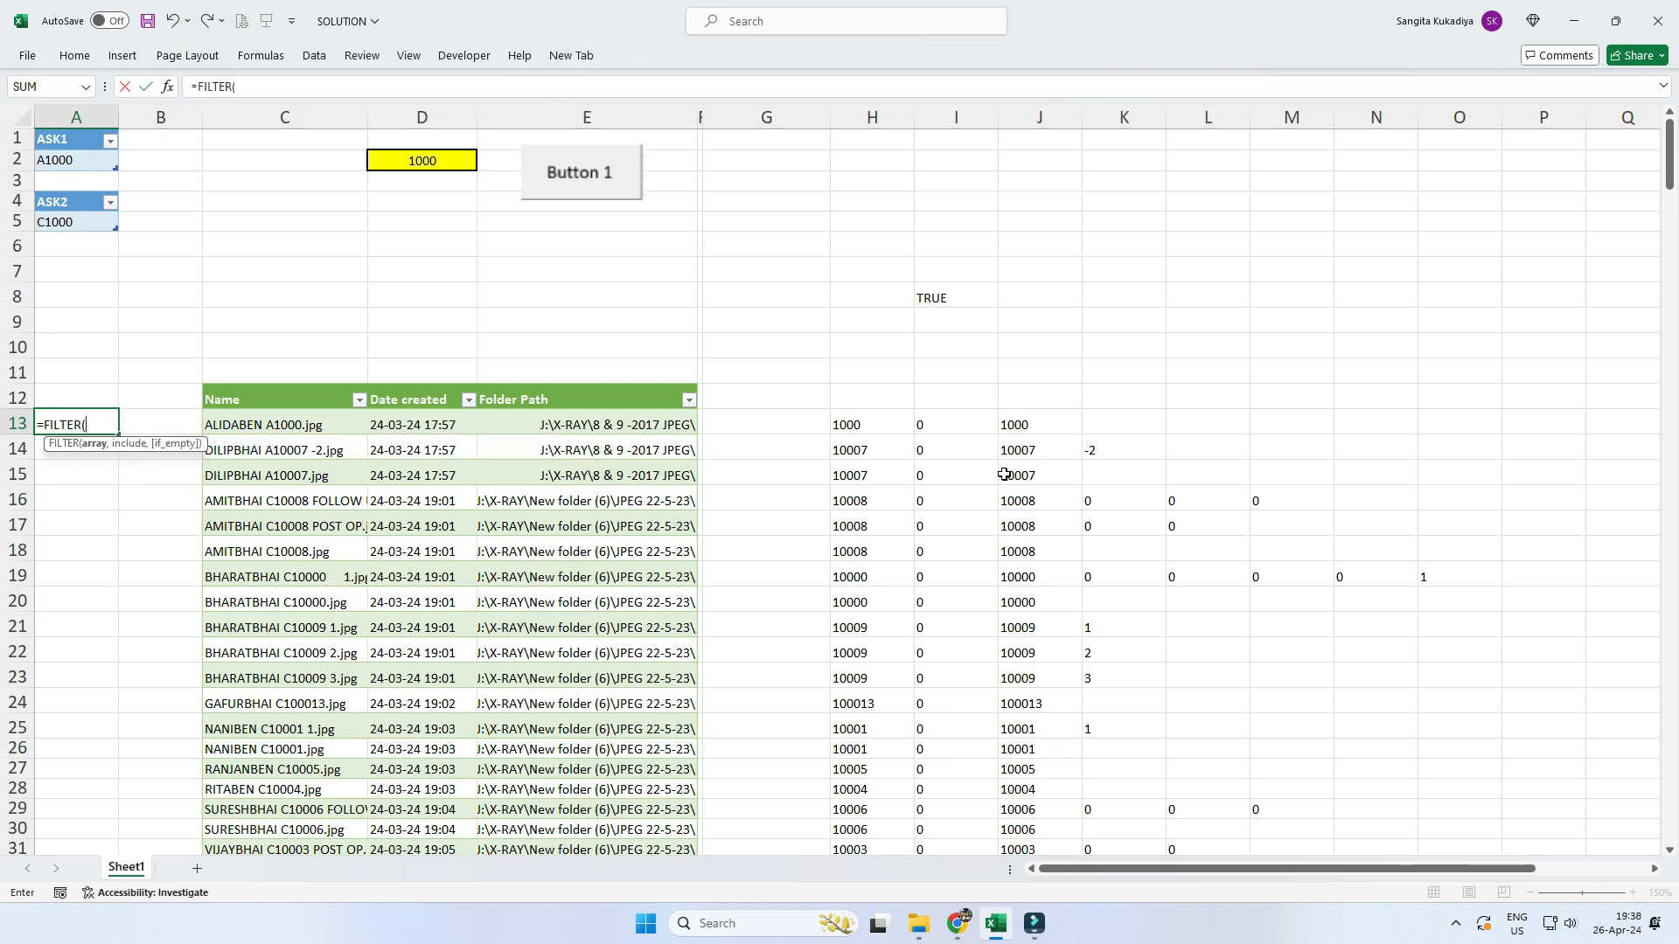
{"action": "left_click", "coordinate": [895, 421]}
{"action": "key", "text": "ctrl+shift+Down"}
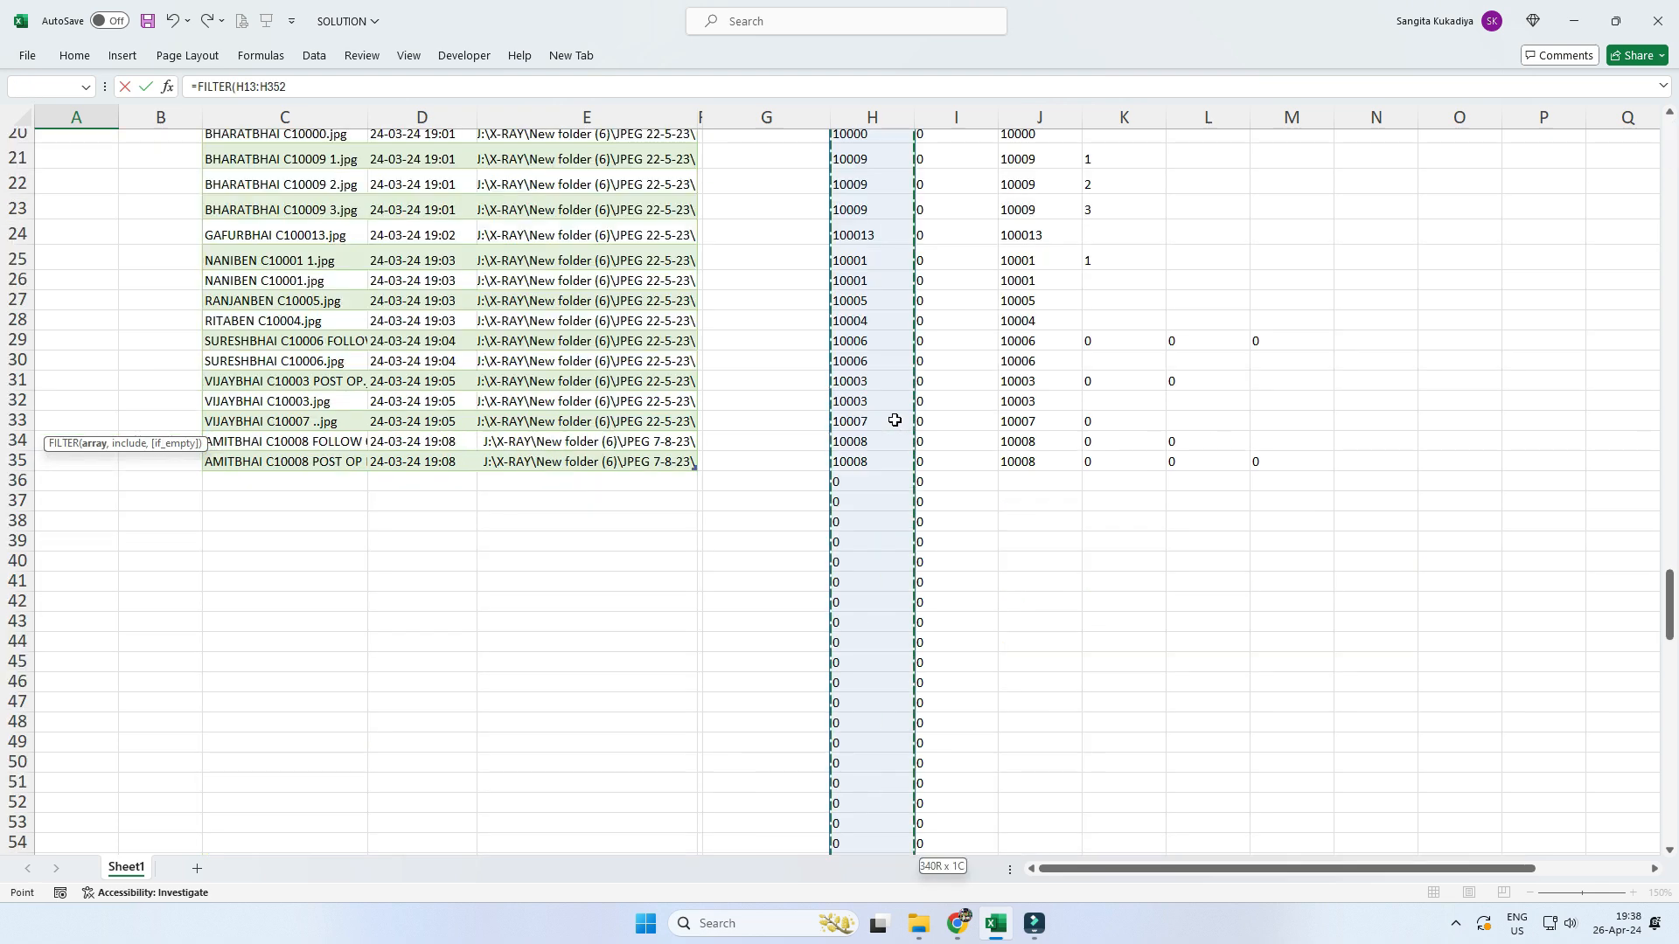
{"action": "type", "text": ","}
{"action": "left_click", "coordinate": [841, 839]}
{"action": "key", "text": "ctrl+shift+Up"}
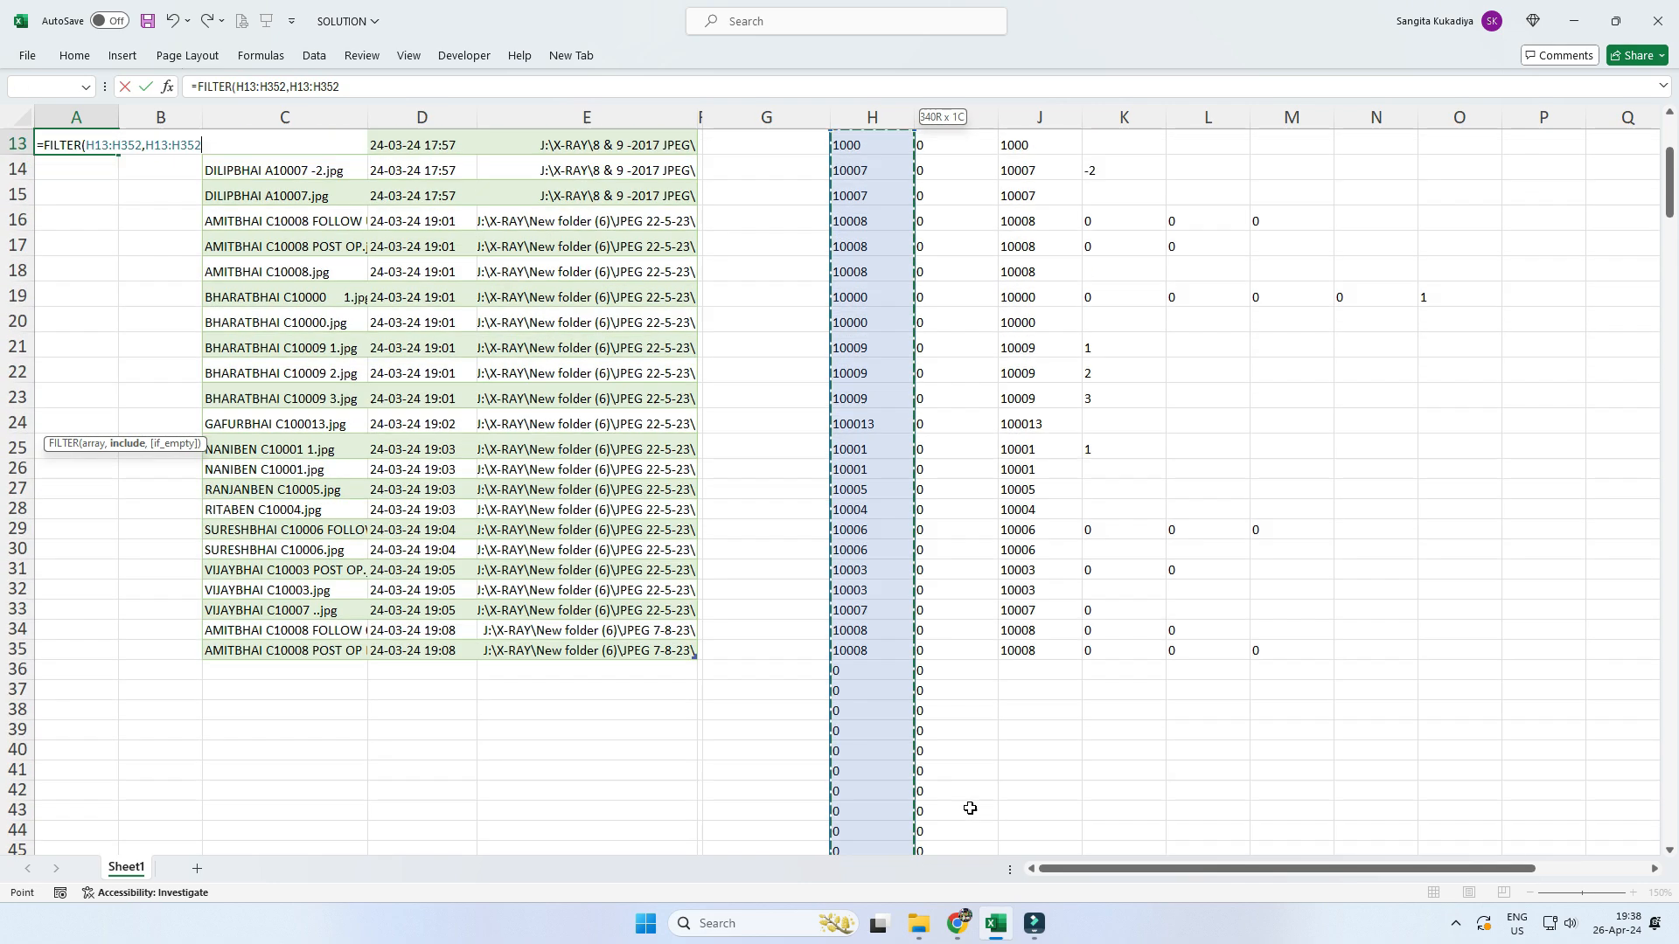
{"action": "type", "text": "<>"}
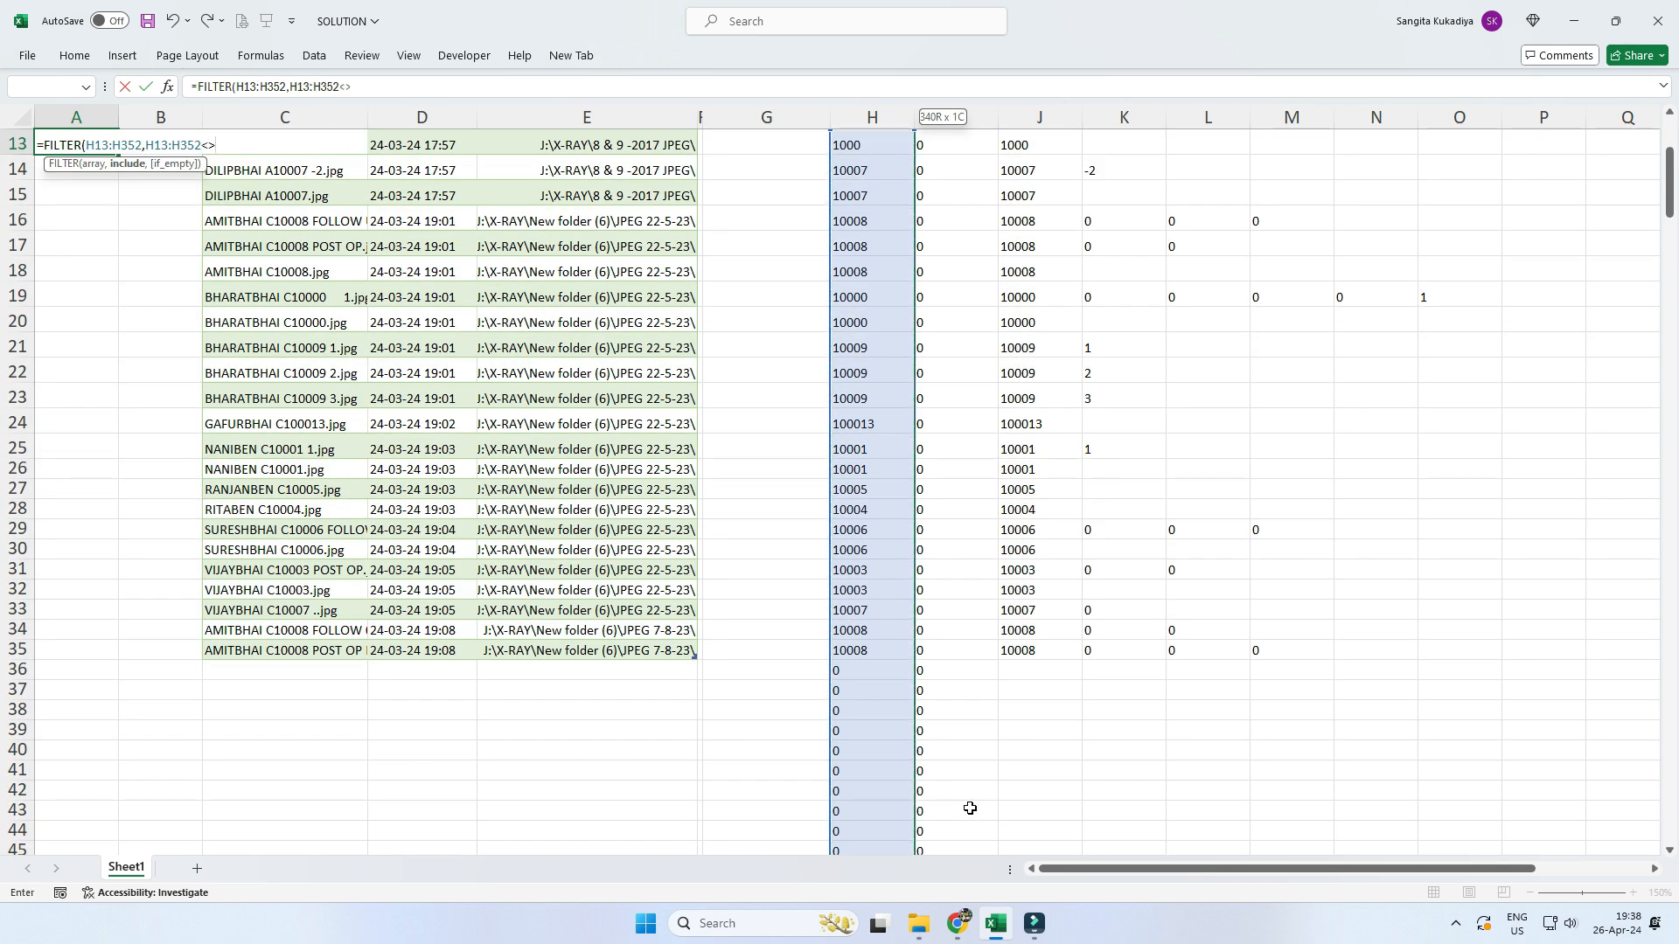
{"action": "type", "text": "0)"}
{"action": "key", "text": "Return"}
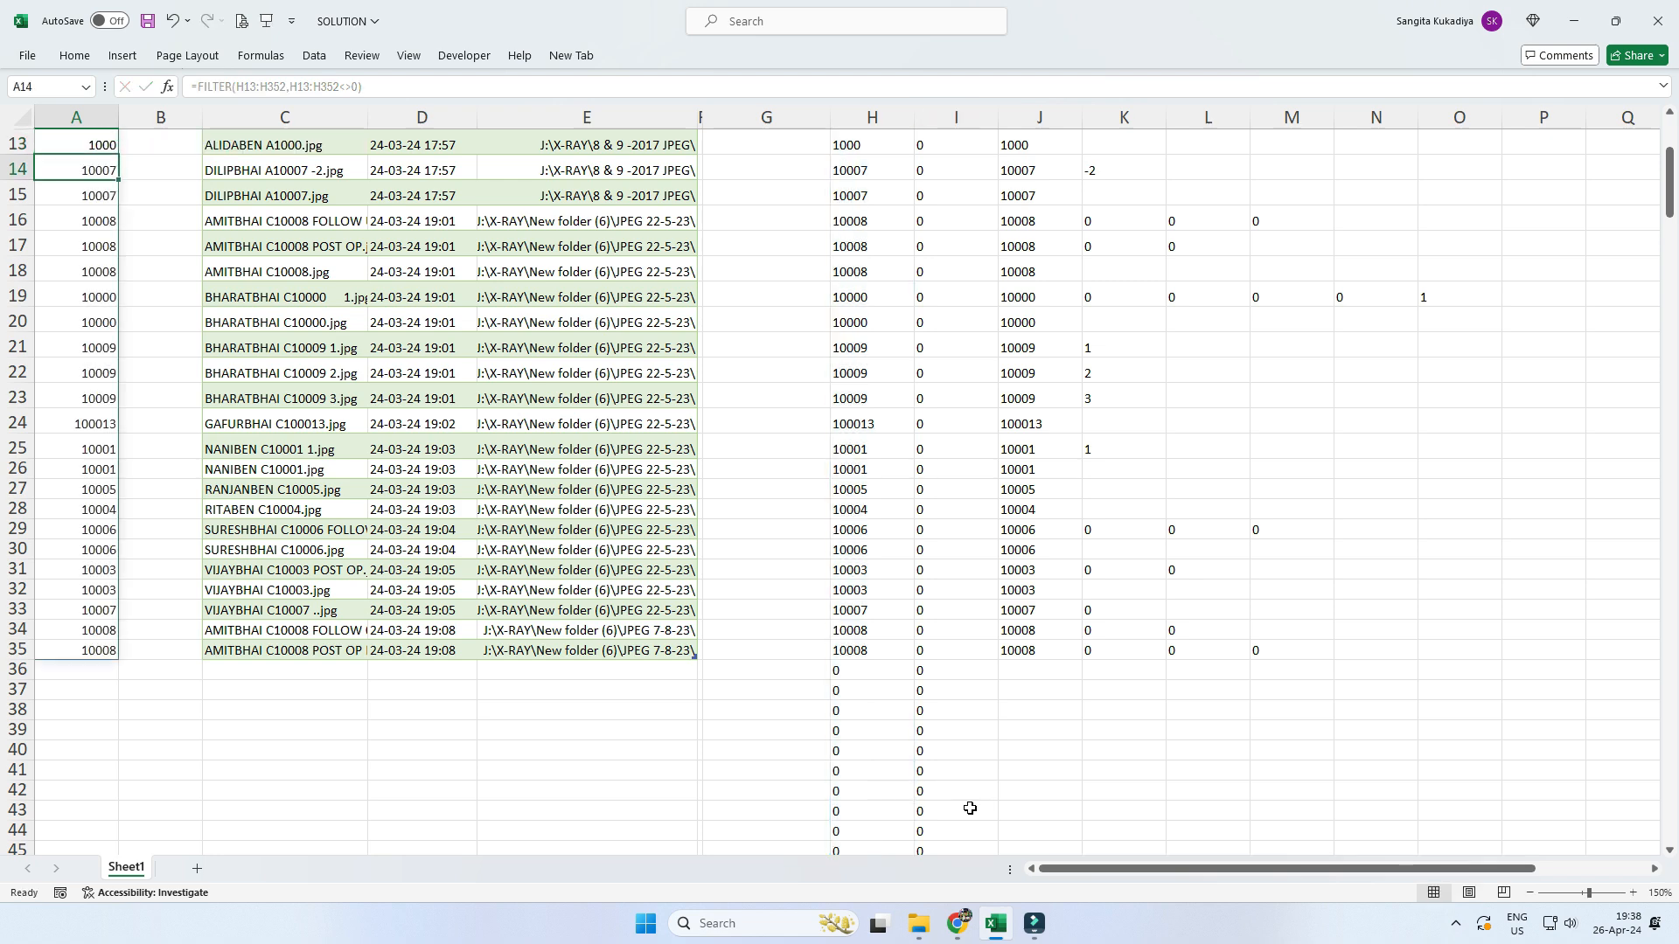
- Copy the file table's last row, C35:E35, into row 36 to test the code formulas with an added file
{"action": "scroll", "coordinate": [779, 742], "scroll_direction": "up", "scroll_amount": 4}
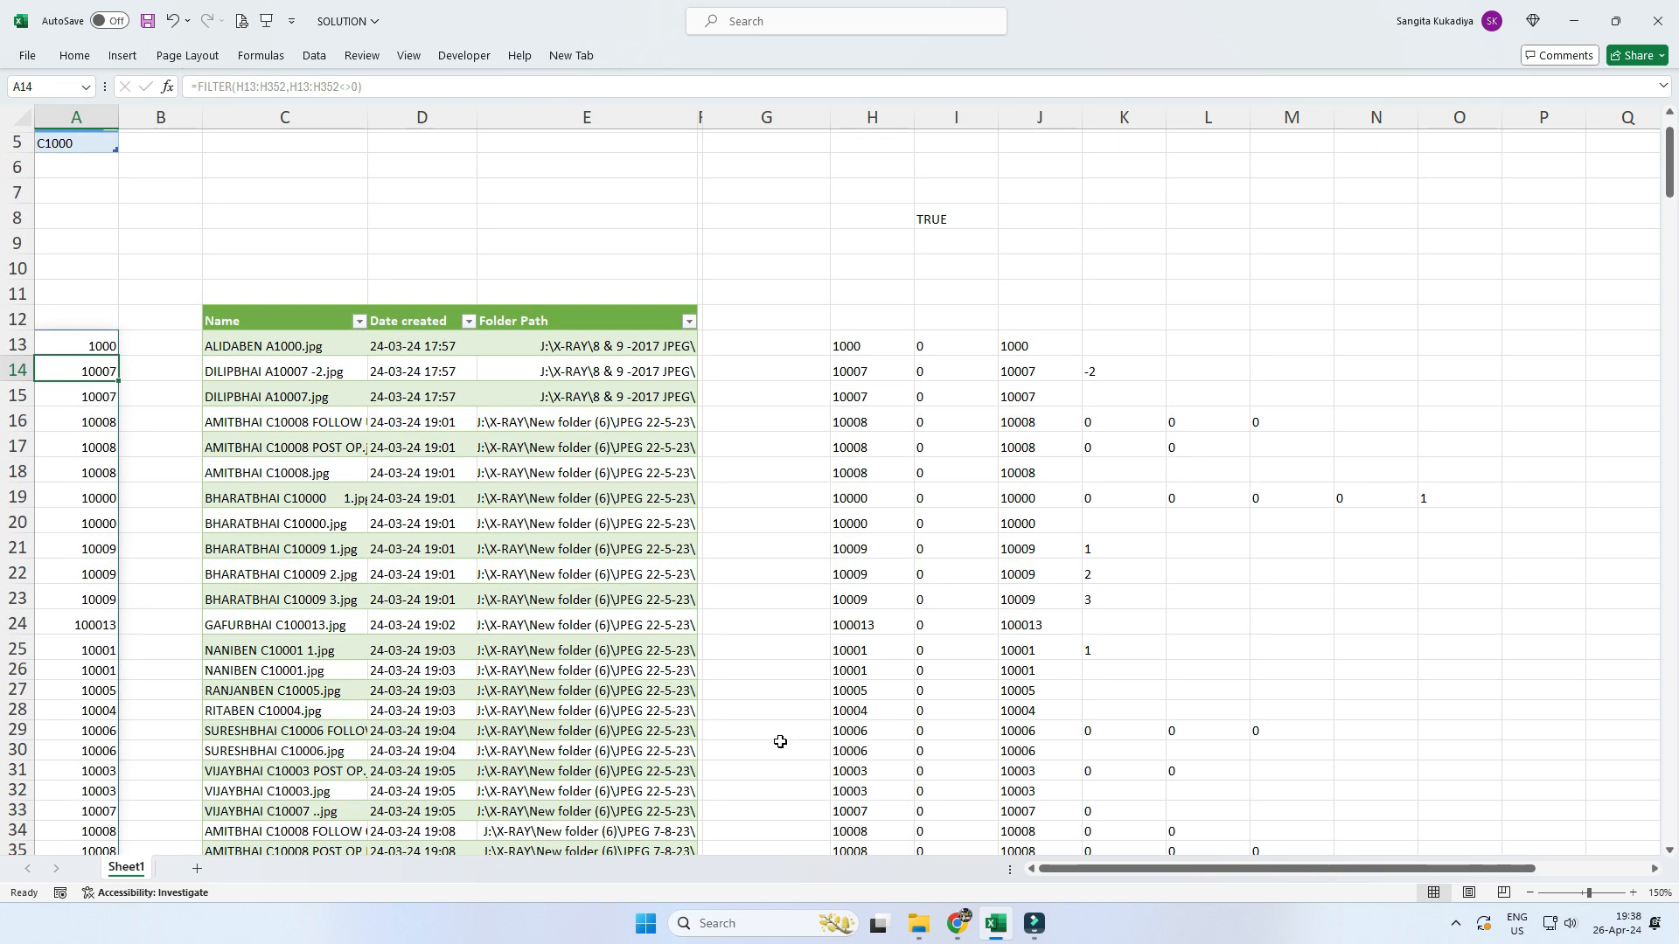
{"action": "scroll", "coordinate": [727, 720], "scroll_direction": "down", "scroll_amount": 4}
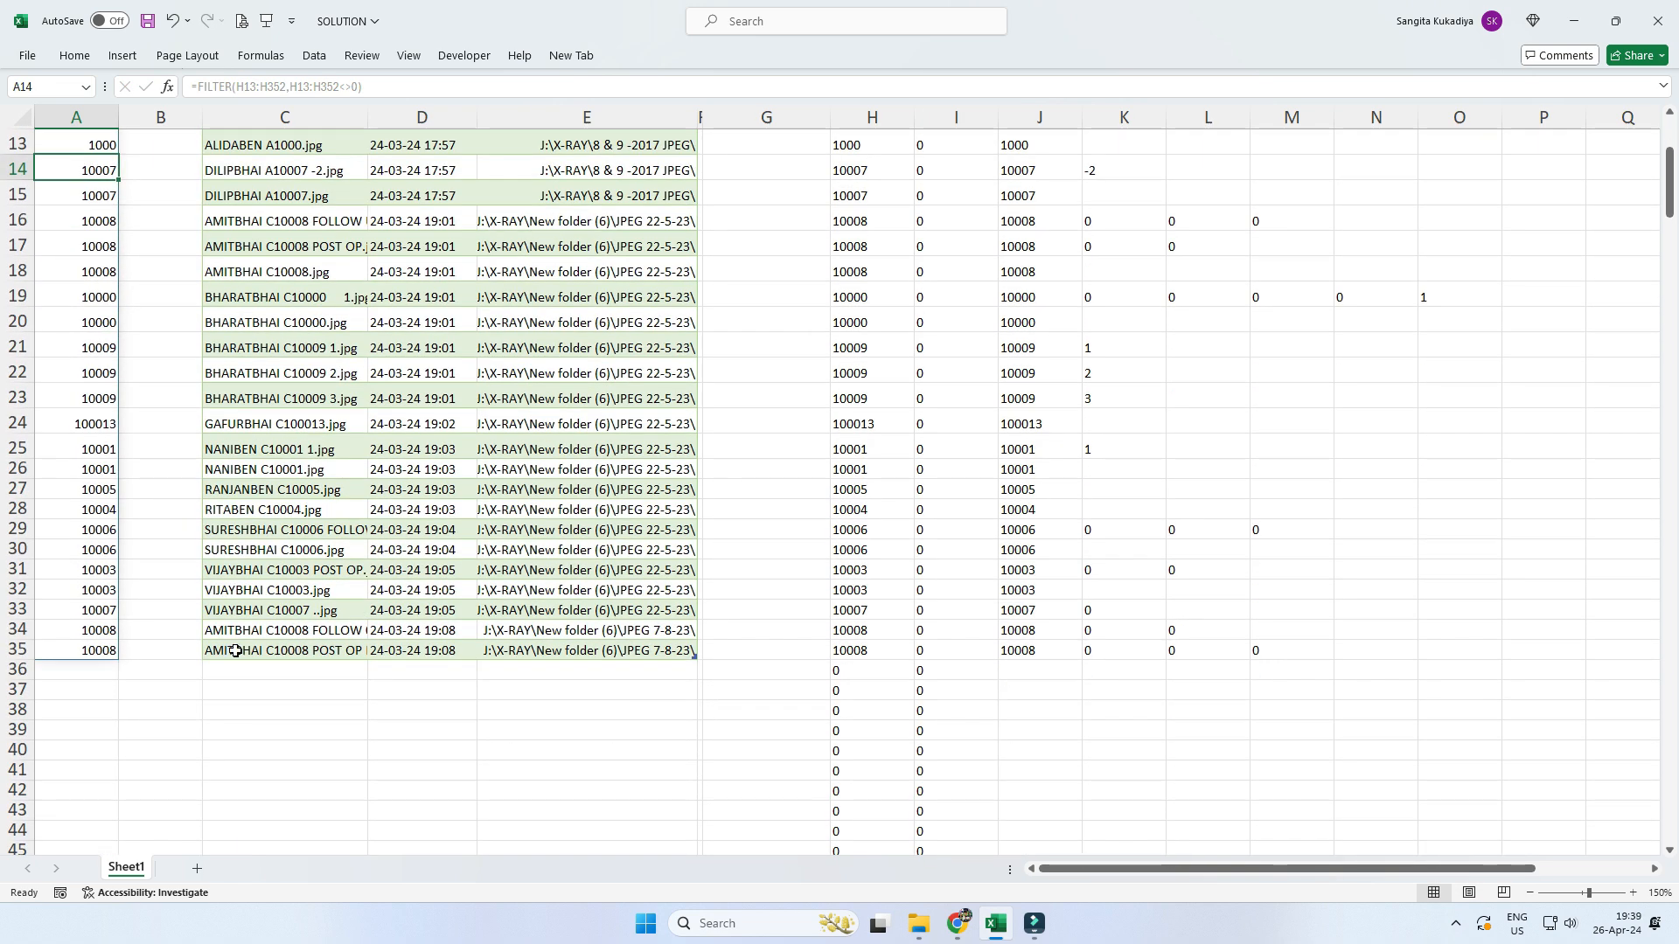
{"action": "scroll", "coordinate": [235, 651], "scroll_direction": "up", "scroll_amount": 3}
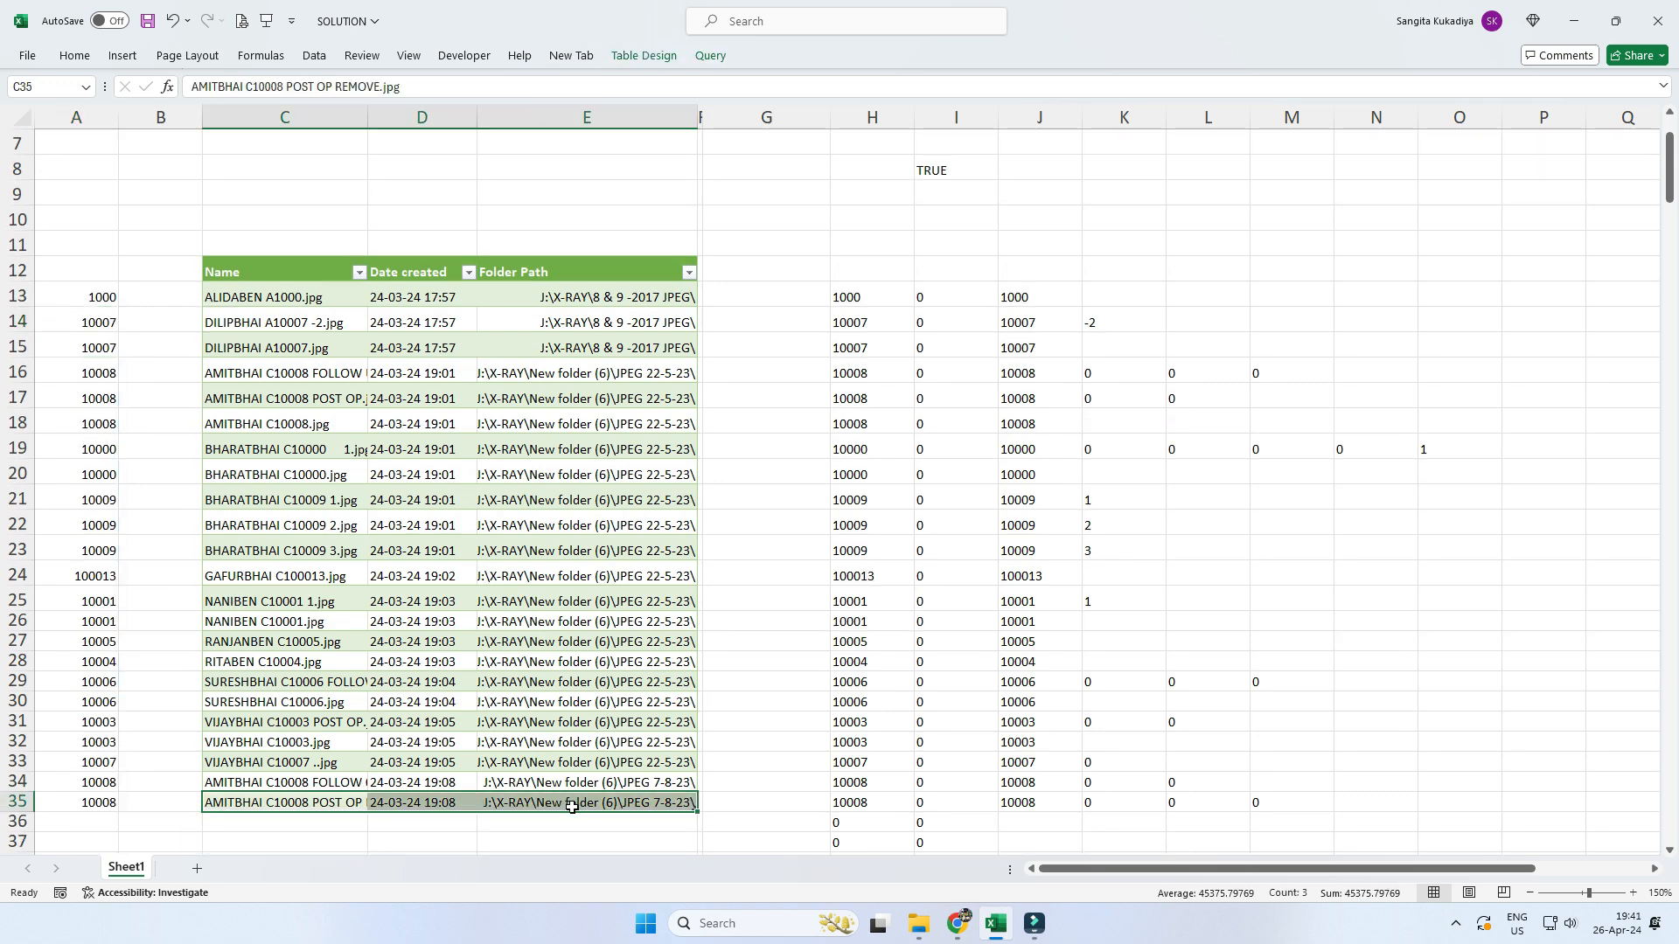
{"action": "right_click", "coordinate": [572, 807]}
{"action": "left_click", "coordinate": [612, 251]}
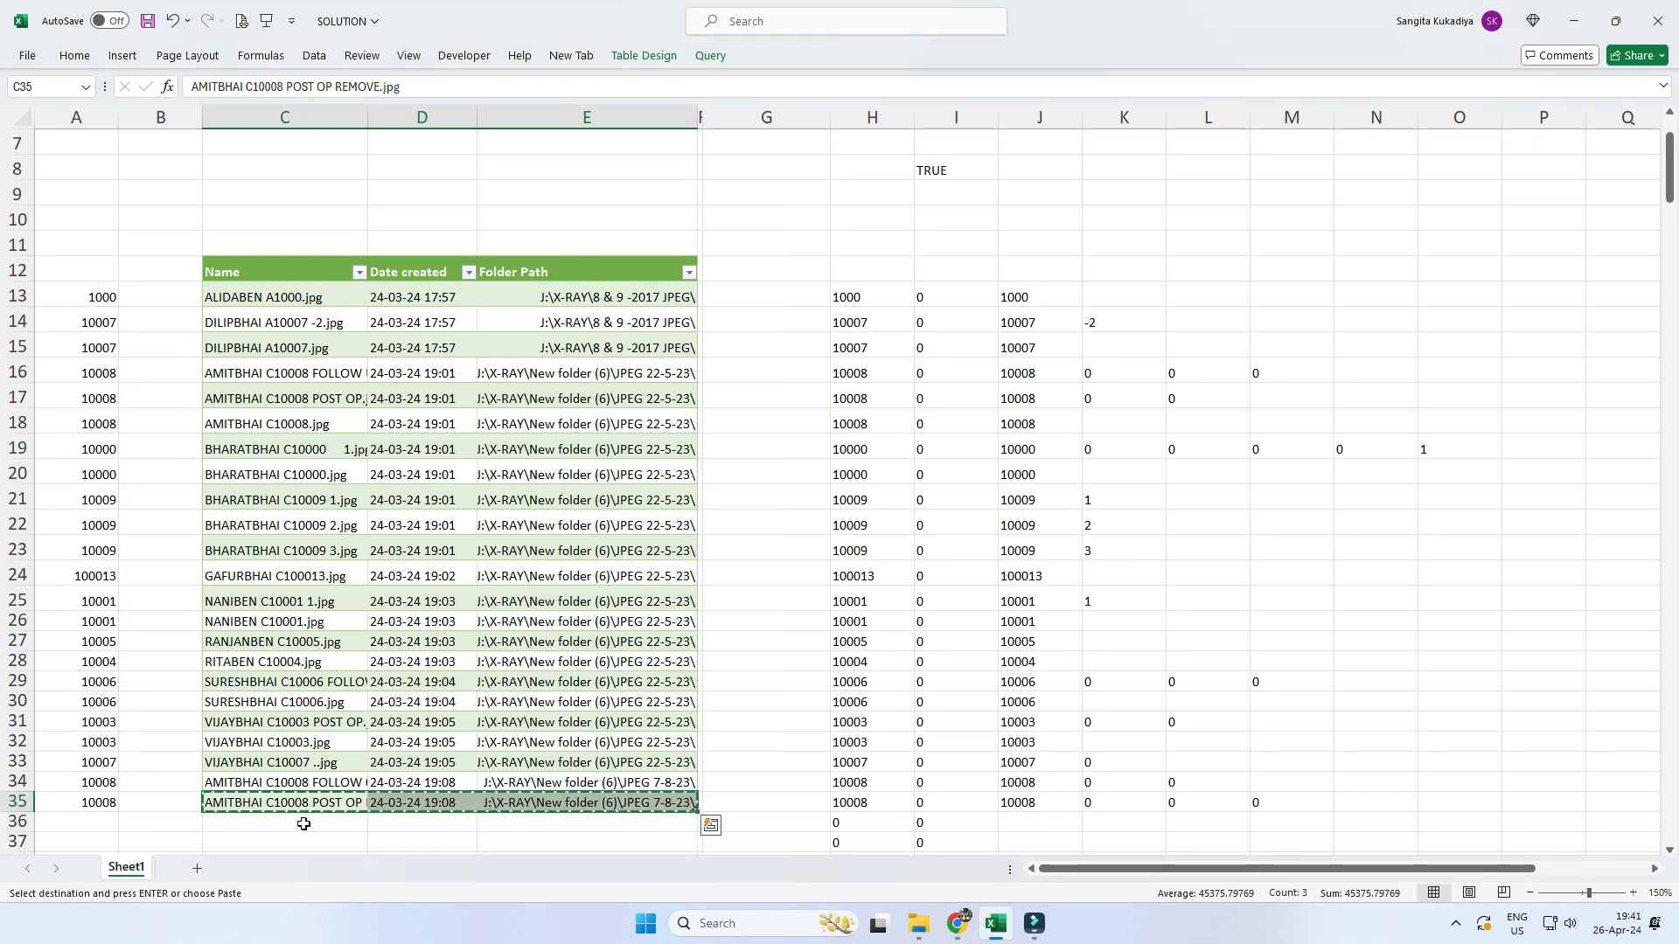
{"action": "left_click", "coordinate": [275, 820]}
{"action": "right_click", "coordinate": [276, 820]}
{"action": "left_click", "coordinate": [347, 370]}
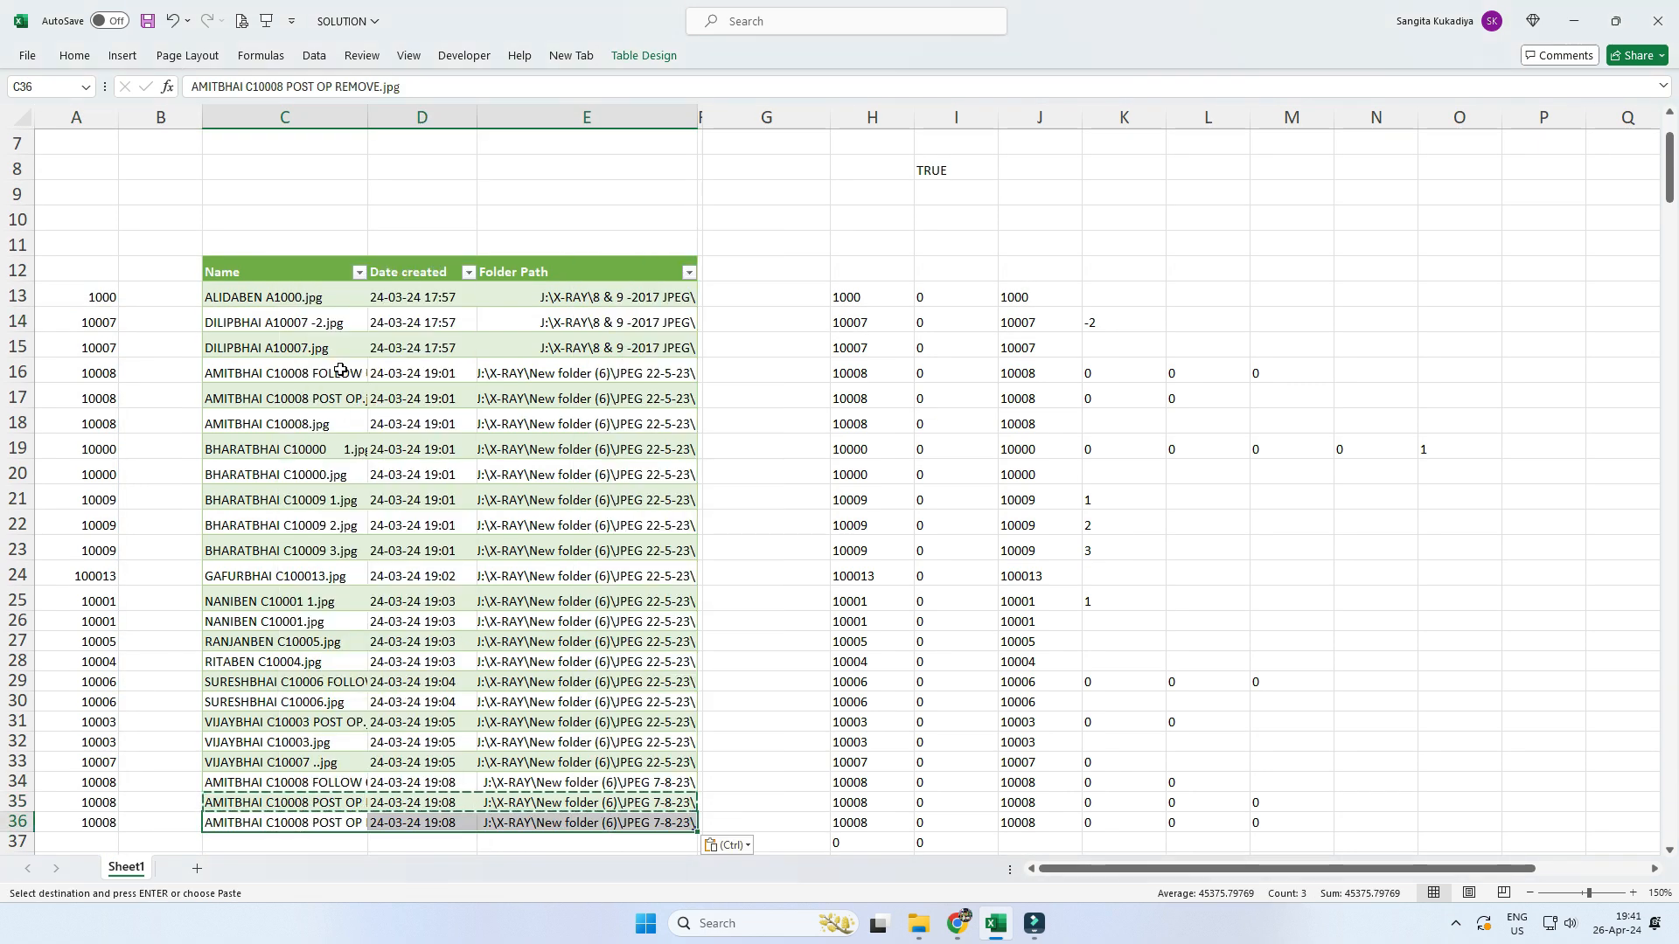
{"action": "left_click", "coordinate": [281, 822]}
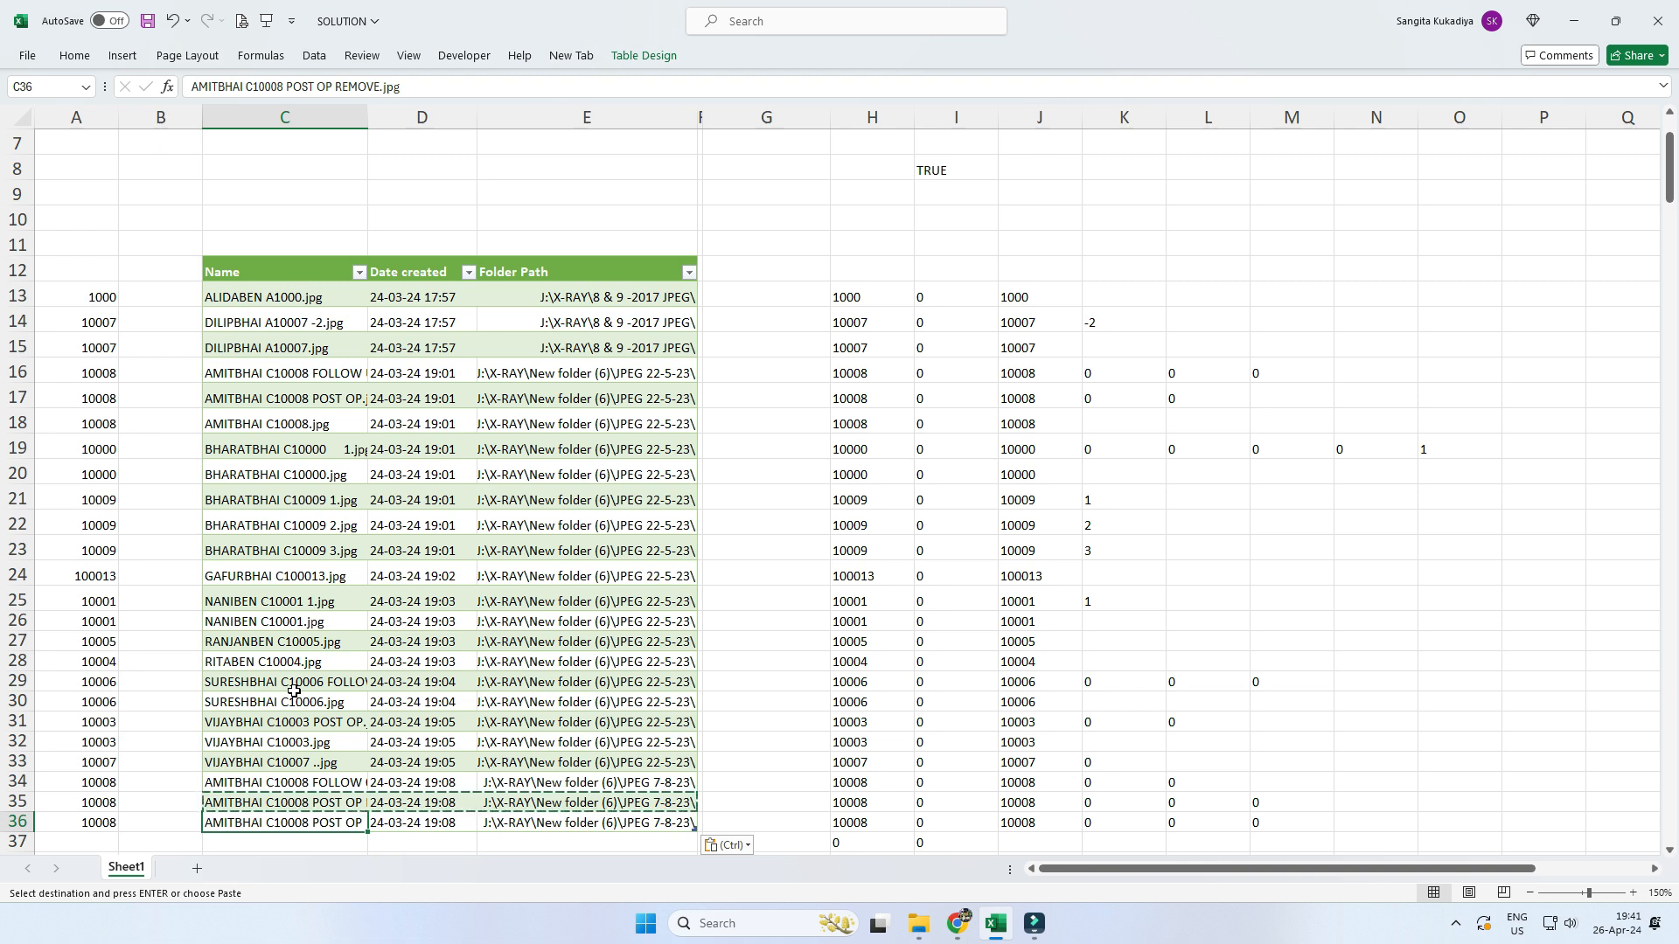
{"action": "key", "text": "Escape"}
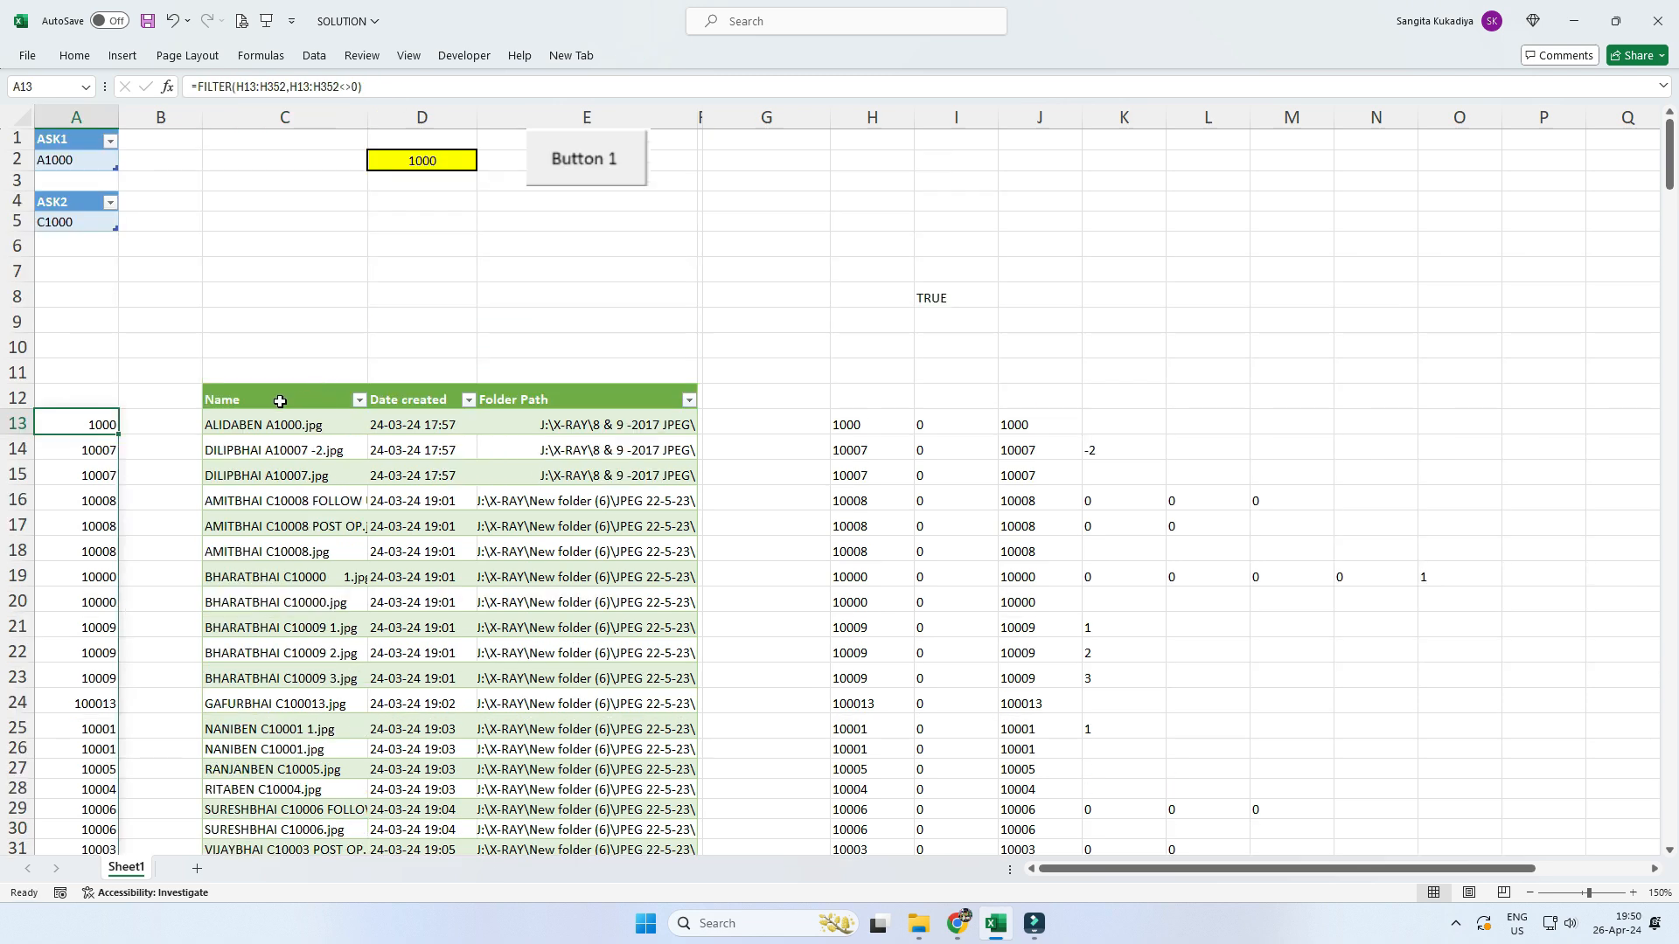
- Copy the file table's headers Name, Date created and Folder Path from C12:E12 to C4
{"action": "left_click_drag", "start_coordinate": [274, 397], "coordinate": [599, 399]}
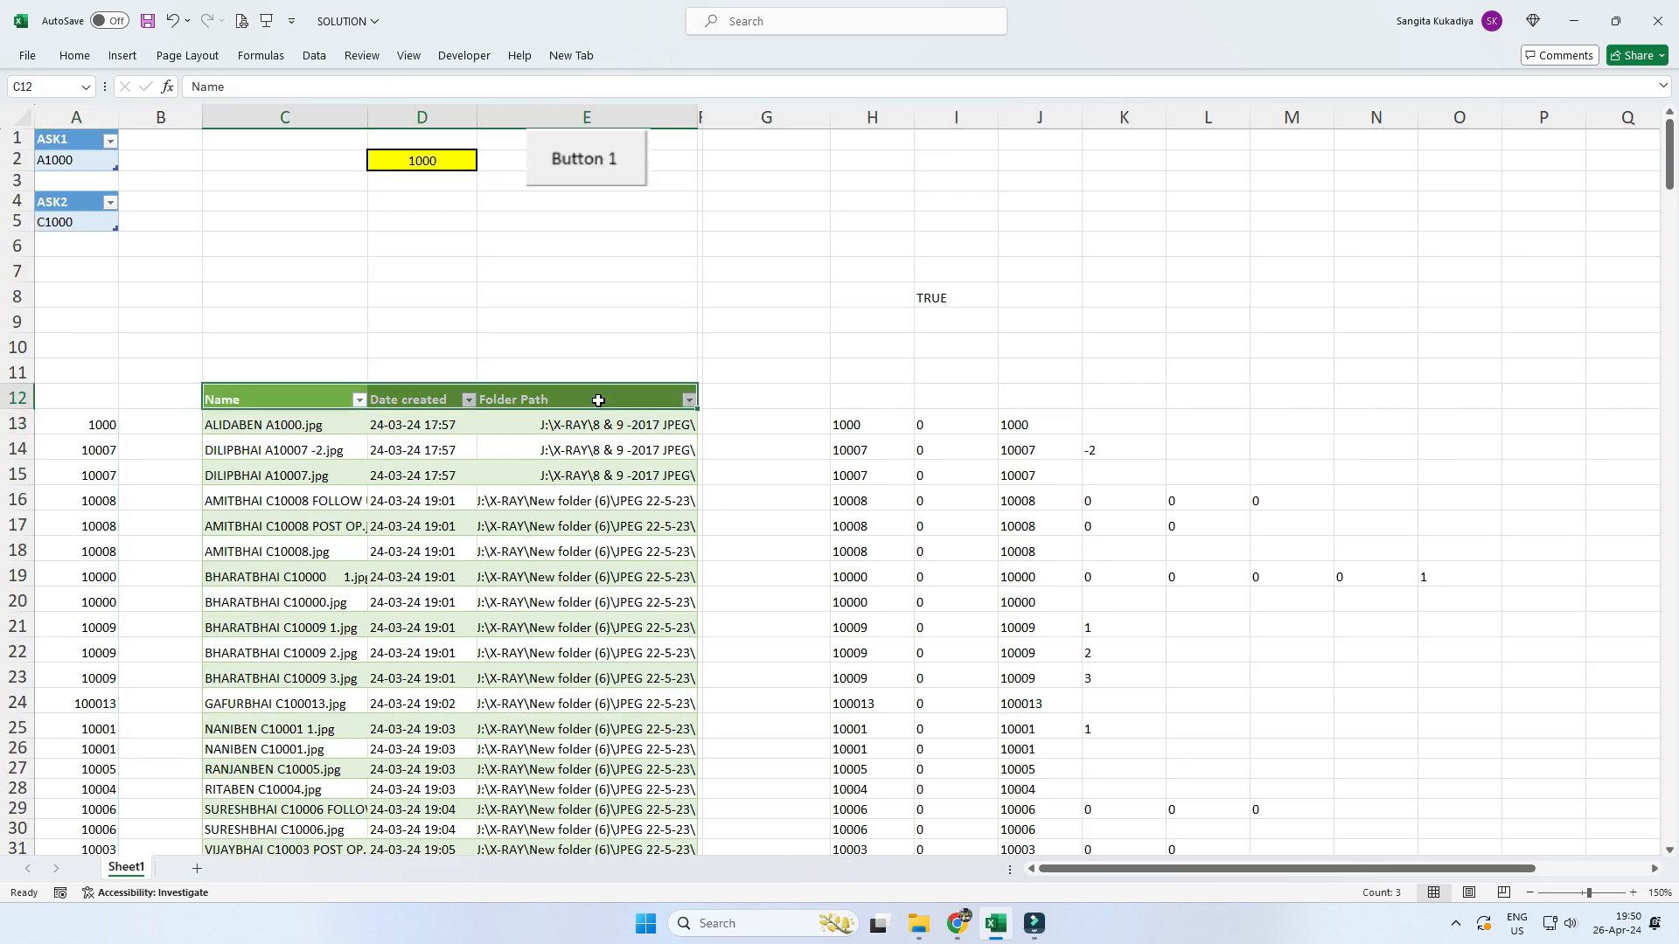
{"action": "key", "text": "ctrl+c"}
{"action": "left_click", "coordinate": [281, 200]}
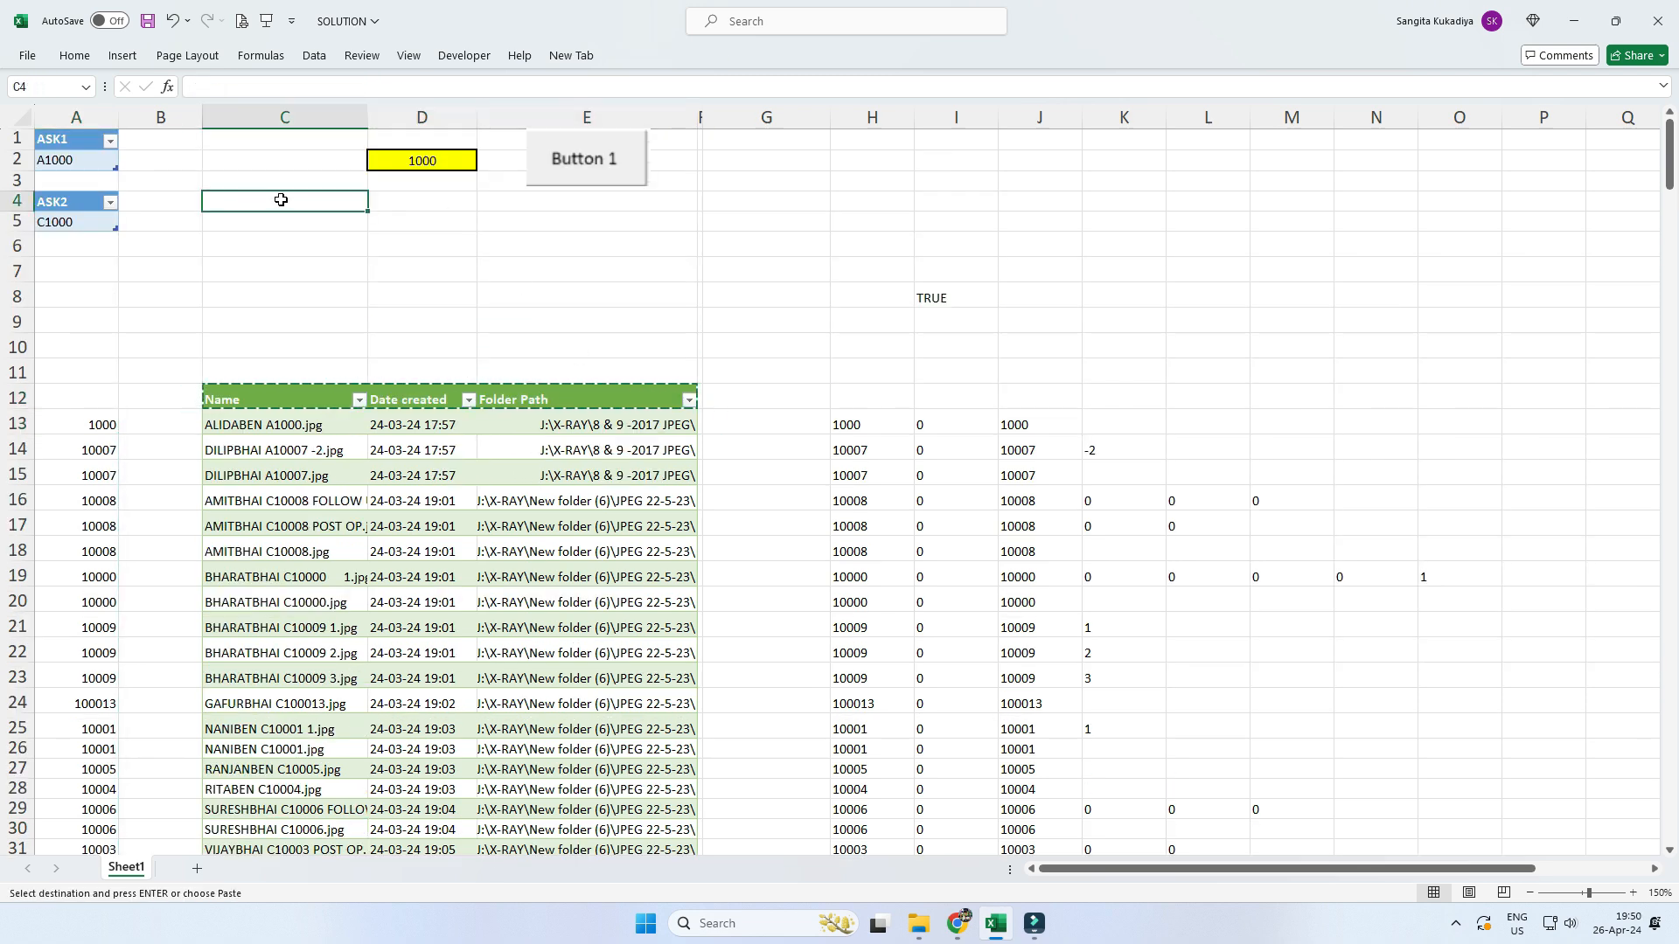
{"action": "key", "text": "ctrl+v"}
- Enter =FILTER(X_RAY,A13#=D2) in C5 to return the table rows whose exact code matches D2
{"action": "left_click", "coordinate": [241, 220]}
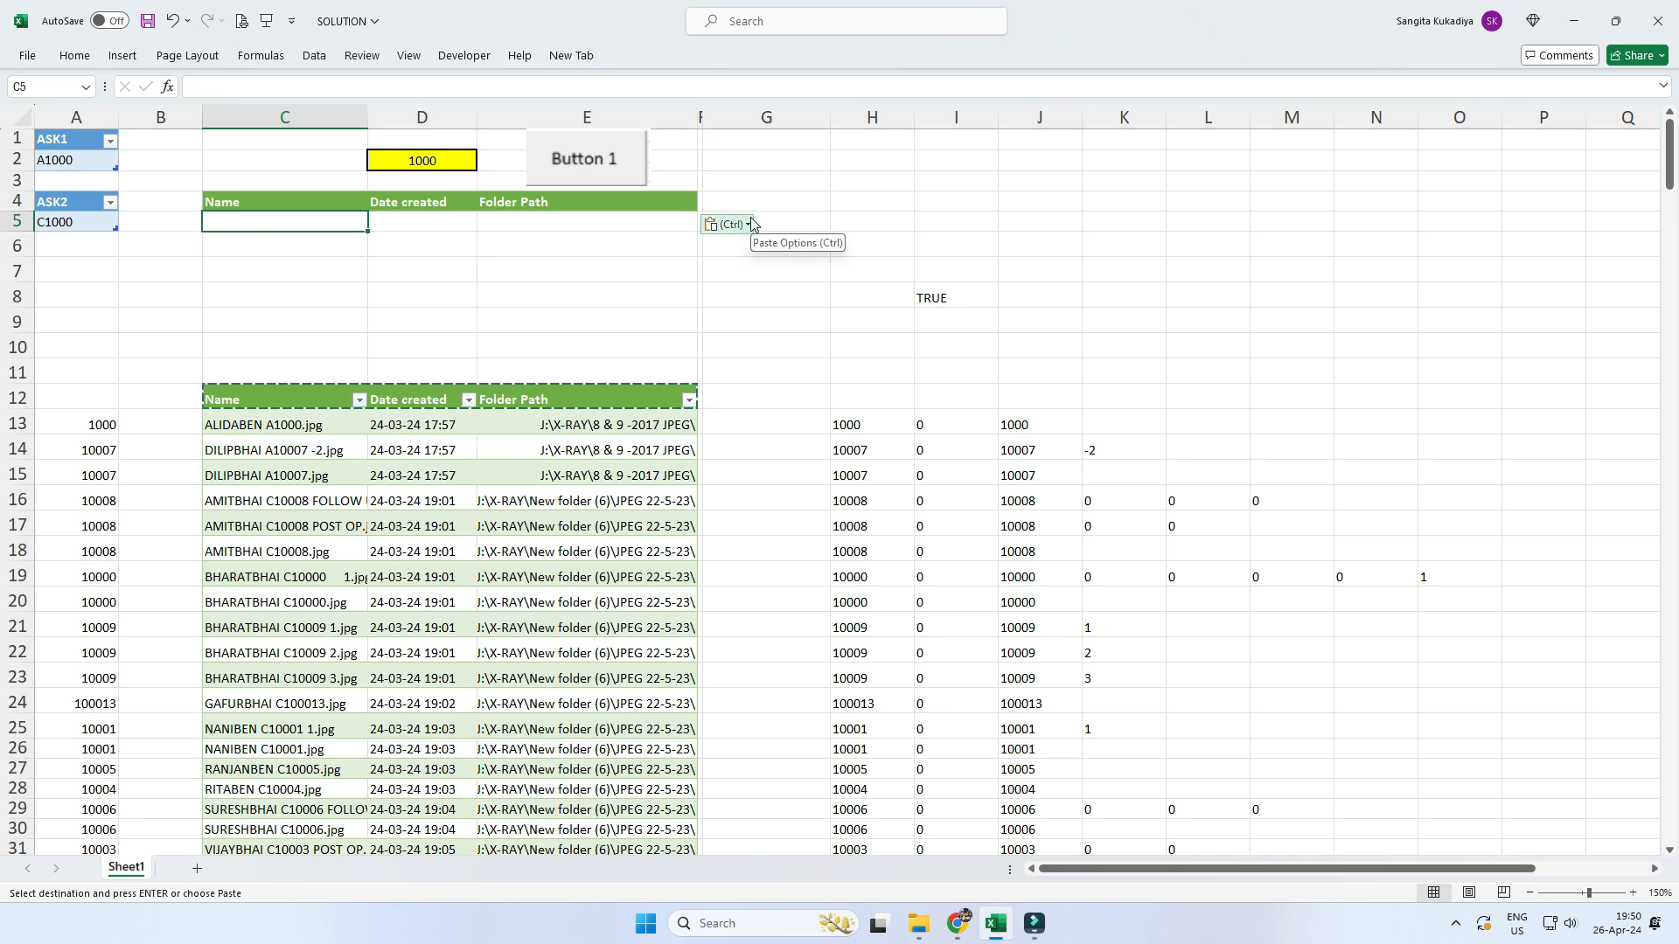
{"action": "type", "text": "=FILTER("}
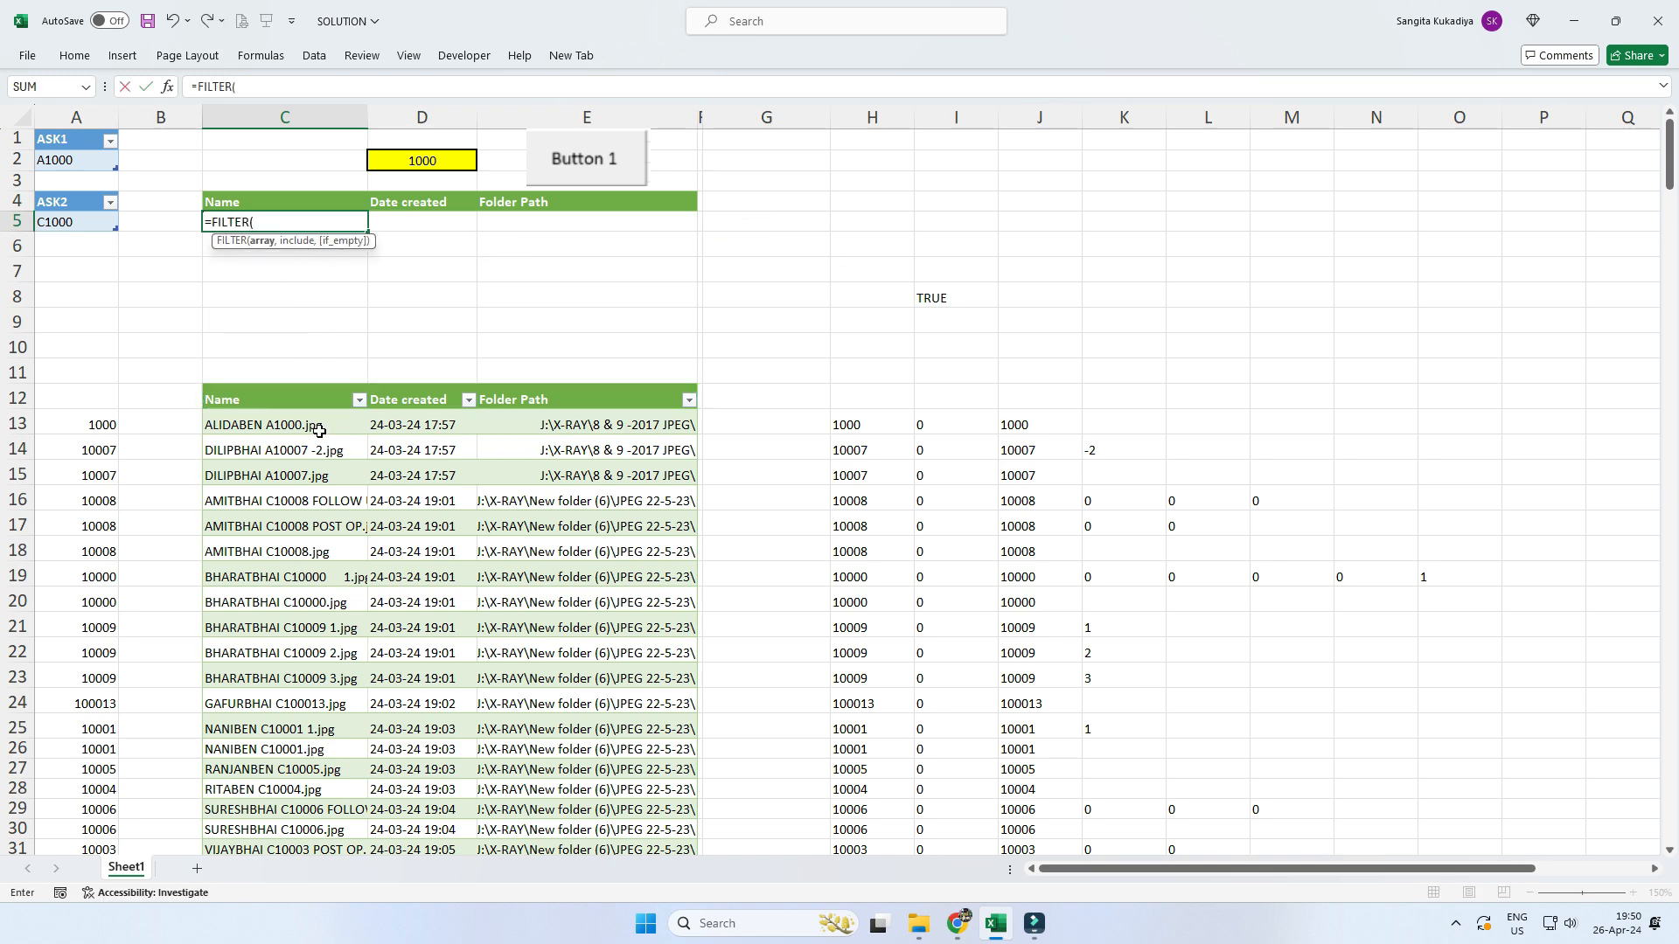
{"action": "left_click", "coordinate": [319, 429]}
{"action": "key", "text": "ctrl+shift+Right"}
{"action": "key", "text": "ctrl+shift+Down"}
{"action": "key", "text": "ctrl+BackSpace"}
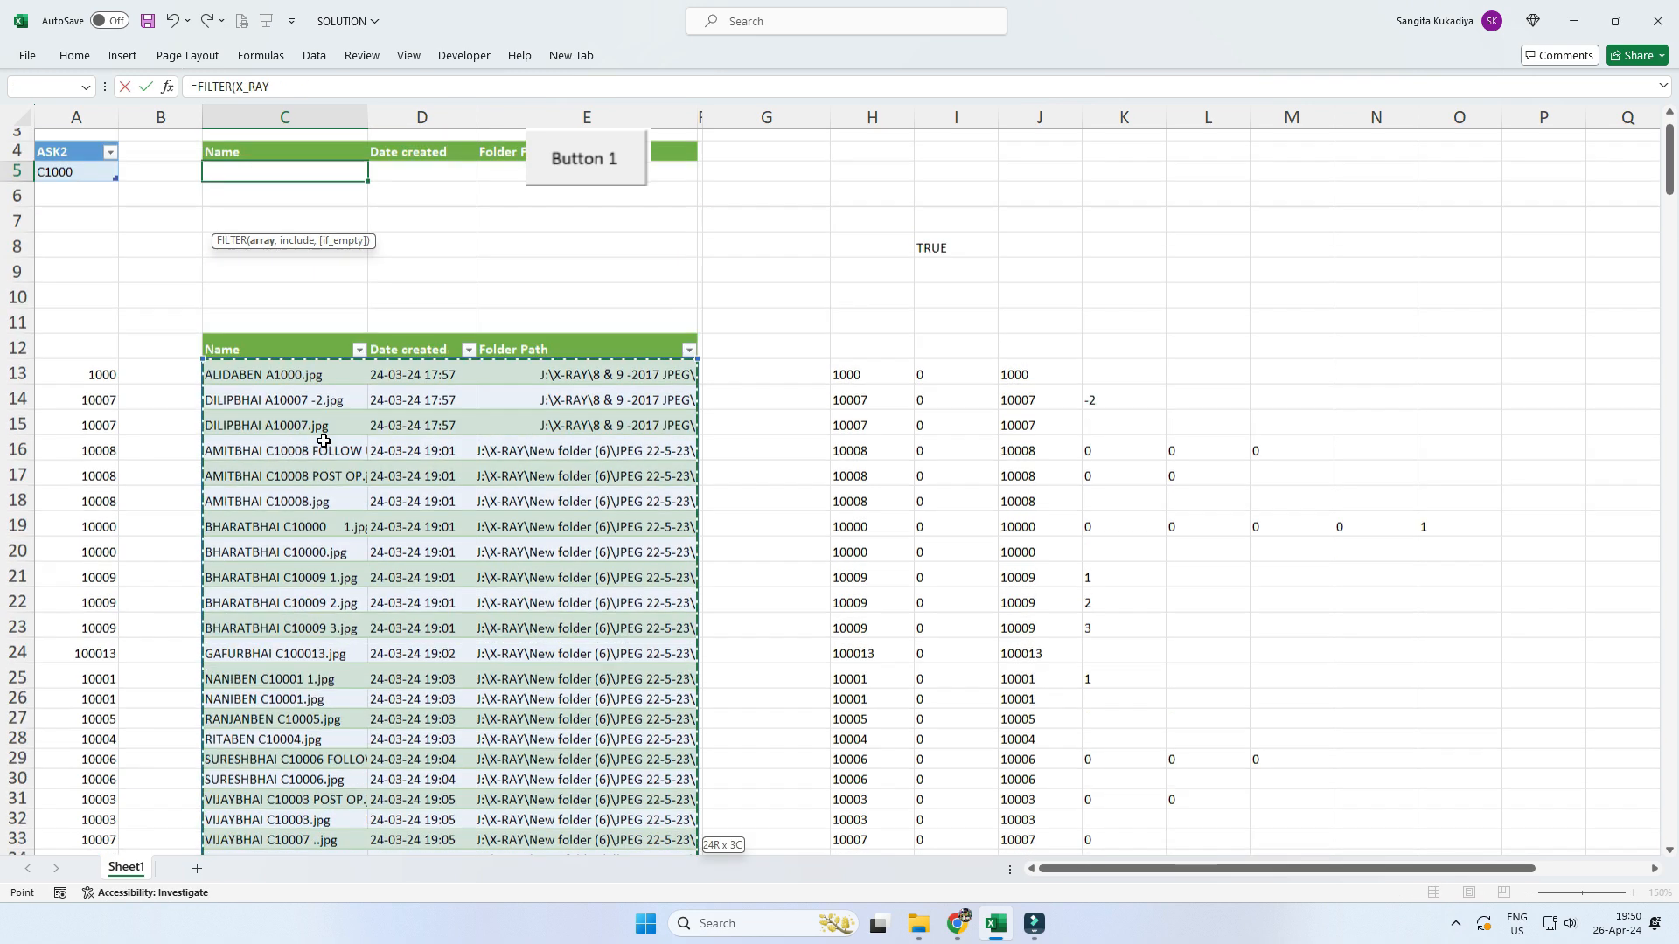
{"action": "type", "text": ","}
{"action": "left_click", "coordinate": [101, 424]}
{"action": "scroll", "coordinate": [101, 424], "scroll_direction": "down", "scroll_amount": 2}
{"action": "type", "text": "="}
{"action": "scroll", "coordinate": [100, 424], "scroll_direction": "up", "scroll_amount": 2}
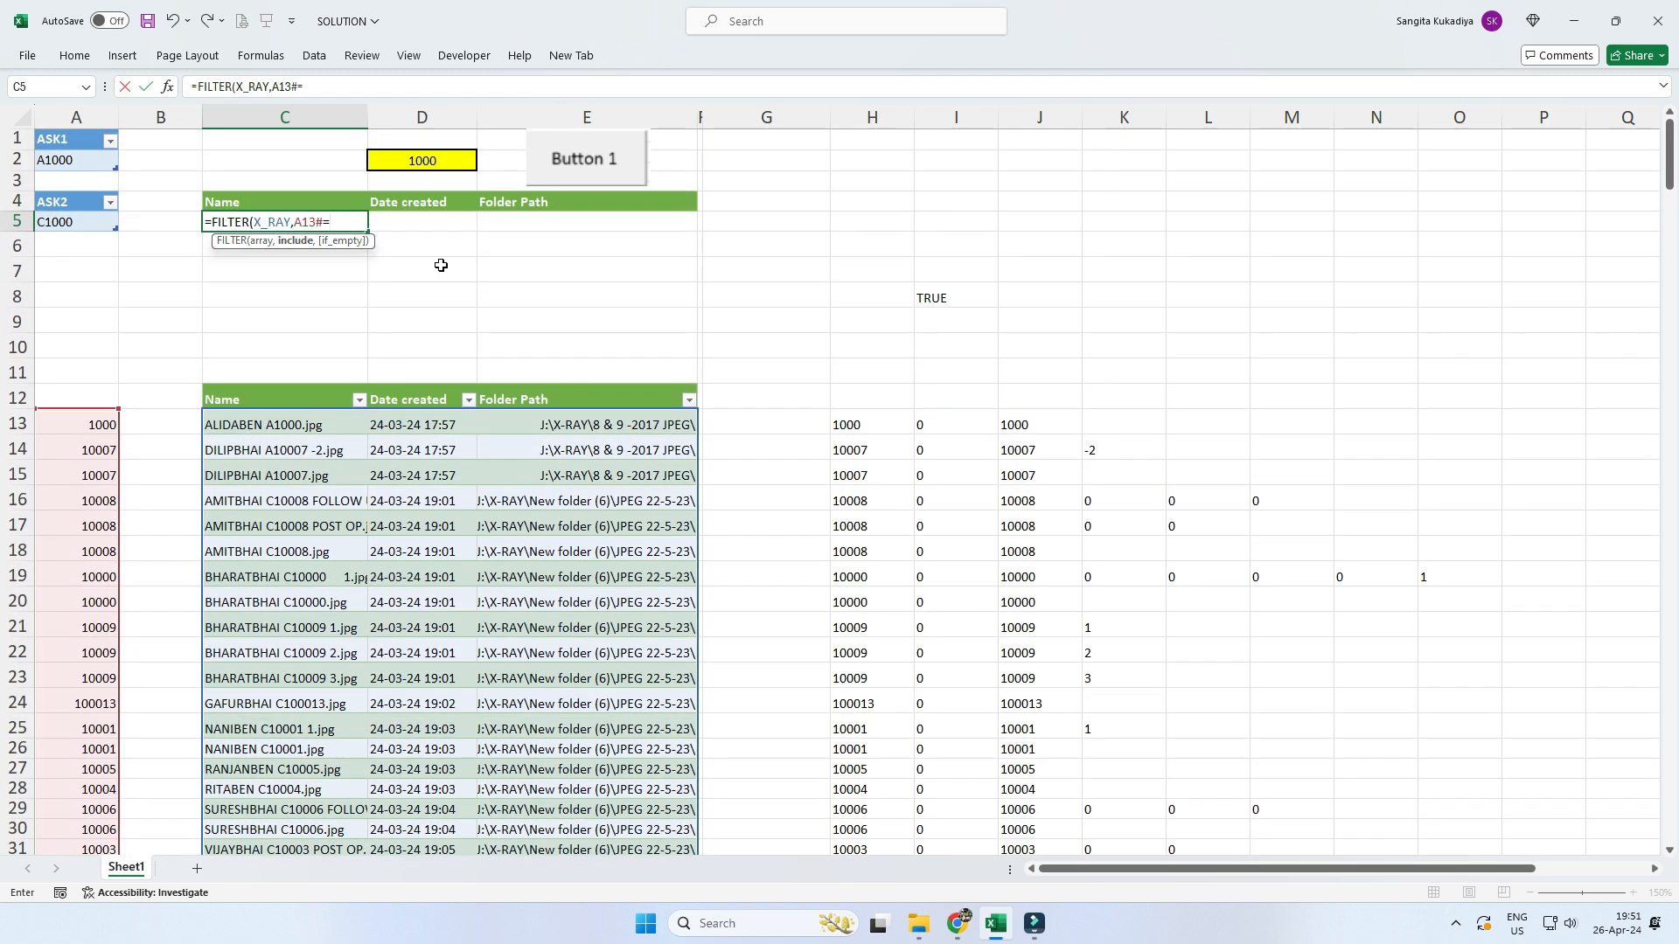
{"action": "left_click", "coordinate": [423, 162]}
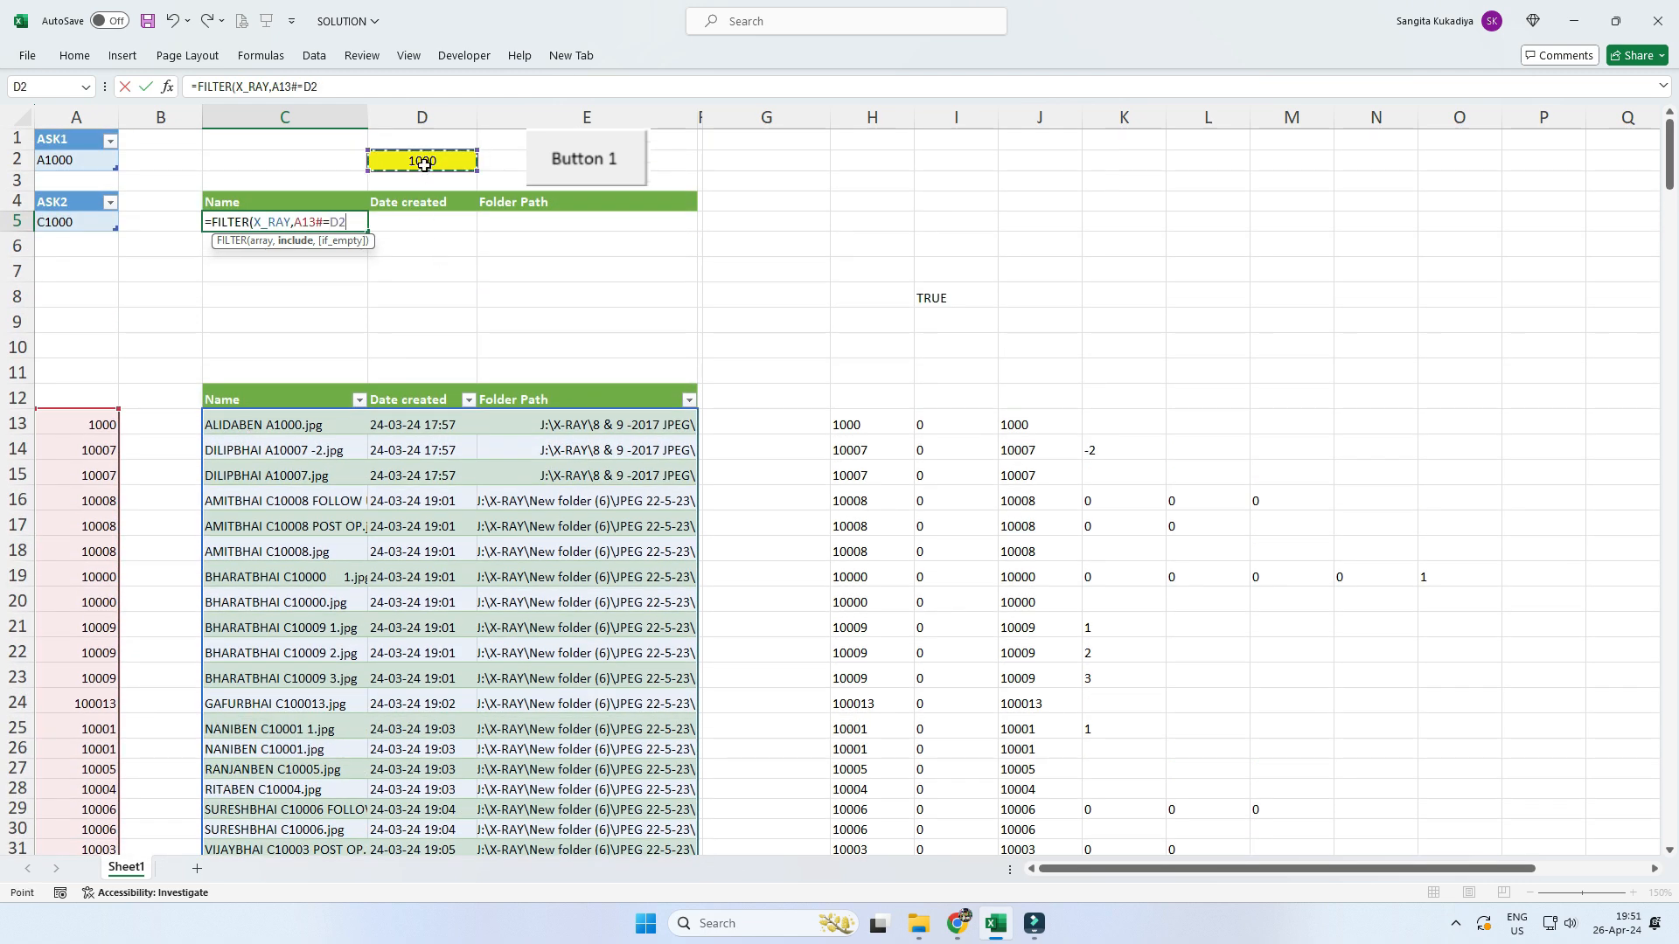
{"action": "type", "text": ")"}
{"action": "key", "text": "Return"}
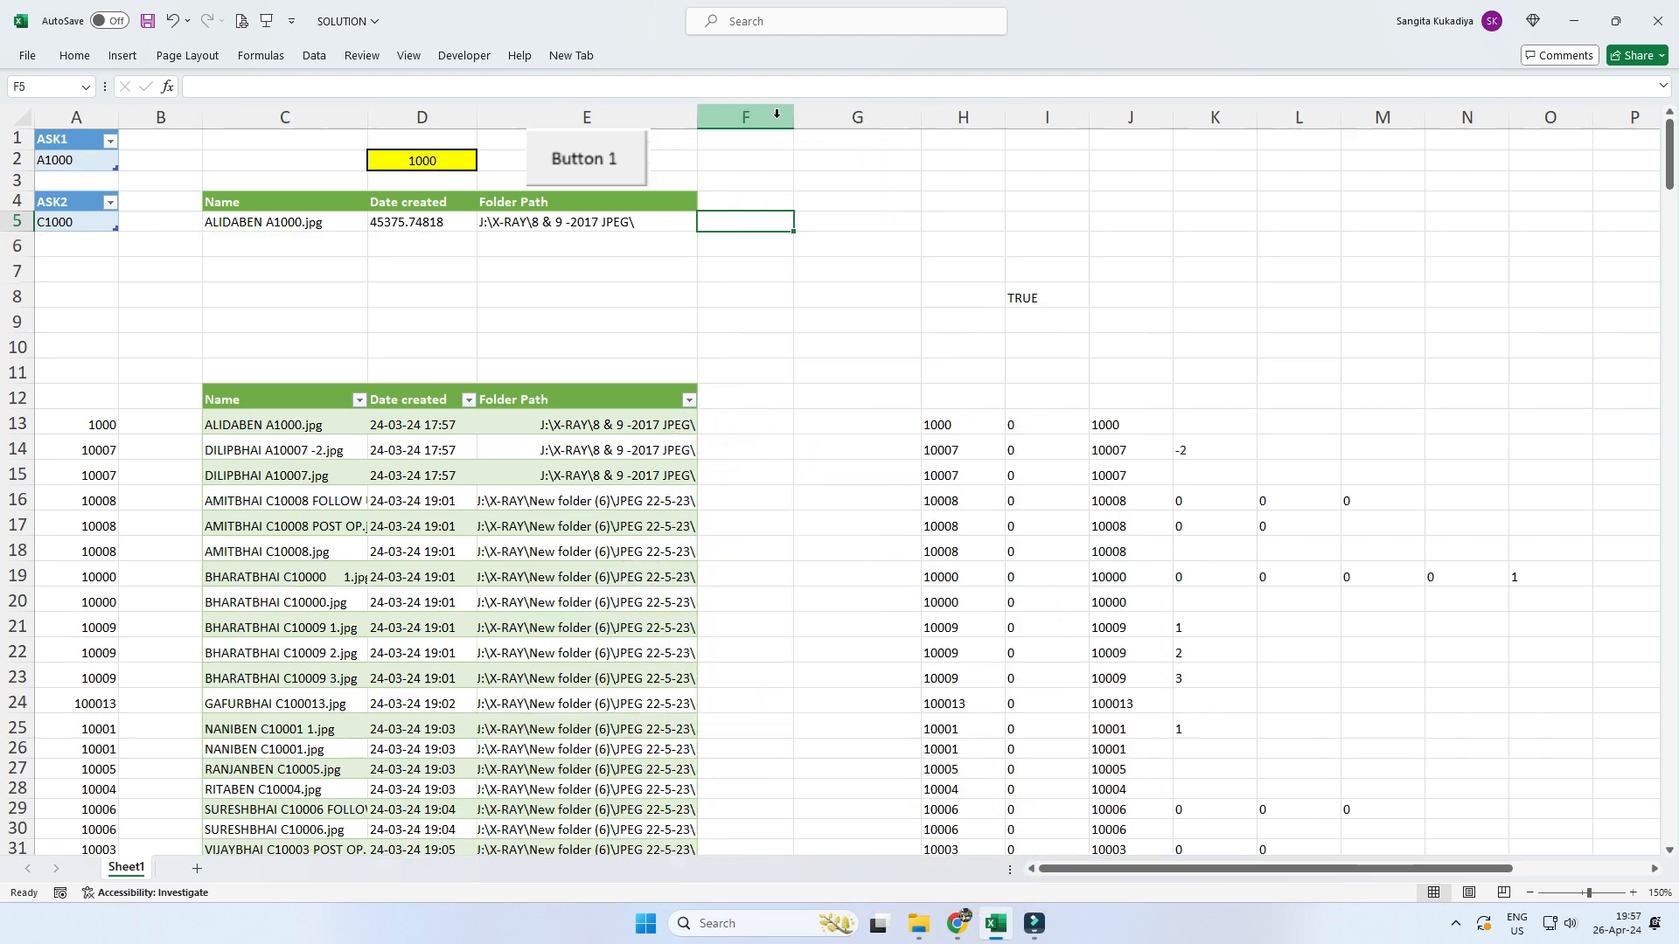
- Enter =HYPERLINK(E5&C5,"OPEN") in F5 to link to the matched file from its folder path and name
{"action": "type", "text": "="}
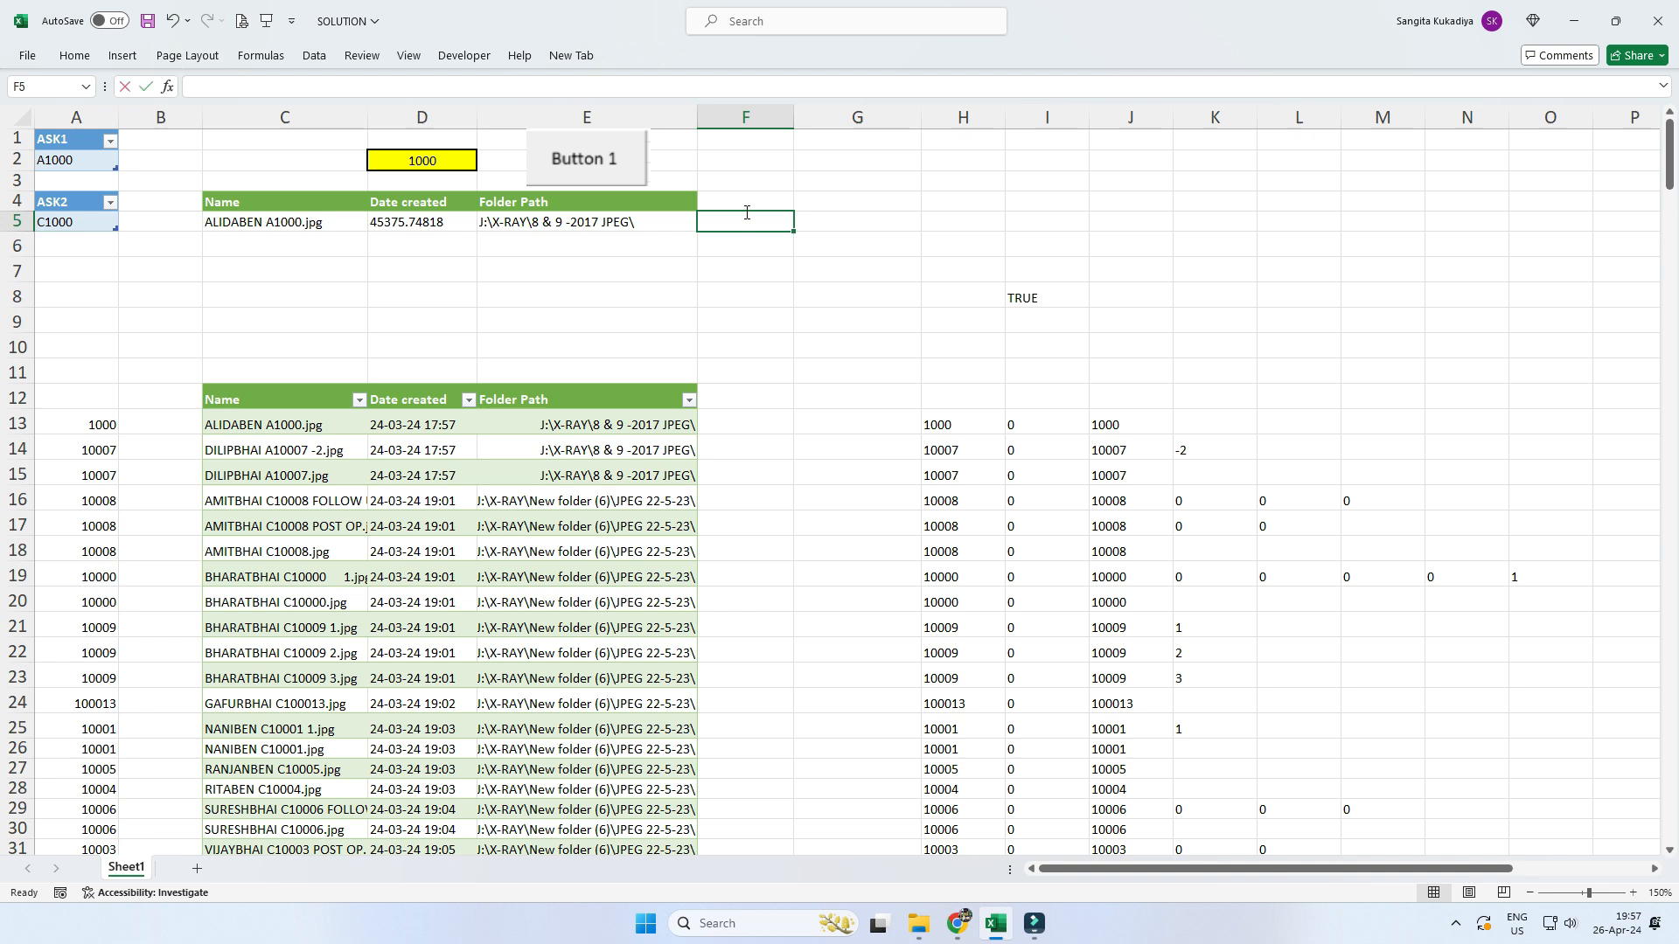
{"action": "type", "text": "HYPERLINK("}
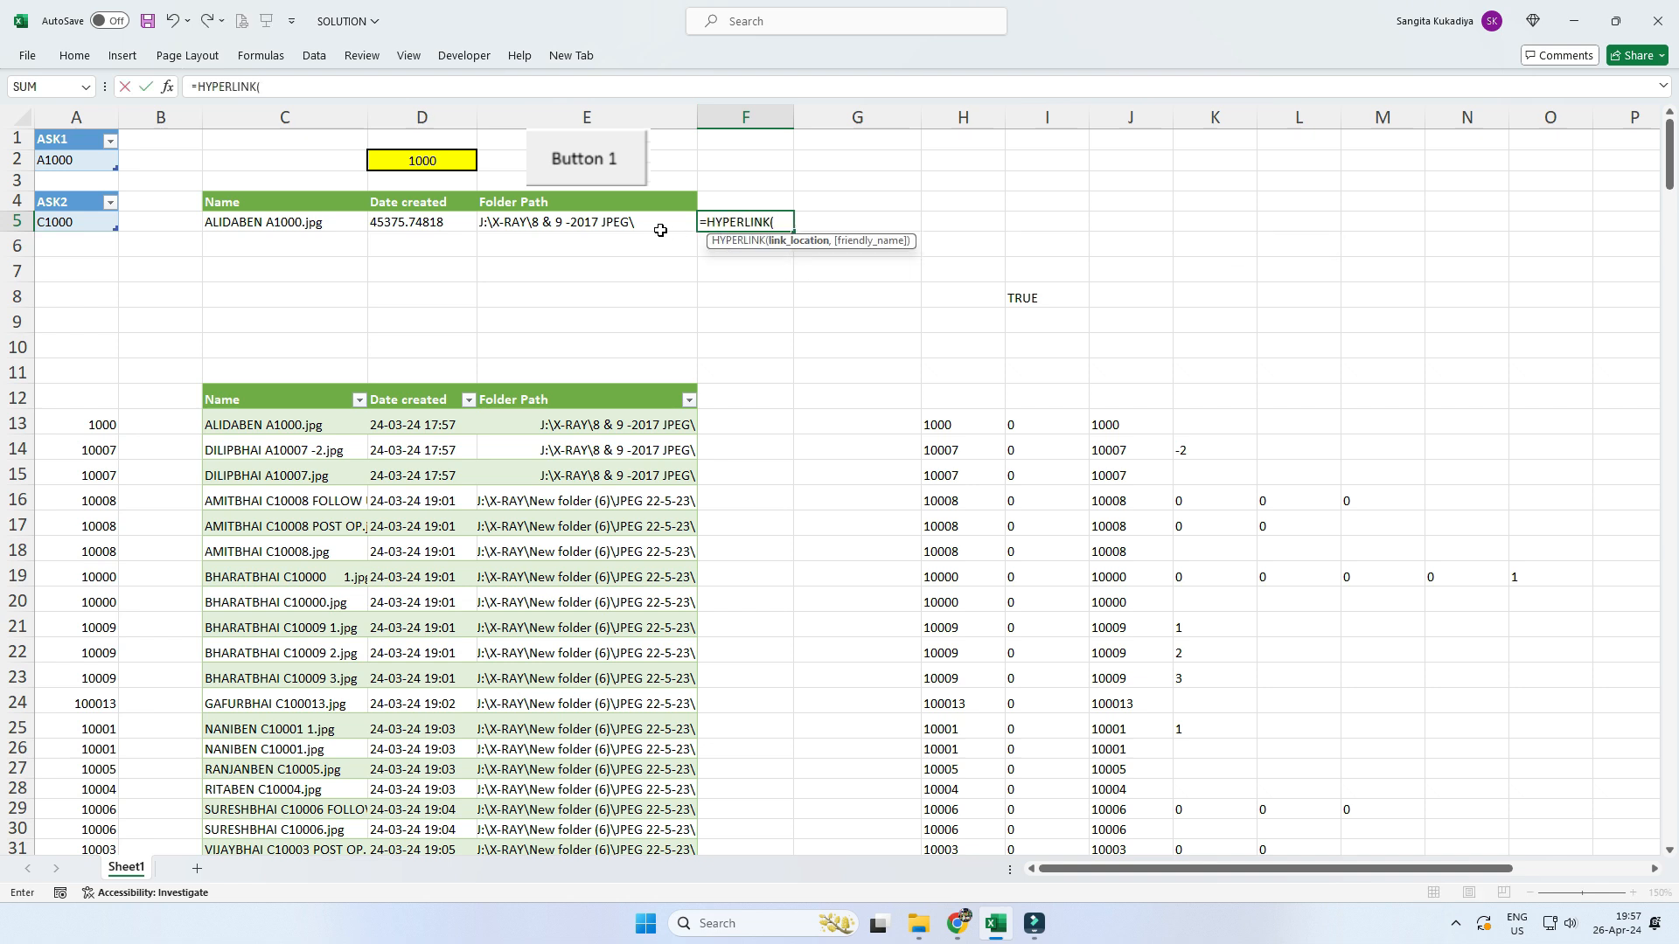
{"action": "left_click", "coordinate": [657, 225]}
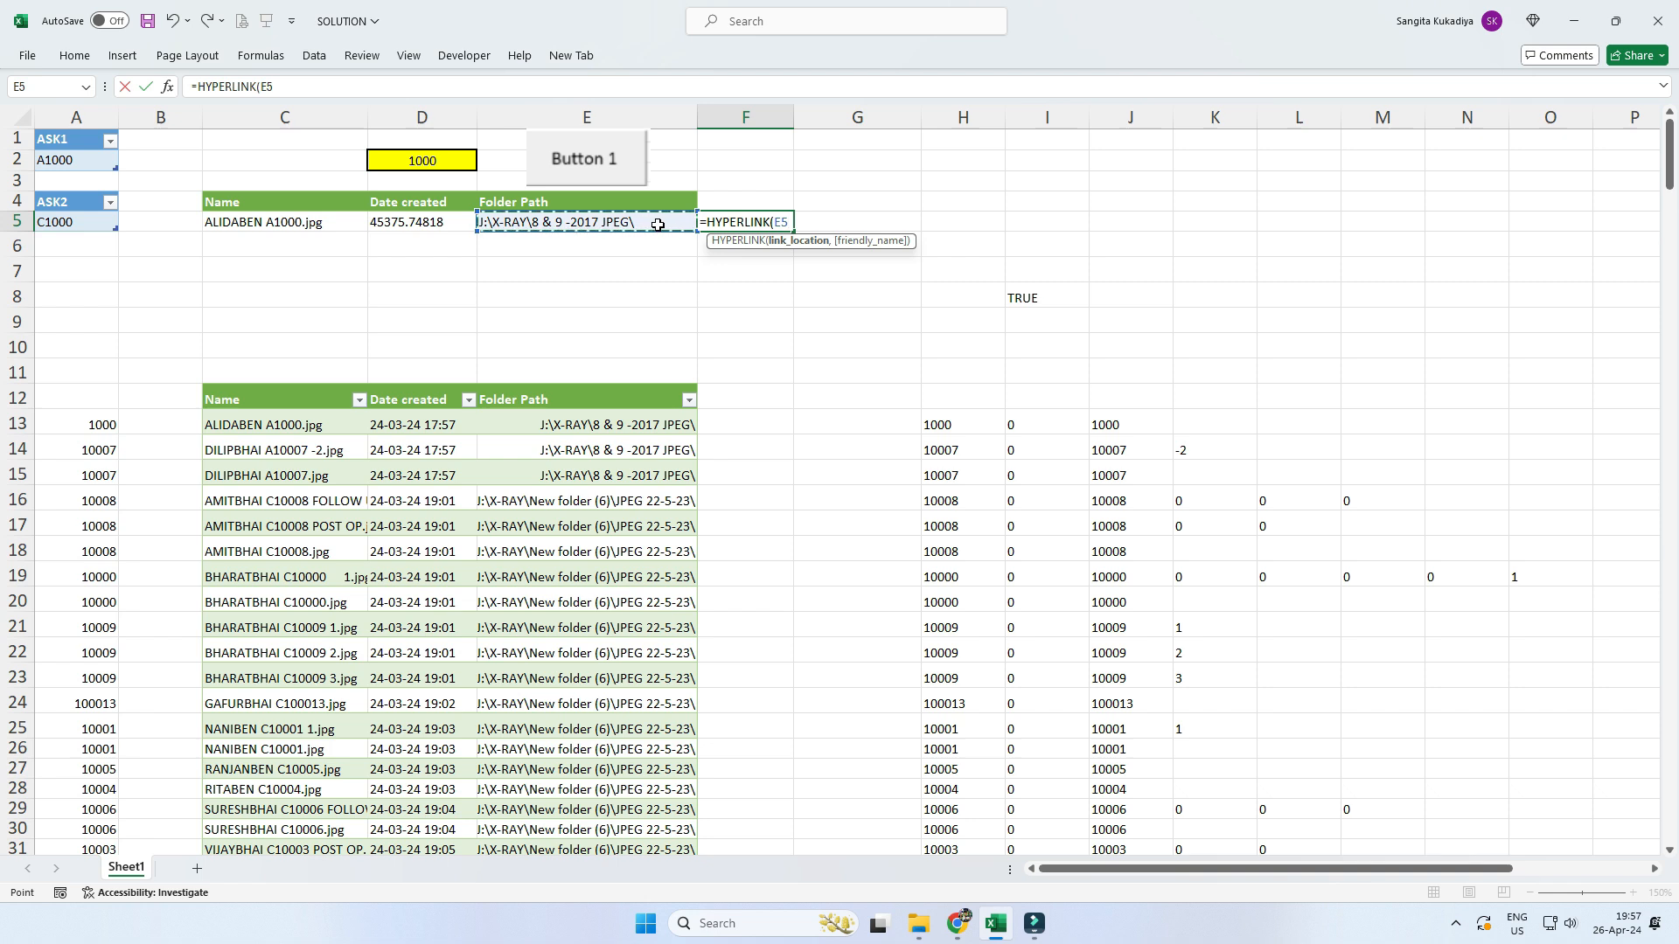
{"action": "type", "text": "&"}
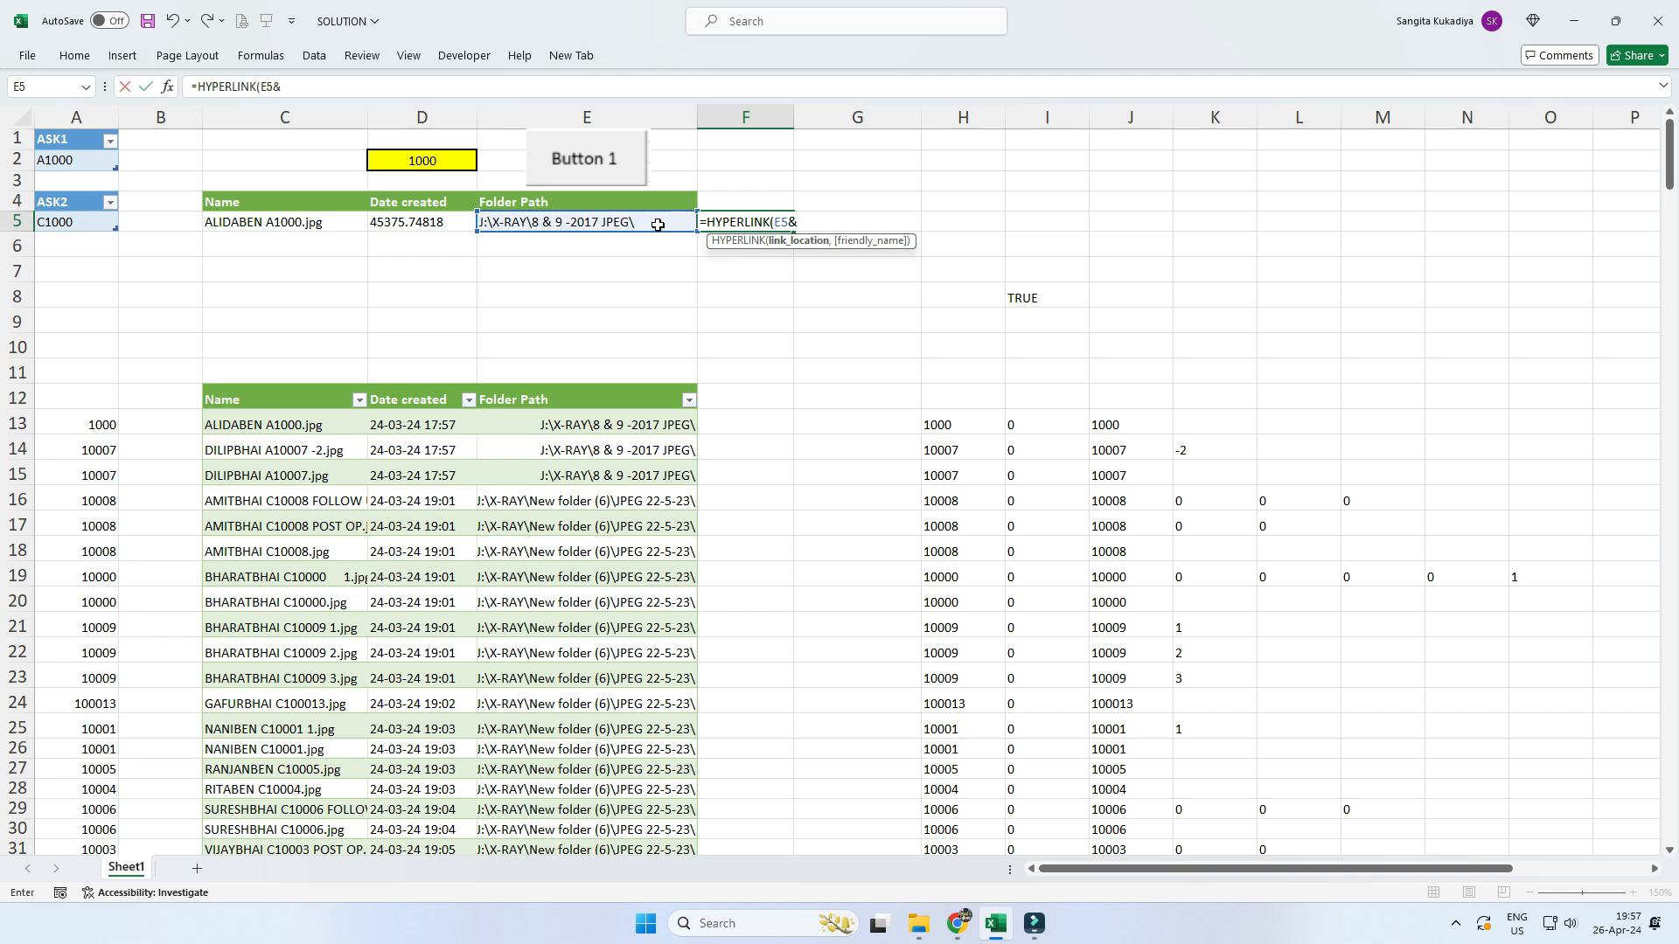
{"action": "left_click", "coordinate": [258, 220]}
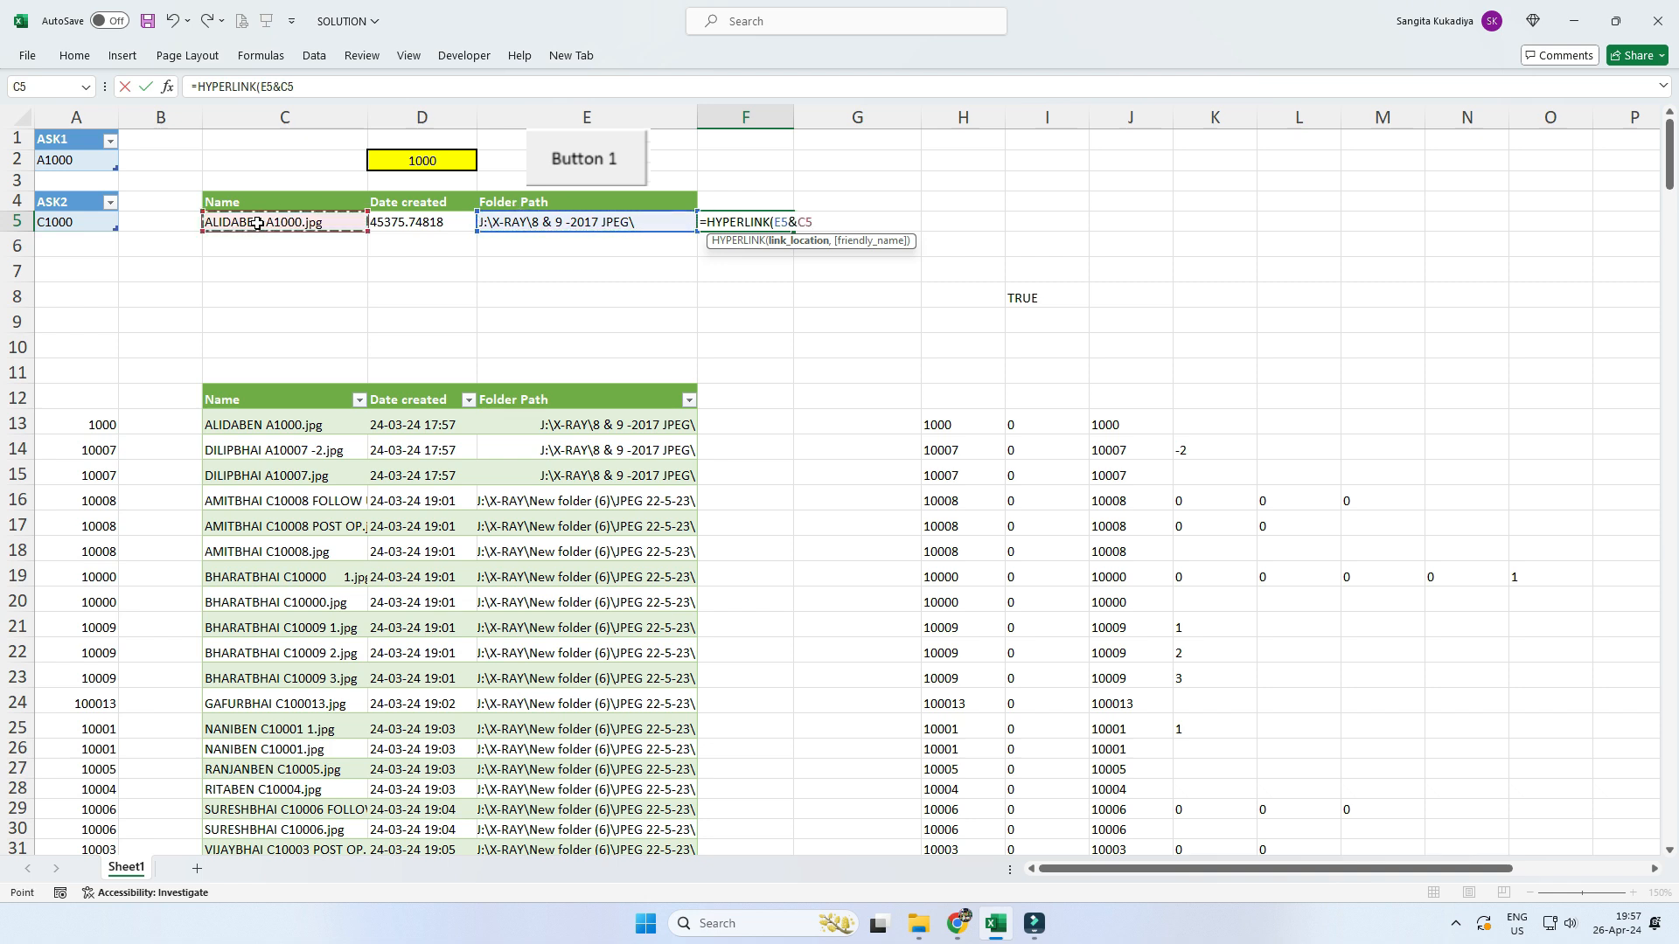
{"action": "type", "text": ",\"OPEN\""}
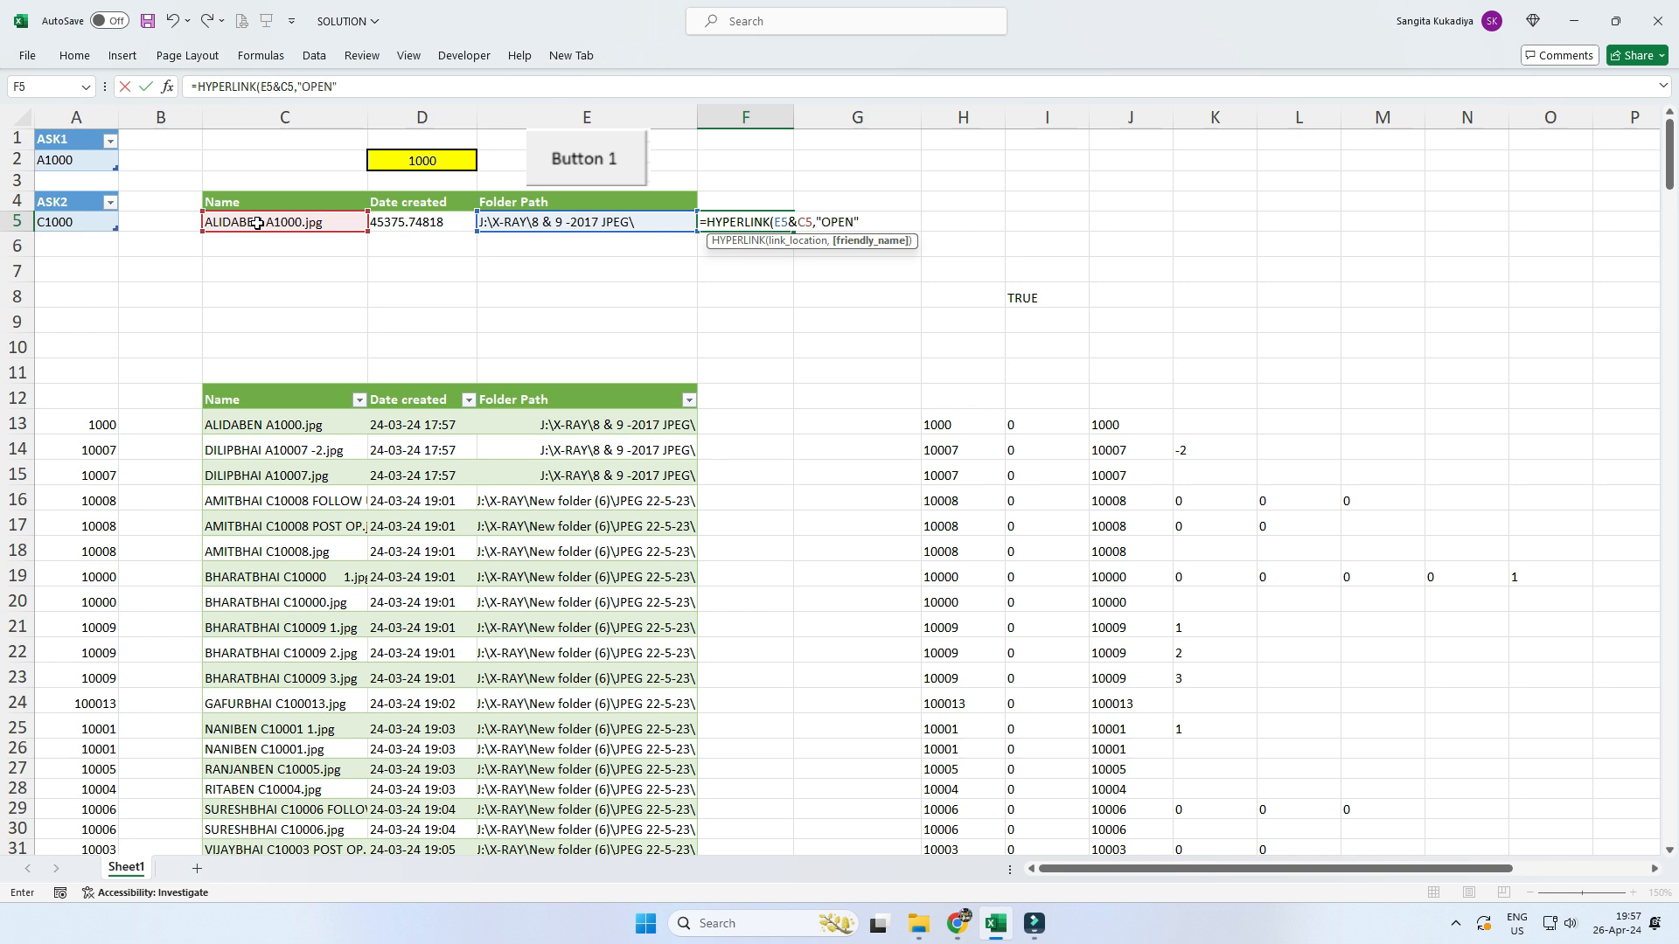
{"action": "key", "text": "Return"}
- Fit column F to its contents and test the OPEN link in F5, closing the image it opens
{"action": "double_click", "coordinate": [793, 116]}
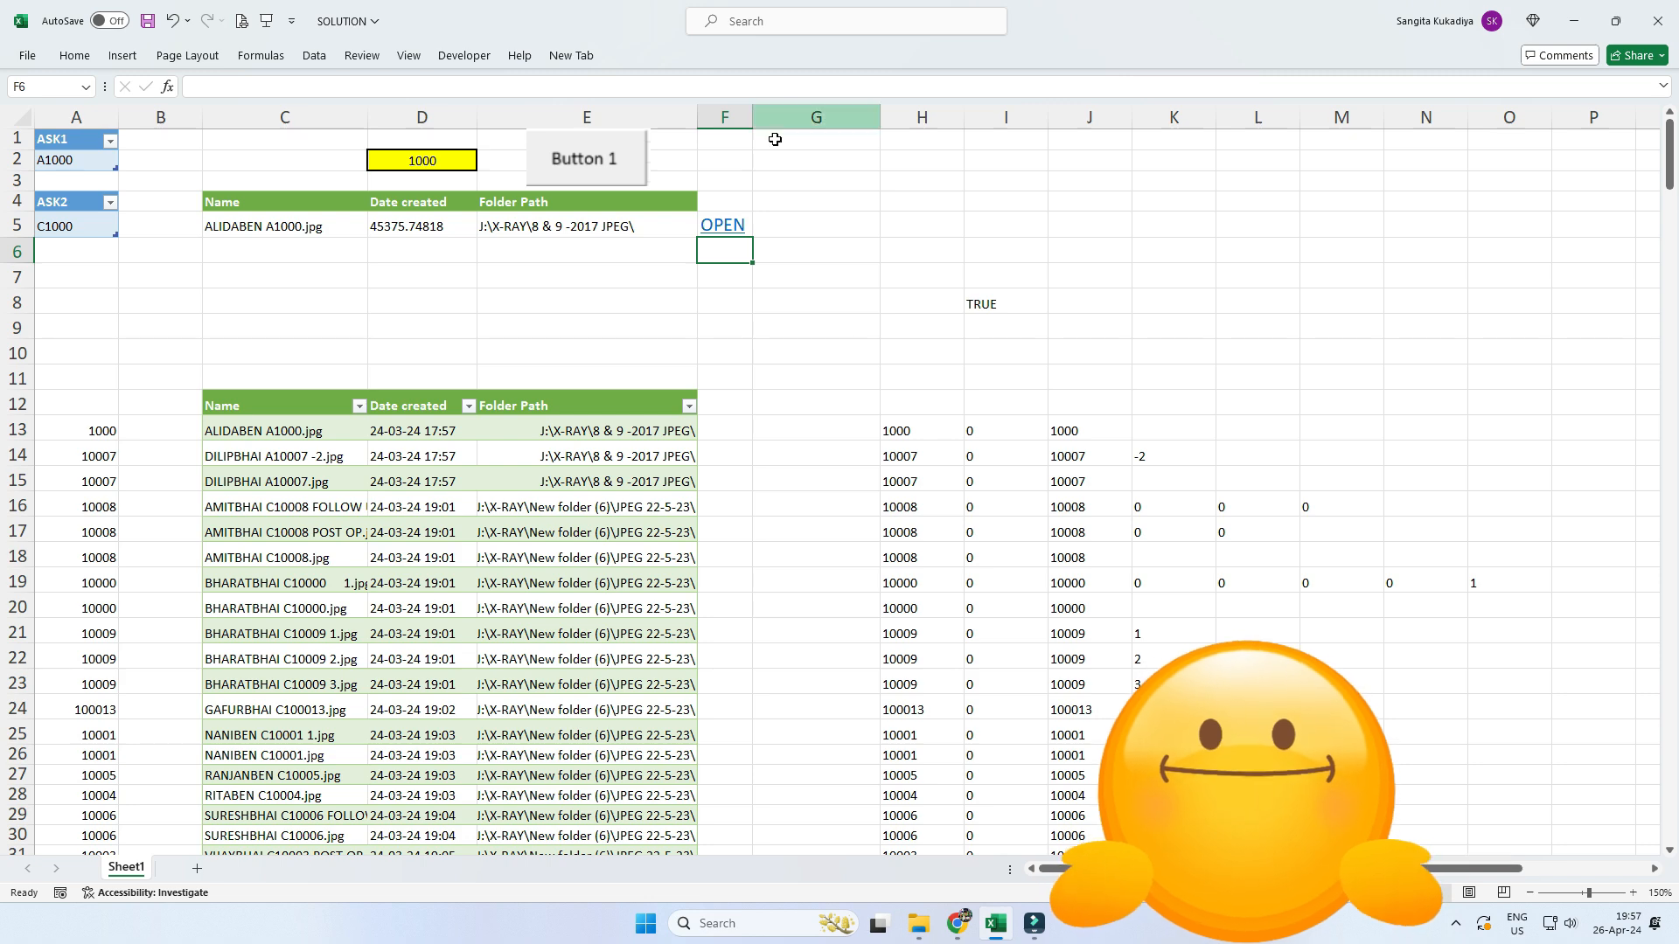
{"action": "left_click", "coordinate": [731, 225]}
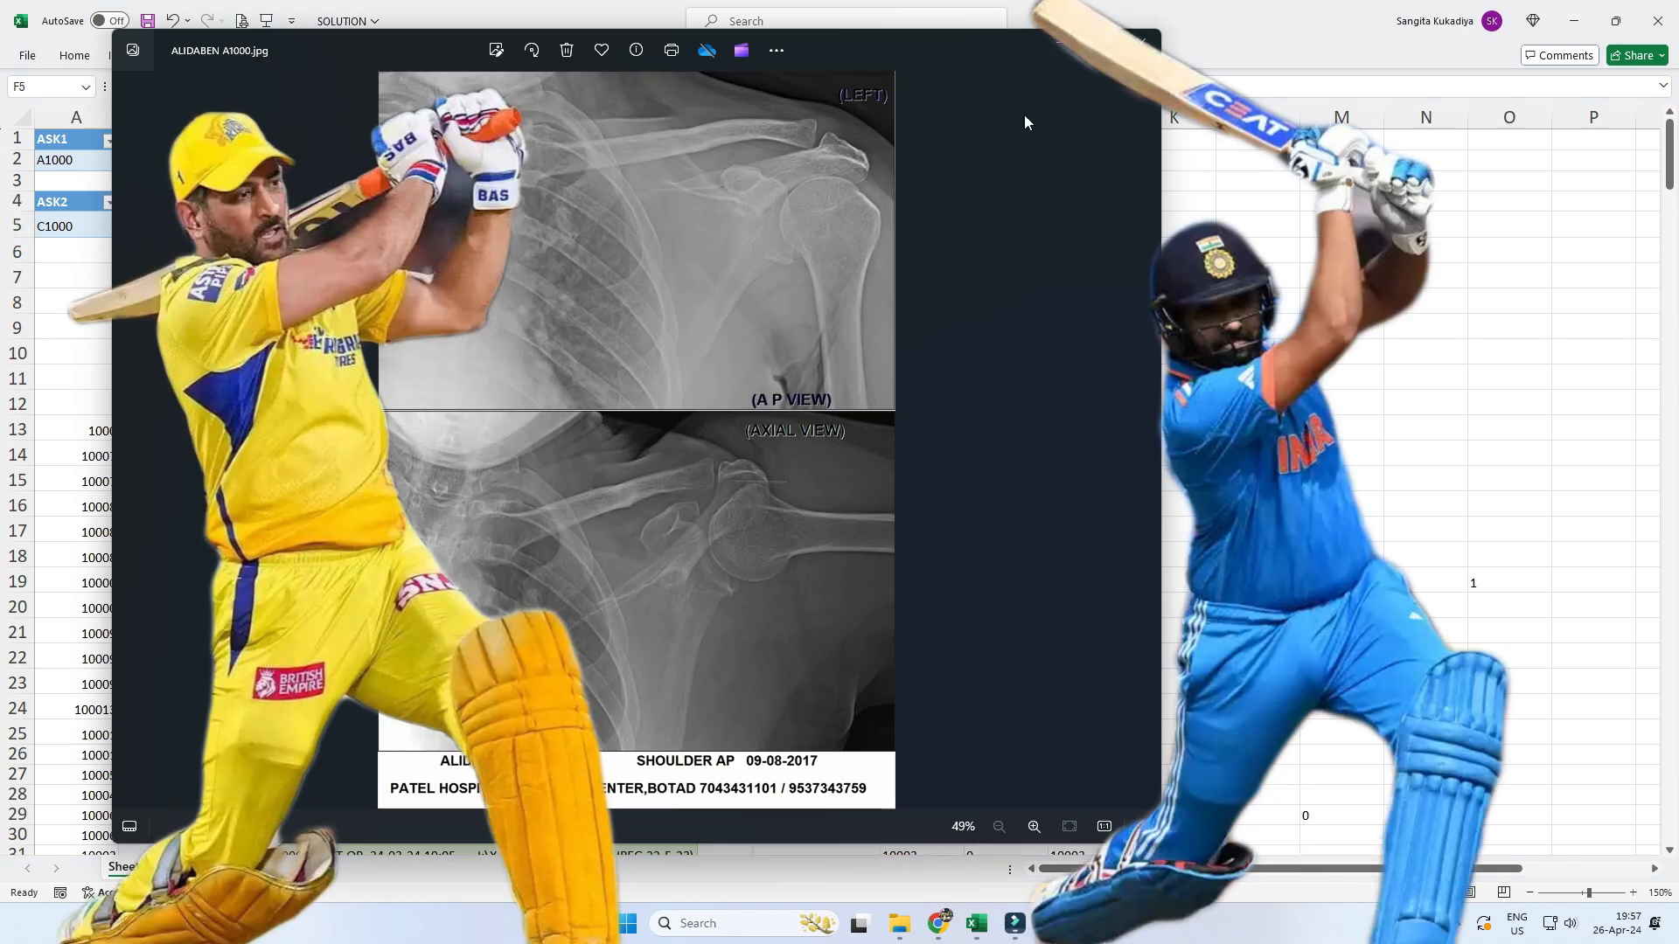
{"action": "left_click", "coordinate": [1141, 42]}
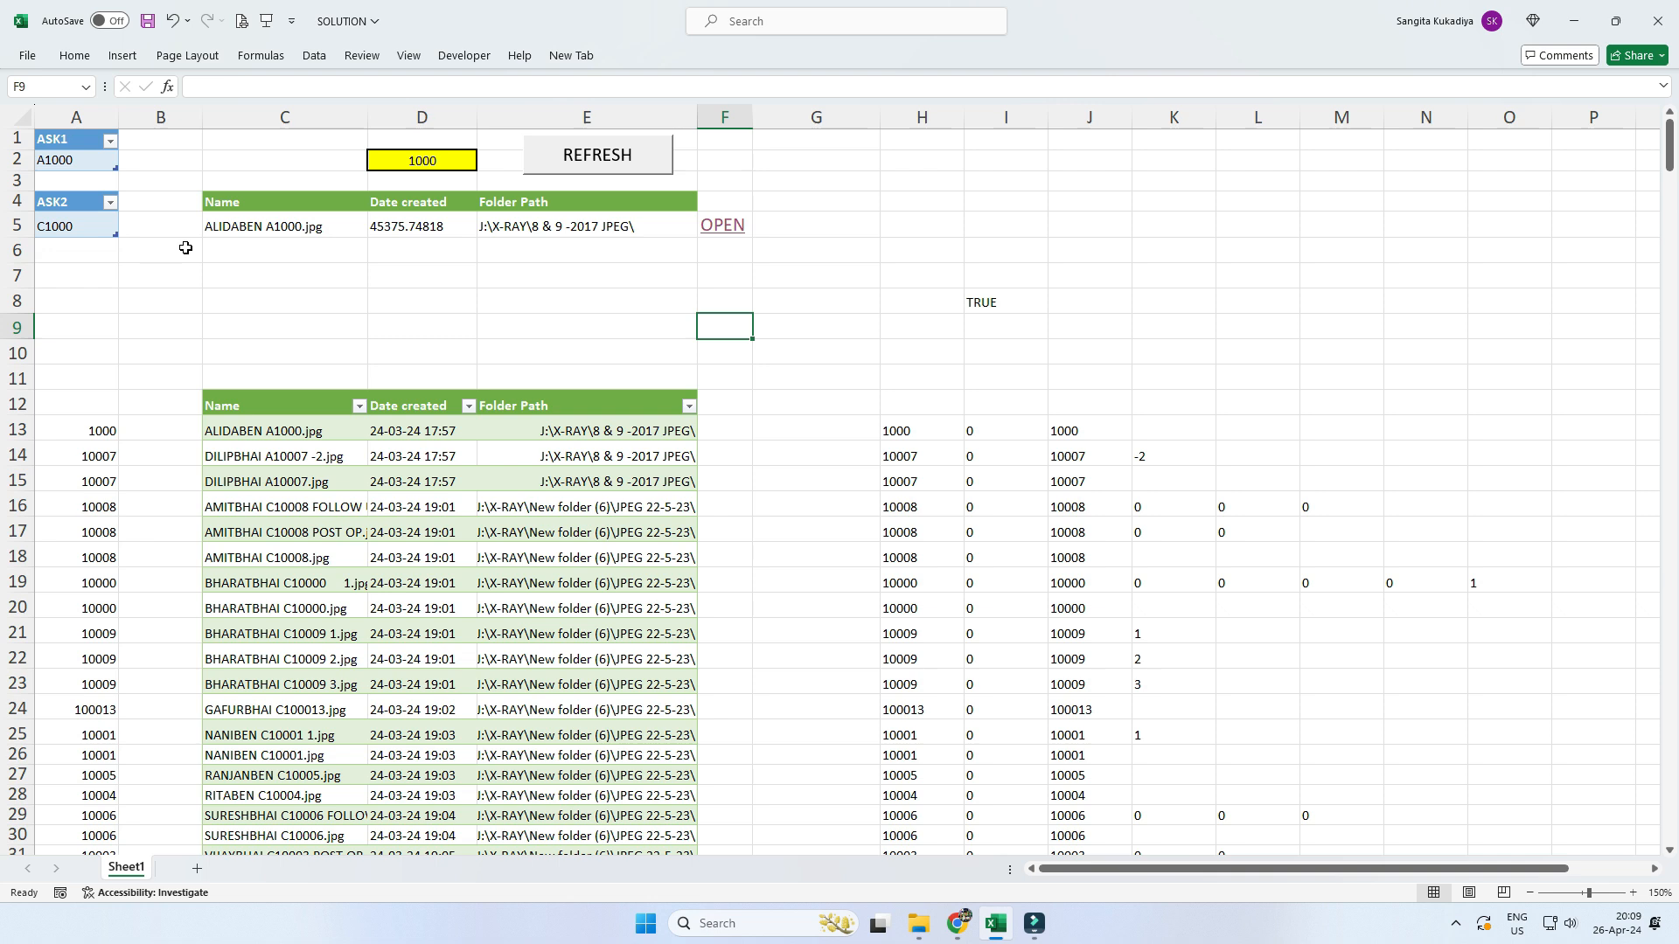
- Set the search number in D2 to 100 to test the formulas with a code that has no exact match
{"action": "left_click", "coordinate": [190, 256]}
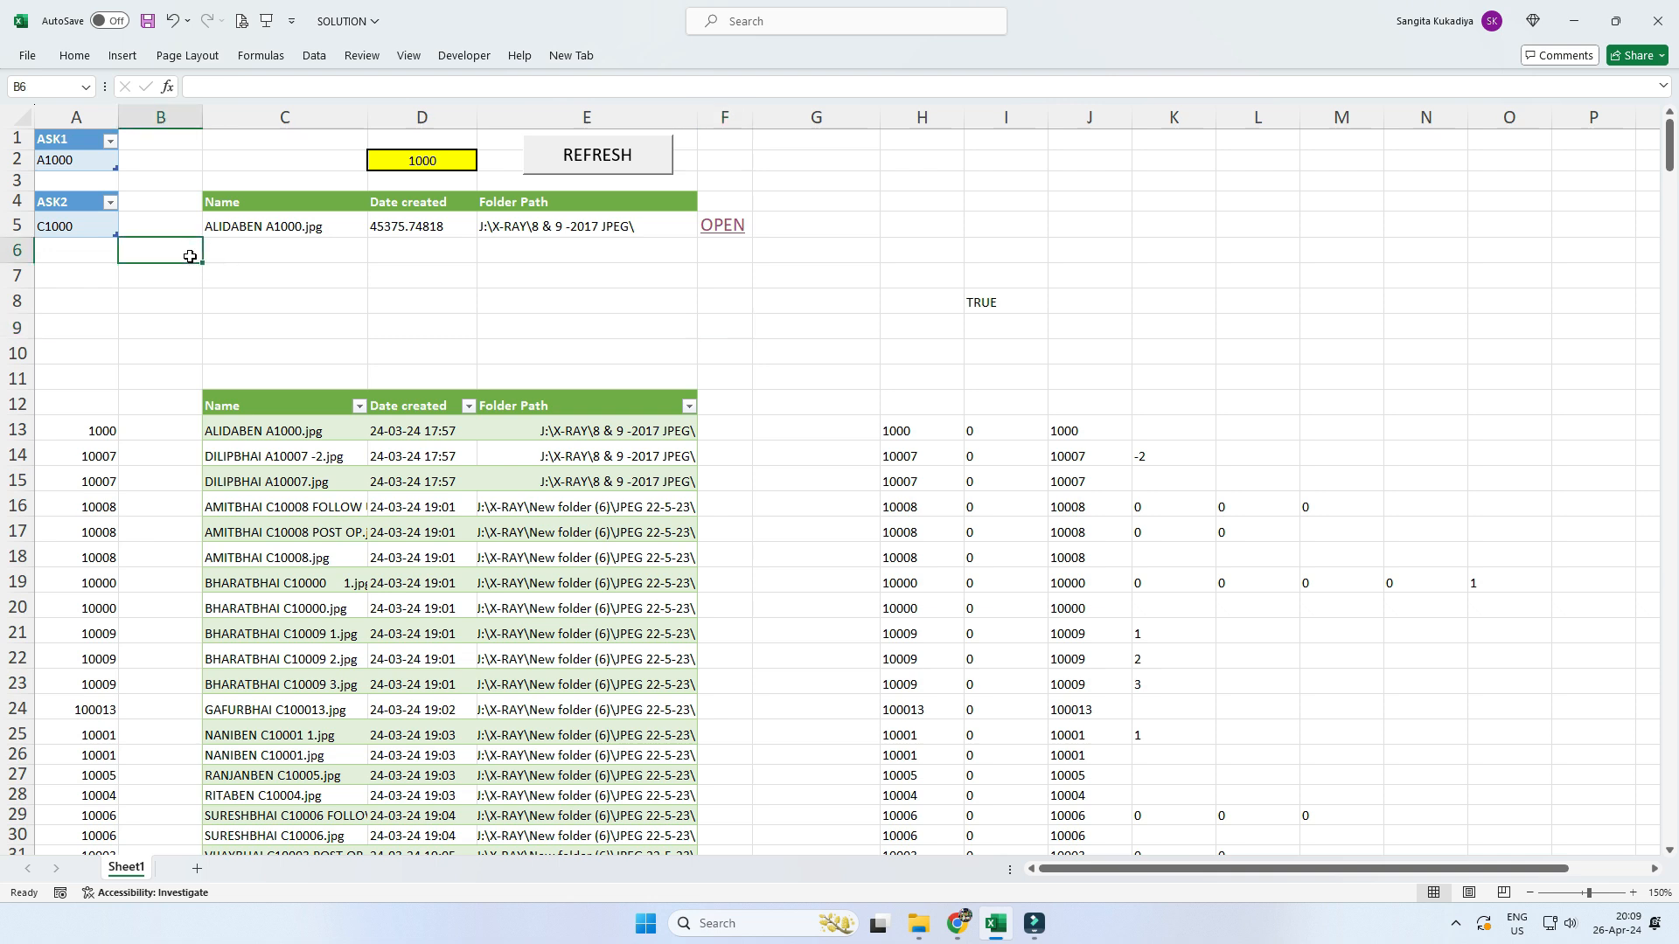
{"action": "double_click", "coordinate": [433, 157]}
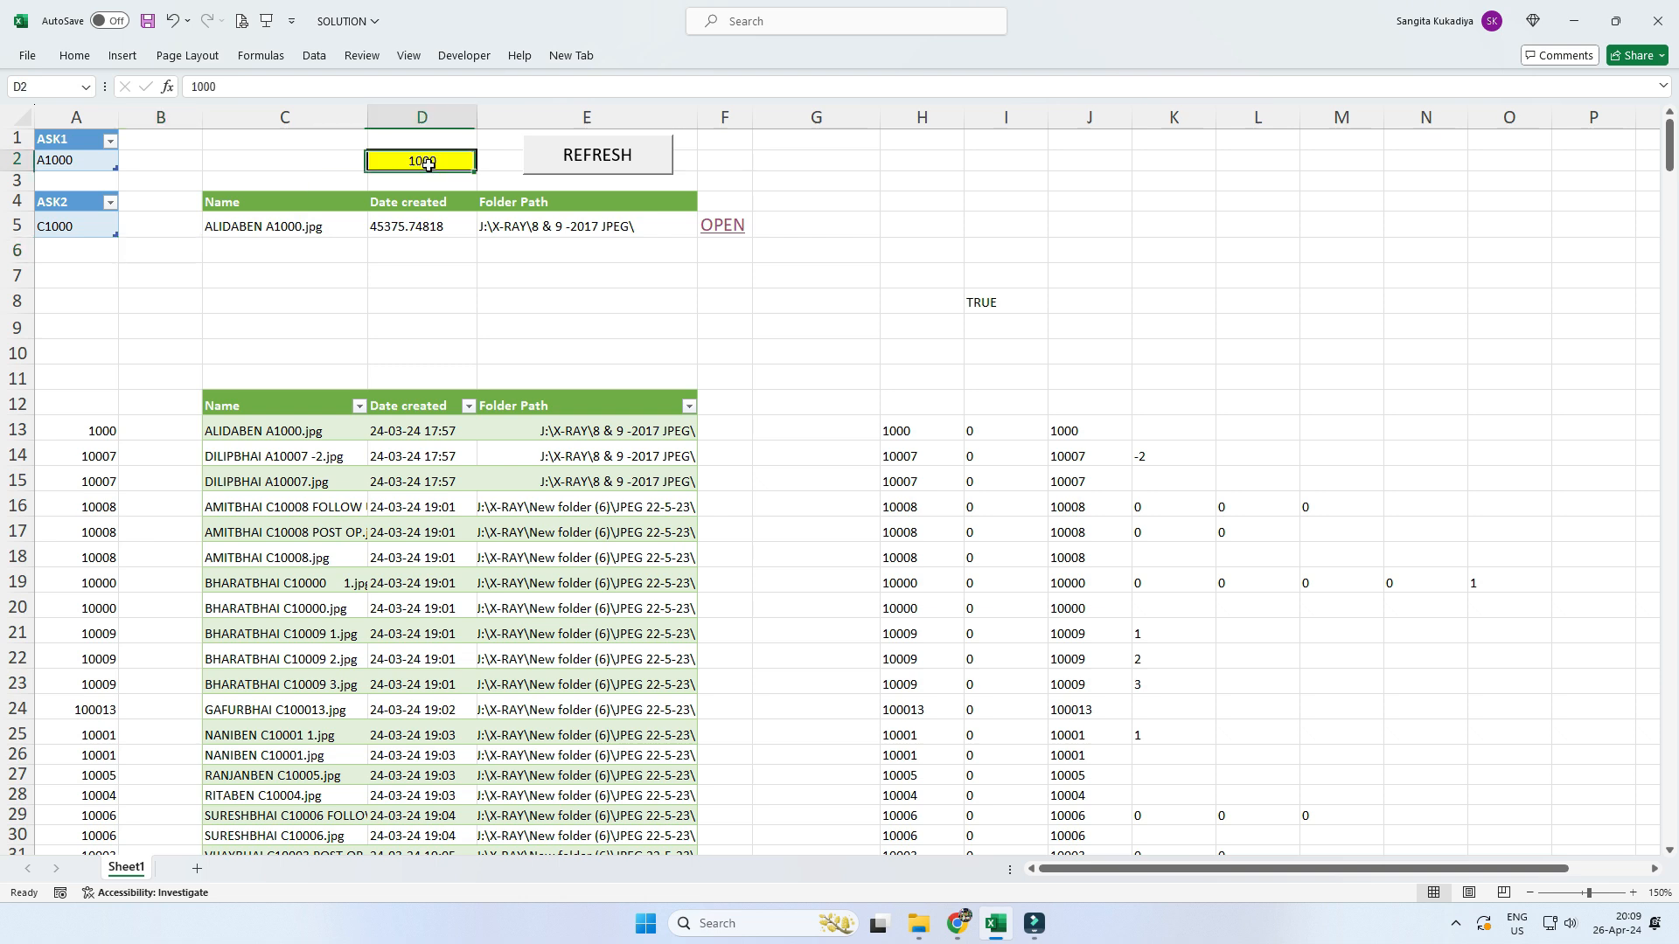
{"action": "key", "text": "BackSpace"}
{"action": "key", "text": "Return"}
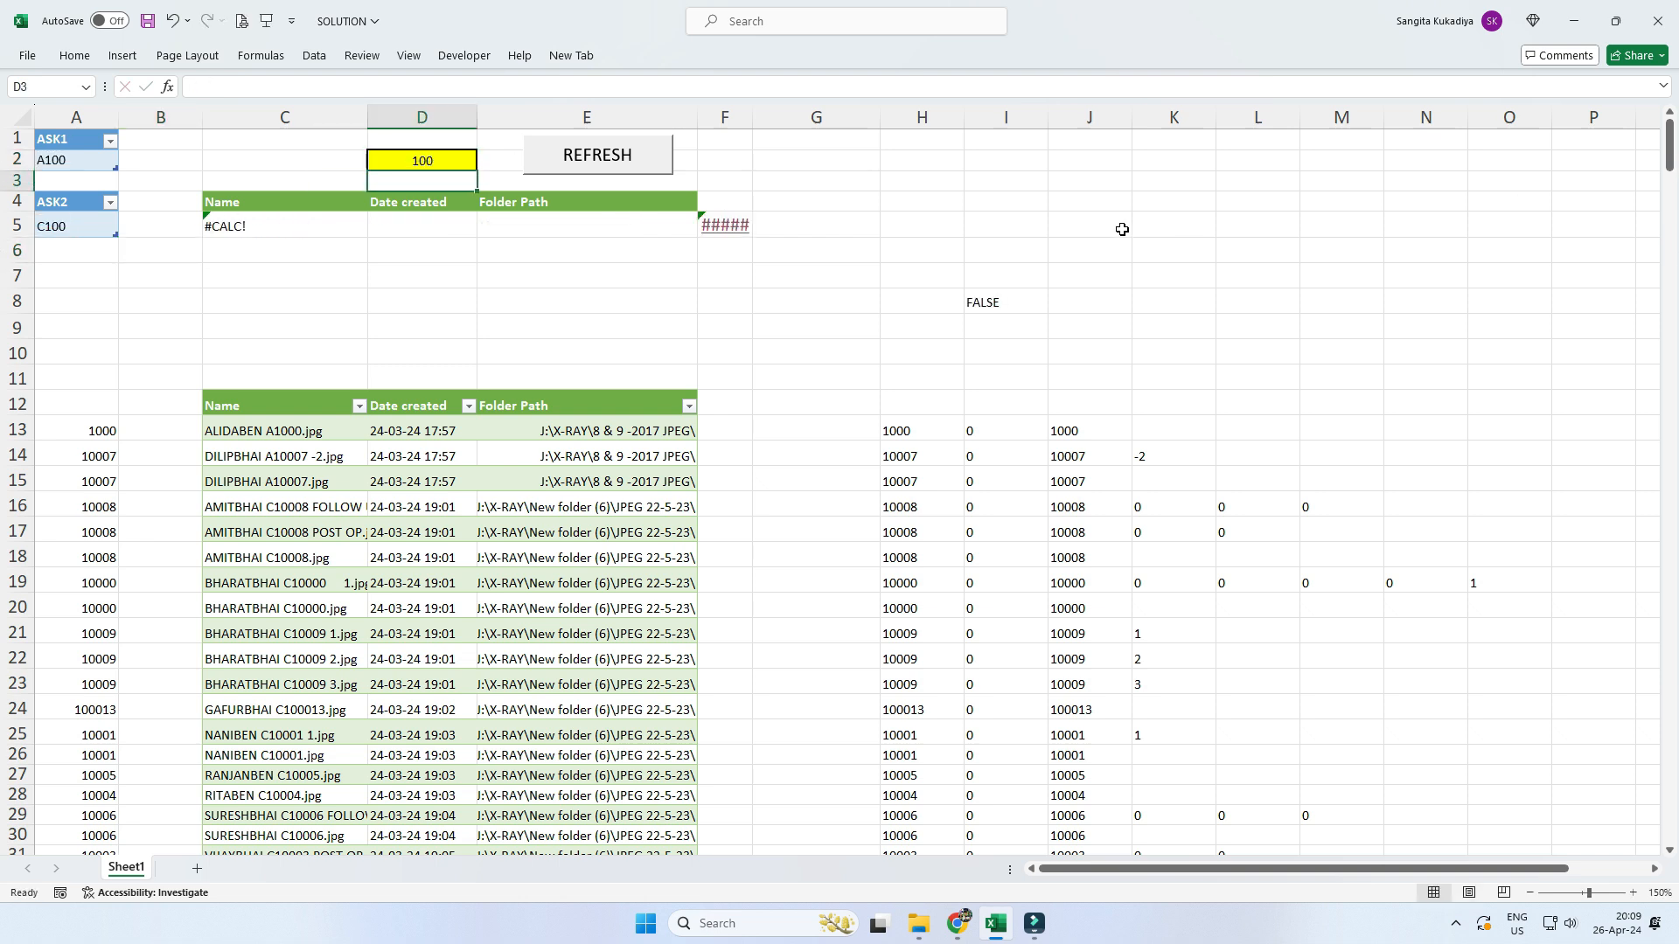
- Debug the REFRESH macro by changing its selected range from C5 to C13, stop the halted run, and refresh the query table again
{"action": "left_click", "coordinate": [586, 156]}
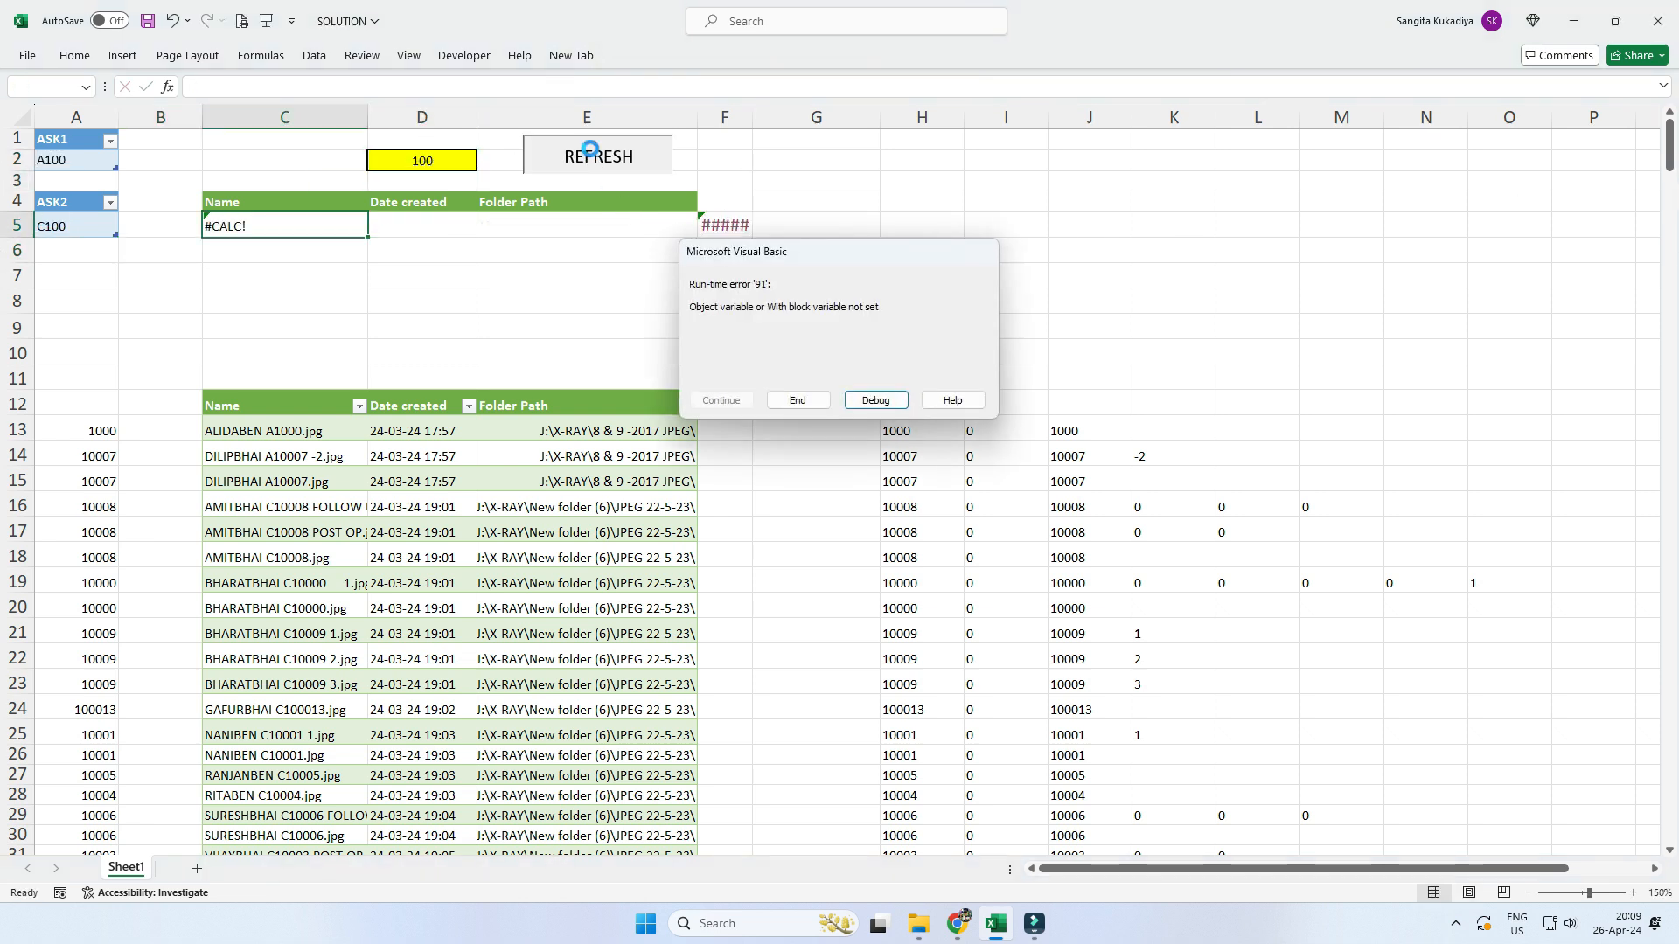
{"action": "left_click", "coordinate": [875, 399]}
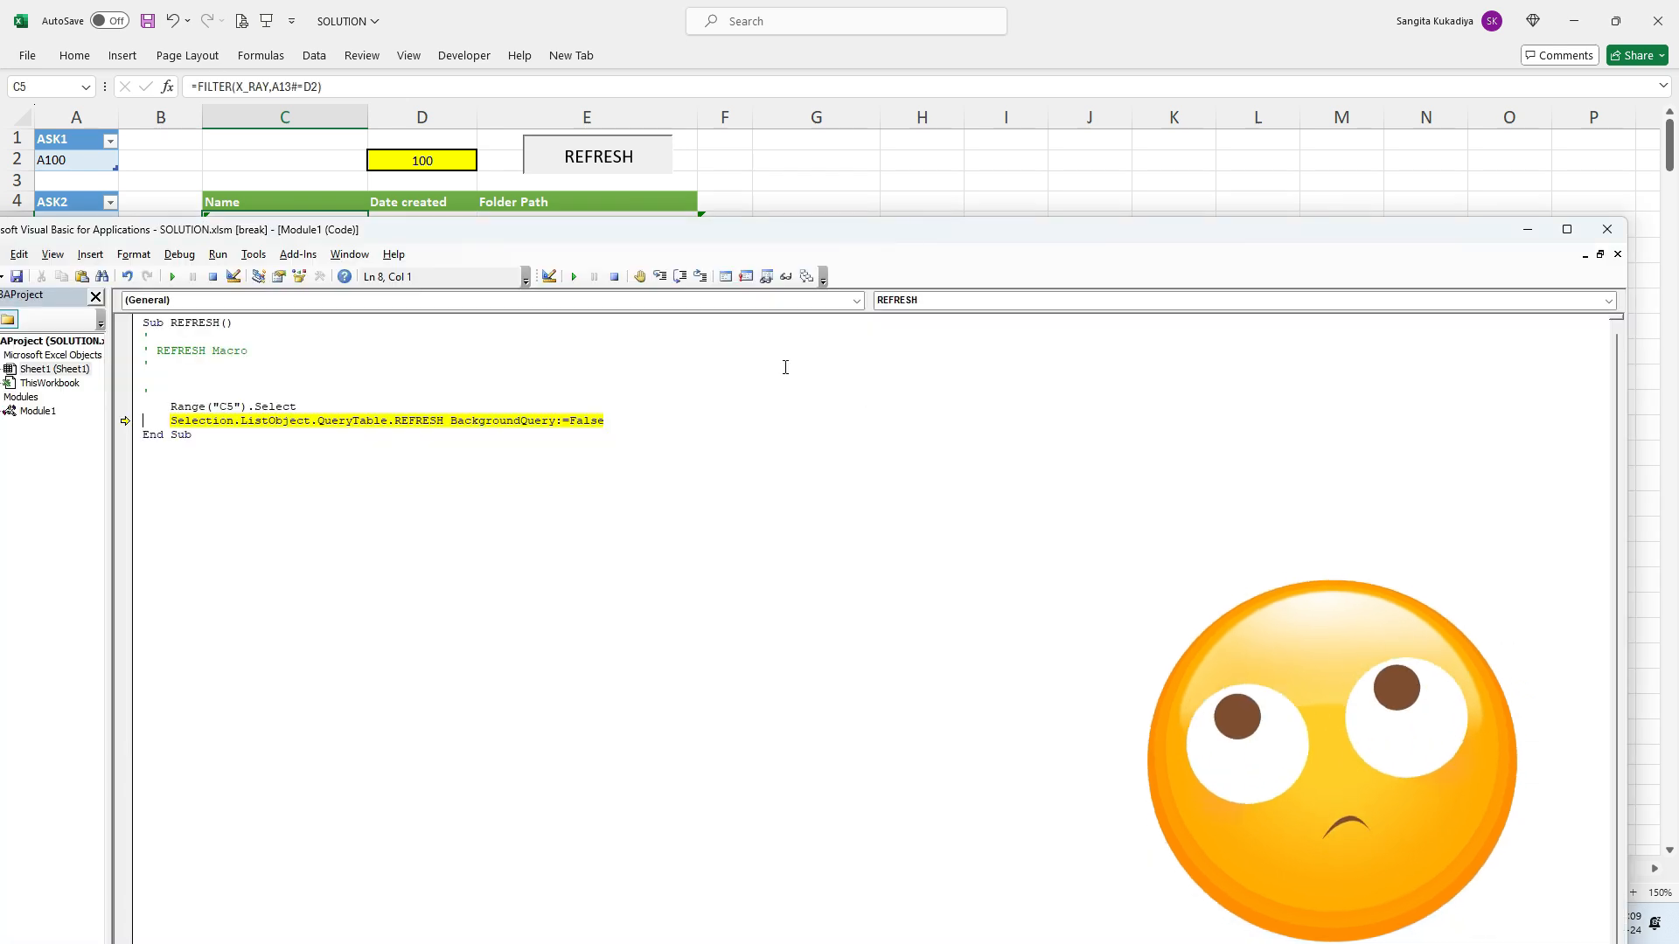
{"action": "double_click", "coordinate": [228, 406]}
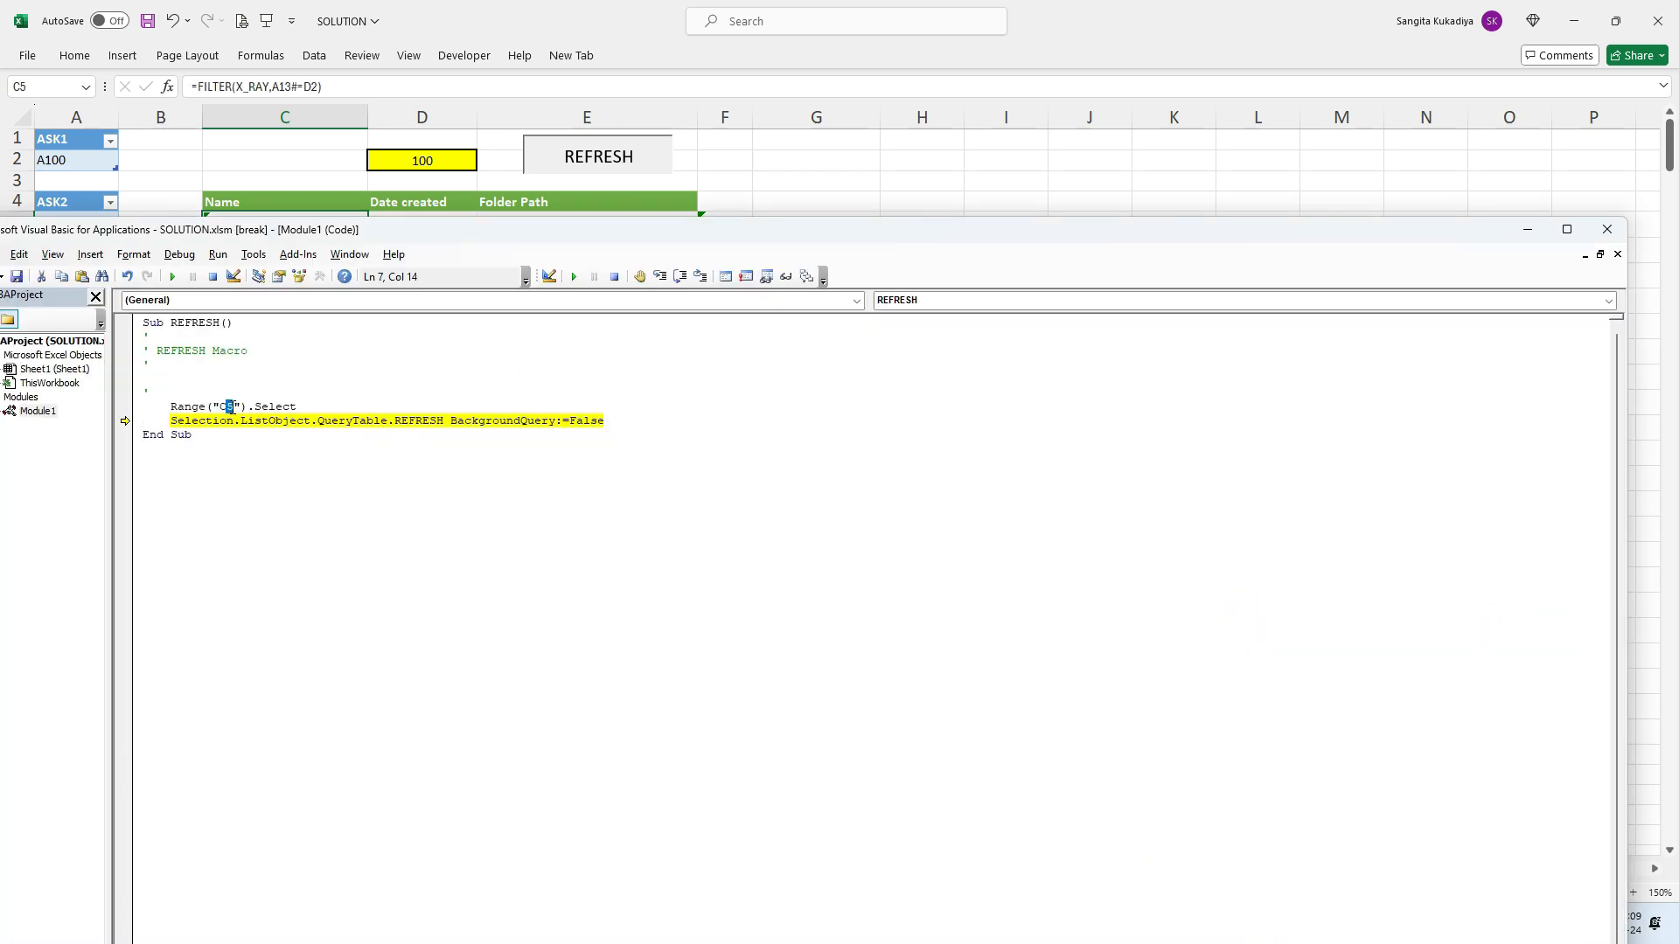
{"action": "type", "text": "13"}
{"action": "left_click", "coordinate": [614, 277]}
{"action": "left_click", "coordinate": [1607, 229]}
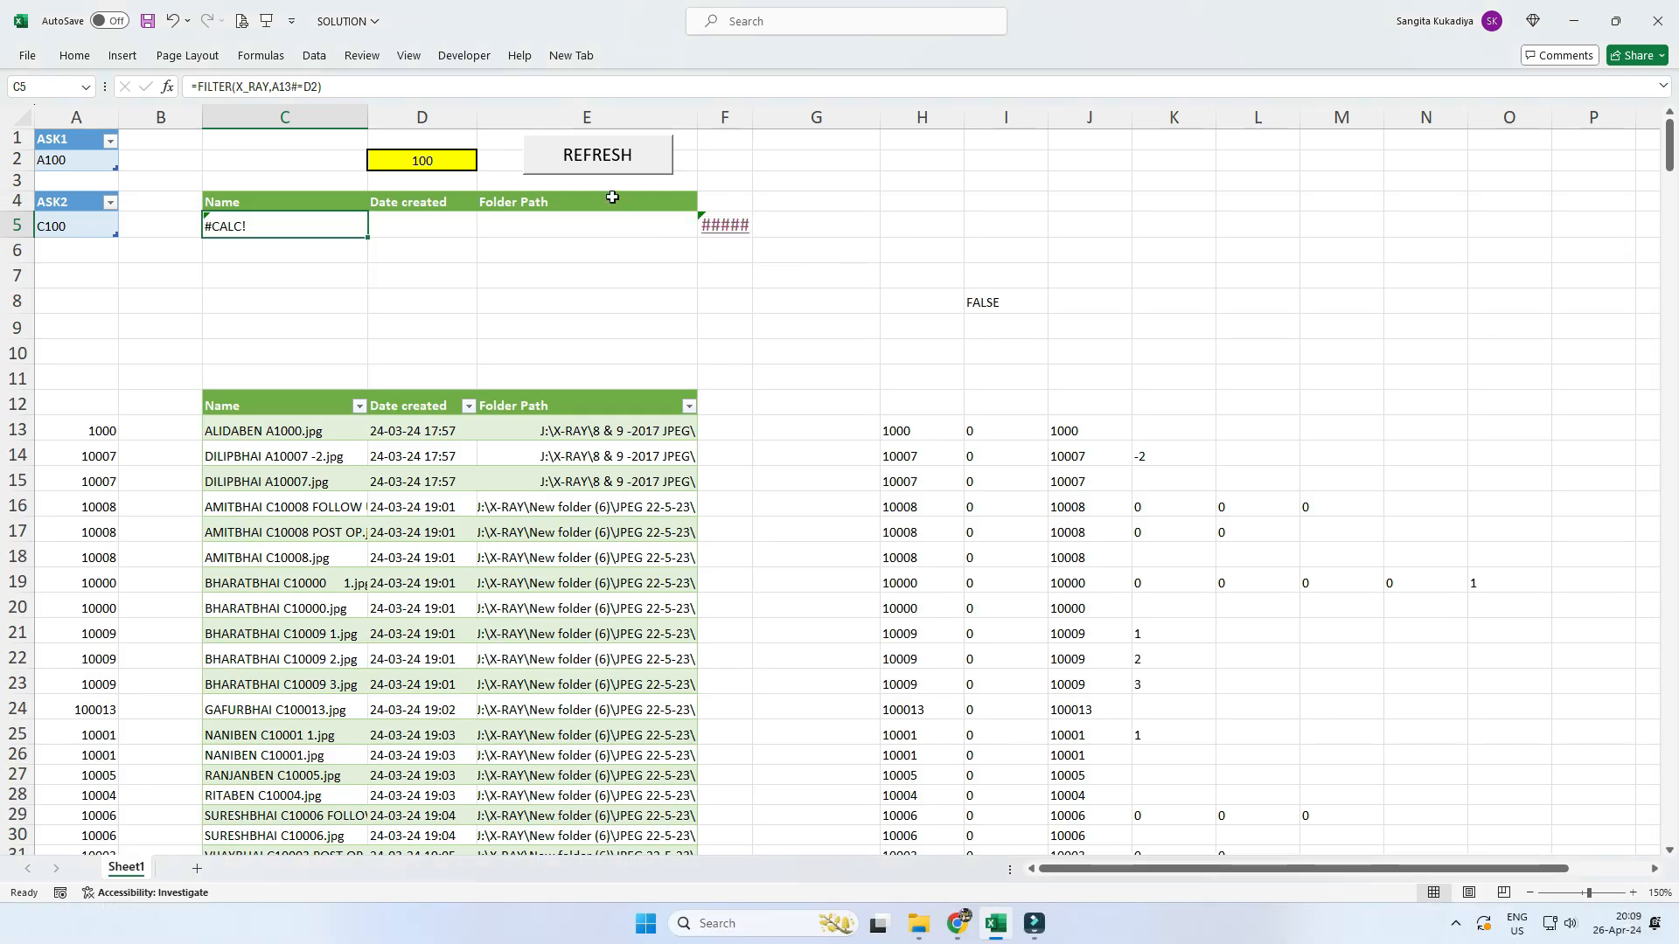
{"action": "left_click", "coordinate": [612, 163]}
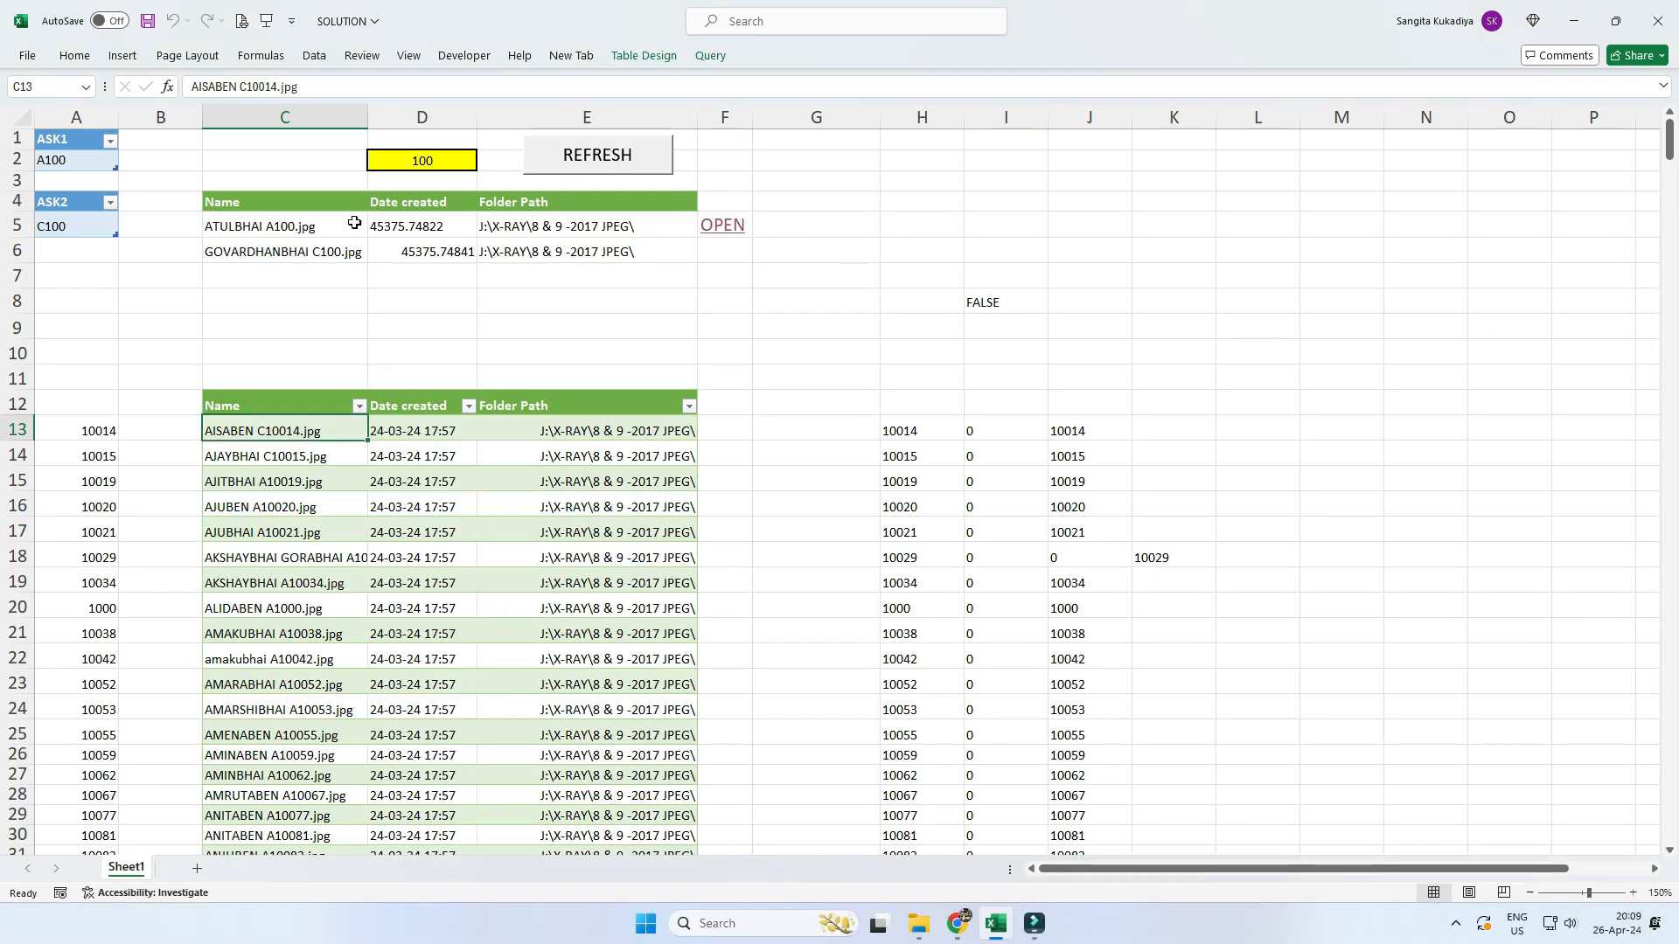
- Fill the HYPERLINK formula from F5 down to F6 so the second matching file also gets an OPEN link
{"action": "right_click", "coordinate": [726, 225]}
{"action": "key", "text": "Escape"}
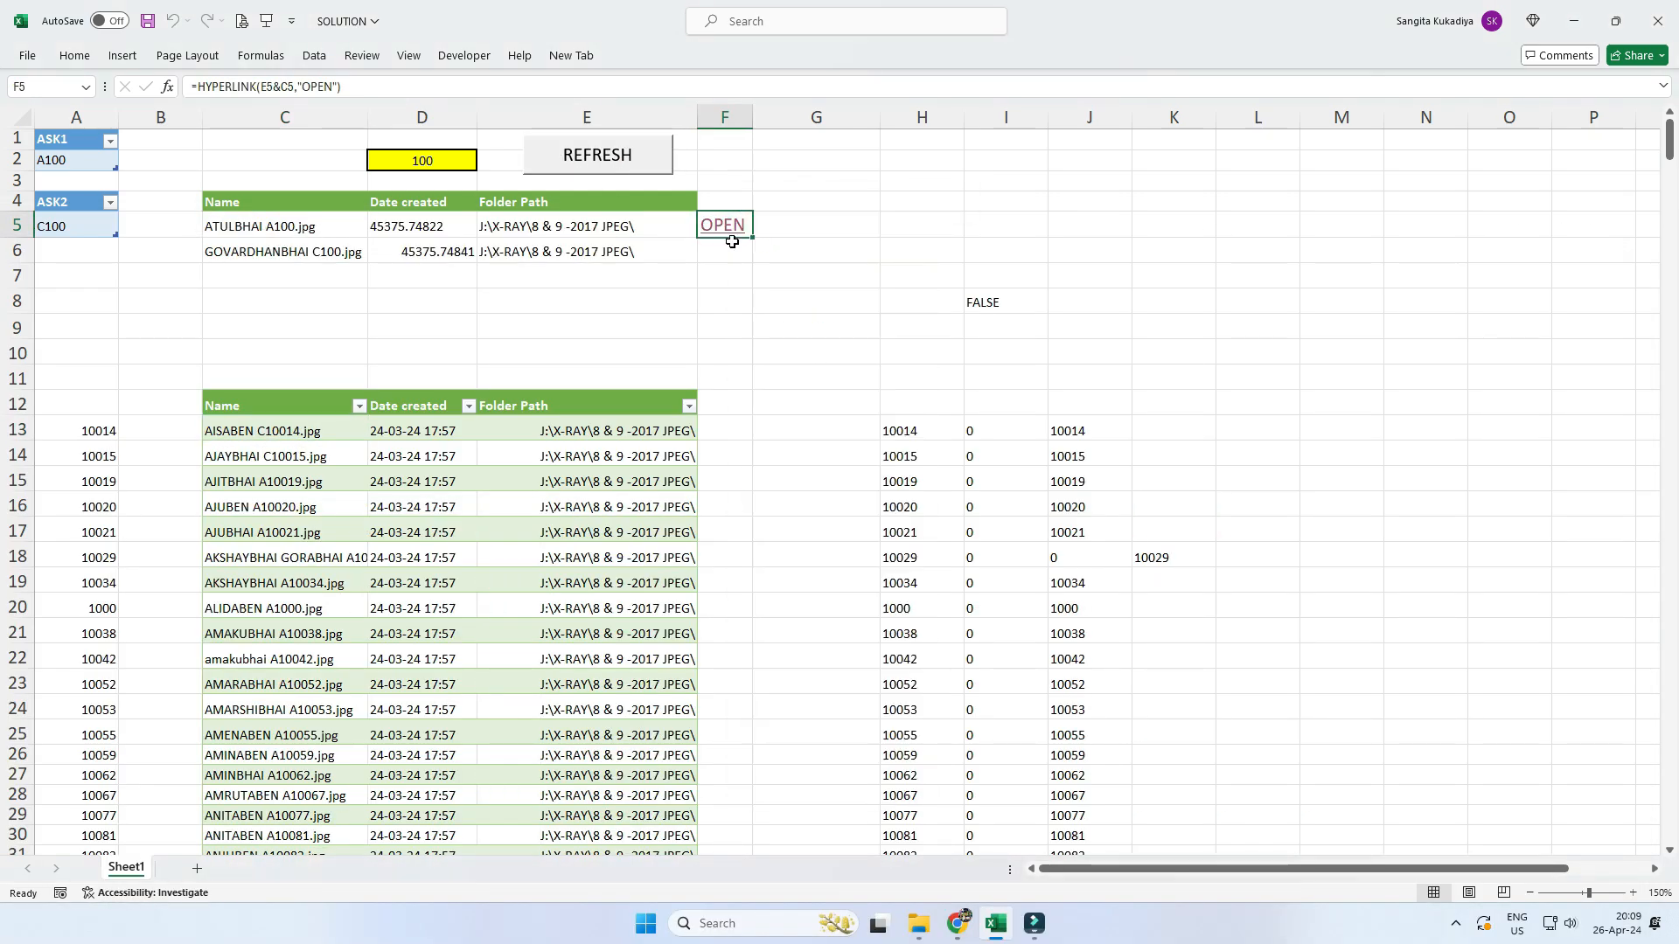
{"action": "left_click_drag", "start_coordinate": [752, 240], "coordinate": [750, 264]}
{"action": "left_click", "coordinate": [612, 251]}
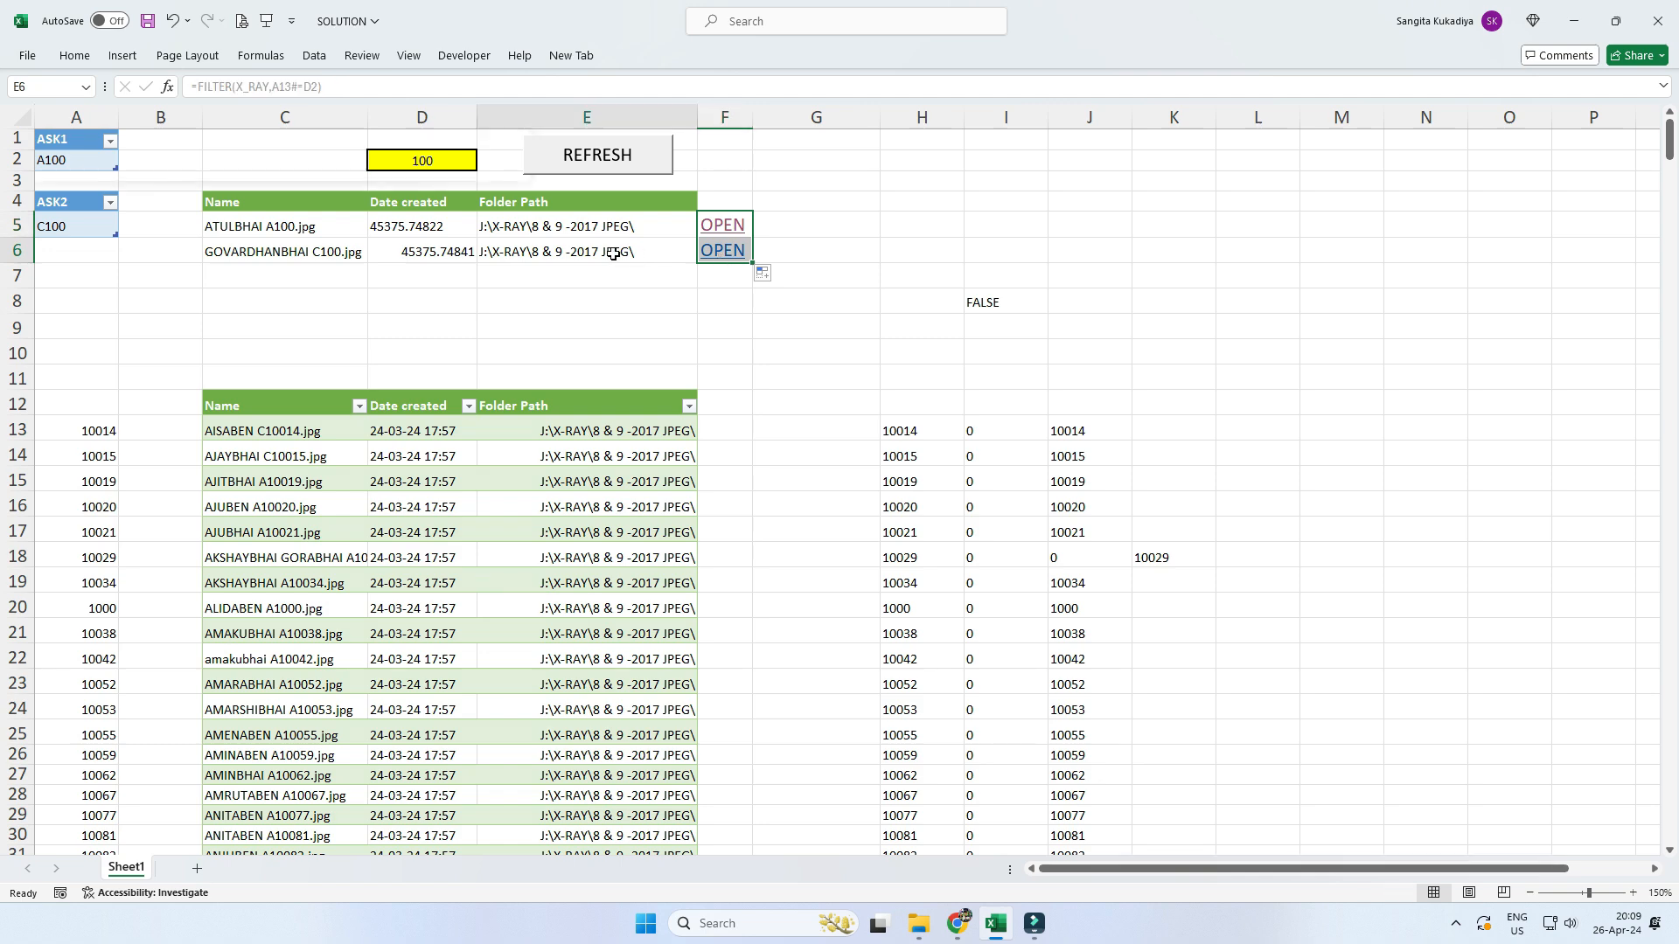
- Test the OPEN links in F5 and F6, closing the first file's image before opening the second
{"action": "left_click", "coordinate": [724, 226]}
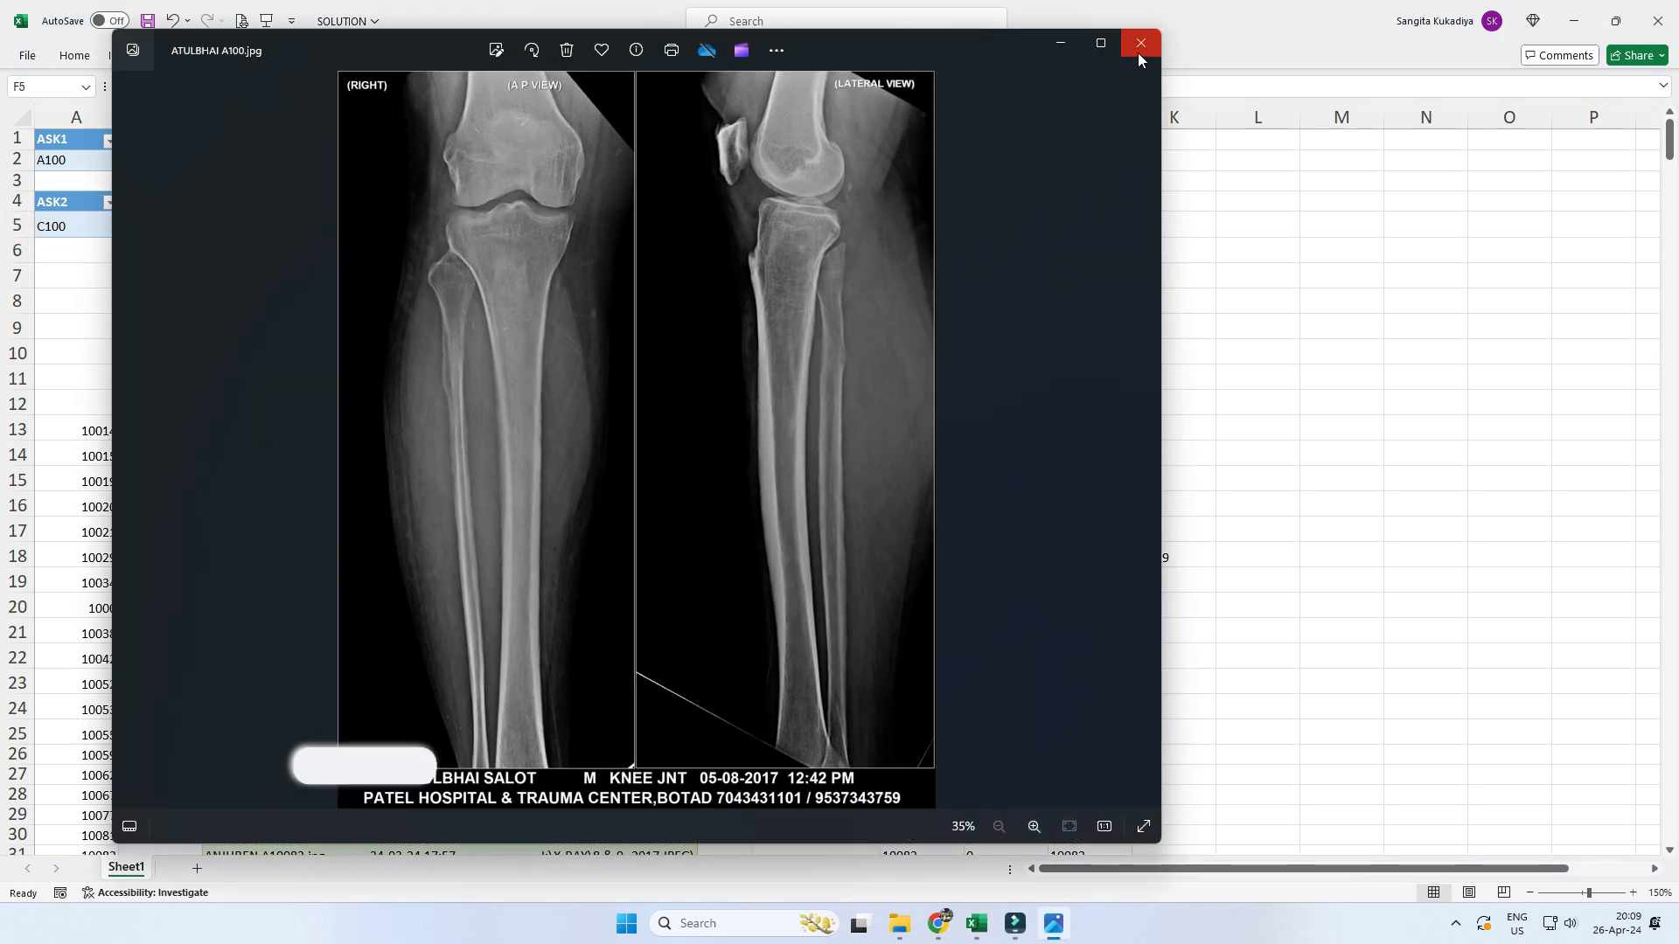
{"action": "left_click", "coordinate": [1138, 54]}
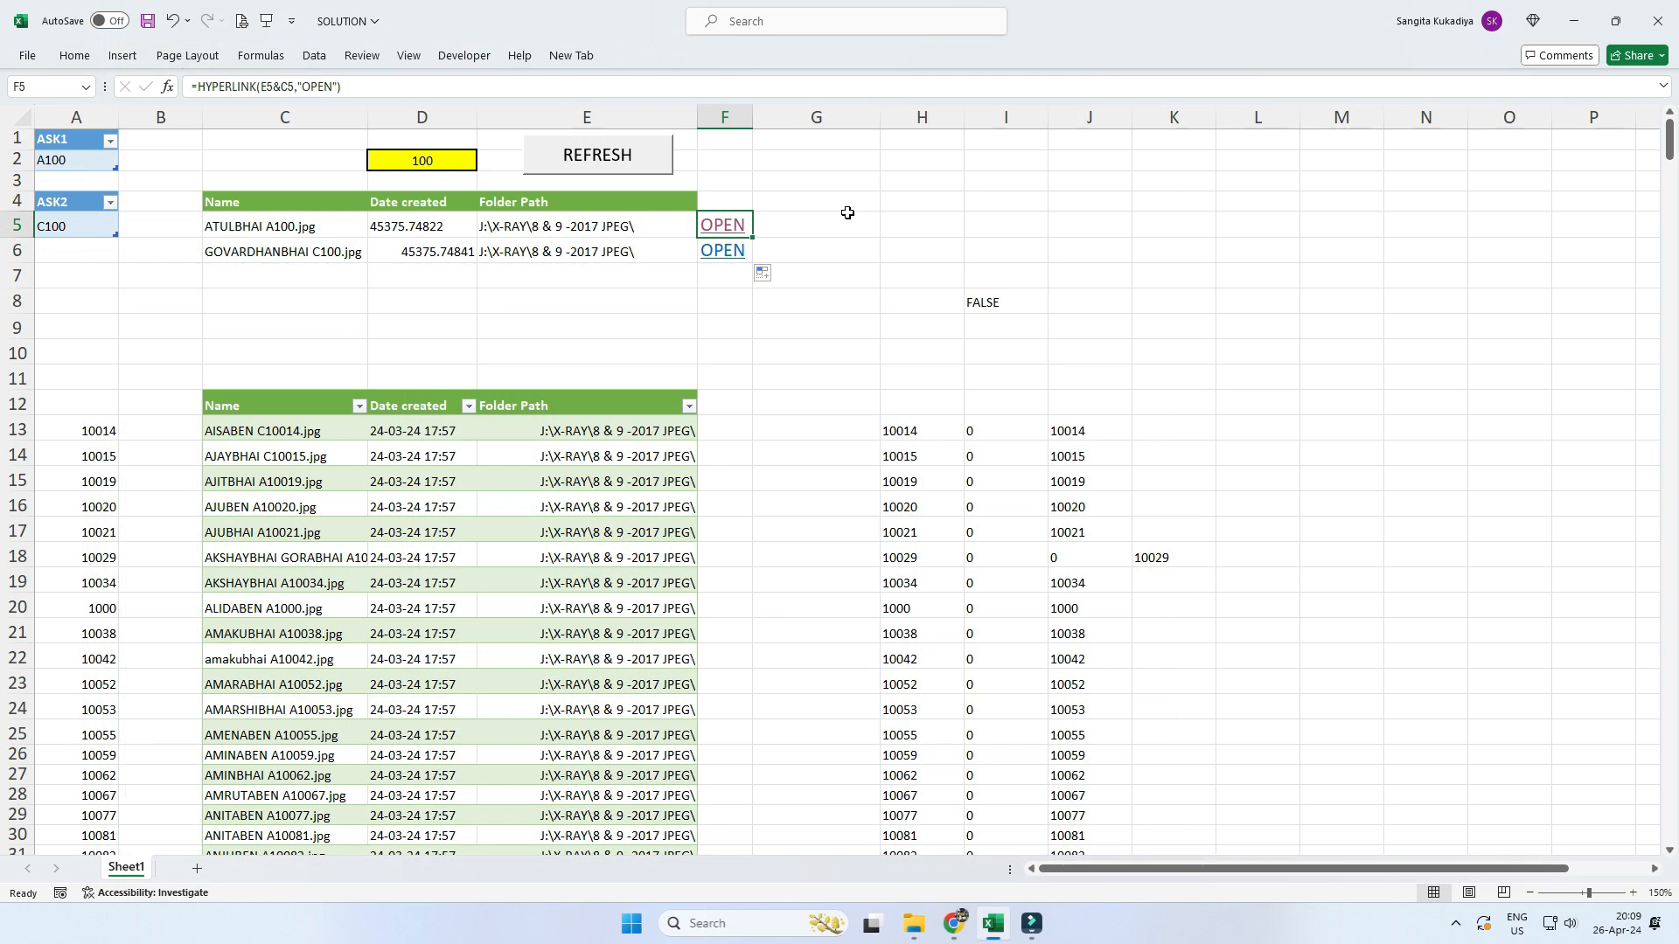
{"action": "left_click", "coordinate": [720, 252]}
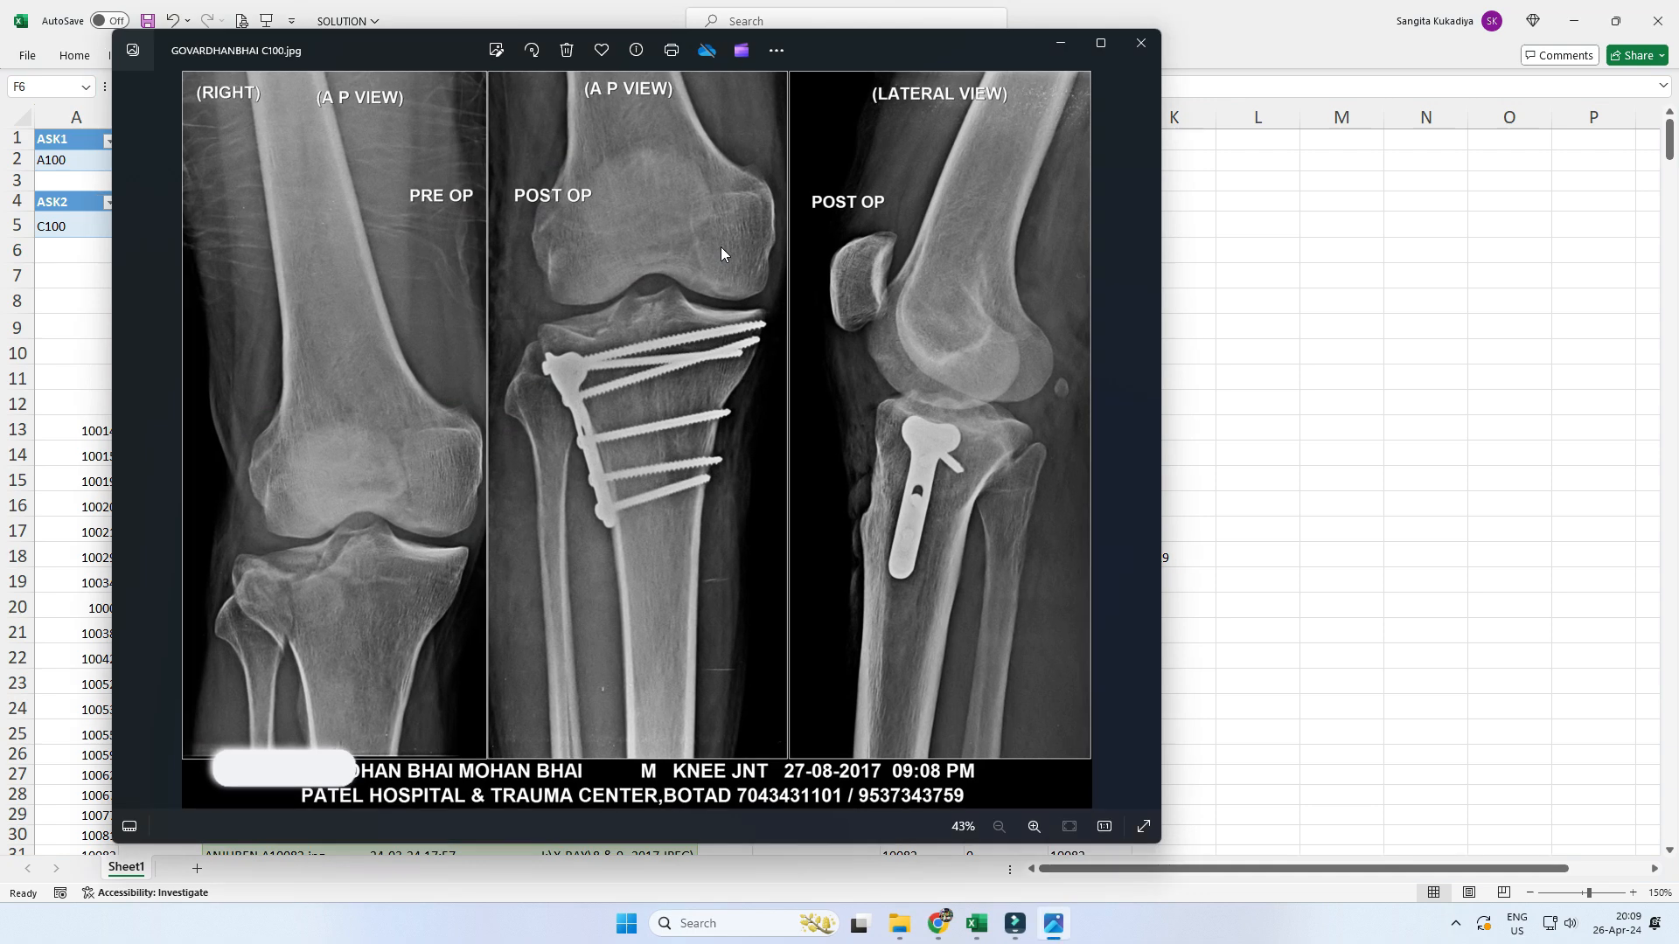